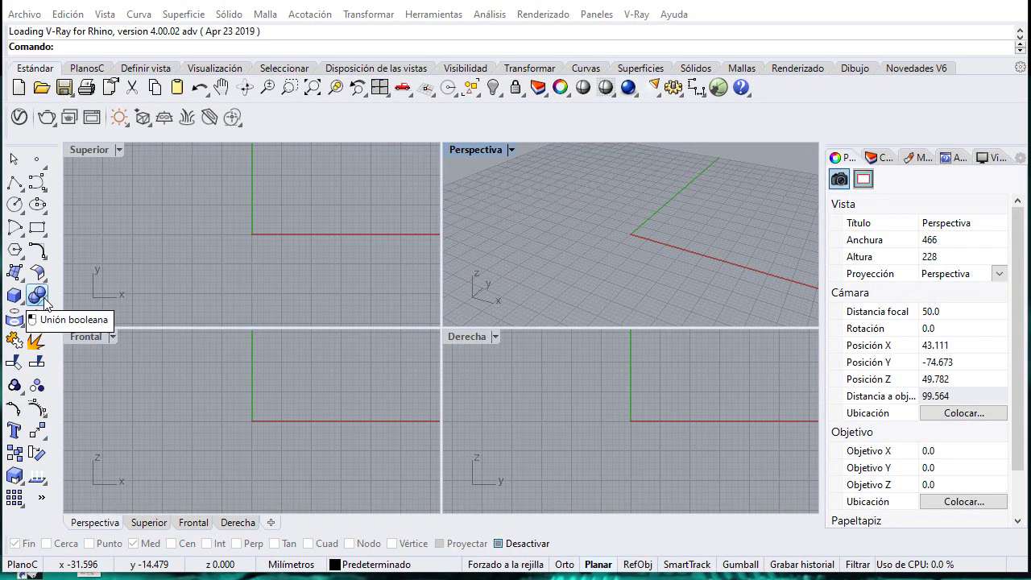
Step: In the Front view, draw a rectangle from its centre, 3.5 mm wide and 12 mm high, above the horizontal axis
{"action": "double_click", "coordinate": [87, 337]}
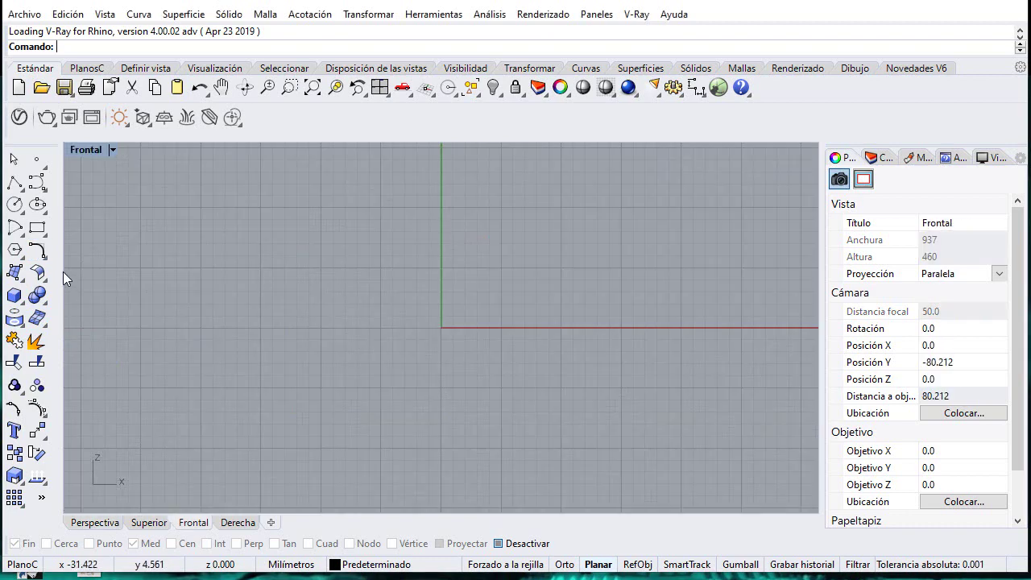
{"action": "left_click", "coordinate": [37, 229]}
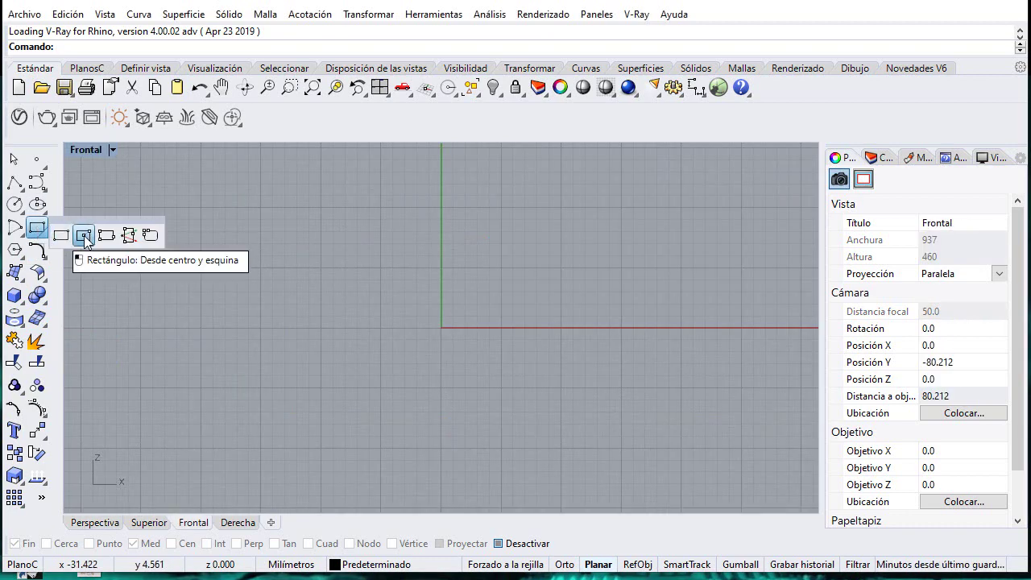
{"action": "left_click", "coordinate": [85, 237]}
{"action": "left_click", "coordinate": [45, 233]}
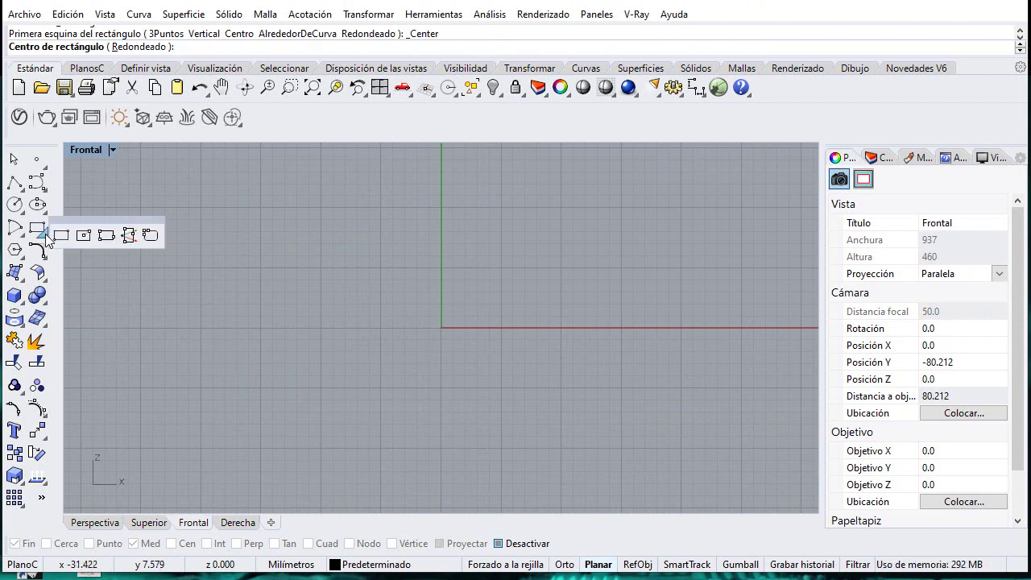
{"action": "left_click", "coordinate": [81, 234]}
{"action": "left_click", "coordinate": [569, 214]}
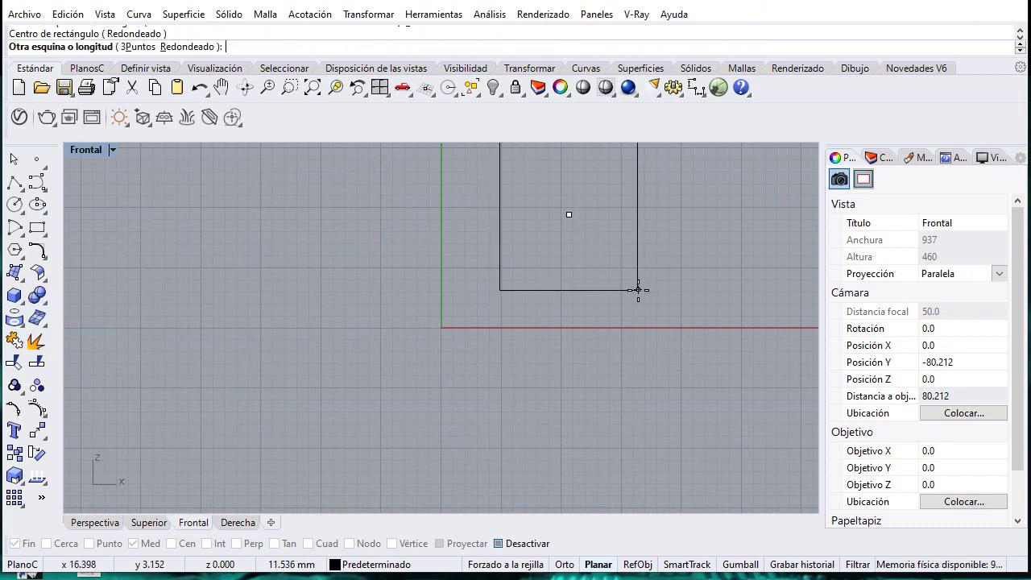
{"action": "type", "text": "3.5"}
{"action": "key", "text": "Return"}
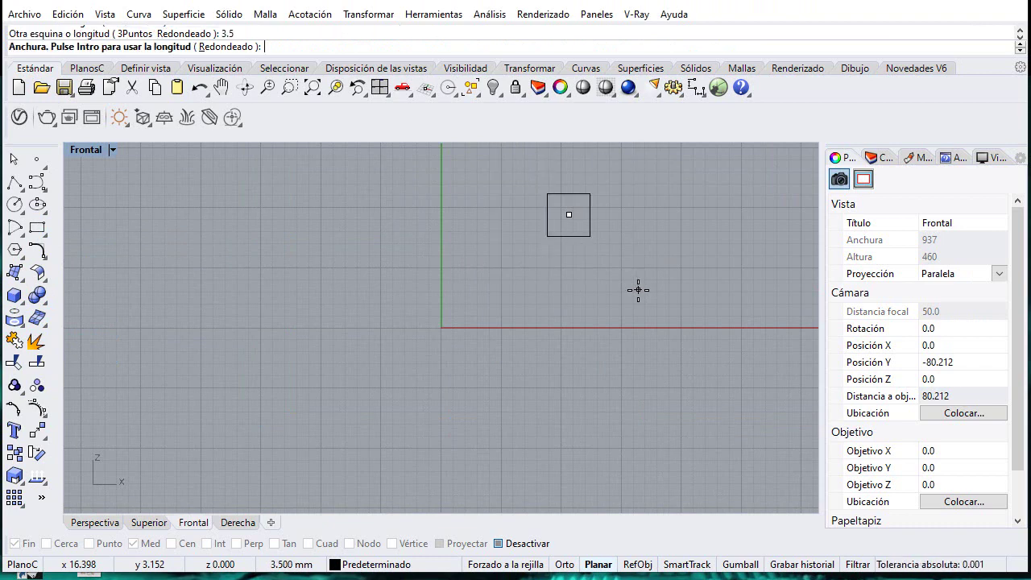
{"action": "type", "text": "12"}
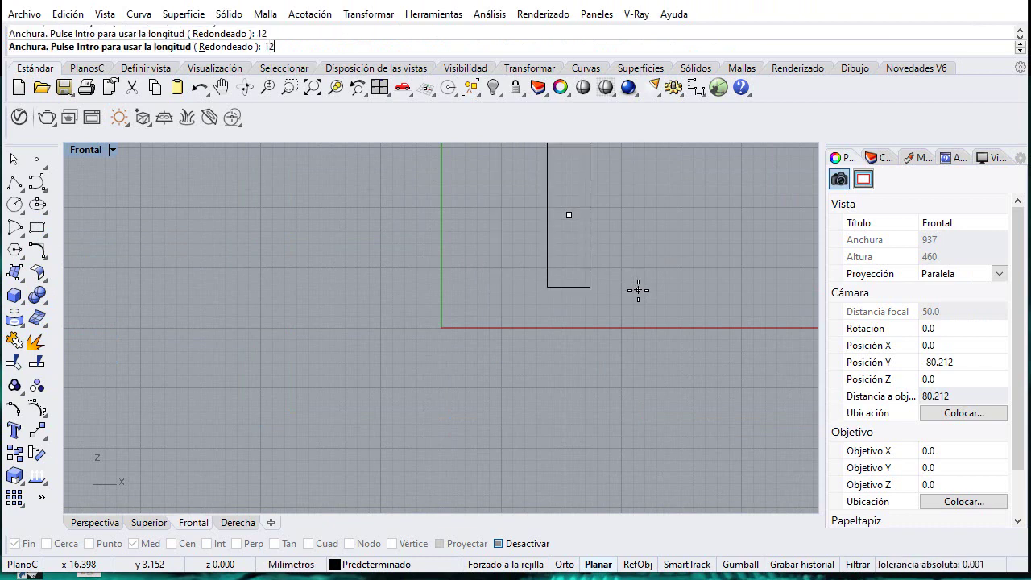
{"action": "key", "text": "Return"}
Step: Enable object snaps and draw a vertical centre line between the midpoints of the rectangle's top and bottom edges
{"action": "scroll", "coordinate": [606, 313], "scroll_direction": "down", "scroll_amount": 2}
{"action": "right_click_drag", "start_coordinate": [606, 313], "coordinate": [595, 344]}
{"action": "scroll", "coordinate": [546, 313], "scroll_direction": "up", "scroll_amount": 5}
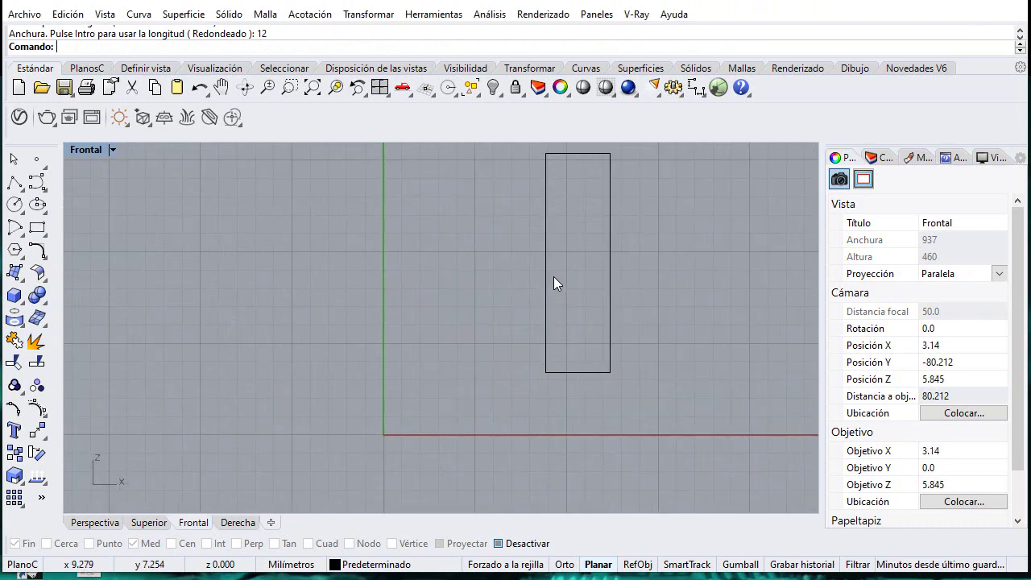
{"action": "left_click", "coordinate": [15, 182]}
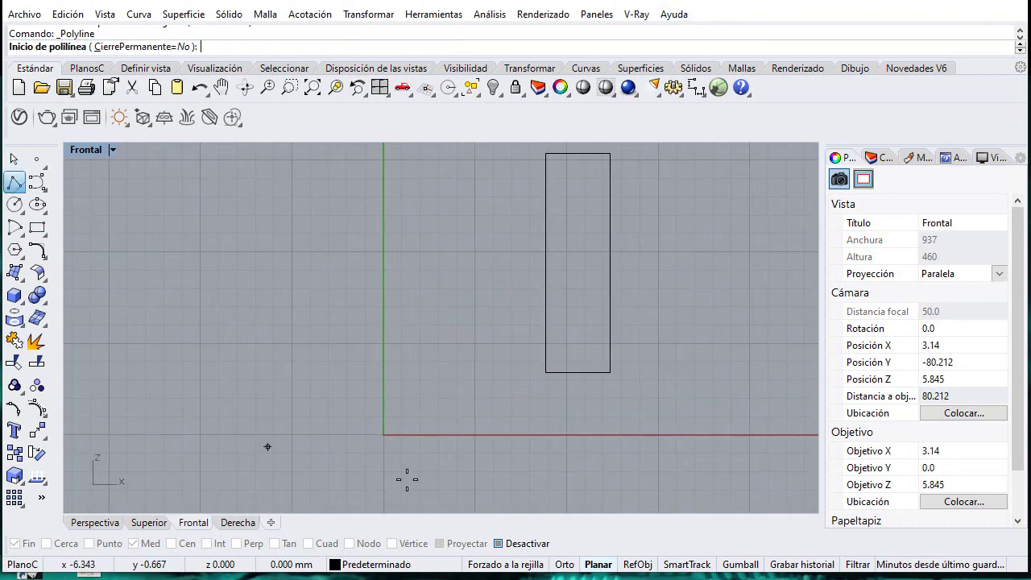
{"action": "left_click", "coordinate": [516, 544]}
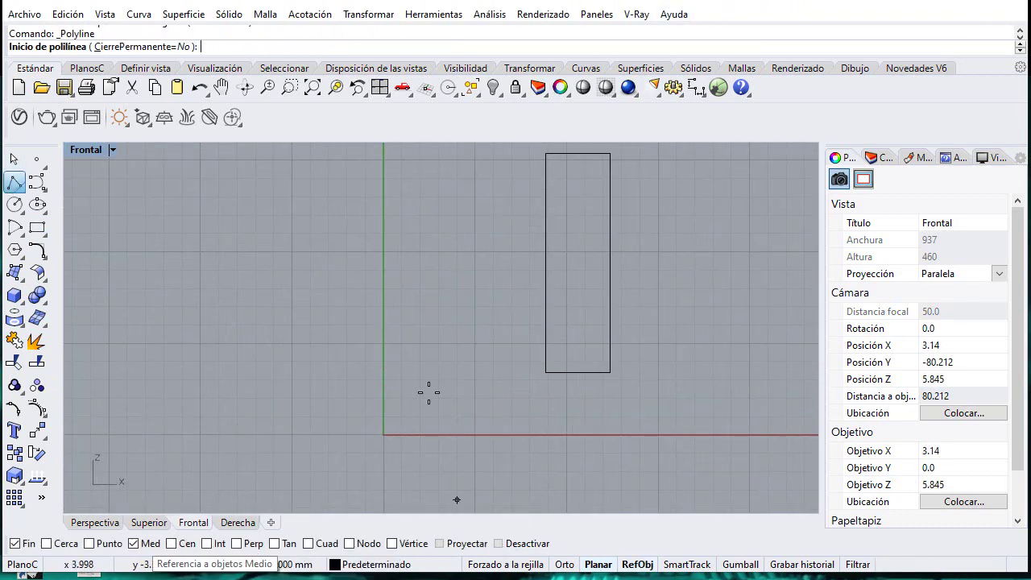
{"action": "left_click", "coordinate": [578, 154]}
{"action": "left_click", "coordinate": [580, 372]}
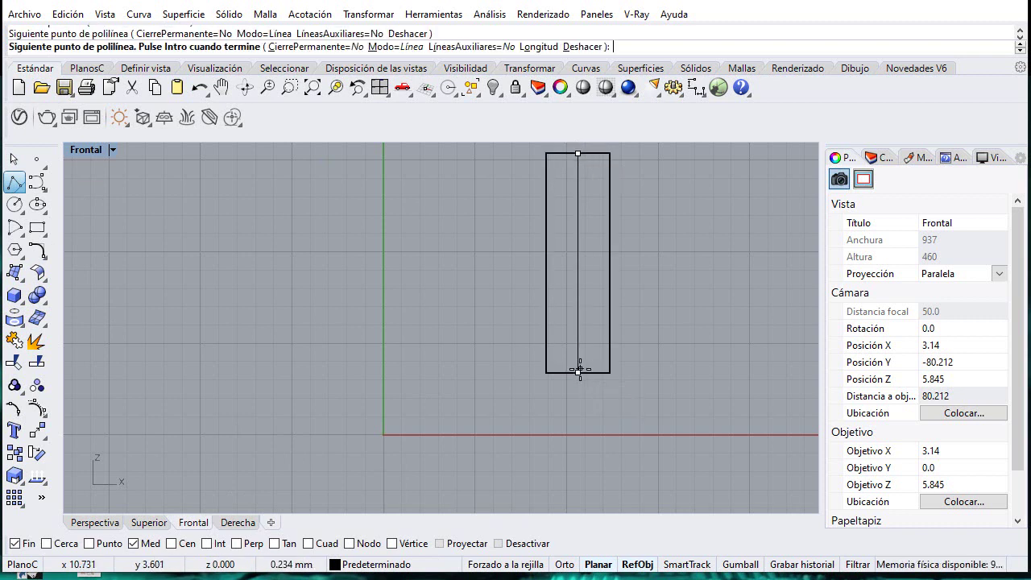
{"action": "right_click", "coordinate": [629, 311]}
Step: Add a new layer and set its colour to dark green (RGB 0, 141, 17)
{"action": "right_click_drag", "start_coordinate": [578, 294], "coordinate": [593, 357]}
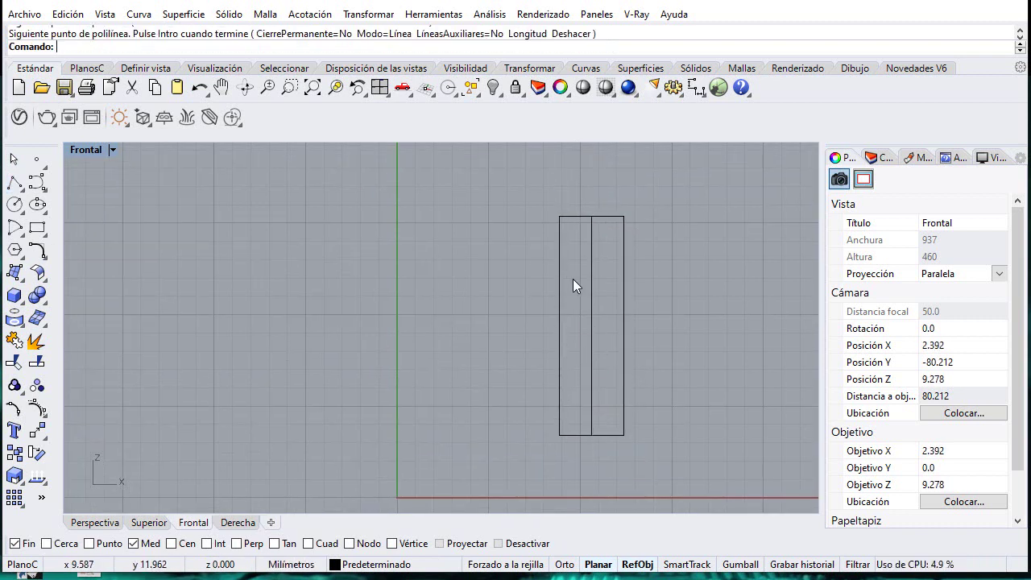
{"action": "left_click", "coordinate": [880, 157]}
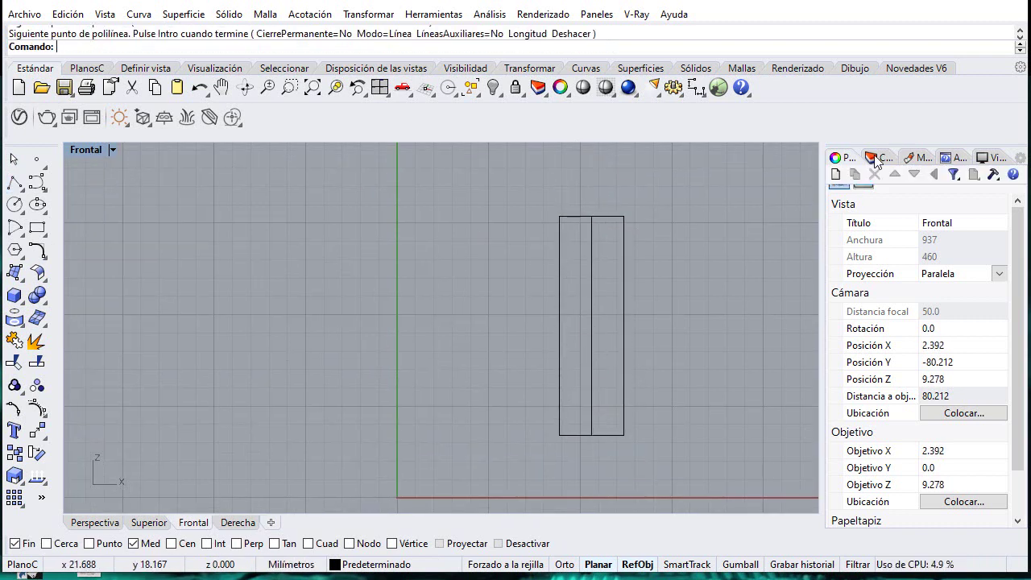
{"action": "left_click", "coordinate": [835, 174]}
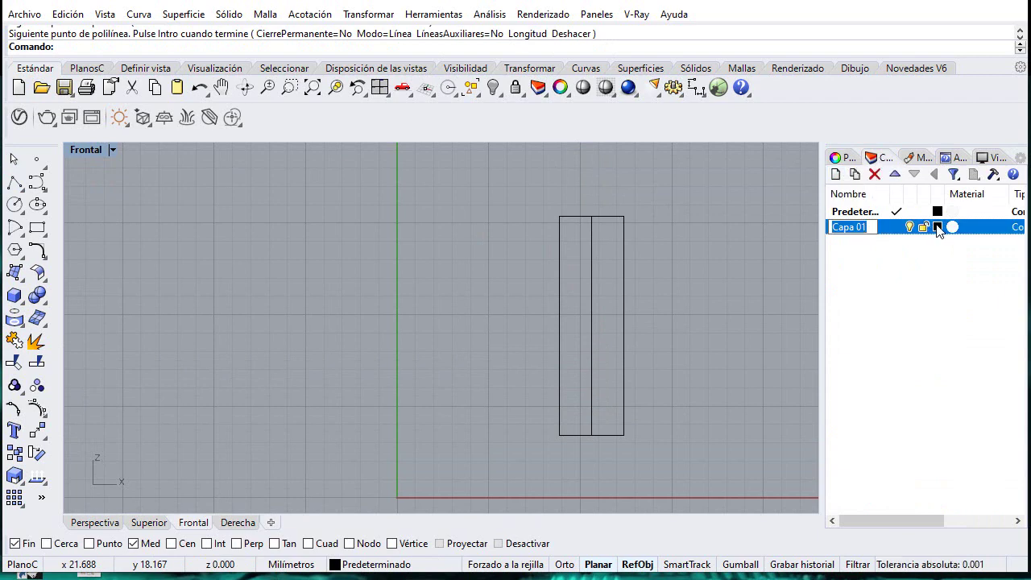
{"action": "left_click", "coordinate": [937, 227]}
{"action": "left_click", "coordinate": [767, 234]}
{"action": "left_click", "coordinate": [764, 304]}
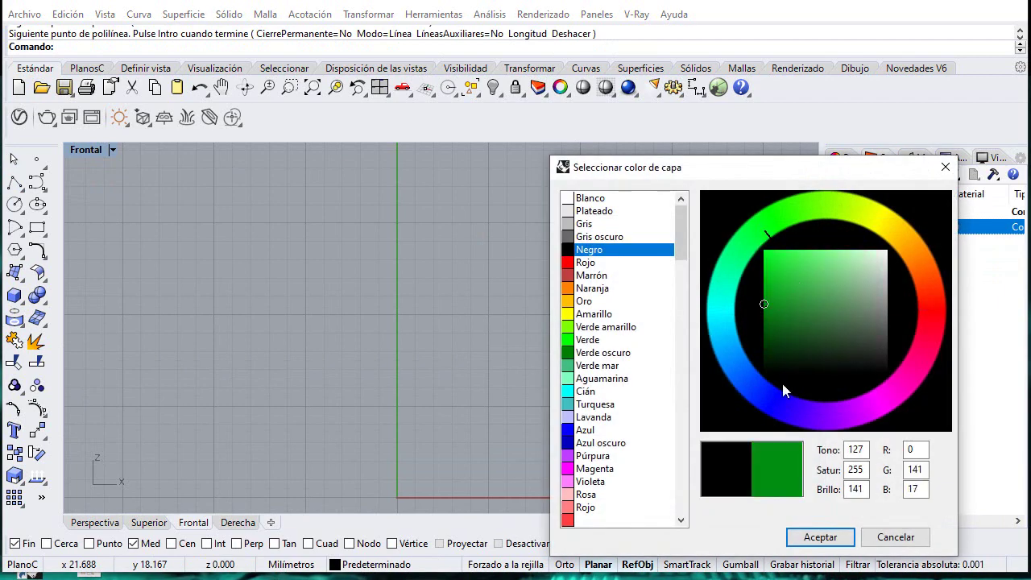
{"action": "left_click", "coordinate": [819, 537]}
Step: Make the green layer current and draw a wavy control-point curve from the centre line's top end down along the rectangle's left edge
{"action": "left_click", "coordinate": [37, 183]}
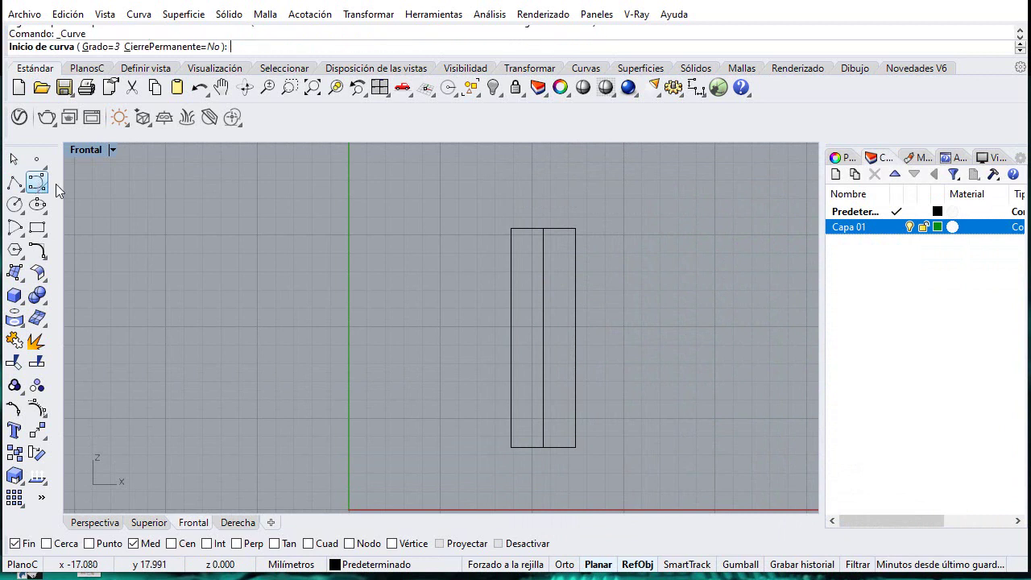
{"action": "left_click", "coordinate": [897, 230]}
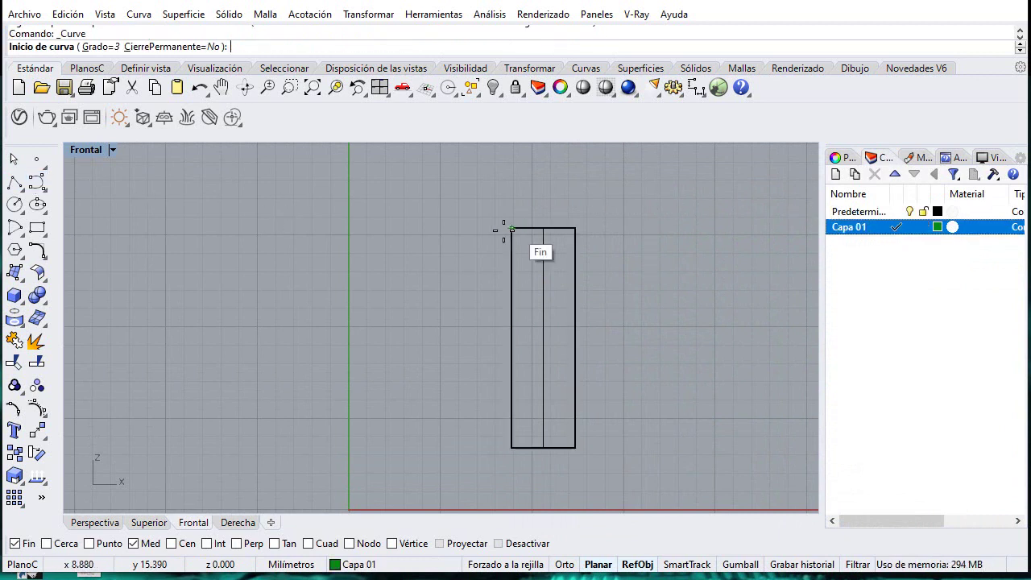
{"action": "scroll", "coordinate": [503, 230], "scroll_direction": "up", "scroll_amount": 2}
{"action": "left_click", "coordinate": [557, 225]}
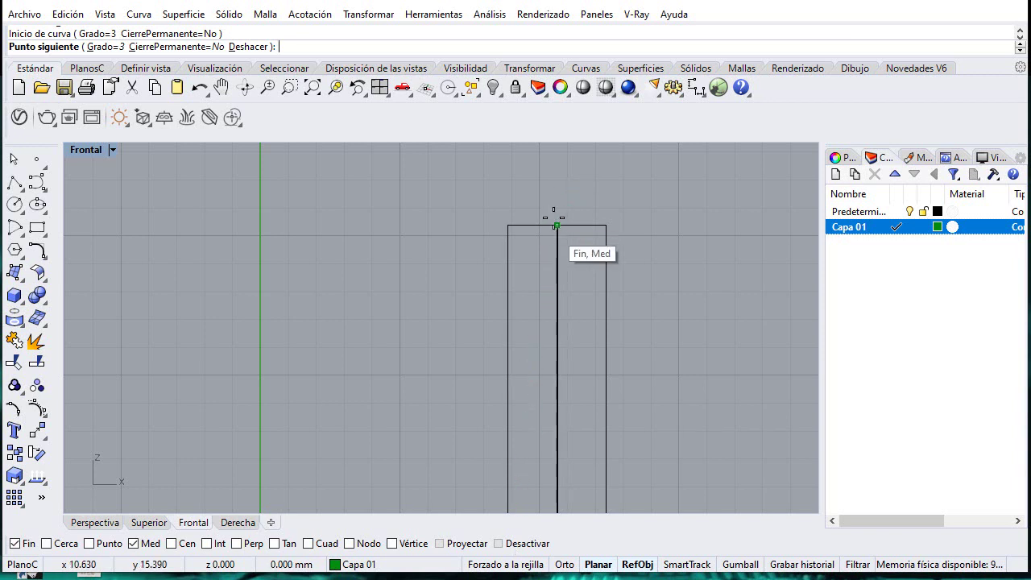
{"action": "left_click", "coordinate": [524, 543]}
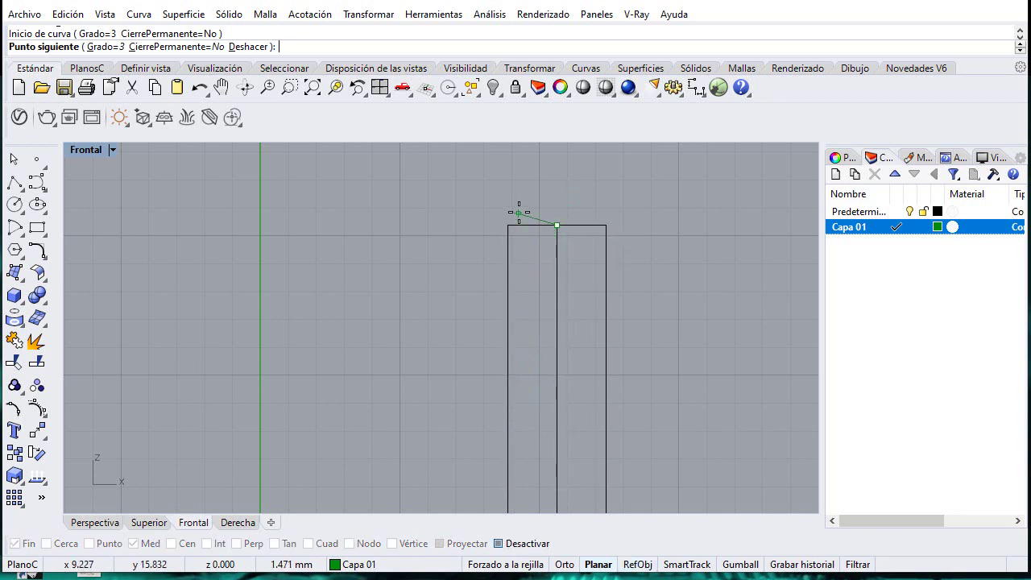
{"action": "scroll", "coordinate": [531, 216], "scroll_direction": "up", "scroll_amount": 2}
{"action": "scroll", "coordinate": [532, 201], "scroll_direction": "down", "scroll_amount": 2}
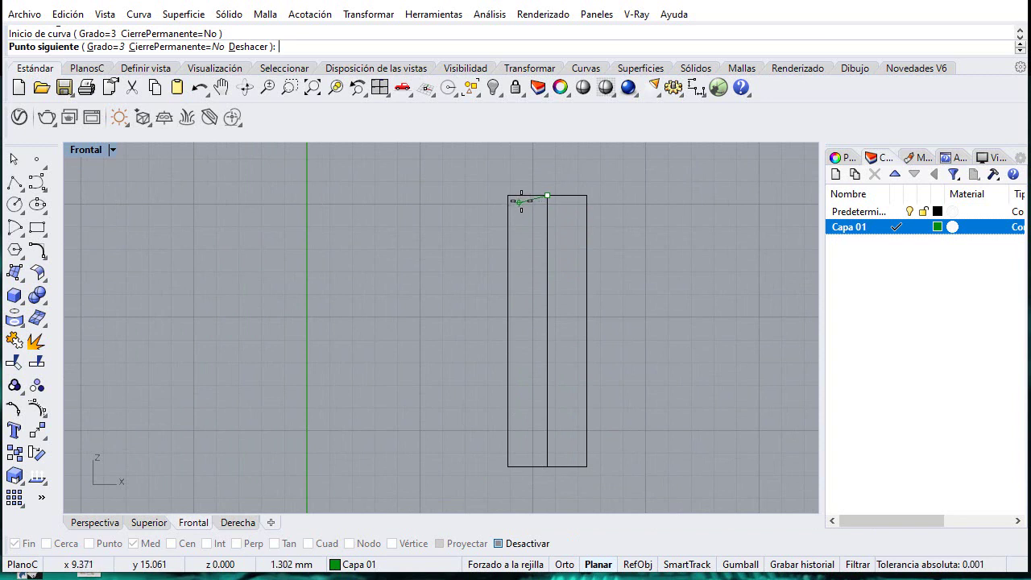
{"action": "left_click", "coordinate": [522, 200]}
{"action": "left_click", "coordinate": [512, 215]}
{"action": "left_click", "coordinate": [513, 249]}
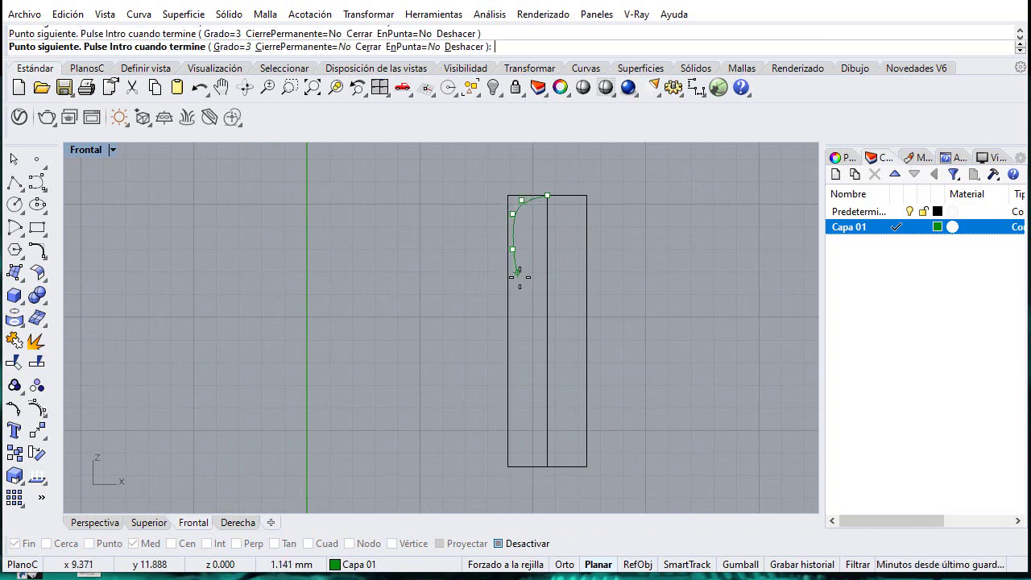
{"action": "left_click", "coordinate": [522, 282]}
{"action": "left_click", "coordinate": [527, 294]}
{"action": "left_click", "coordinate": [527, 311]}
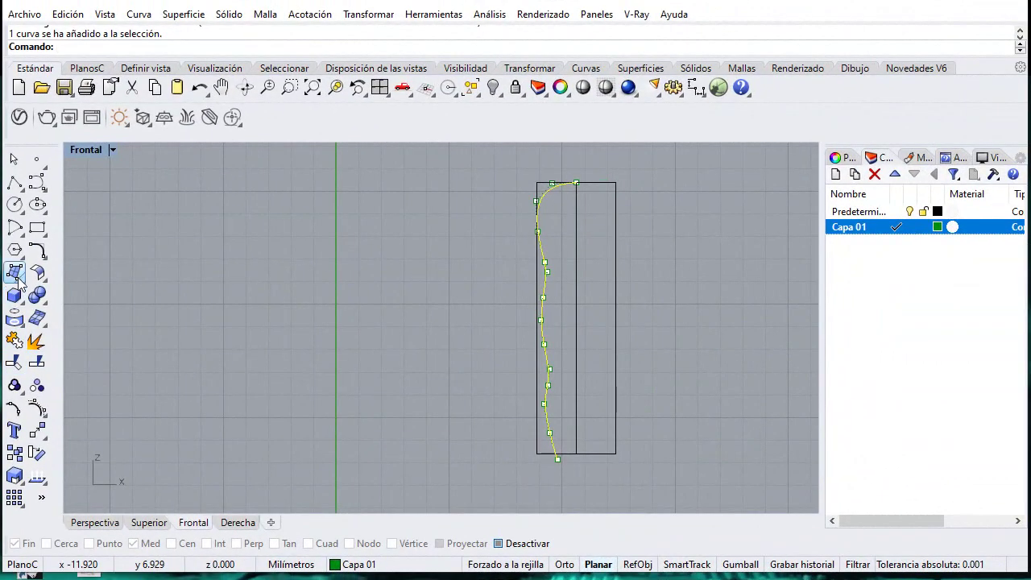
Step: Revolve the wavy profile curve a full circle around the rectangle's vertical centre line, snapping the axis to its ends
{"action": "left_click", "coordinate": [23, 280]}
{"action": "left_click", "coordinate": [83, 347]}
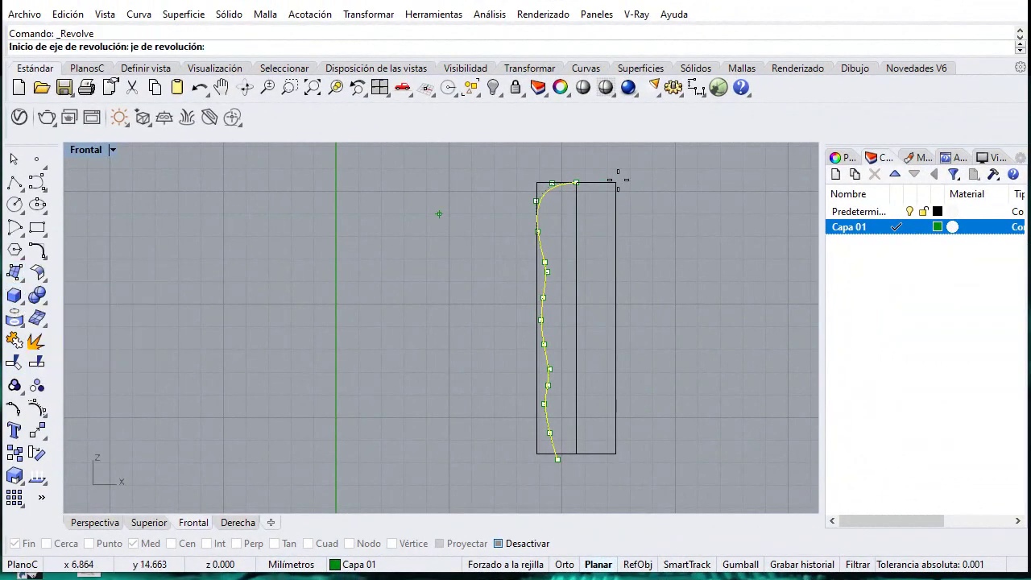
{"action": "left_click", "coordinate": [497, 543]}
{"action": "left_click", "coordinate": [577, 183]}
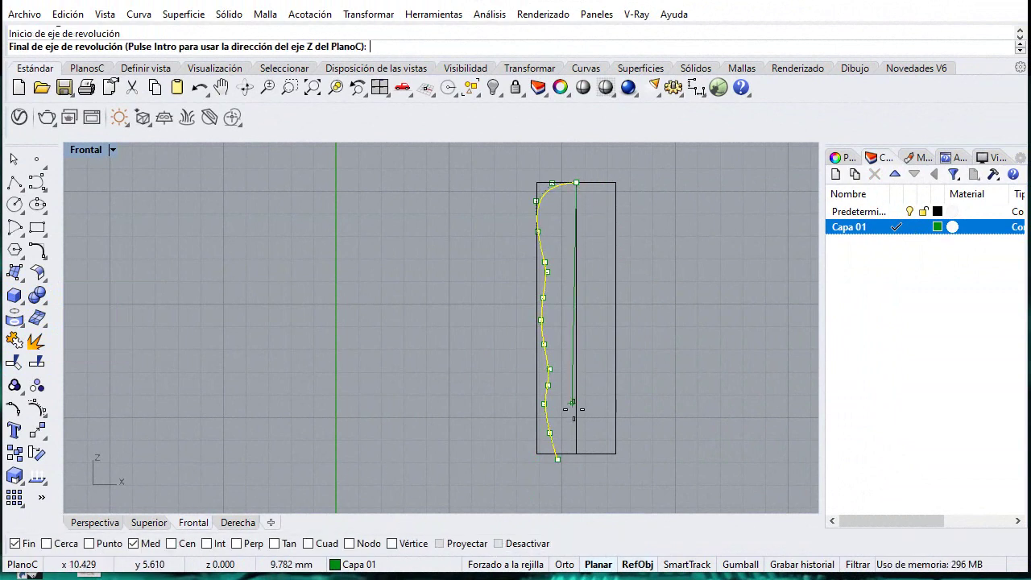
{"action": "left_click", "coordinate": [576, 454]}
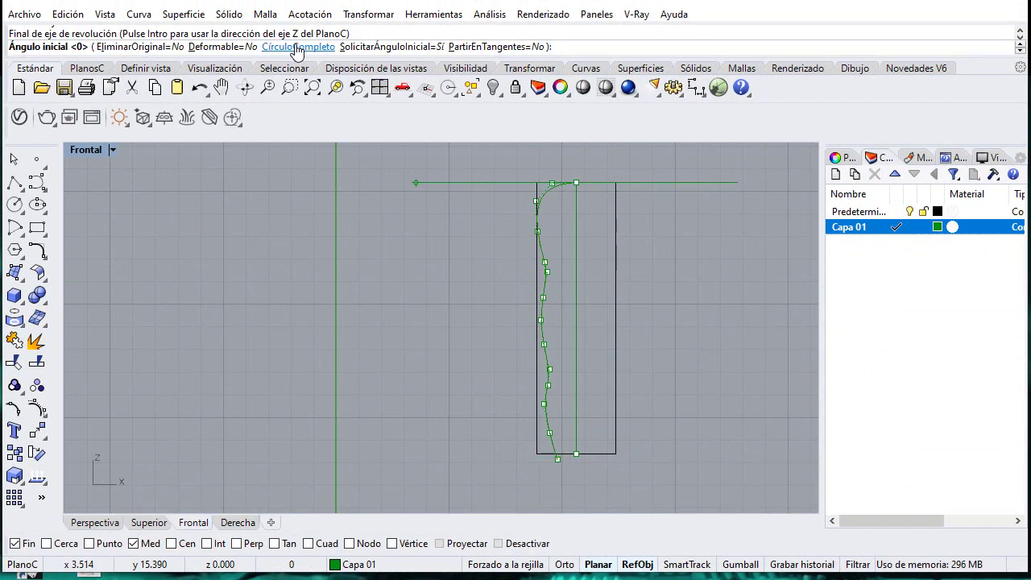
{"action": "left_click", "coordinate": [295, 46]}
Step: Close the open bottom end of the revolved handle with a planar surface from its edge curve
{"action": "double_click", "coordinate": [88, 145]}
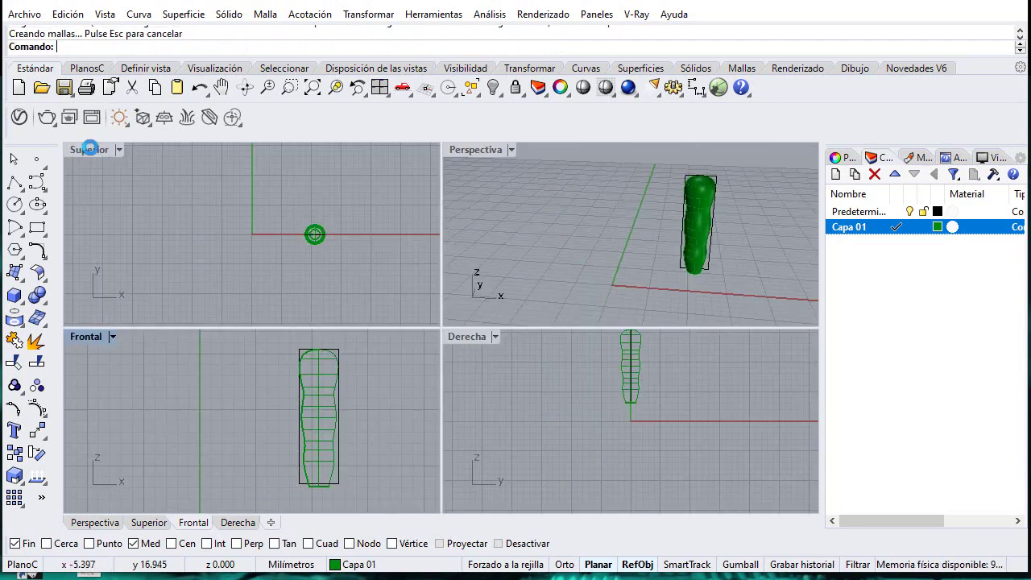
{"action": "scroll", "coordinate": [688, 292], "scroll_direction": "up", "scroll_amount": 5}
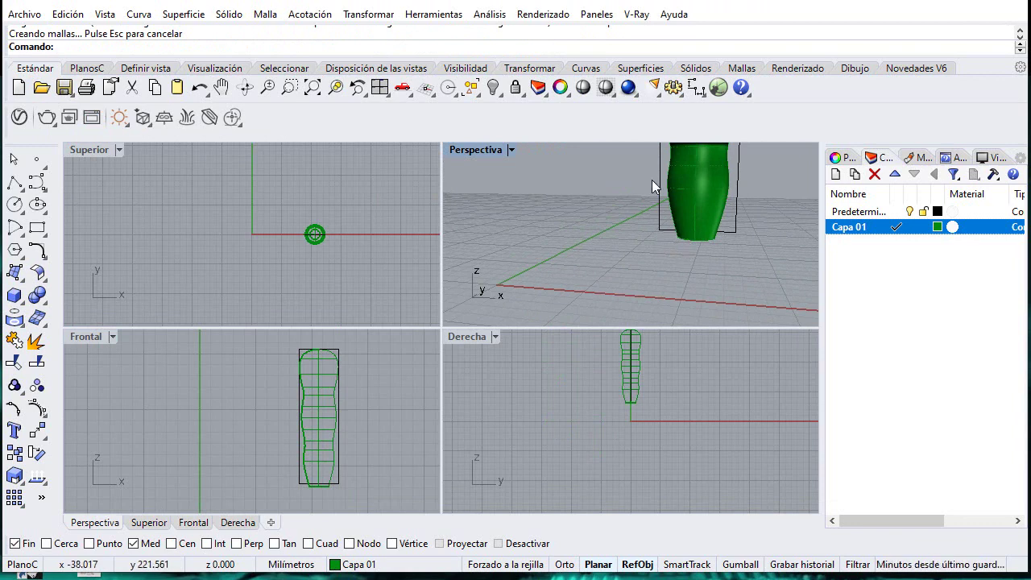
{"action": "right_click_drag", "start_coordinate": [652, 180], "coordinate": [629, 145]}
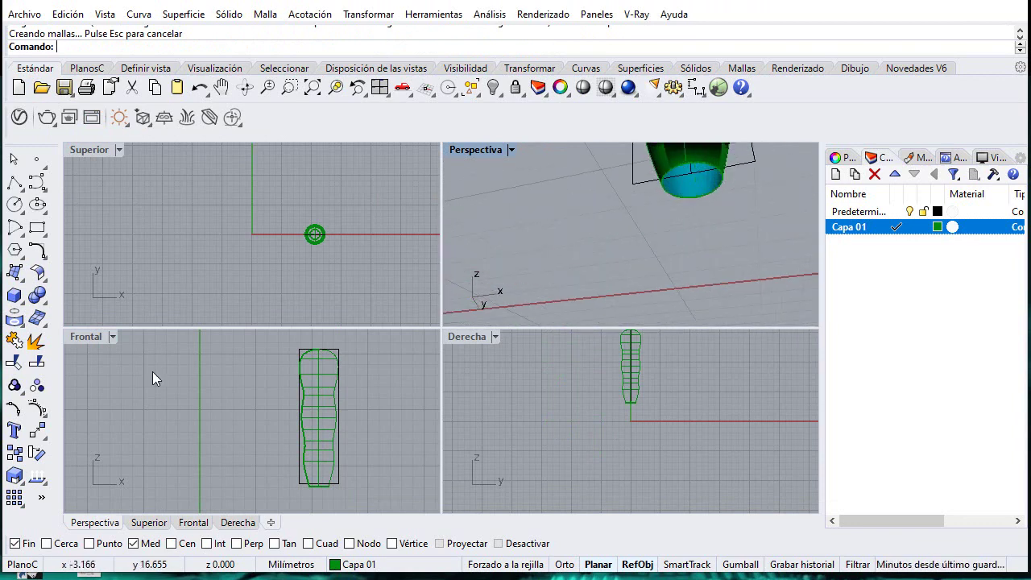
{"action": "left_click", "coordinate": [19, 277]}
{"action": "left_click", "coordinate": [65, 282]}
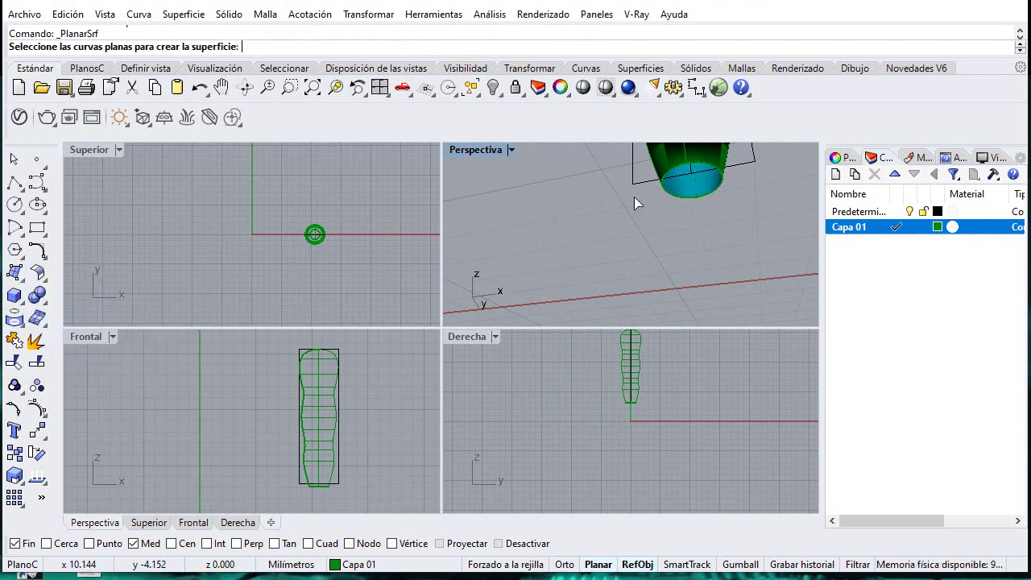
{"action": "left_click", "coordinate": [669, 169]}
{"action": "right_click", "coordinate": [613, 208]}
Step: Hide the construction rectangle around the handle
{"action": "right_click_drag", "start_coordinate": [672, 173], "coordinate": [633, 238]}
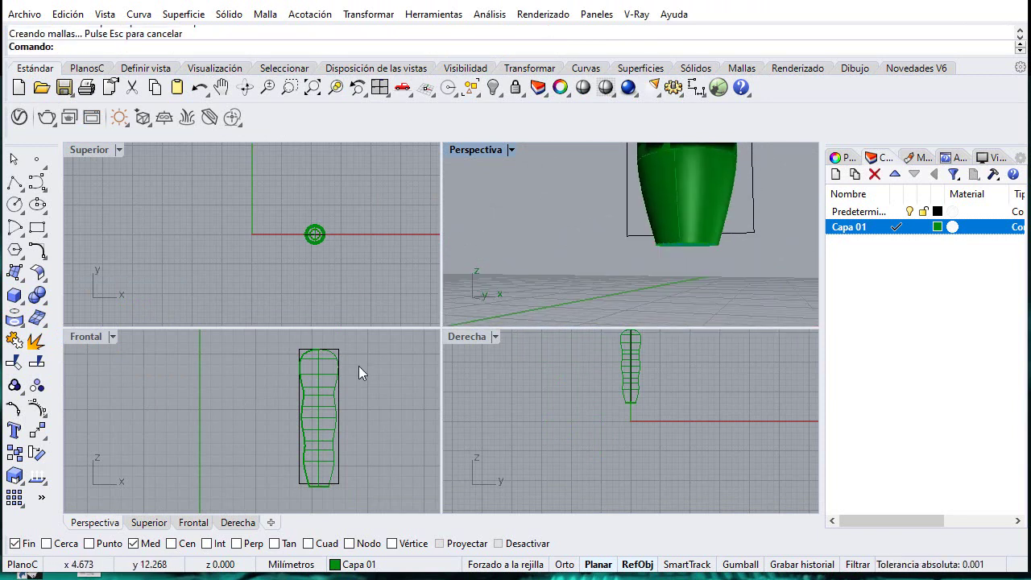
{"action": "left_click", "coordinate": [753, 211]}
{"action": "left_click", "coordinate": [493, 88]}
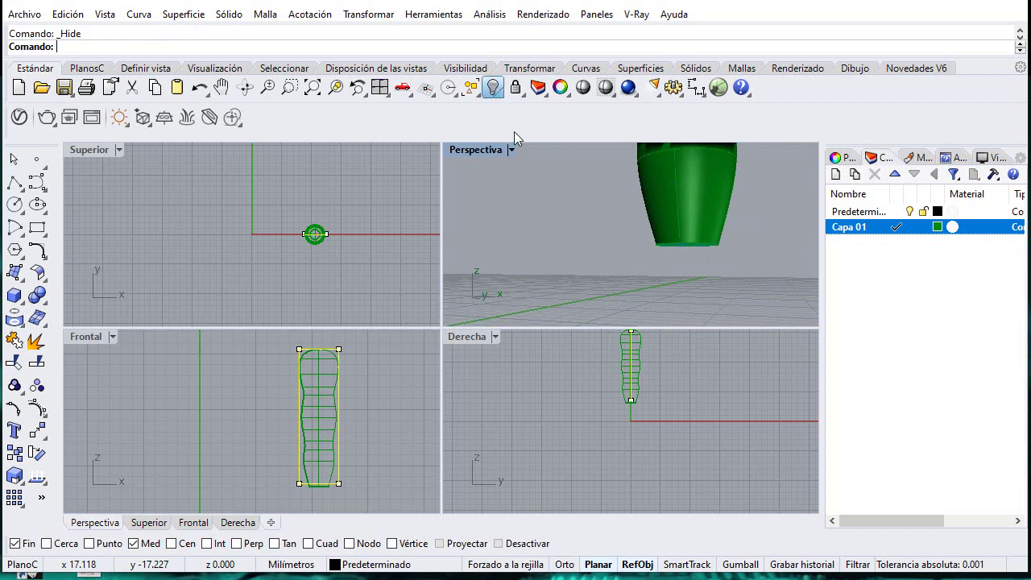
{"action": "right_click_drag", "start_coordinate": [556, 201], "coordinate": [630, 153]}
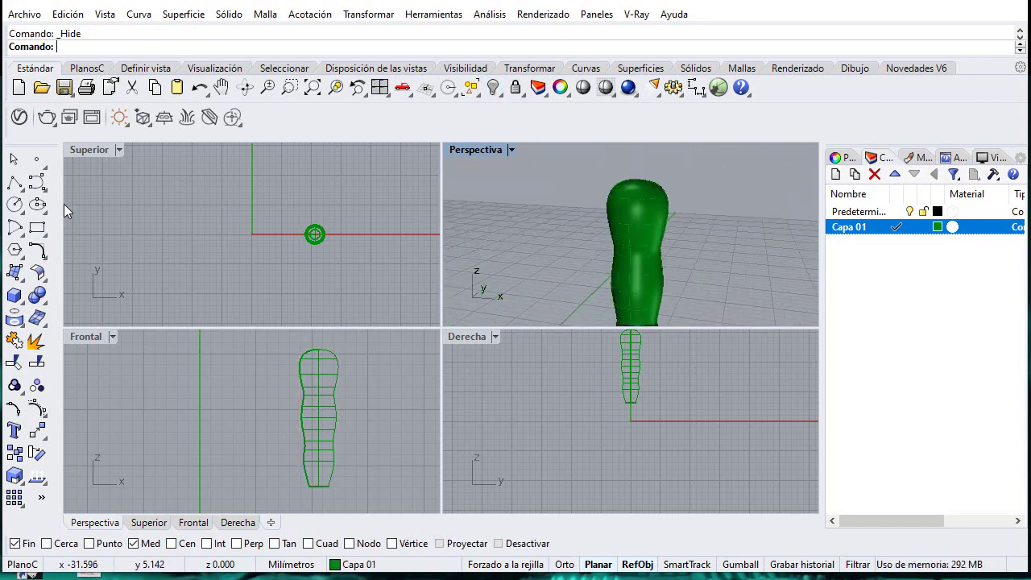
Step: Draw a vertical 8 mm line beside the handle in the front view, on the handle's left side
{"action": "double_click", "coordinate": [85, 336]}
{"action": "right_click_drag", "start_coordinate": [667, 256], "coordinate": [594, 256]}
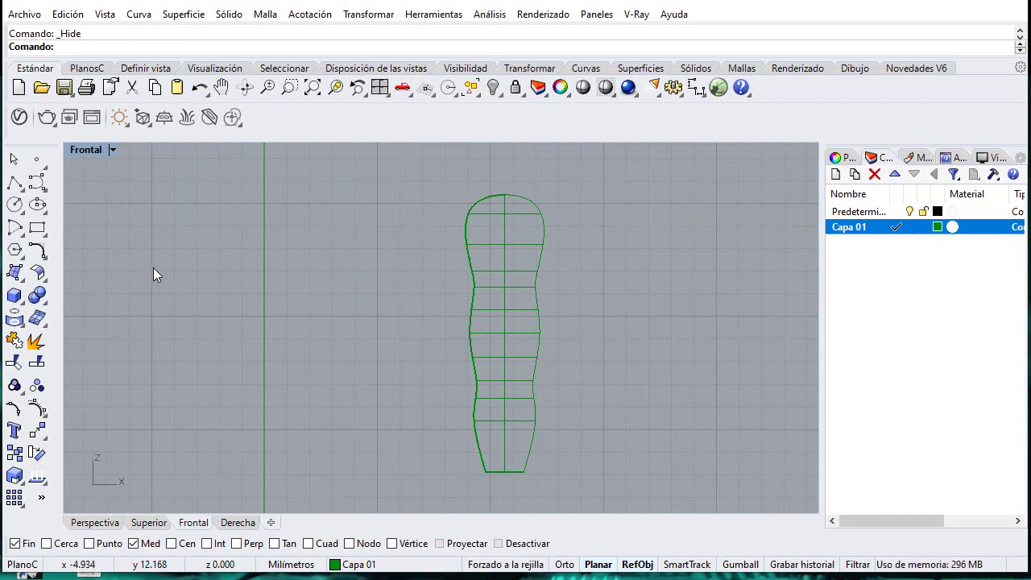
{"action": "left_click", "coordinate": [14, 184]}
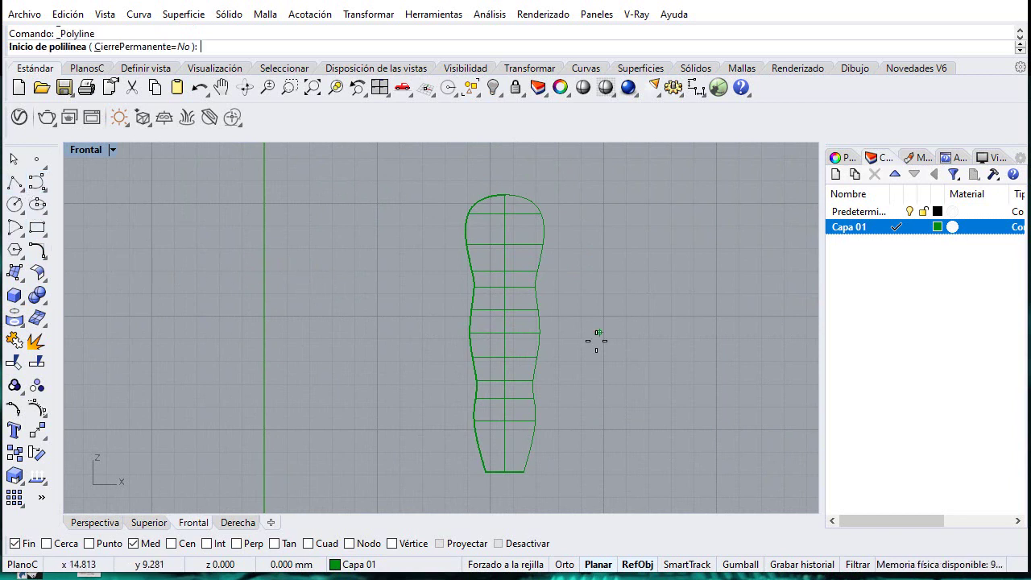
{"action": "left_click", "coordinate": [352, 424]}
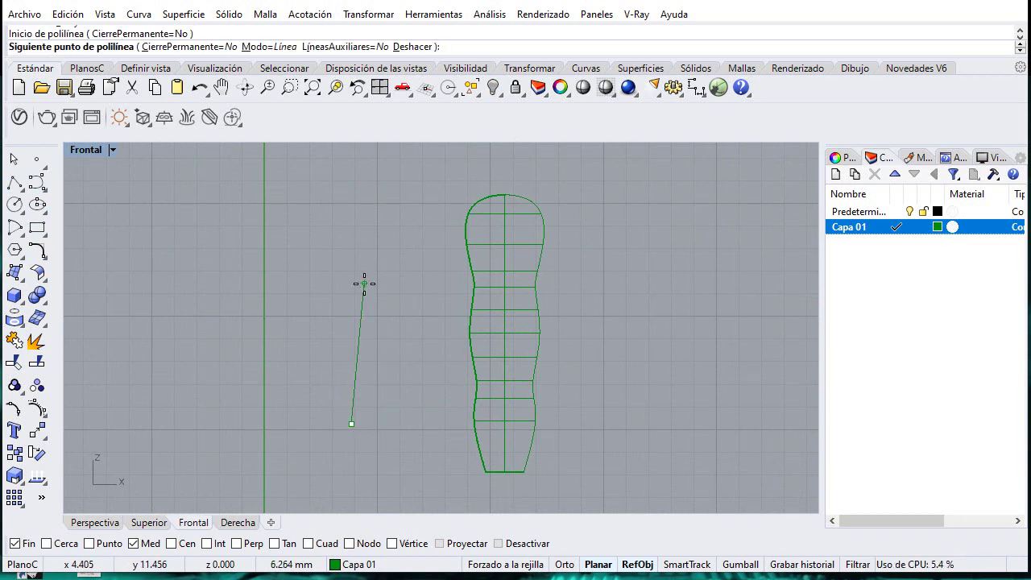
{"action": "type", "text": "8"}
{"action": "key", "text": "Return"}
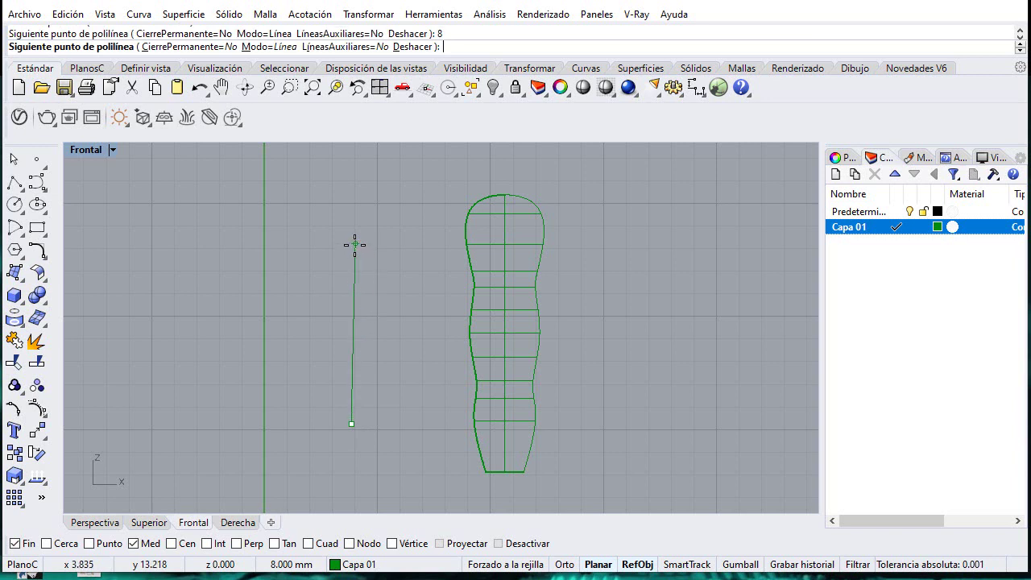
{"action": "left_click", "coordinate": [355, 244]}
{"action": "key", "text": "Return"}
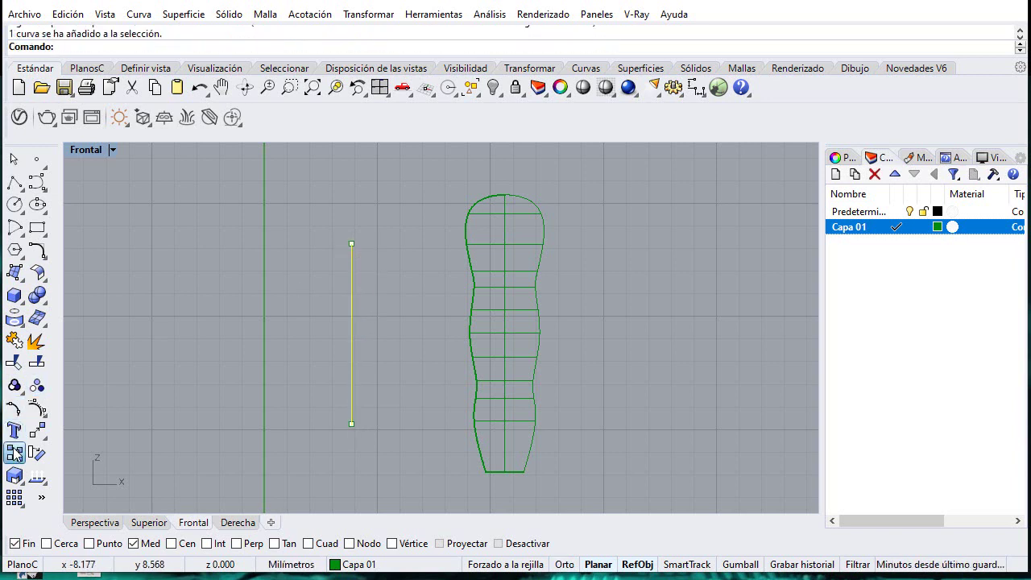
Step: Copy the vertical line 1.5 mm horizontally towards the handle
{"action": "left_click", "coordinate": [14, 454]}
{"action": "left_click", "coordinate": [347, 375]}
{"action": "type", "text": "1.5"}
{"action": "key", "text": "Return"}
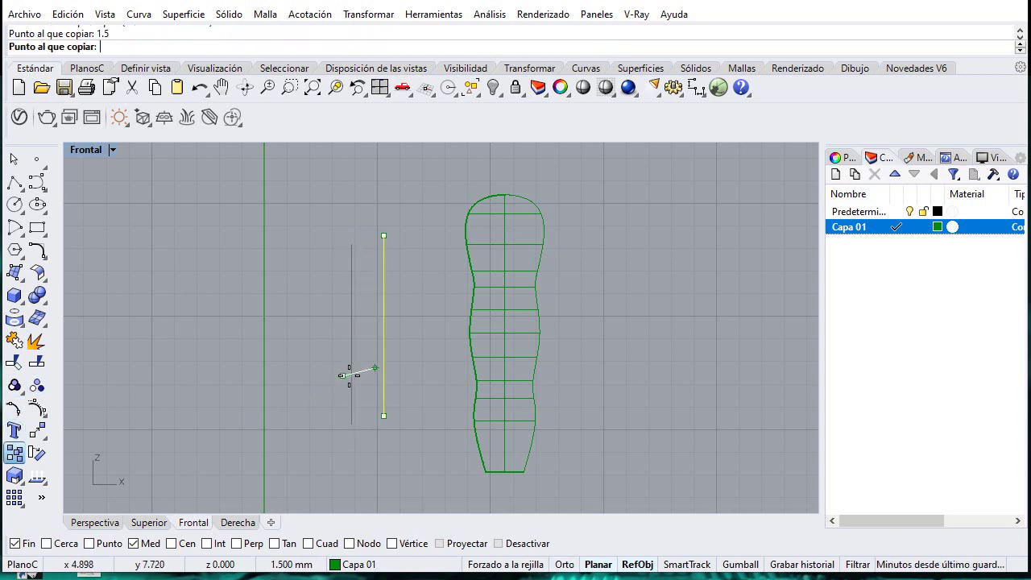
{"action": "left_click", "coordinate": [398, 365]}
{"action": "key", "text": "Return"}
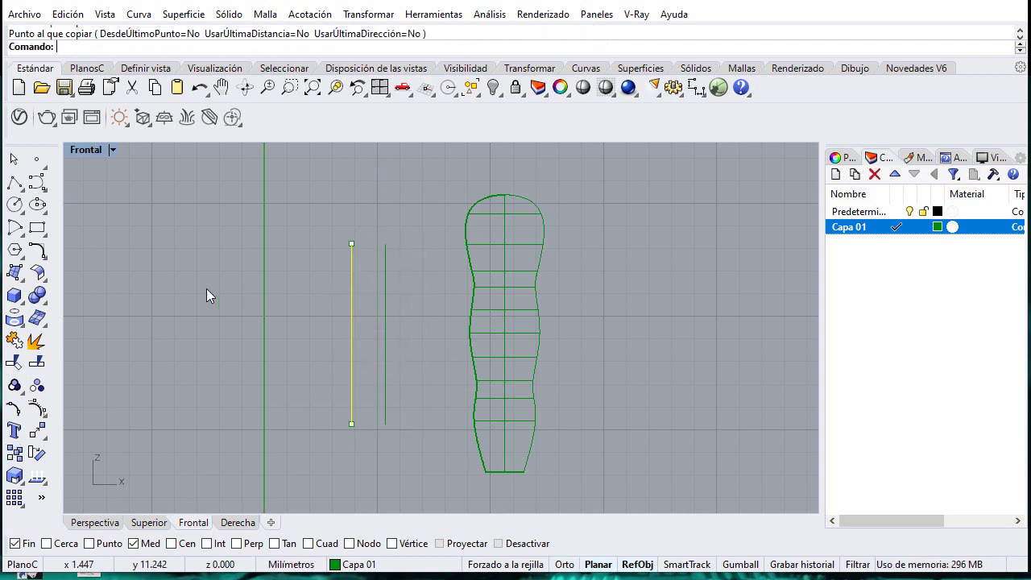
{"action": "key", "text": "Escape"}
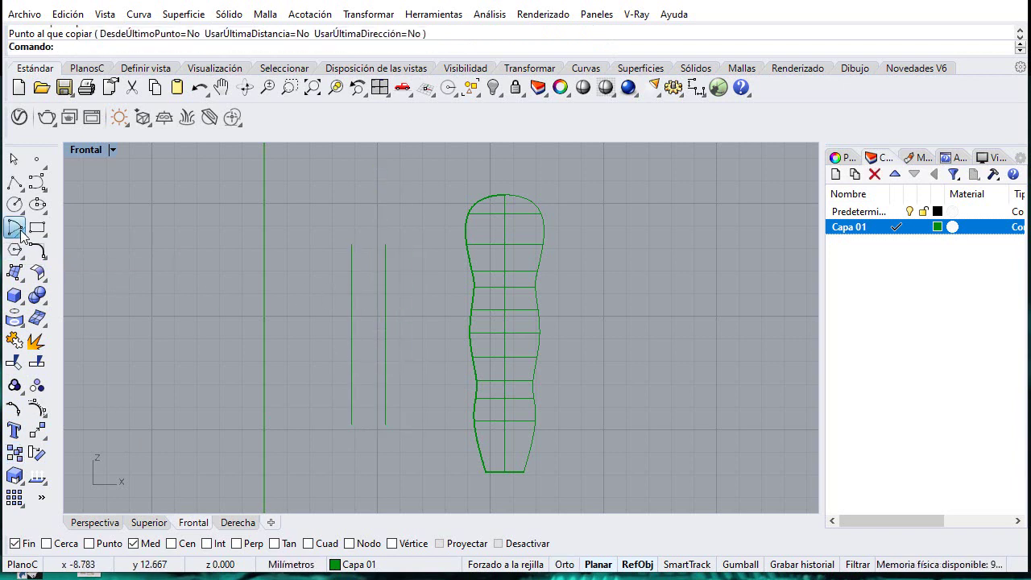
Step: Connect the two parallel lines at their upper and lower ends with arc blends to form a rounded slot outline
{"action": "left_click", "coordinate": [42, 255]}
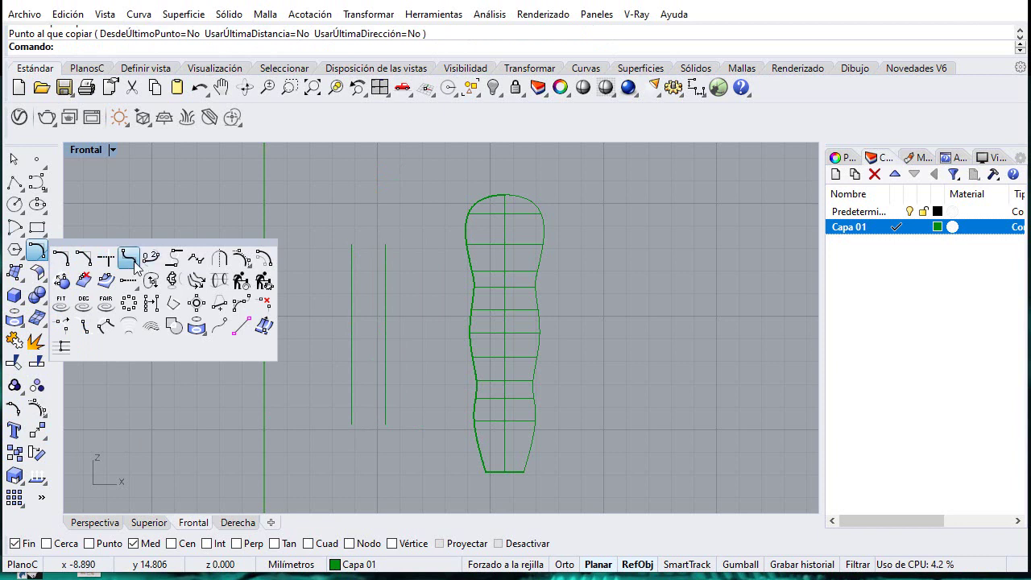
{"action": "left_click", "coordinate": [175, 259]}
{"action": "left_click", "coordinate": [352, 245]}
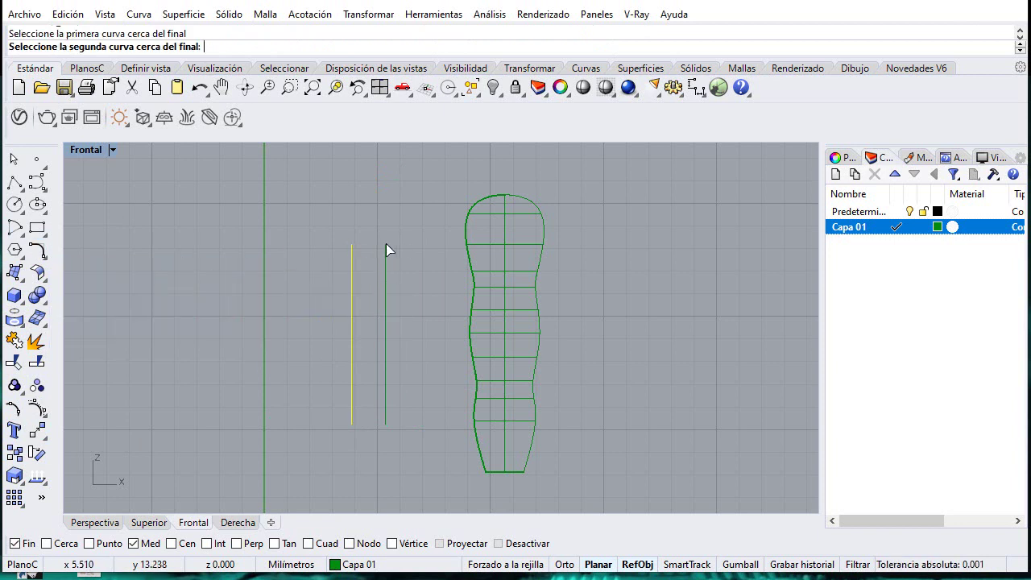
{"action": "left_click", "coordinate": [386, 243]}
{"action": "right_click", "coordinate": [397, 209]}
{"action": "right_click", "coordinate": [372, 377]}
{"action": "left_click", "coordinate": [352, 415]}
{"action": "left_click", "coordinate": [386, 418]}
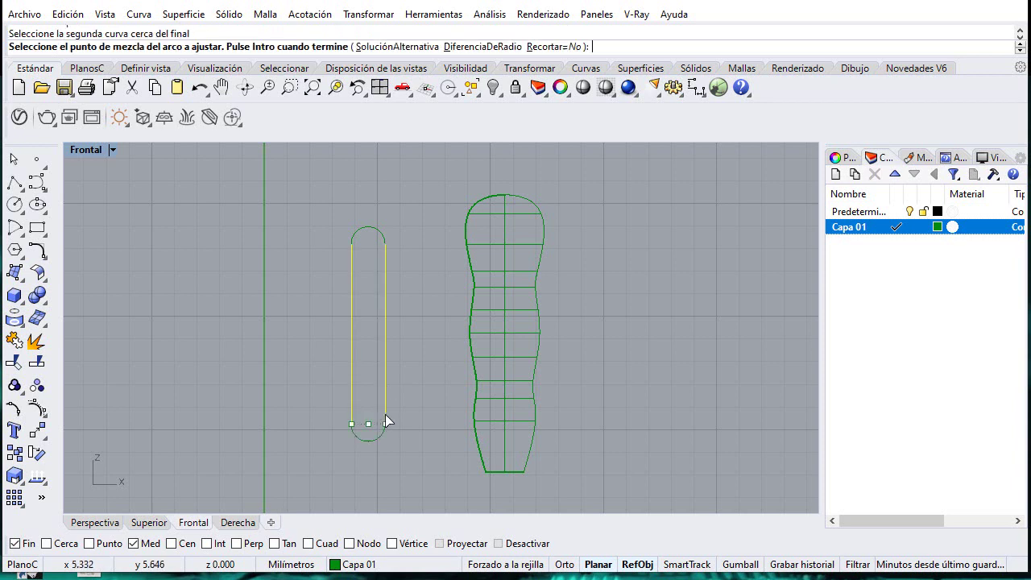
{"action": "key", "text": "Return"}
Step: Join the four curves into one slot outline and move it by its lowest point closer to the handle
{"action": "left_click_drag", "start_coordinate": [313, 192], "coordinate": [445, 484]}
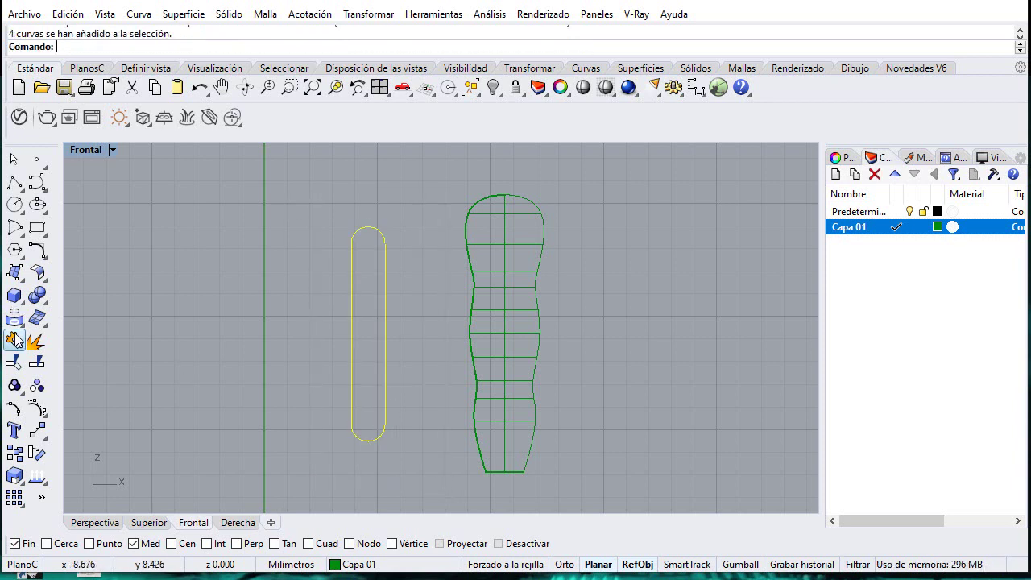
{"action": "left_click", "coordinate": [37, 341]}
{"action": "left_click", "coordinate": [36, 430]}
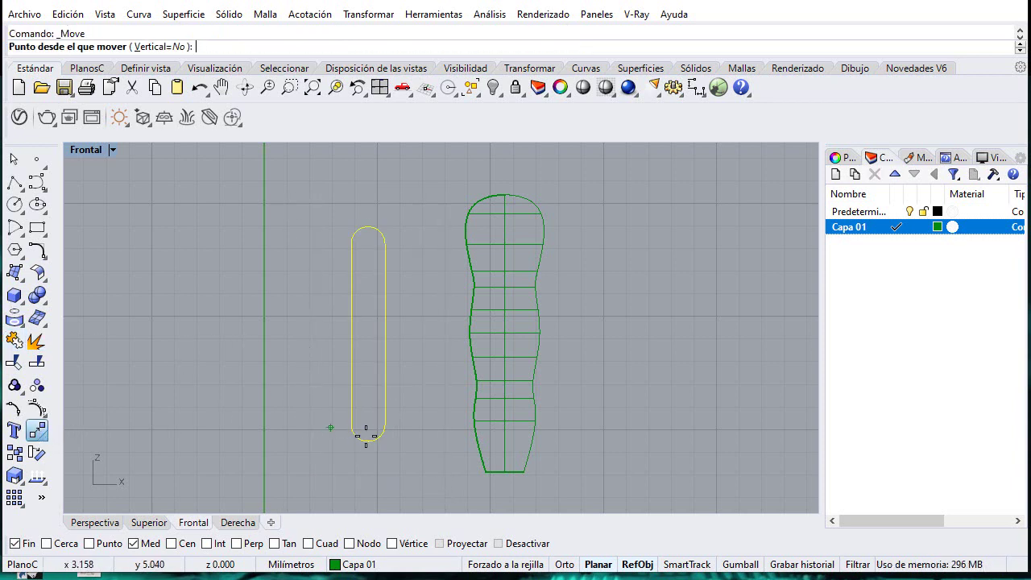
{"action": "left_click", "coordinate": [368, 441]}
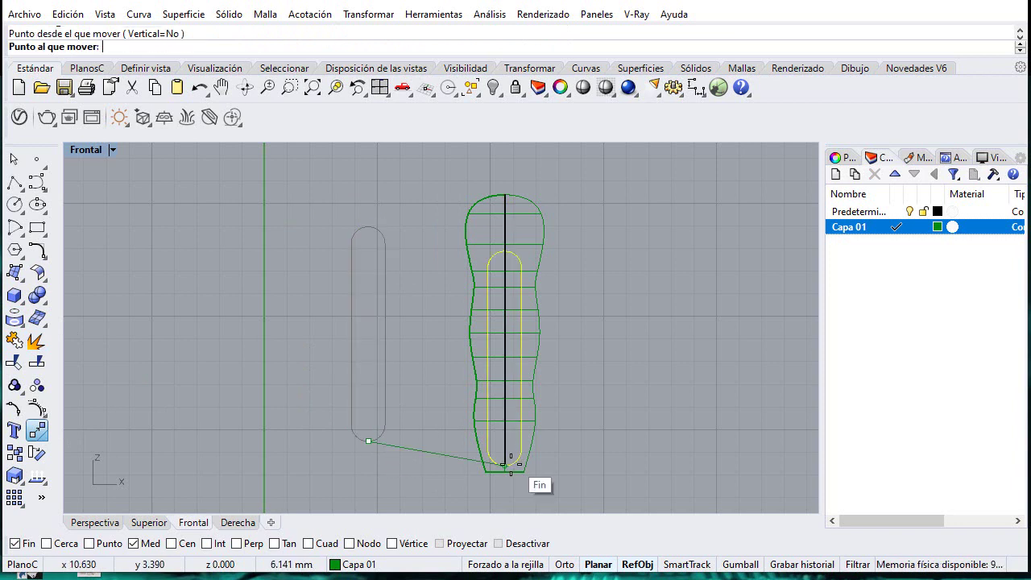
{"action": "left_click", "coordinate": [402, 409]}
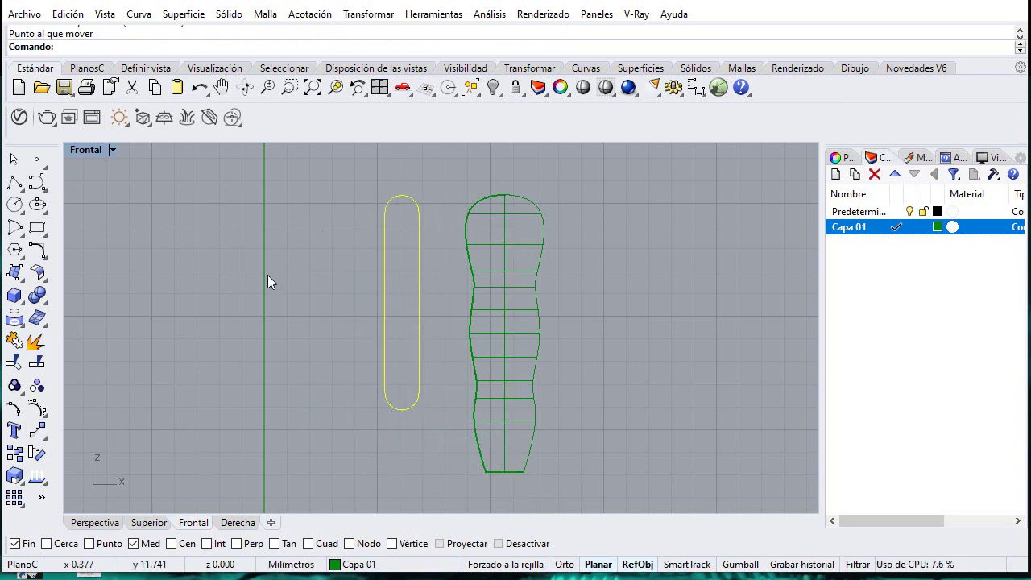
Step: Draw a vertical centre line through the slot outline from its upper arc's midpoint to its lower arc's midpoint
{"action": "left_click", "coordinate": [14, 183]}
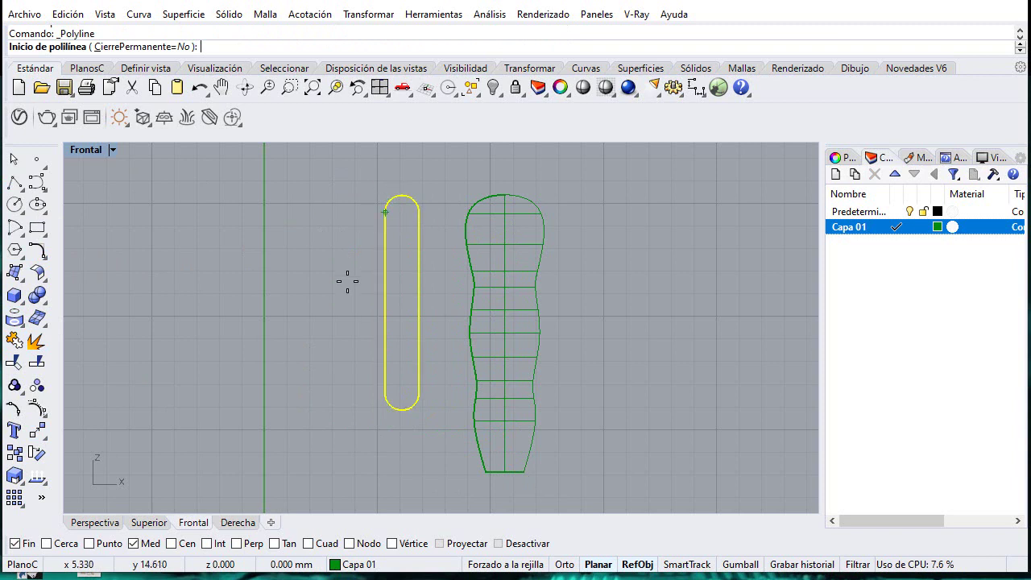
{"action": "left_click", "coordinate": [402, 197]}
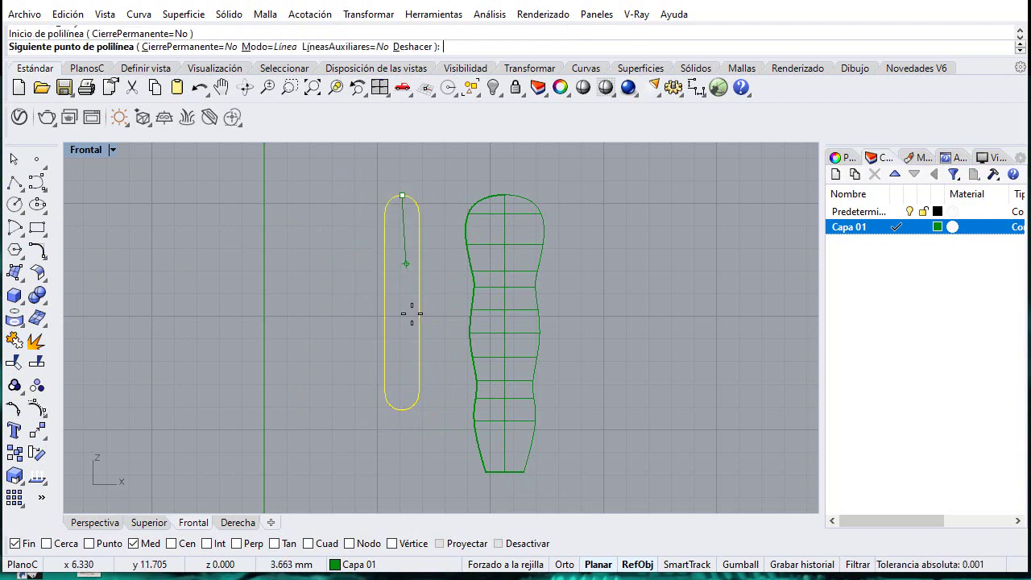
{"action": "left_click", "coordinate": [402, 410]}
{"action": "key", "text": "Return"}
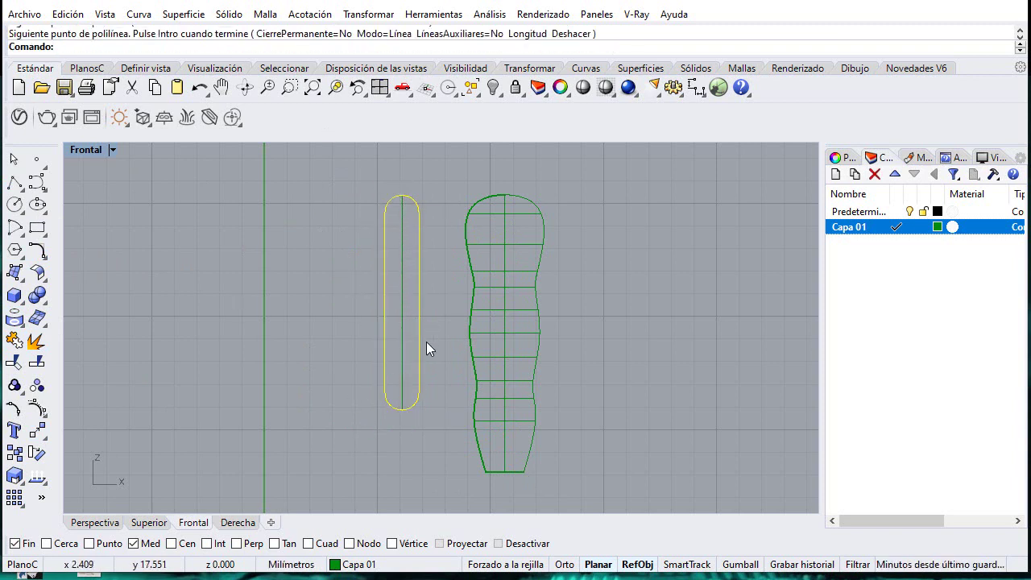
Step: Move the slot outline and its centre line by the line's midpoint onto the middle of the handle's vertical axis
{"action": "left_click_drag", "start_coordinate": [329, 160], "coordinate": [440, 456]}
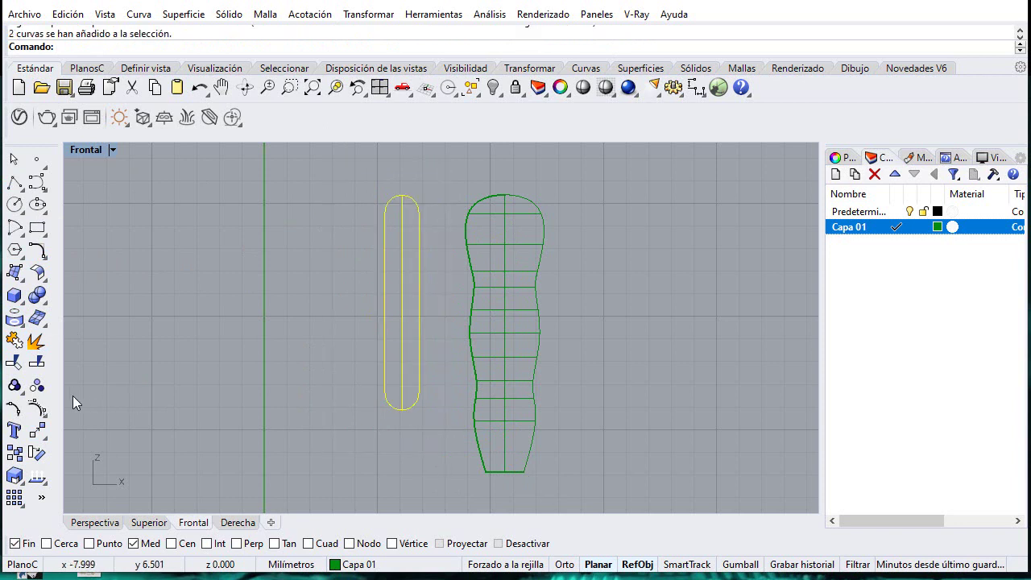
{"action": "left_click", "coordinate": [37, 431]}
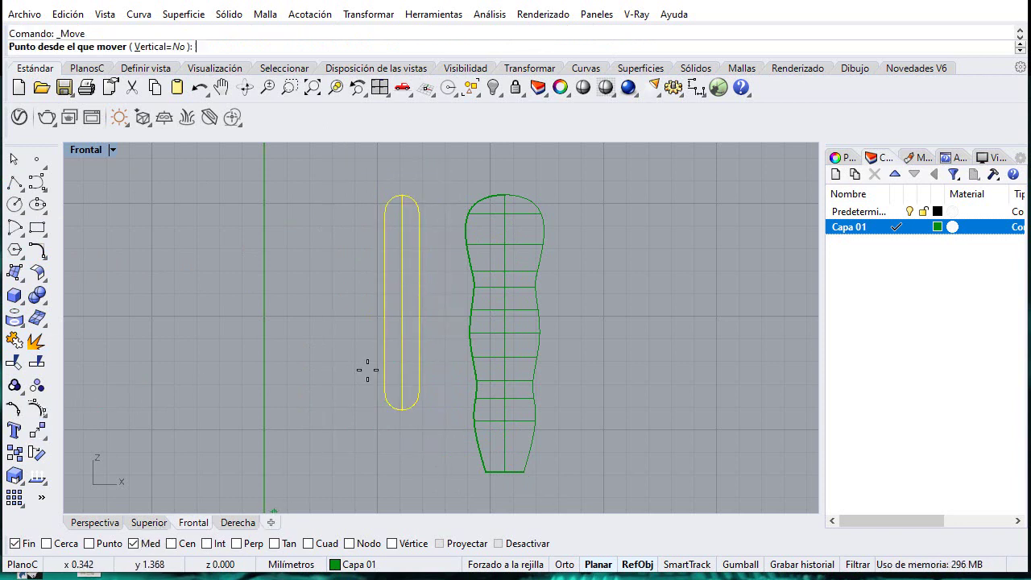
{"action": "left_click", "coordinate": [403, 302]}
{"action": "left_click", "coordinate": [504, 330]}
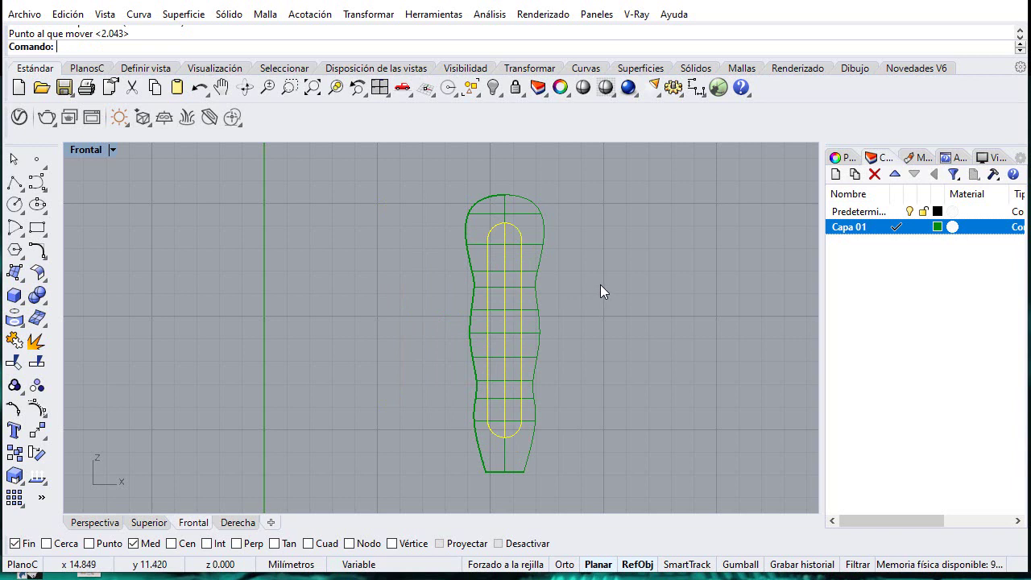
{"action": "key", "text": "Escape"}
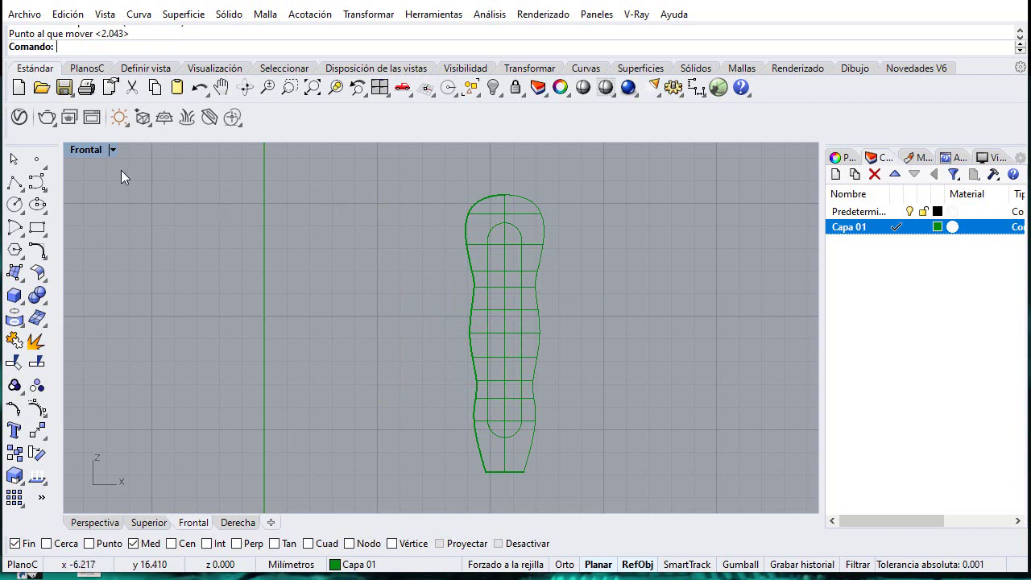
Step: Move only the slot outline straight out in front of the handle in the top view, clear of its surface
{"action": "left_click", "coordinate": [489, 246]}
{"action": "double_click", "coordinate": [73, 150]}
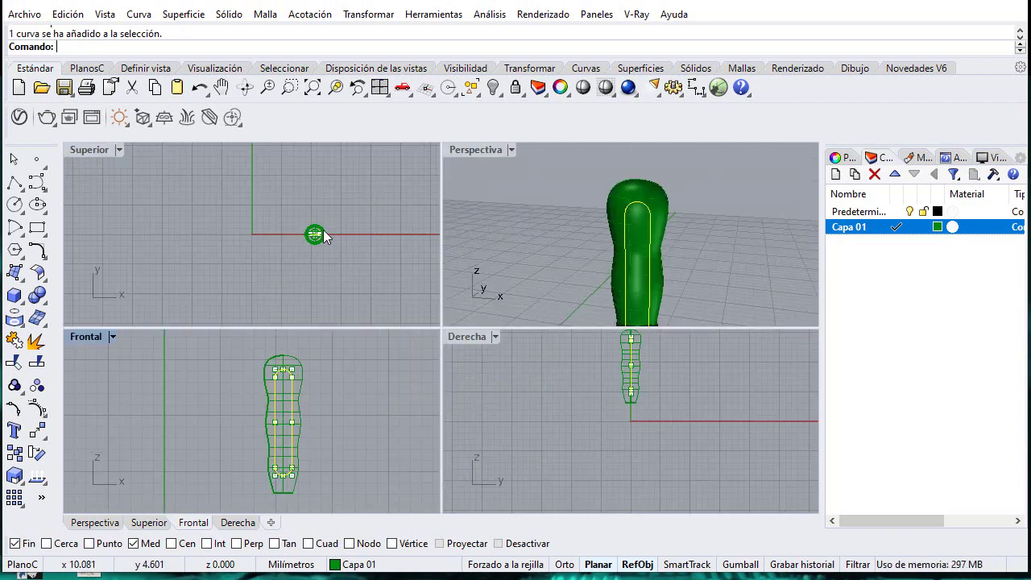
{"action": "scroll", "coordinate": [315, 232], "scroll_direction": "up", "scroll_amount": 4}
{"action": "scroll", "coordinate": [315, 223], "scroll_direction": "up", "scroll_amount": 2}
{"action": "right_click_drag", "start_coordinate": [318, 252], "coordinate": [320, 222]}
{"action": "left_click_drag", "start_coordinate": [311, 181], "coordinate": [315, 240]}
{"action": "right_click_drag", "start_coordinate": [481, 211], "coordinate": [598, 239]}
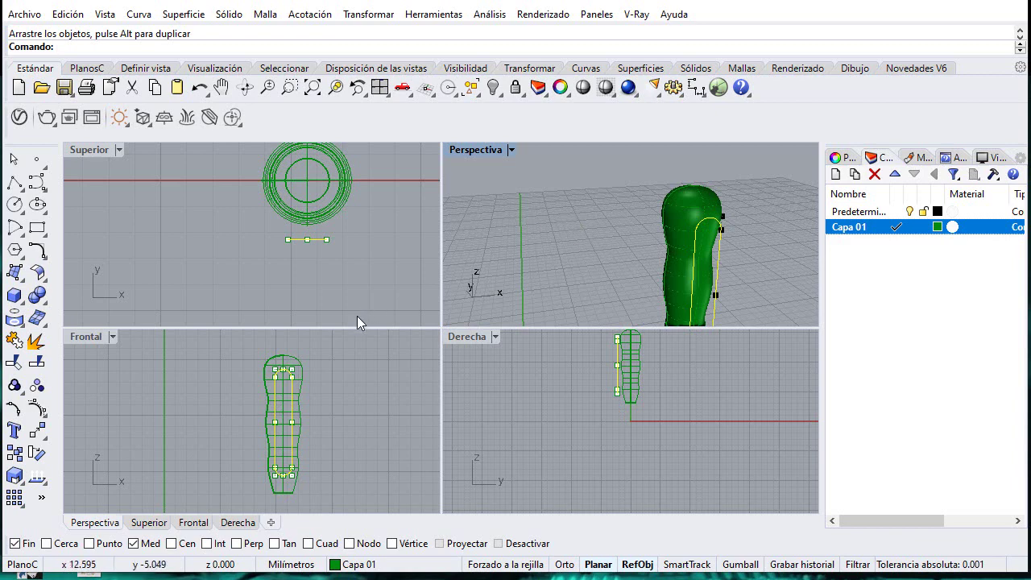
Step: Polar-array the slot outline around the handle's centre in the top view, with 4 elements over 360 degrees and only the Cen snap active
{"action": "left_click", "coordinate": [46, 435]}
{"action": "left_click", "coordinate": [84, 483]}
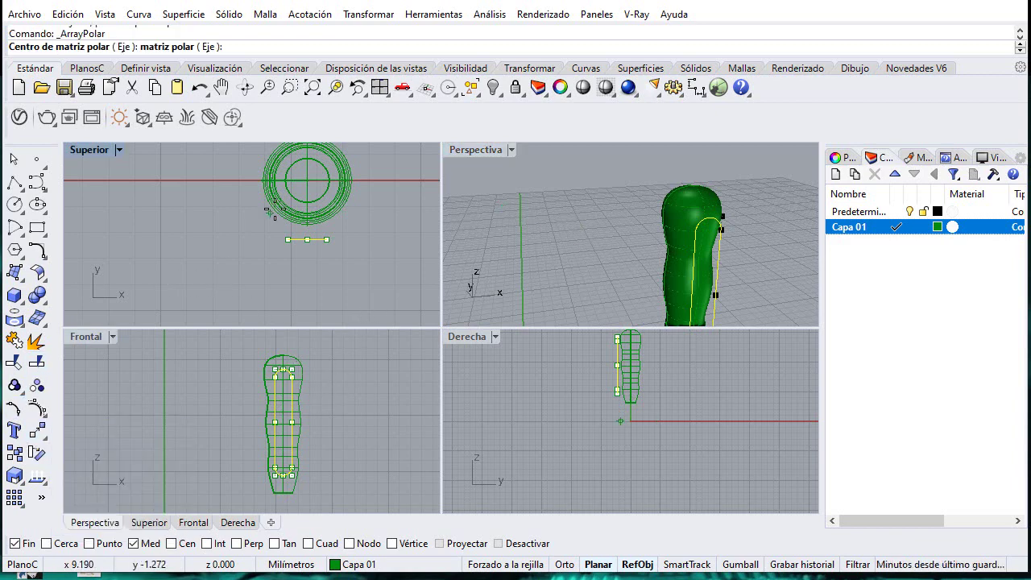
{"action": "right_click", "coordinate": [180, 546]}
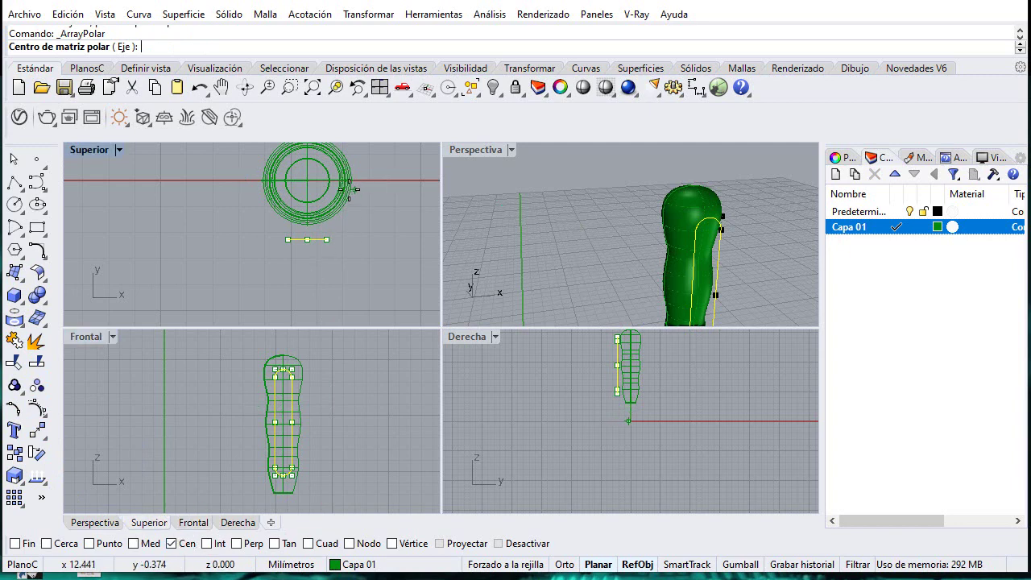
{"action": "left_click", "coordinate": [376, 209]}
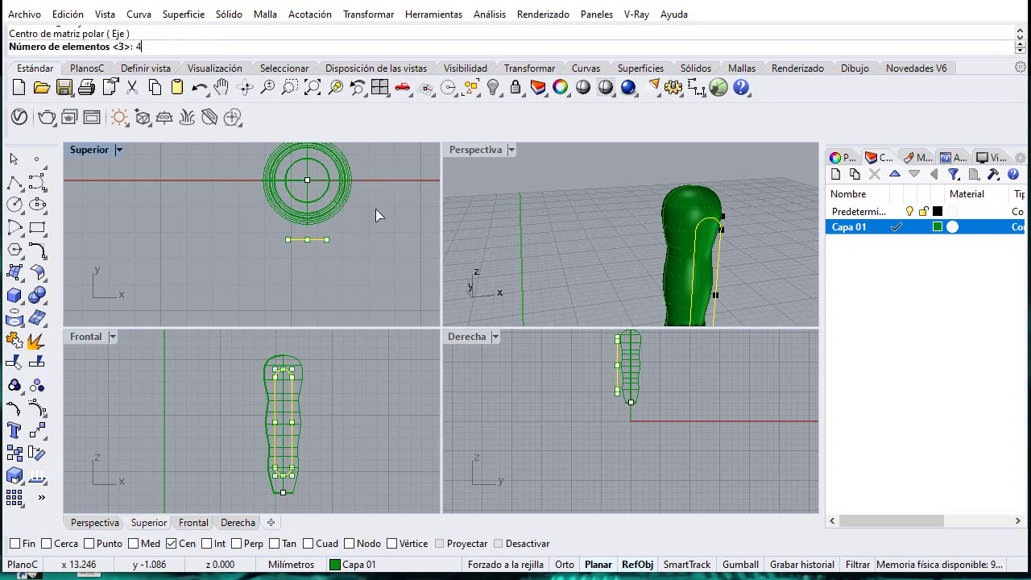
{"action": "key", "text": "Return"}
{"action": "type", "text": "360"}
{"action": "key", "text": "Return"}
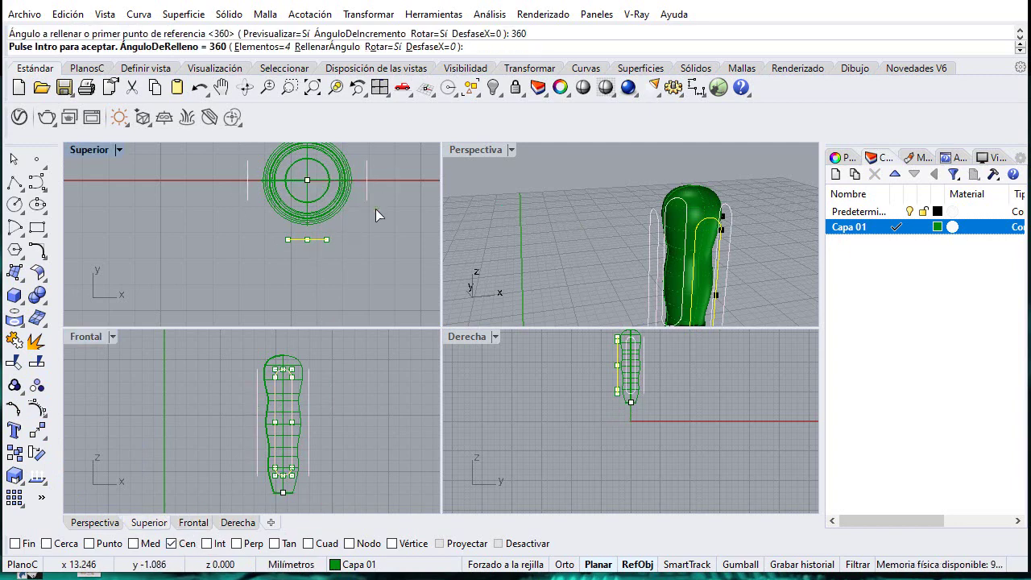
{"action": "key", "text": "Return"}
Step: Split the handle's surface with the front slot outline as the cutting object in the front view
{"action": "right_click_drag", "start_coordinate": [693, 242], "coordinate": [508, 260]}
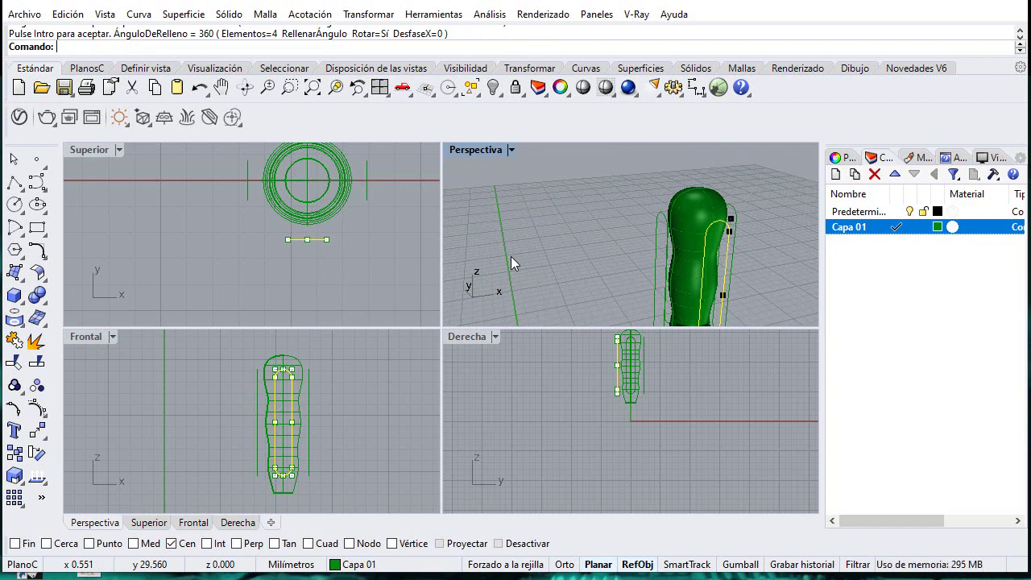
{"action": "left_click", "coordinate": [330, 278]}
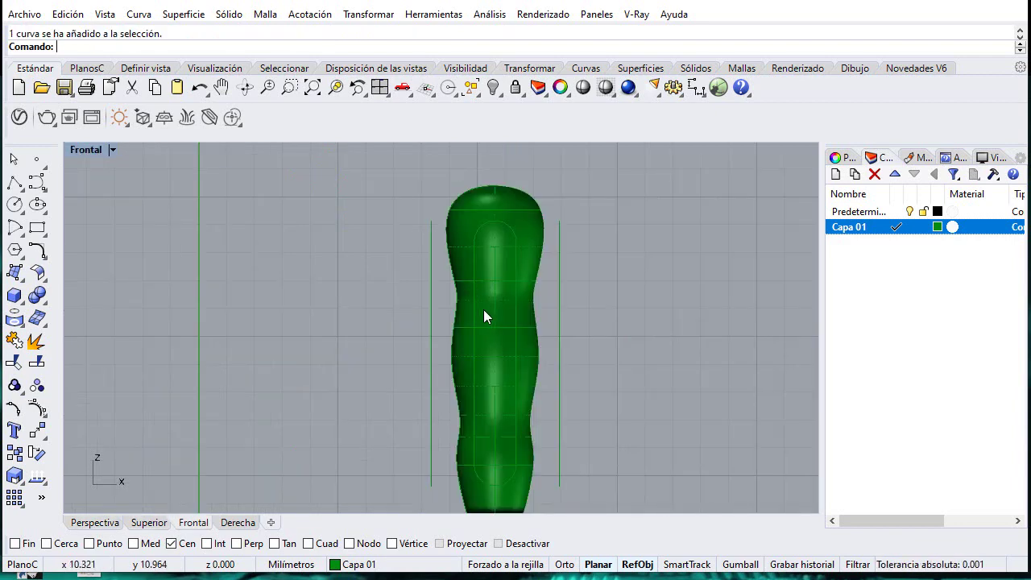
{"action": "scroll", "coordinate": [467, 307], "scroll_direction": "down", "scroll_amount": 2}
{"action": "left_click", "coordinate": [482, 229]}
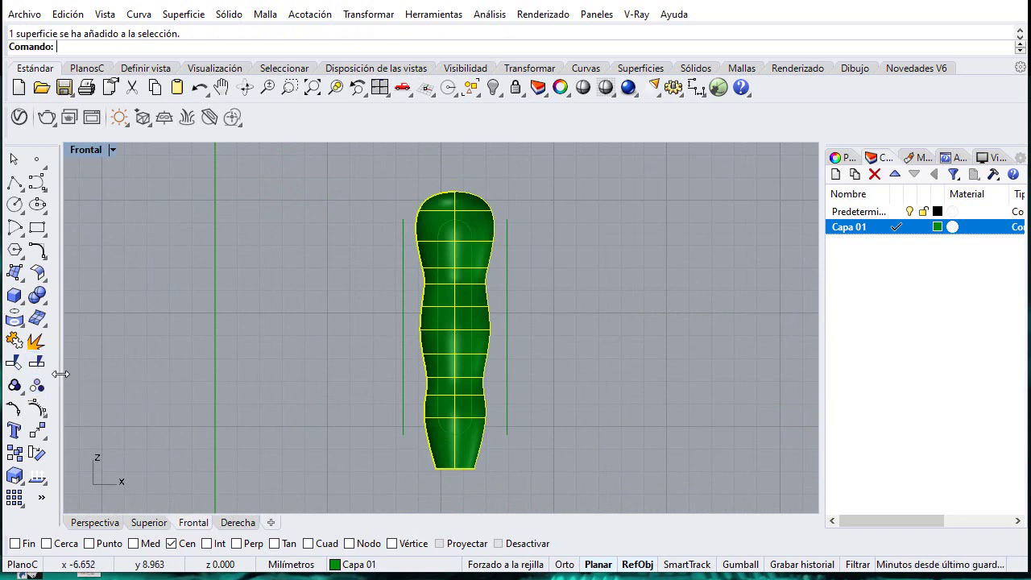
{"action": "left_click", "coordinate": [38, 364]}
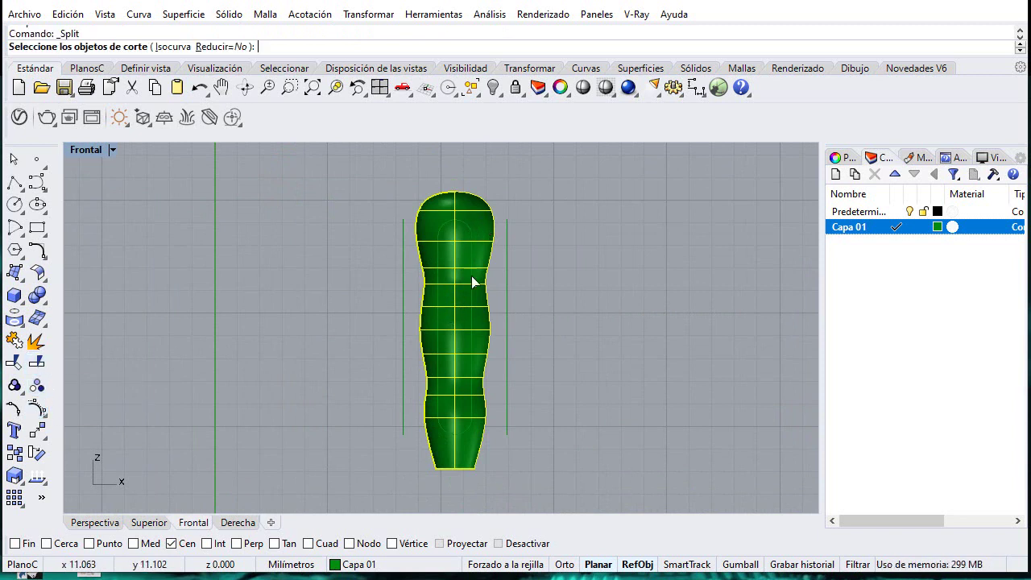
{"action": "left_click", "coordinate": [472, 274]}
{"action": "left_click", "coordinate": [537, 311]}
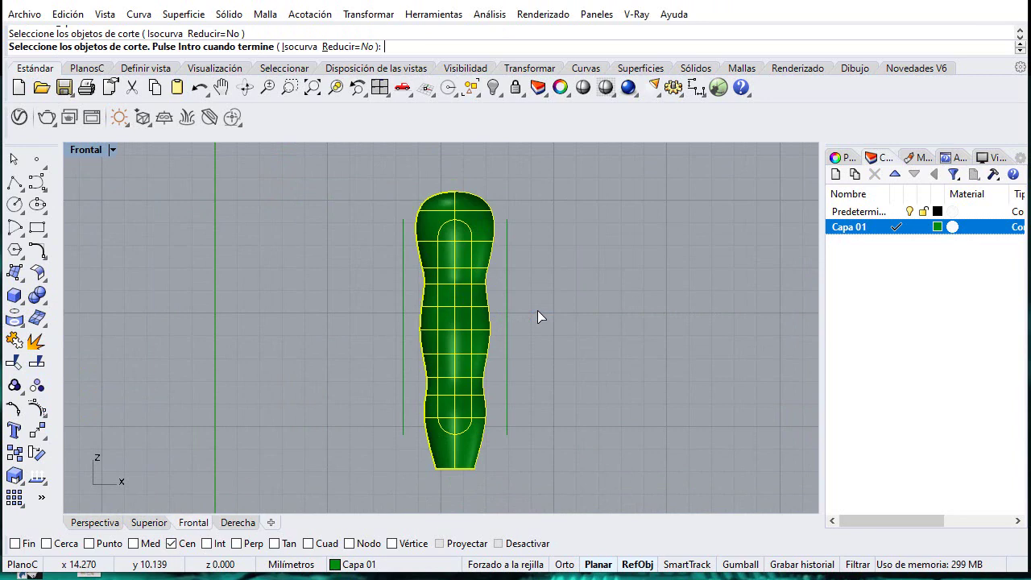
{"action": "key", "text": "Return"}
{"action": "double_click", "coordinate": [88, 151]}
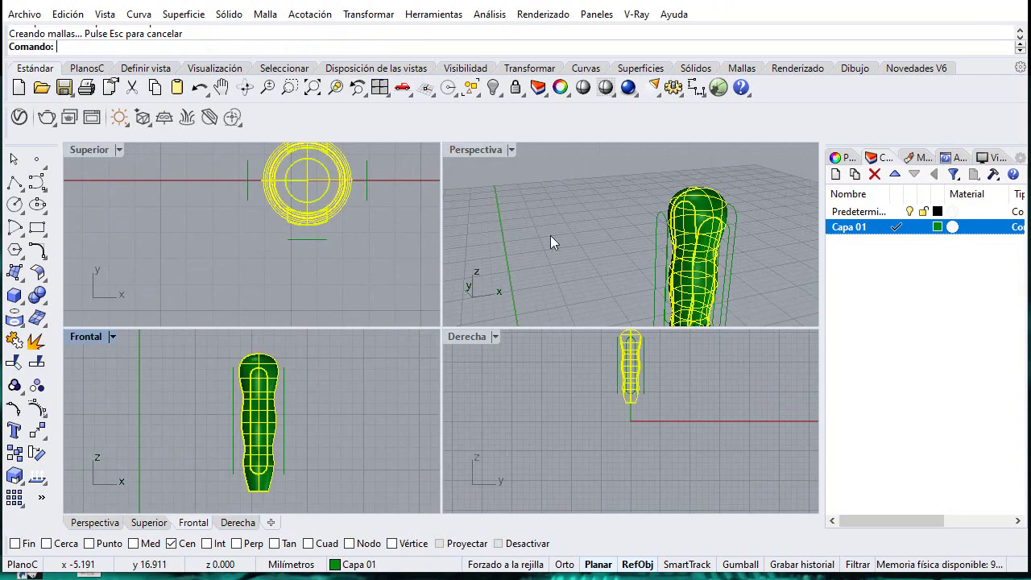
{"action": "left_click", "coordinate": [654, 371]}
{"action": "scroll", "coordinate": [657, 364], "scroll_direction": "up", "scroll_amount": 5}
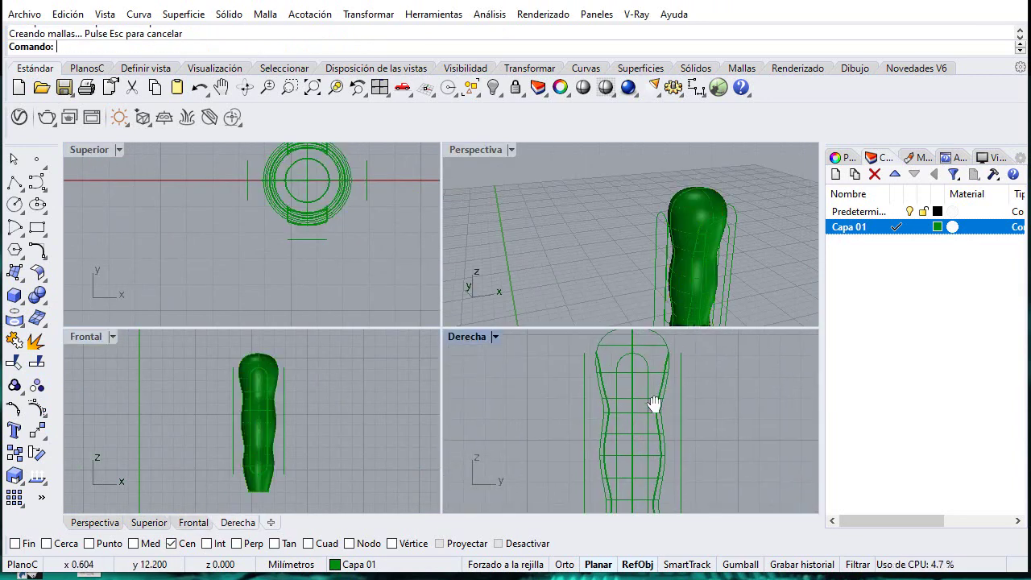
Step: Split the handle's surface with the side slot outline as the cutting object in the right view
{"action": "key", "text": "Return"}
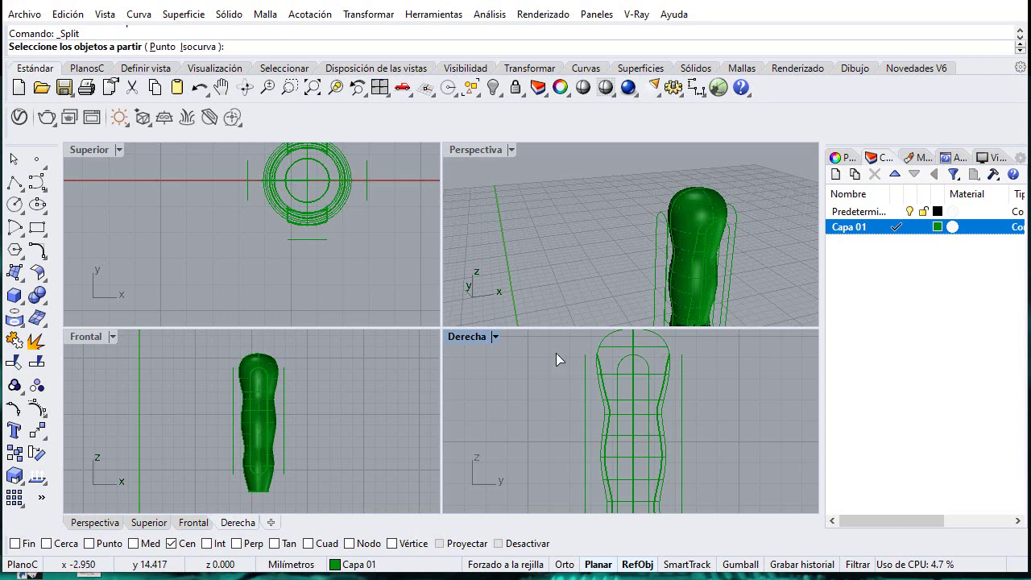
{"action": "left_click", "coordinate": [648, 351]}
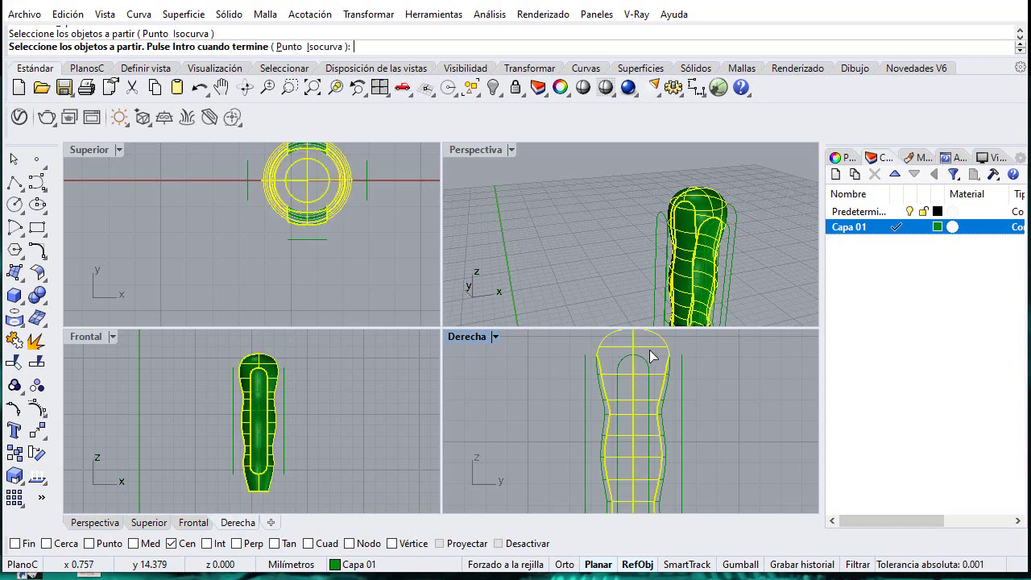
{"action": "key", "text": "Return"}
{"action": "left_click", "coordinate": [657, 377]}
{"action": "left_click", "coordinate": [662, 411]}
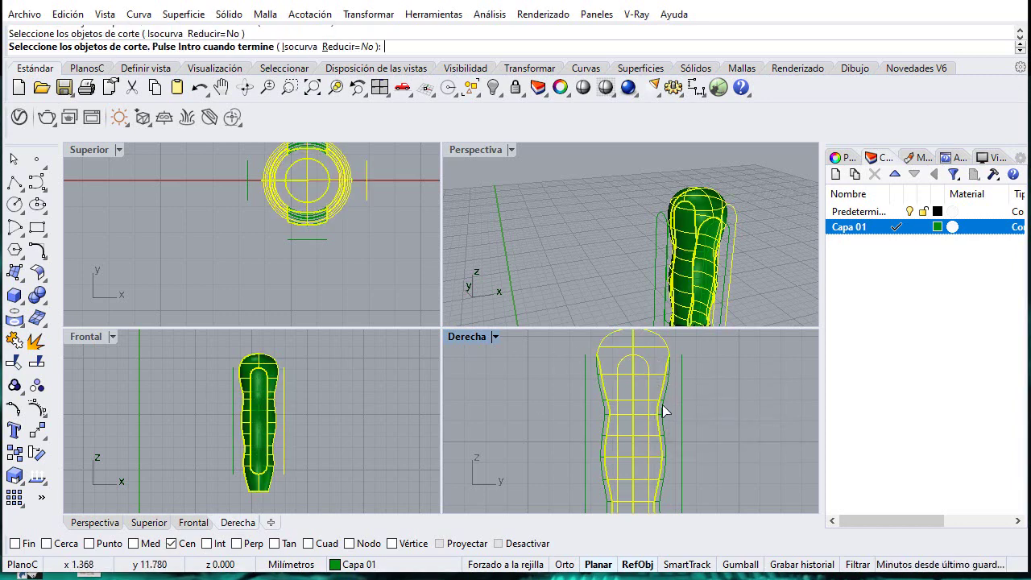
{"action": "key", "text": "Return"}
Step: Hide all the slot outlines around the handle in the maximized perspective view
{"action": "double_click", "coordinate": [491, 150]}
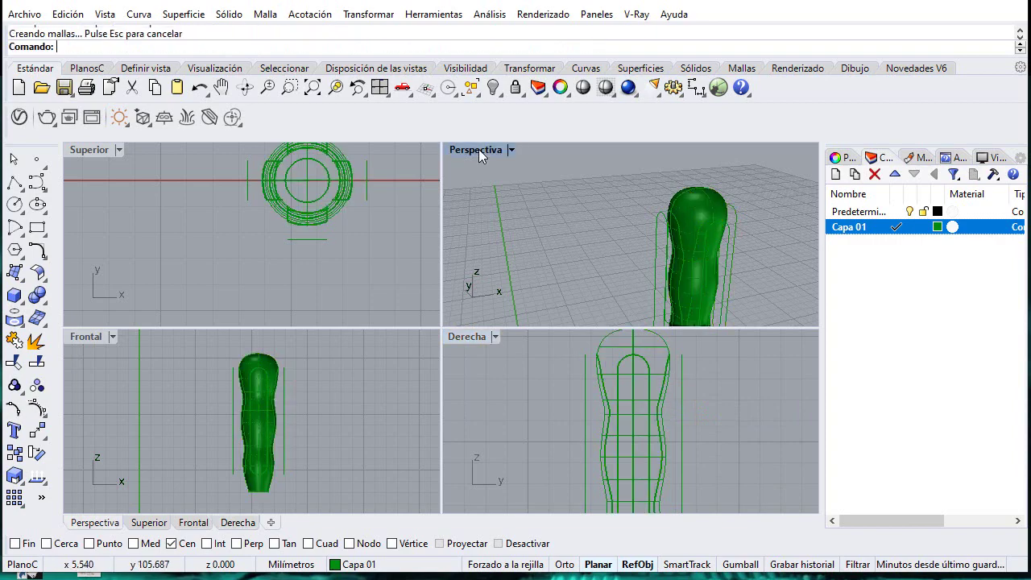
{"action": "right_click_drag", "start_coordinate": [506, 291], "coordinate": [606, 283]}
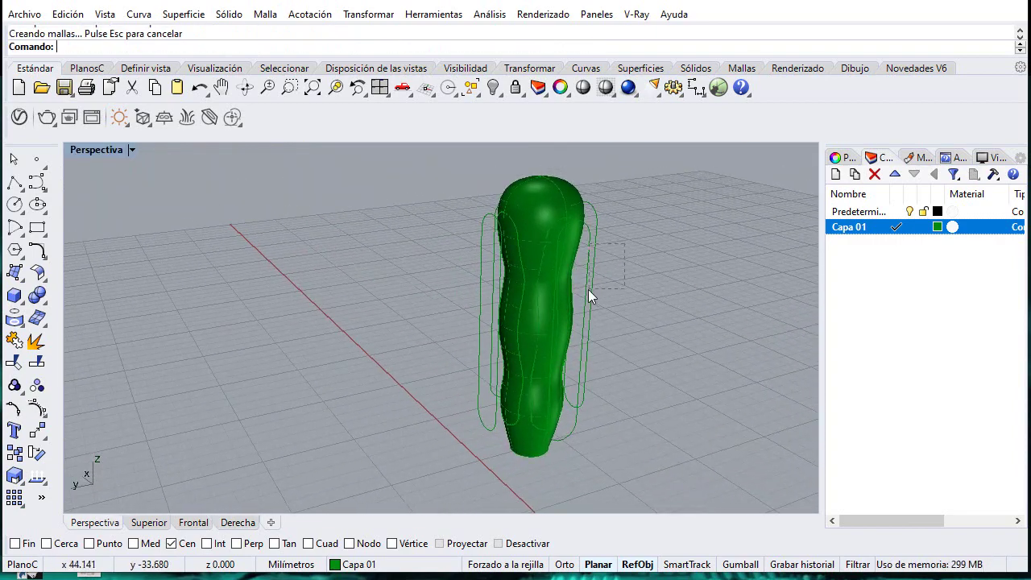
{"action": "left_click", "coordinate": [588, 292]}
{"action": "left_click", "coordinate": [494, 88]}
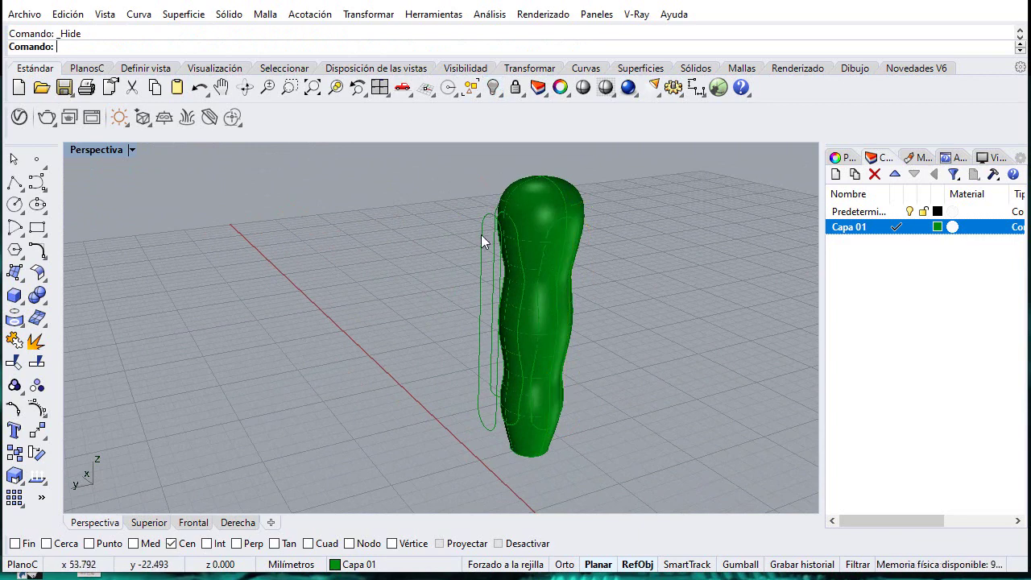
{"action": "left_click", "coordinate": [482, 235]}
{"action": "left_click", "coordinate": [493, 89]}
{"action": "left_click", "coordinate": [498, 252]}
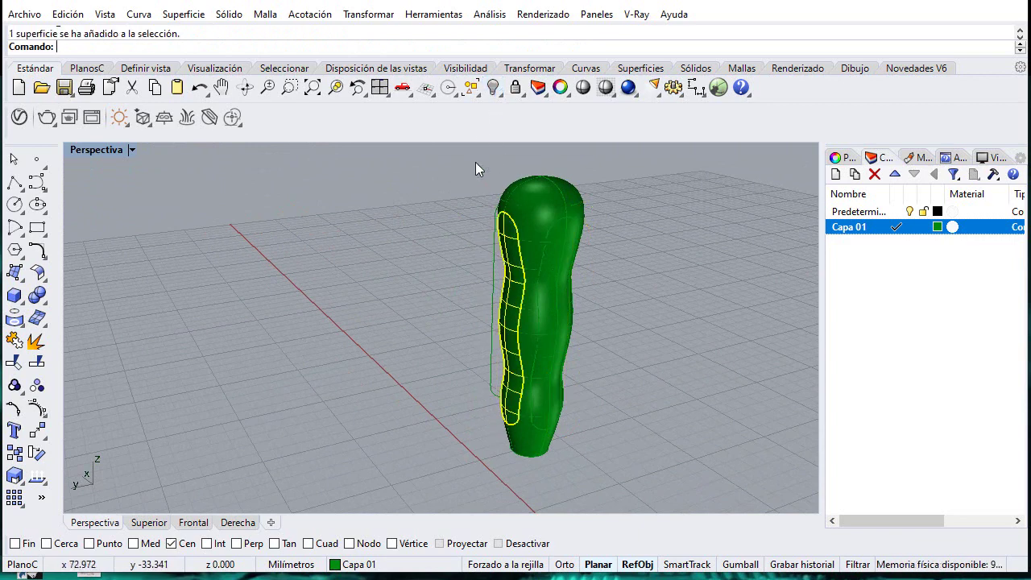
{"action": "left_click", "coordinate": [494, 240]}
{"action": "left_click", "coordinate": [493, 89]}
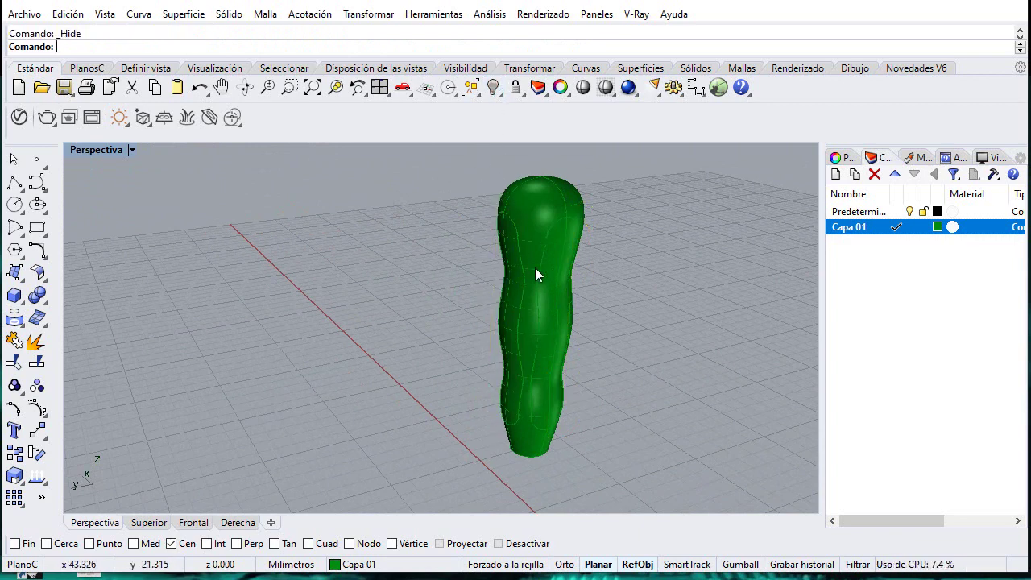
Step: Select all the slot-shaped patches split out of the handle's surface, going around every side of it
{"action": "right_click_drag", "start_coordinate": [536, 268], "coordinate": [498, 267]}
{"action": "left_click", "coordinate": [590, 272]}
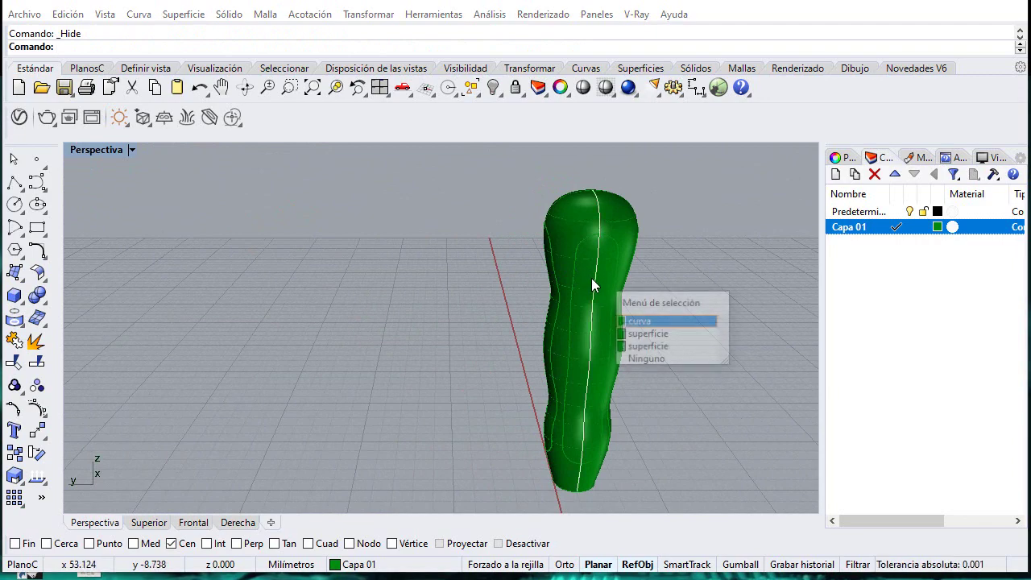
{"action": "left_click", "coordinate": [652, 317]}
{"action": "right_click_drag", "start_coordinate": [548, 315], "coordinate": [629, 339]}
{"action": "scroll", "coordinate": [627, 332], "scroll_direction": "down", "scroll_amount": 5}
{"action": "scroll", "coordinate": [411, 309], "scroll_direction": "up", "scroll_amount": 7}
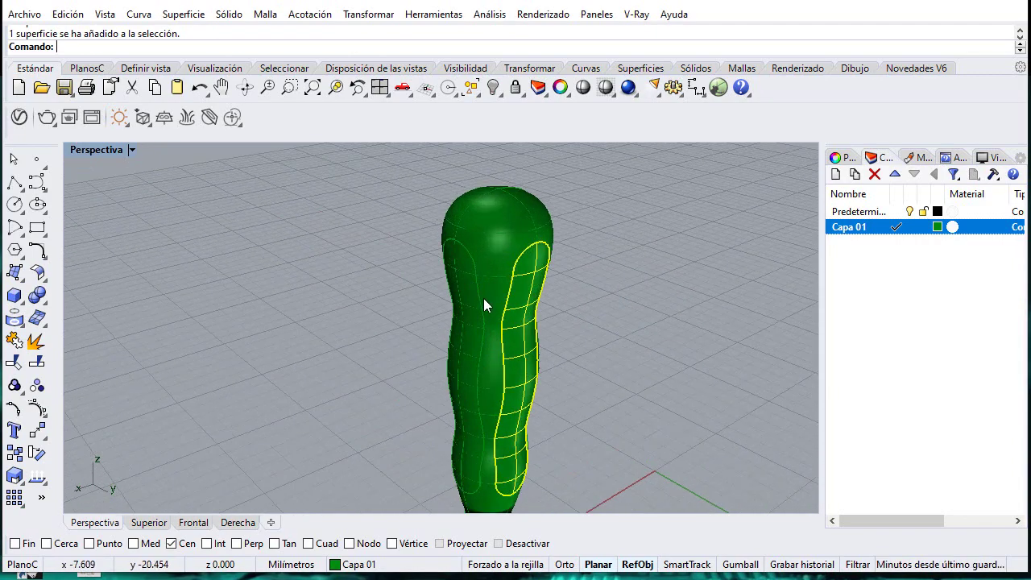
{"action": "left_click", "coordinate": [472, 305], "text": "shift"}
{"action": "right_click_drag", "start_coordinate": [469, 317], "coordinate": [626, 315]}
{"action": "scroll", "coordinate": [493, 292], "scroll_direction": "down", "scroll_amount": 5}
{"action": "right_click_drag", "start_coordinate": [395, 302], "coordinate": [443, 301]}
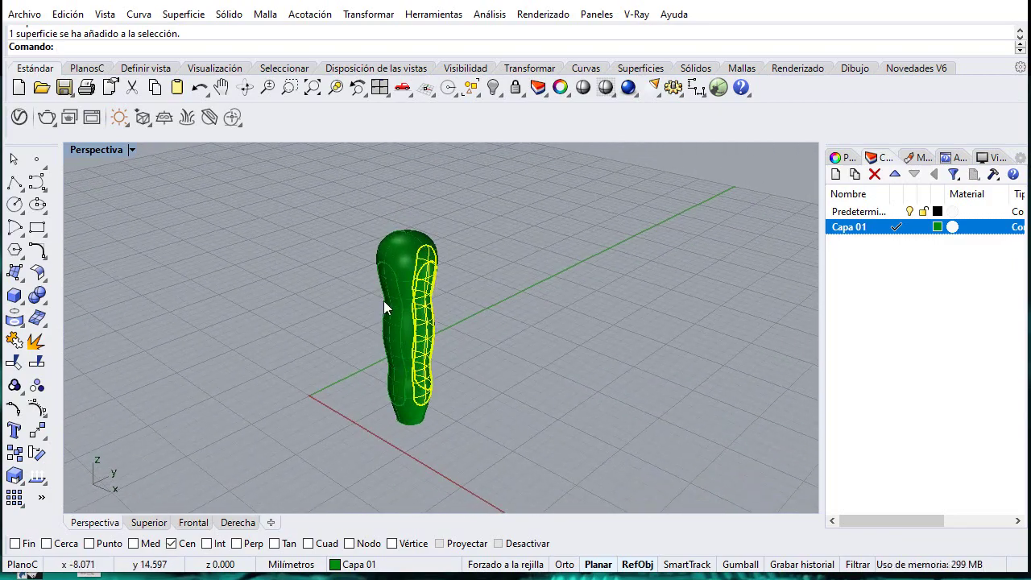
{"action": "left_click", "coordinate": [385, 302], "text": "shift"}
{"action": "right_click_drag", "start_coordinate": [368, 302], "coordinate": [577, 351]}
{"action": "scroll", "coordinate": [492, 345], "scroll_direction": "up", "scroll_amount": 4}
{"action": "left_click", "coordinate": [517, 303], "text": "shift"}
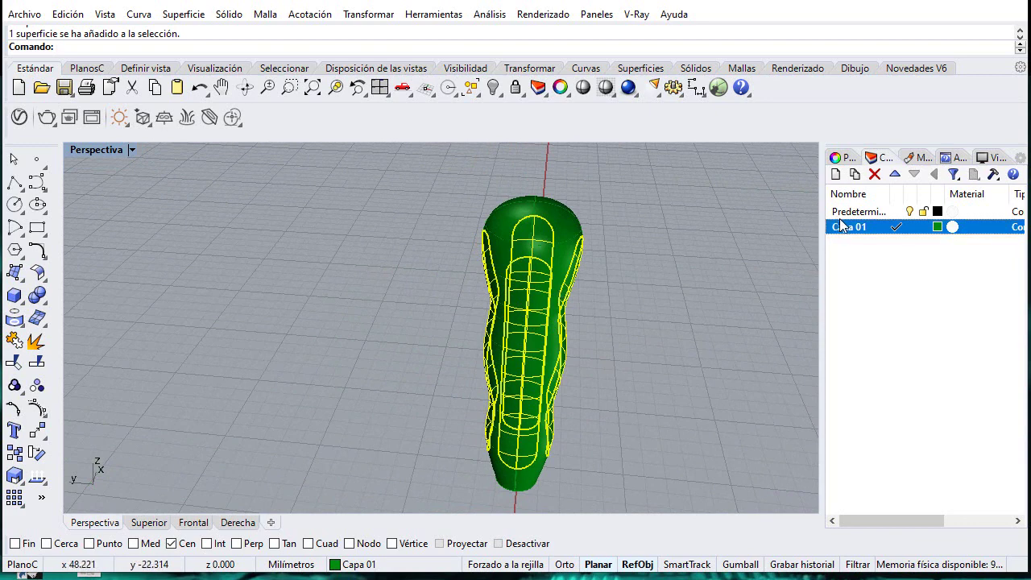
Step: Create a new layer for the slot patches and set its colour to dark red
{"action": "left_click", "coordinate": [836, 174]}
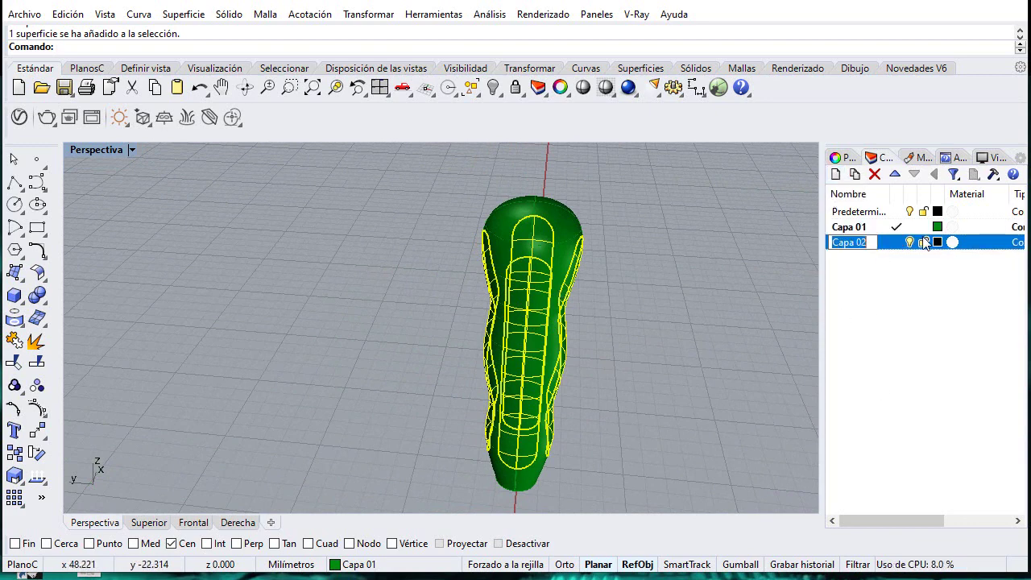
{"action": "left_click", "coordinate": [937, 242]}
{"action": "left_click", "coordinate": [923, 291]}
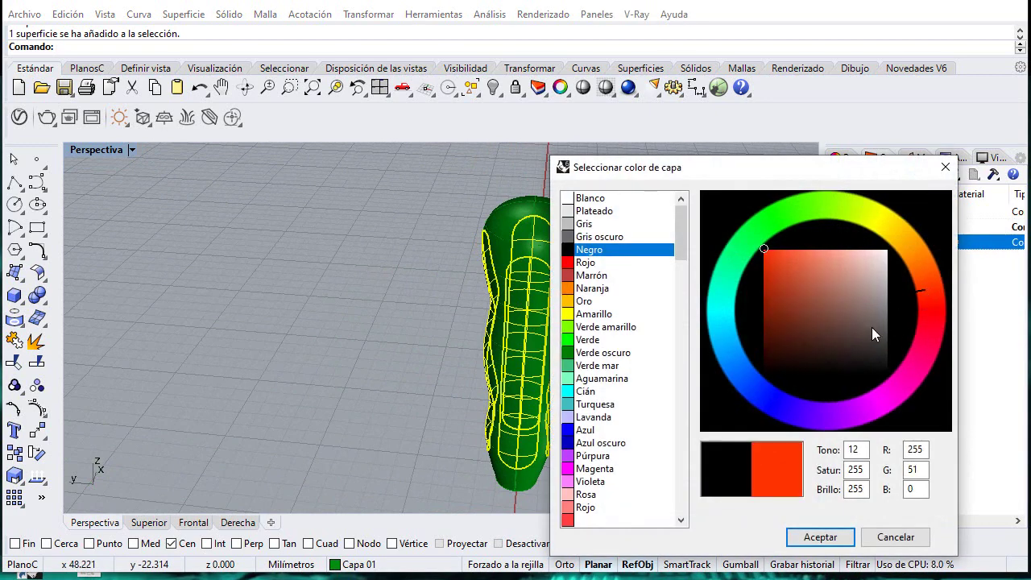
{"action": "left_click_drag", "start_coordinate": [872, 327], "coordinate": [740, 283]}
{"action": "left_click", "coordinate": [813, 537]}
Step: Change the selected slot patches to the red layer Capa 02 and clear the selection
{"action": "right_click", "coordinate": [869, 241]}
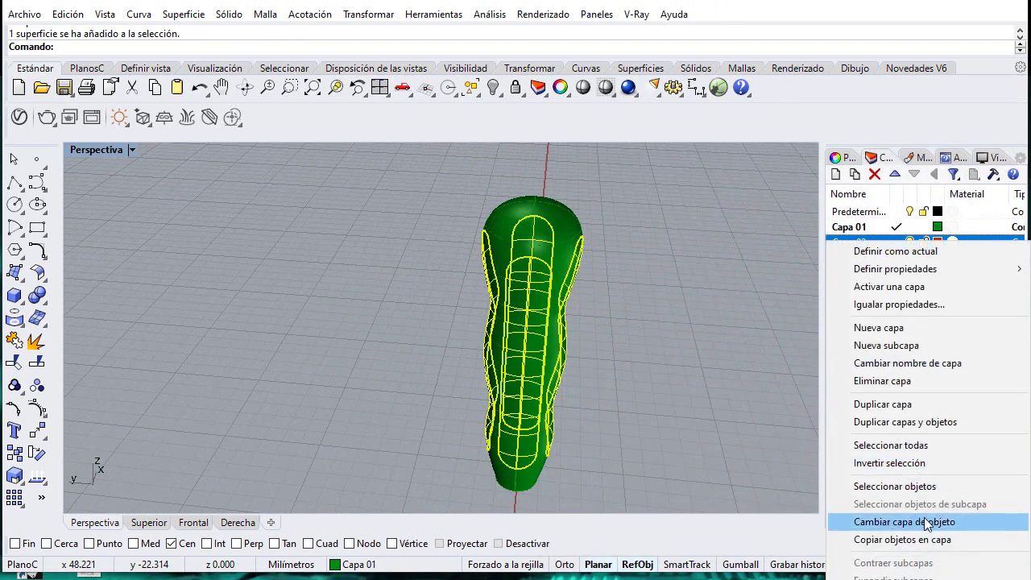
{"action": "left_click", "coordinate": [929, 522]}
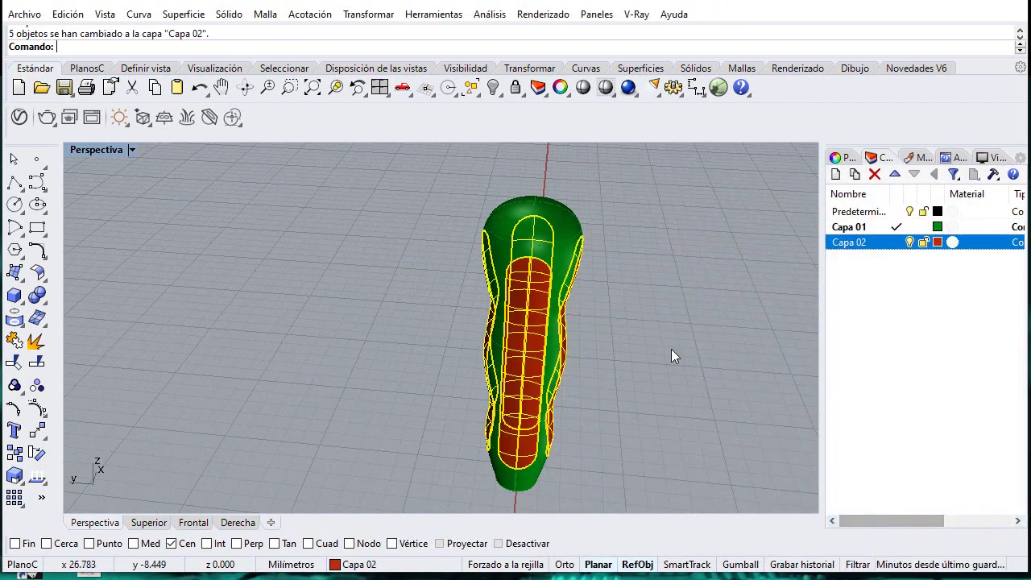
{"action": "left_click", "coordinate": [672, 352]}
{"action": "right_click_drag", "start_coordinate": [672, 352], "coordinate": [544, 316]}
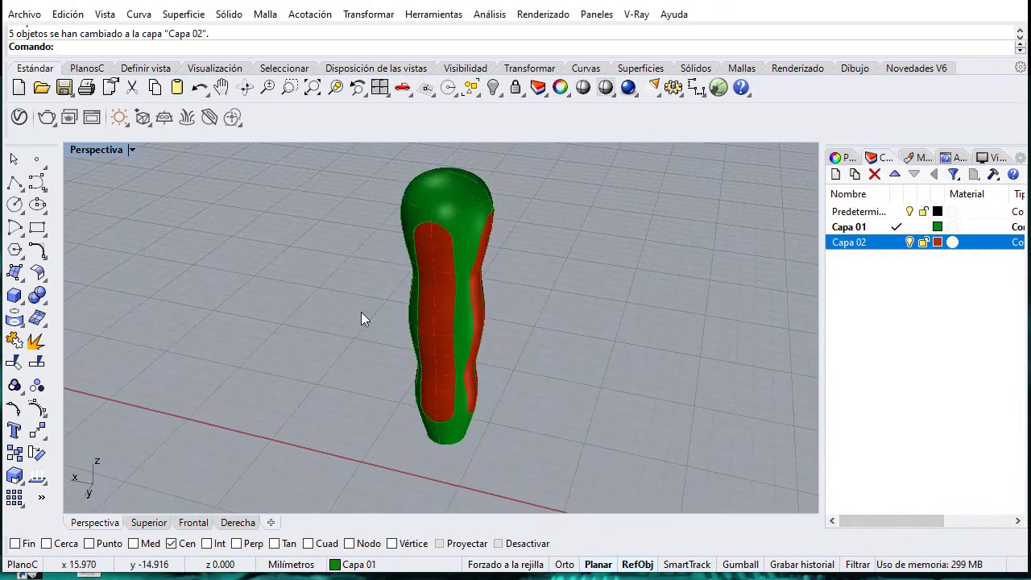
{"action": "right_click", "coordinate": [882, 244]}
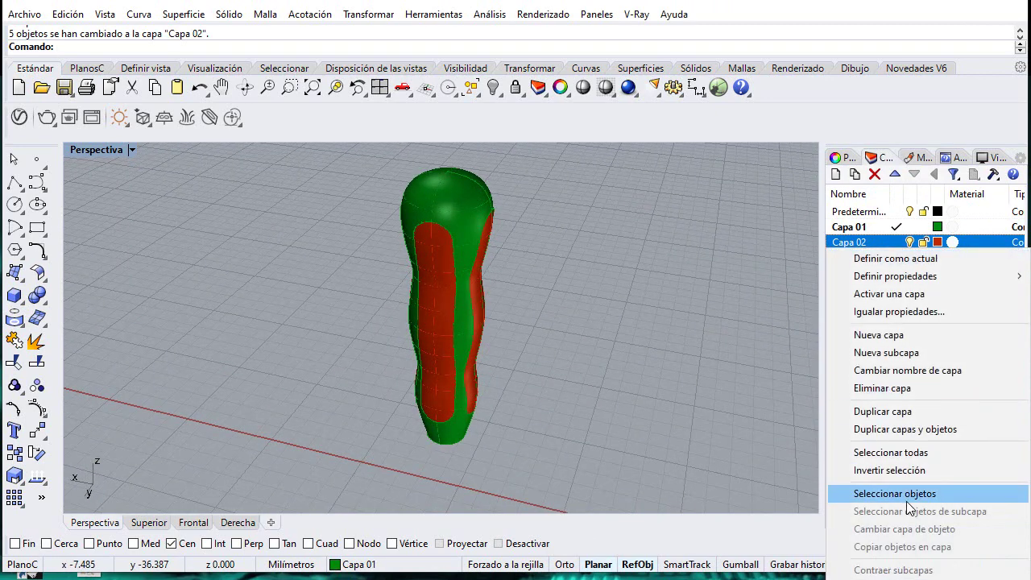
{"action": "left_click", "coordinate": [911, 498]}
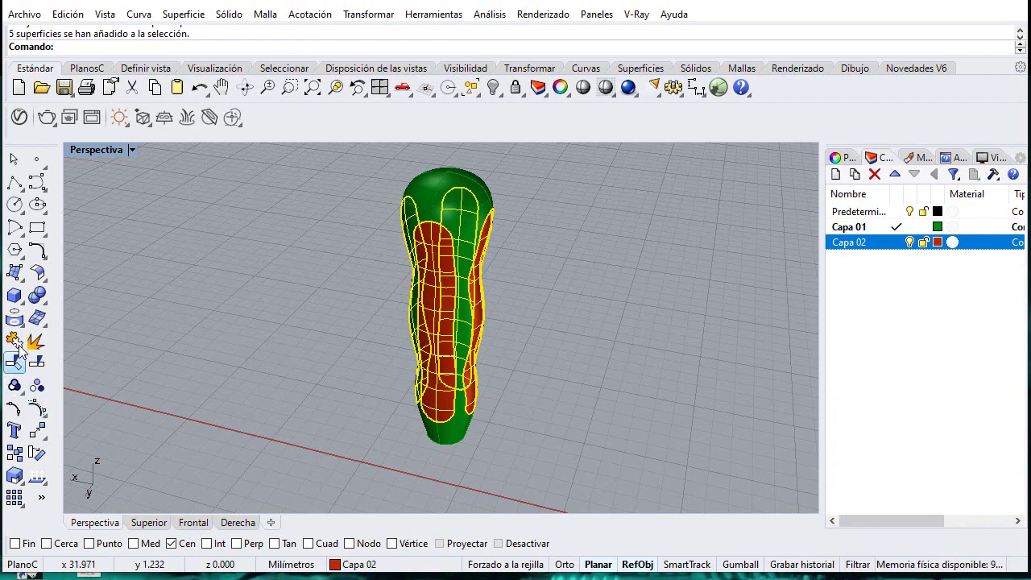
{"action": "right_click_drag", "start_coordinate": [576, 278], "coordinate": [359, 357]}
{"action": "left_click", "coordinate": [496, 351]}
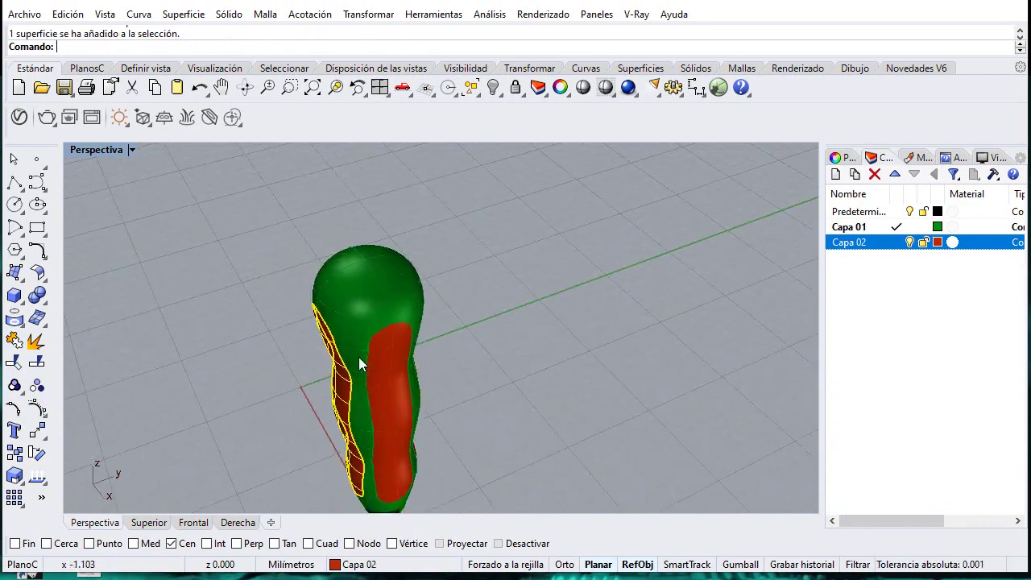
{"action": "left_click", "coordinate": [390, 357]}
{"action": "right_click_drag", "start_coordinate": [471, 336], "coordinate": [366, 289]}
{"action": "scroll", "coordinate": [366, 288], "scroll_direction": "up", "scroll_amount": 3}
{"action": "left_click", "coordinate": [380, 283]}
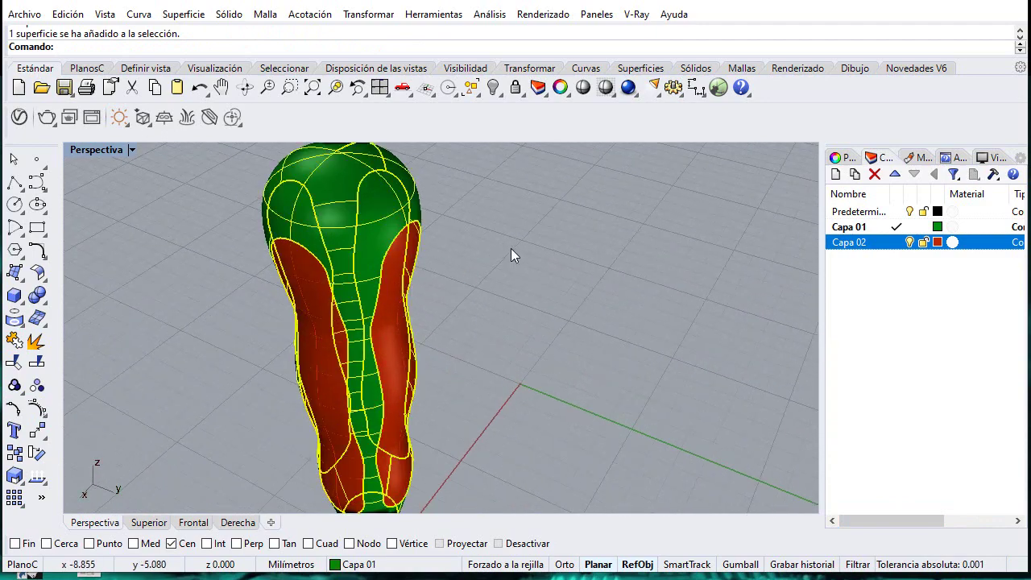
{"action": "scroll", "coordinate": [513, 305], "scroll_direction": "down", "scroll_amount": 7}
{"action": "right_click_drag", "start_coordinate": [513, 304], "coordinate": [767, 263]}
{"action": "left_click", "coordinate": [559, 386]}
{"action": "scroll", "coordinate": [458, 318], "scroll_direction": "up", "scroll_amount": 6}
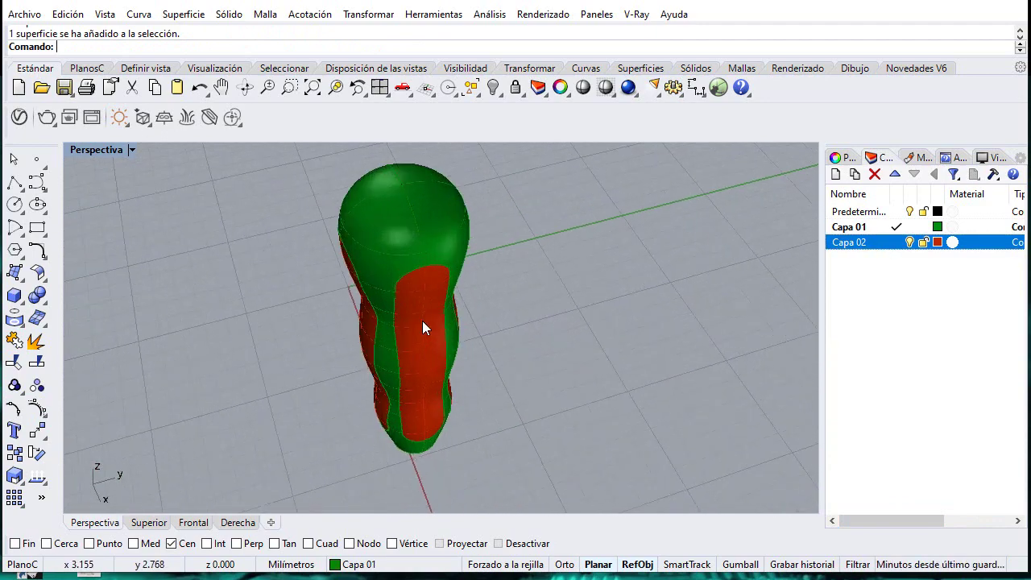
Step: Offset the red slot patches around the handle outward by 0.1 with OffsetSrf and Sólido=No, and delete the original patches
{"action": "left_click", "coordinate": [422, 321]}
{"action": "right_click_drag", "start_coordinate": [422, 321], "coordinate": [597, 351]}
{"action": "left_click", "coordinate": [419, 347], "text": "shift"}
{"action": "right_click_drag", "start_coordinate": [420, 347], "coordinate": [605, 359]}
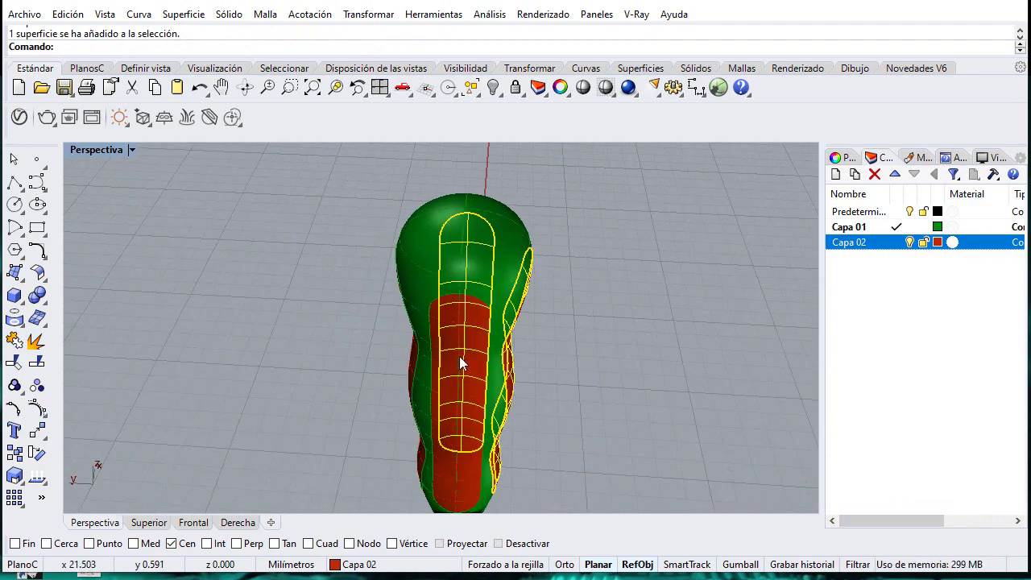
{"action": "left_click", "coordinate": [460, 356]}
{"action": "right_click_drag", "start_coordinate": [459, 356], "coordinate": [456, 343]}
{"action": "left_click", "coordinate": [456, 343]}
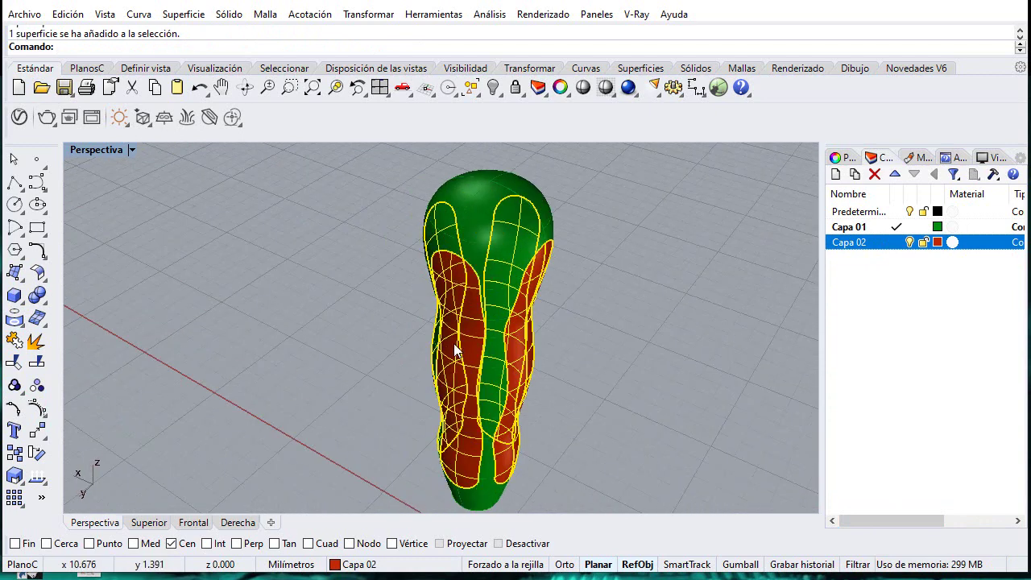
{"action": "left_click", "coordinate": [34, 278]}
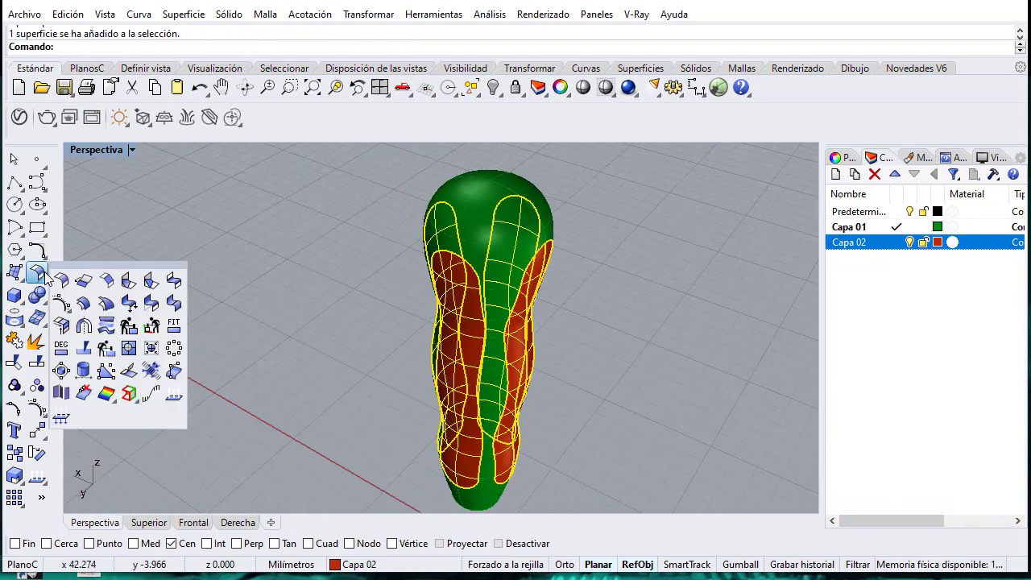
{"action": "left_click", "coordinate": [91, 307]}
{"action": "right_click_drag", "start_coordinate": [427, 226], "coordinate": [432, 339]}
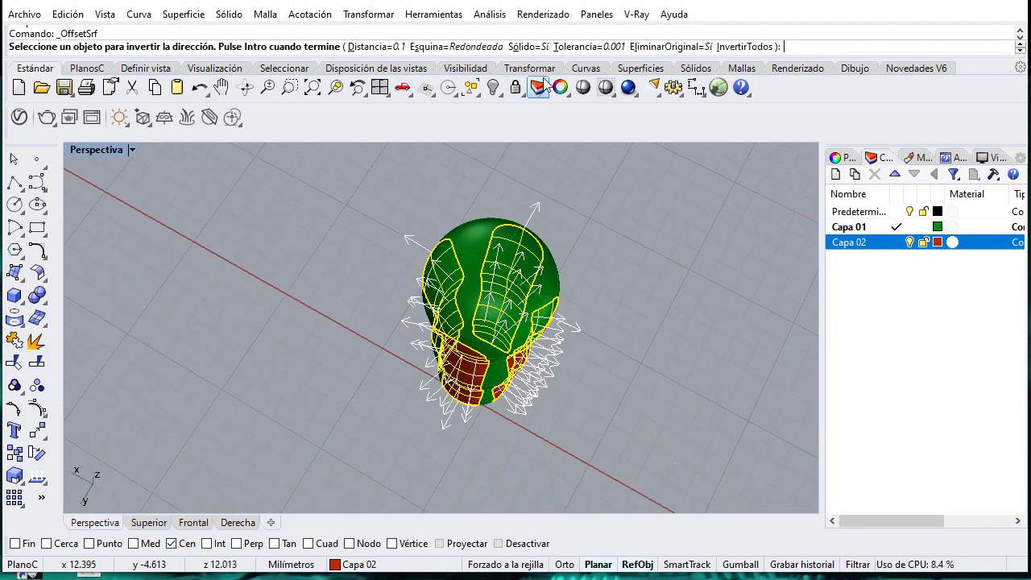
{"action": "left_click", "coordinate": [526, 47]}
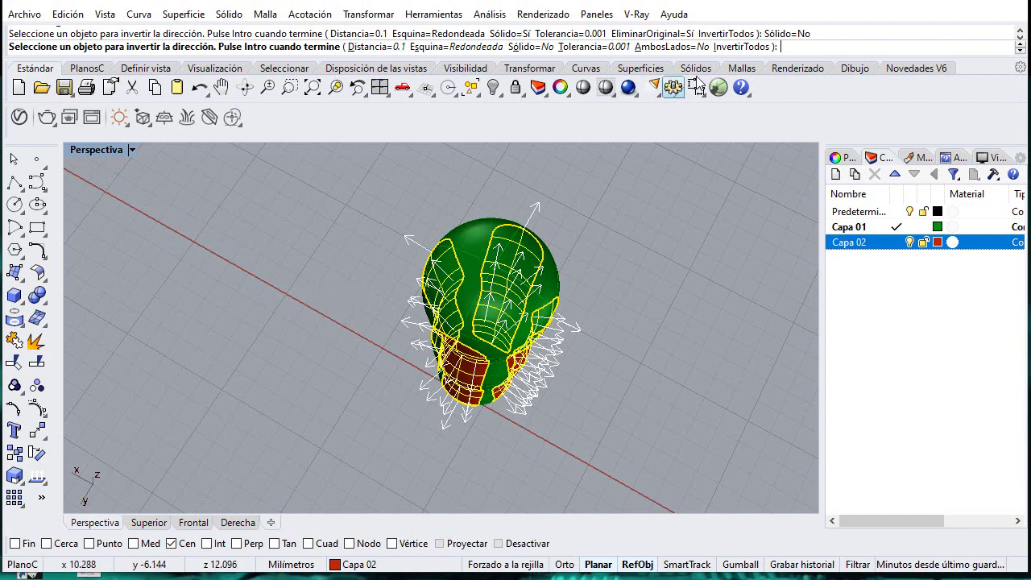
{"action": "right_click", "coordinate": [338, 284]}
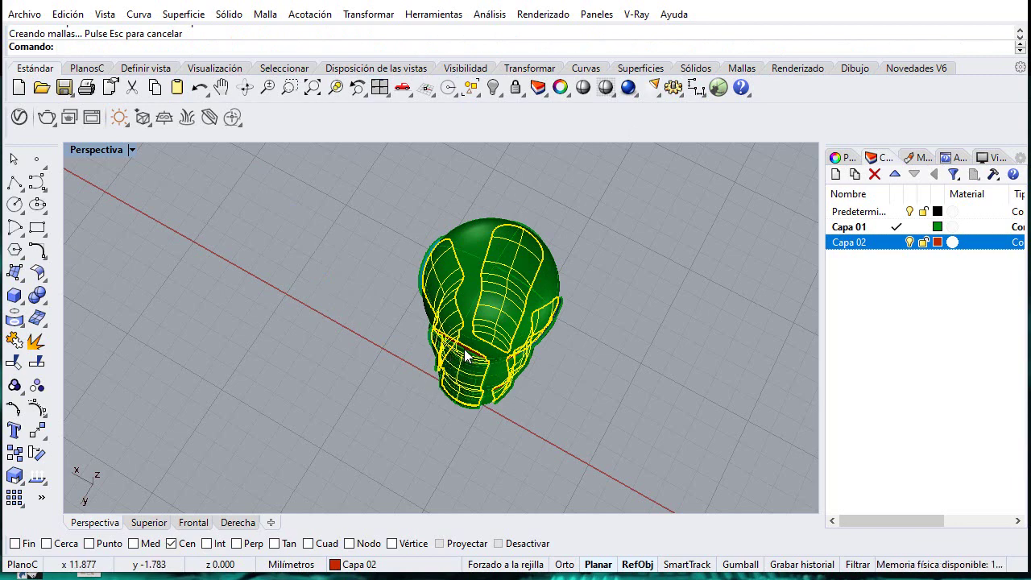
{"action": "key", "text": "Delete"}
Step: Change the four offset slot patches to the red layer Capa 02 and clear the selection
{"action": "right_click_drag", "start_coordinate": [463, 348], "coordinate": [547, 336]}
{"action": "left_click", "coordinate": [469, 320]}
{"action": "mouse_move", "coordinate": [479, 330]}
{"action": "right_mouse_down"}
{"action": "mouse_move", "coordinate": [472, 349]}
{"action": "mouse_move", "coordinate": [464, 322]}
{"action": "mouse_move", "coordinate": [432, 303]}
{"action": "mouse_move", "coordinate": [485, 326]}
{"action": "right_mouse_up"}
{"action": "left_click", "coordinate": [432, 303], "text": "shift"}
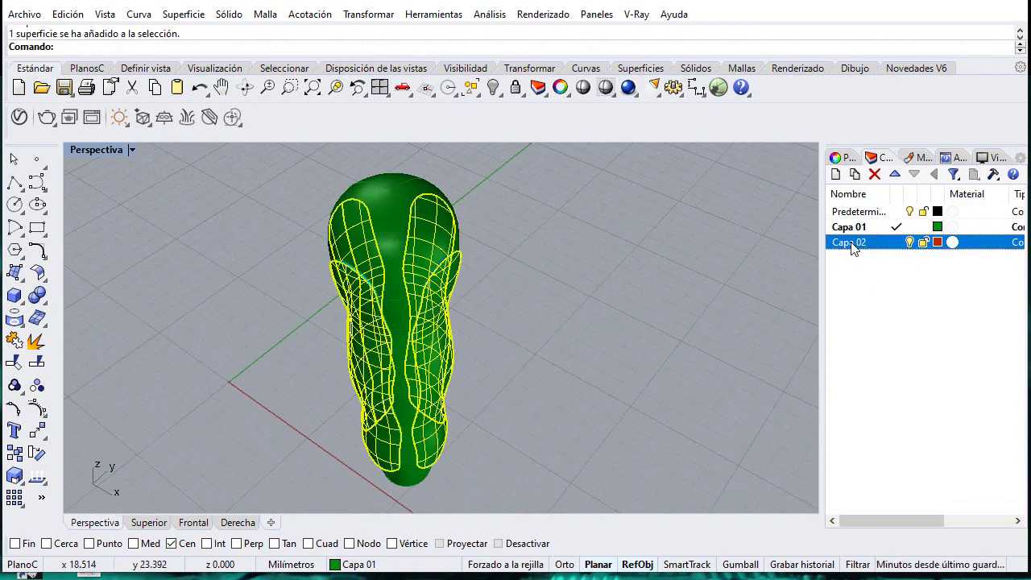
{"action": "right_click", "coordinate": [852, 244]}
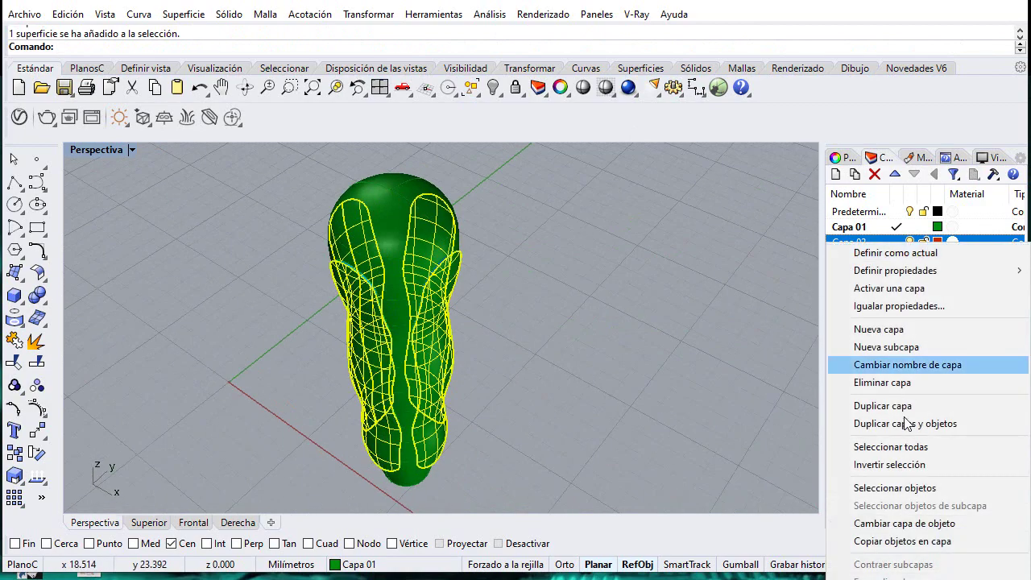
{"action": "left_click", "coordinate": [932, 525]}
{"action": "left_click", "coordinate": [307, 269]}
{"action": "right_click_drag", "start_coordinate": [306, 269], "coordinate": [395, 332]}
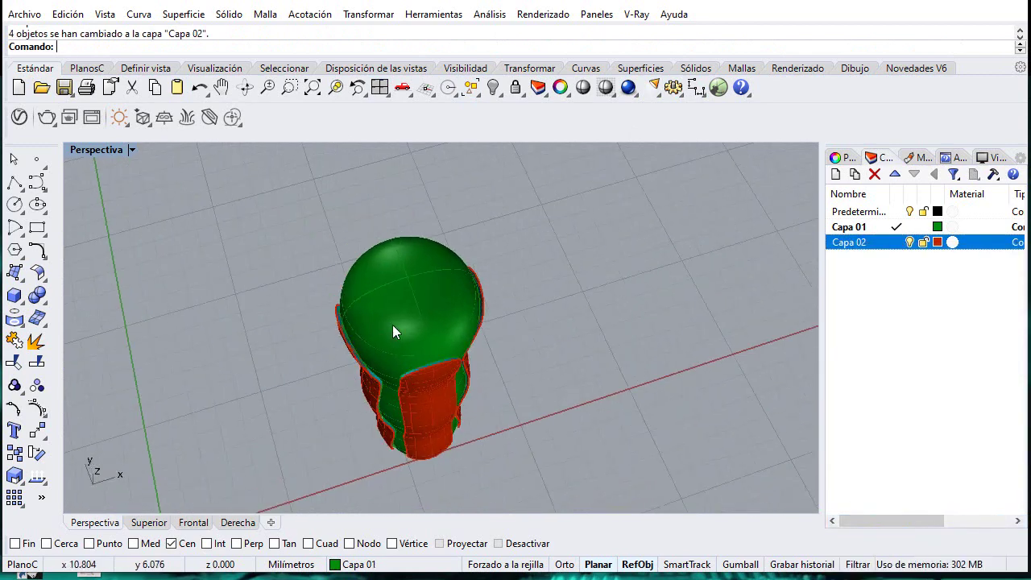
Step: Duplicate the border curves of the whole handle and its offset slot patches
{"action": "scroll", "coordinate": [392, 325], "scroll_direction": "down", "scroll_amount": 6}
{"action": "left_click_drag", "start_coordinate": [301, 252], "coordinate": [545, 456]}
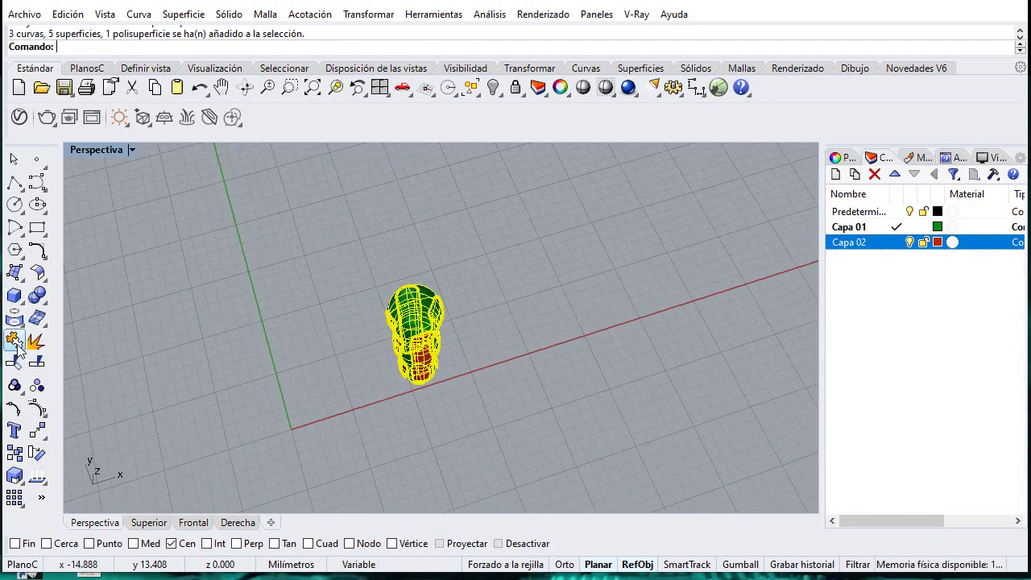
{"action": "left_click", "coordinate": [19, 324]}
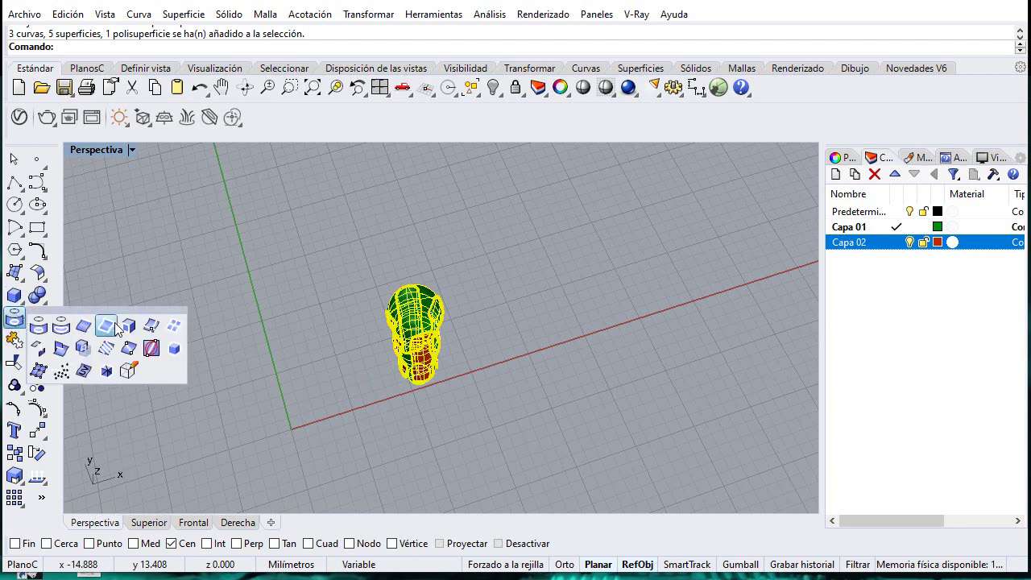
{"action": "left_click", "coordinate": [114, 322]}
Step: Draw a short polyline joining the top of one slot edge on the handle to the matching point on its offset patch, using quadrant snap
{"action": "scroll", "coordinate": [406, 323], "scroll_direction": "up", "scroll_amount": 3}
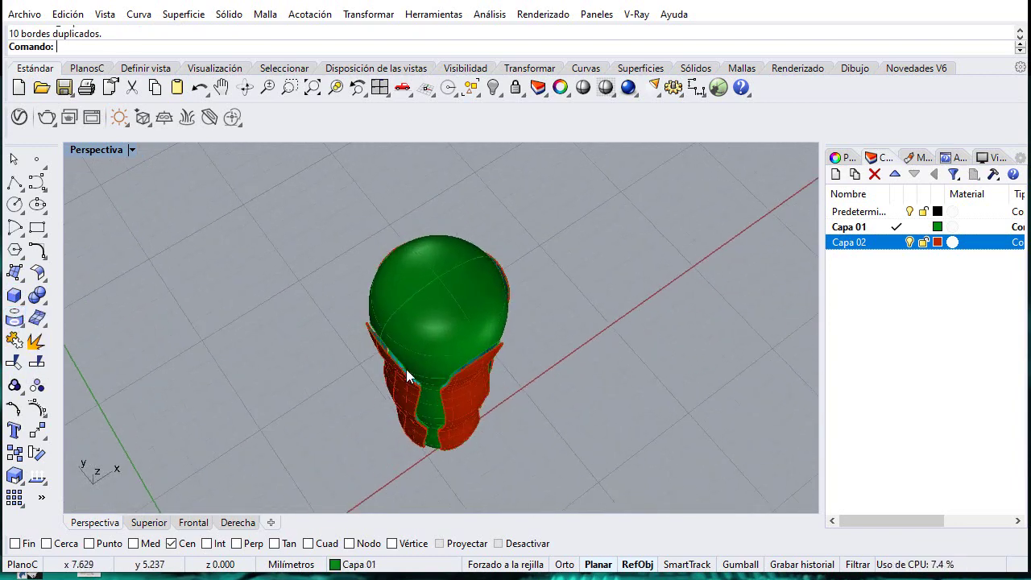
{"action": "scroll", "coordinate": [406, 367], "scroll_direction": "up", "scroll_amount": 5}
{"action": "left_click", "coordinate": [13, 185]}
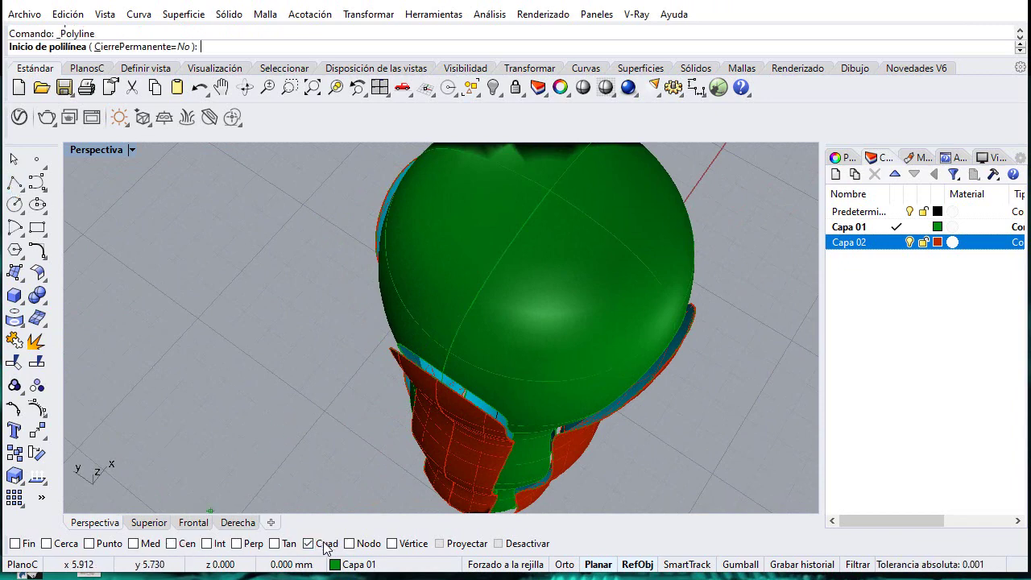
{"action": "scroll", "coordinate": [436, 403], "scroll_direction": "up", "scroll_amount": 5}
{"action": "left_click", "coordinate": [432, 392]}
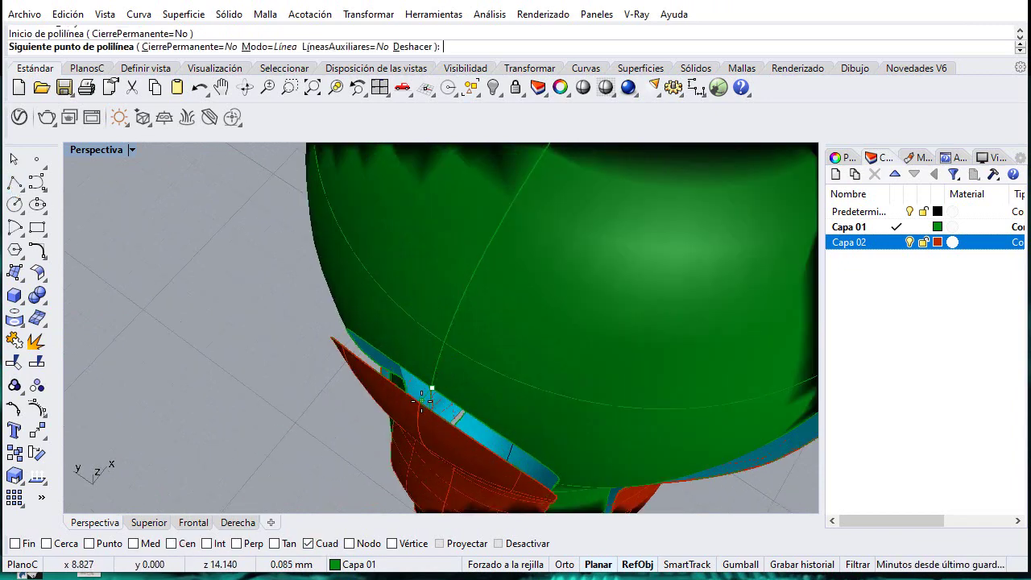
{"action": "left_click", "coordinate": [422, 403]}
{"action": "right_click", "coordinate": [421, 403]}
{"action": "scroll", "coordinate": [454, 369], "scroll_direction": "down", "scroll_amount": 4}
{"action": "right_click_drag", "start_coordinate": [455, 369], "coordinate": [410, 329]}
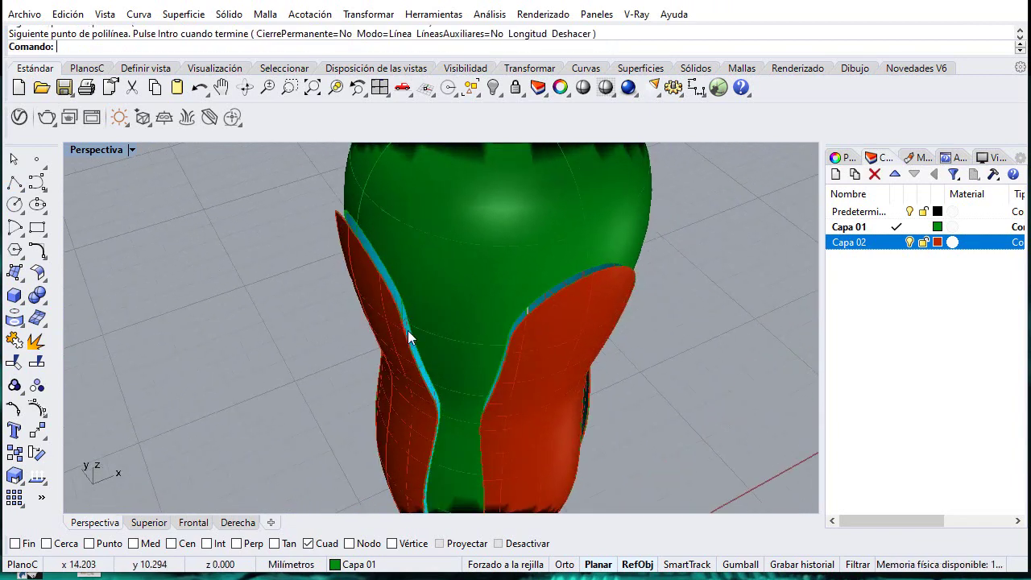
{"action": "right_click_drag", "start_coordinate": [612, 255], "coordinate": [540, 311]}
{"action": "right_click", "coordinate": [541, 310]}
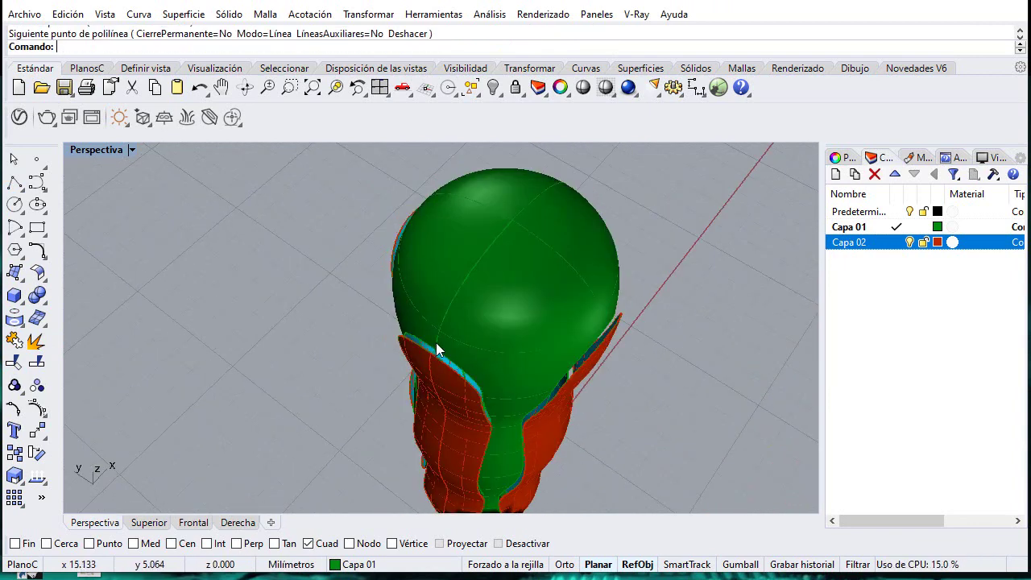
Step: Polar-array the short connecting line around the handle's centre in the Superior view with 4 elements over 360 degrees
{"action": "scroll", "coordinate": [437, 350], "scroll_direction": "up", "scroll_amount": 3}
{"action": "left_click_drag", "start_coordinate": [295, 332], "coordinate": [472, 410]}
{"action": "scroll", "coordinate": [436, 370], "scroll_direction": "up", "scroll_amount": 9}
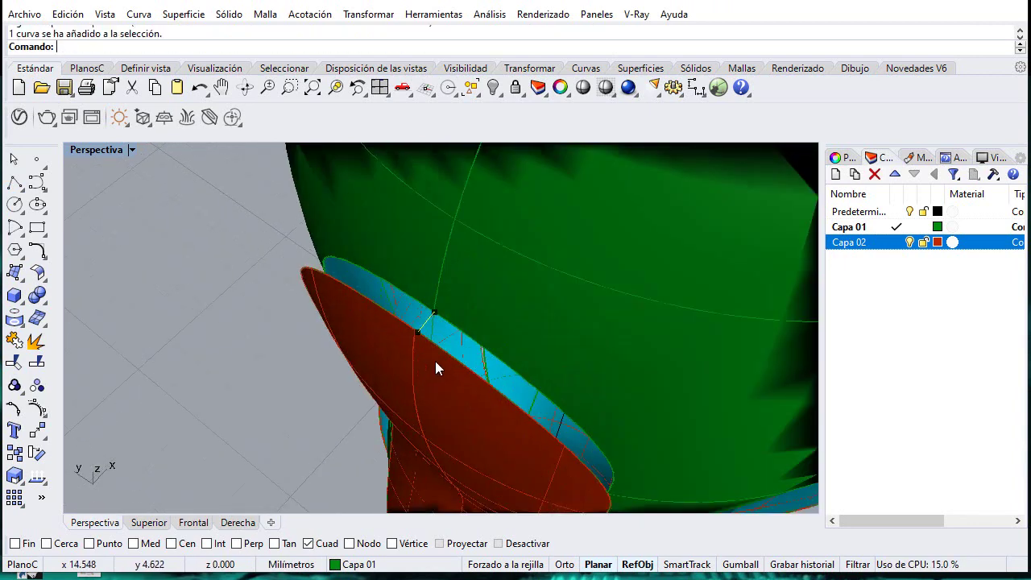
{"action": "scroll", "coordinate": [435, 364], "scroll_direction": "down", "scroll_amount": 3}
{"action": "double_click", "coordinate": [90, 149]}
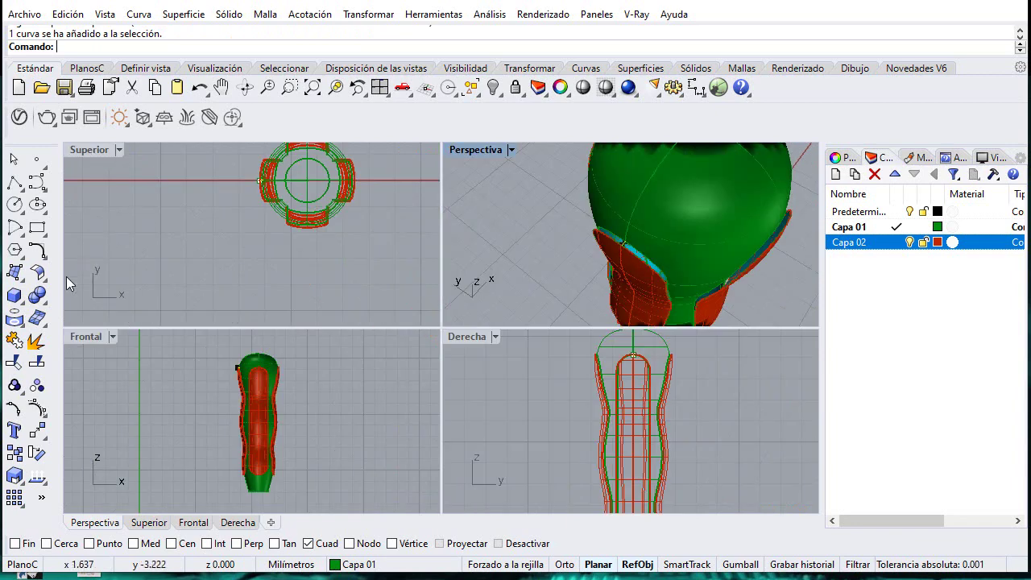
{"action": "left_click", "coordinate": [37, 430]}
{"action": "left_click", "coordinate": [84, 482]}
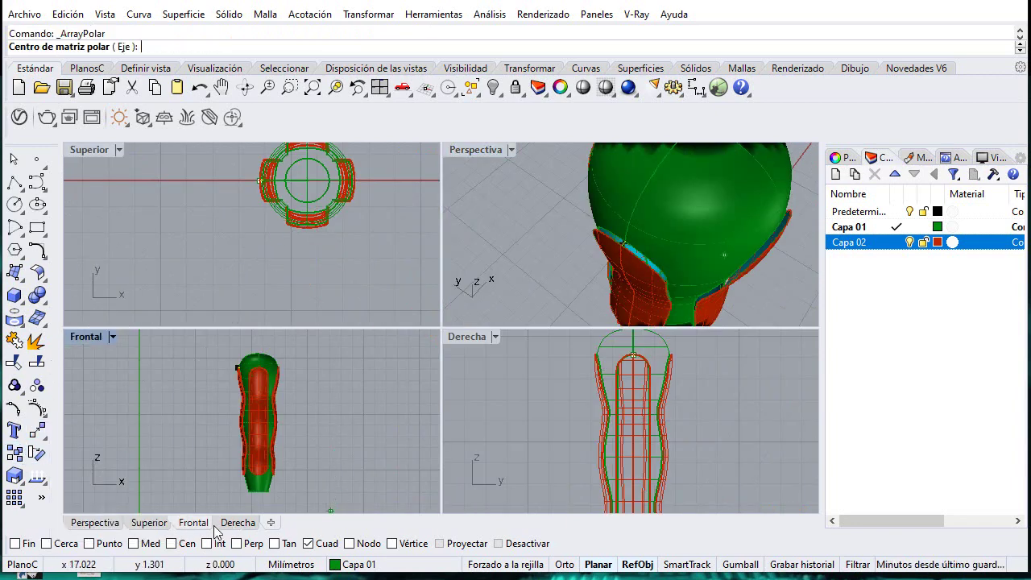
{"action": "left_click", "coordinate": [342, 211]}
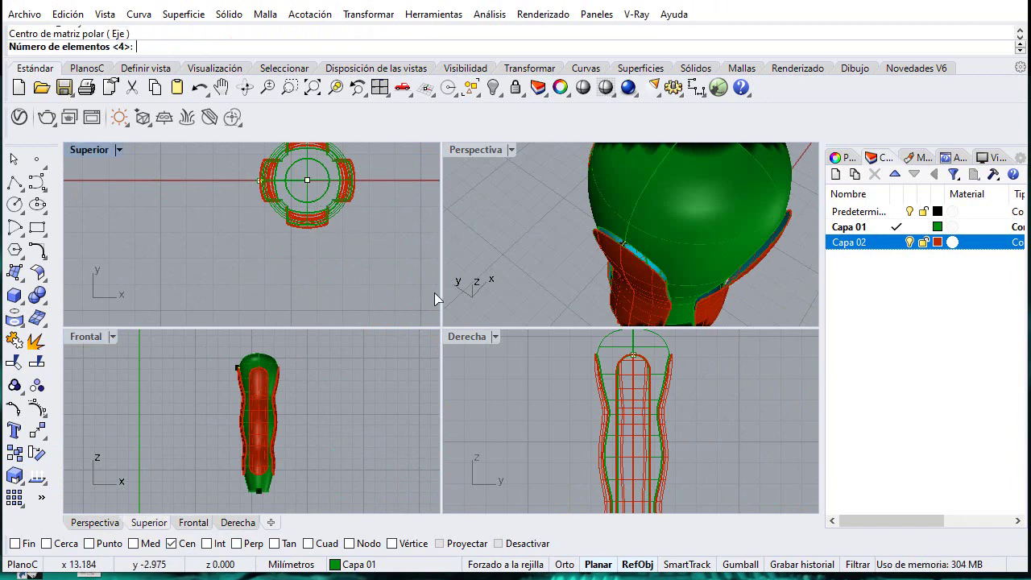
{"action": "type", "text": "4"}
{"action": "key", "text": "Return"}
{"action": "key", "text": "Return"}
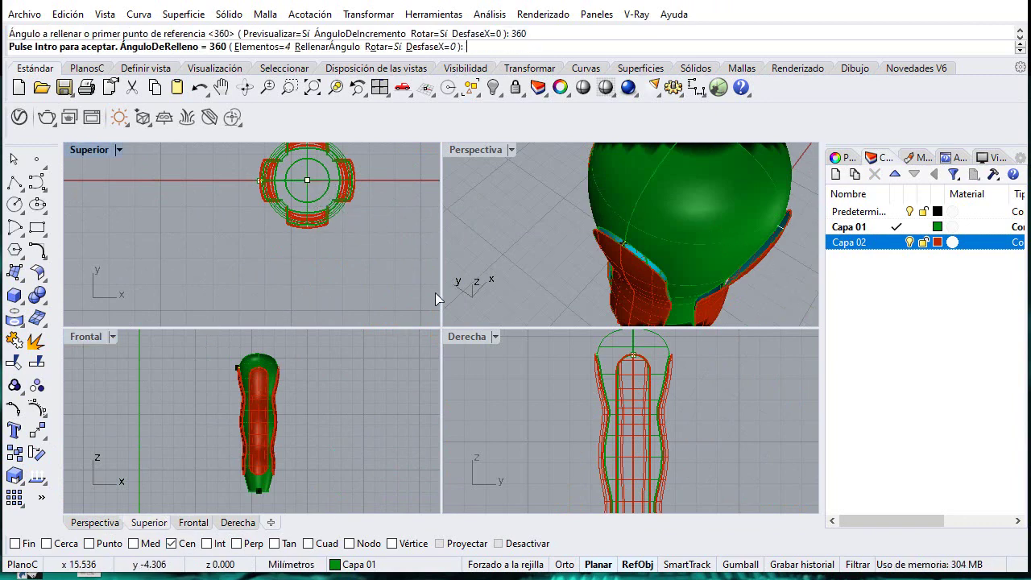
{"action": "key", "text": "Return"}
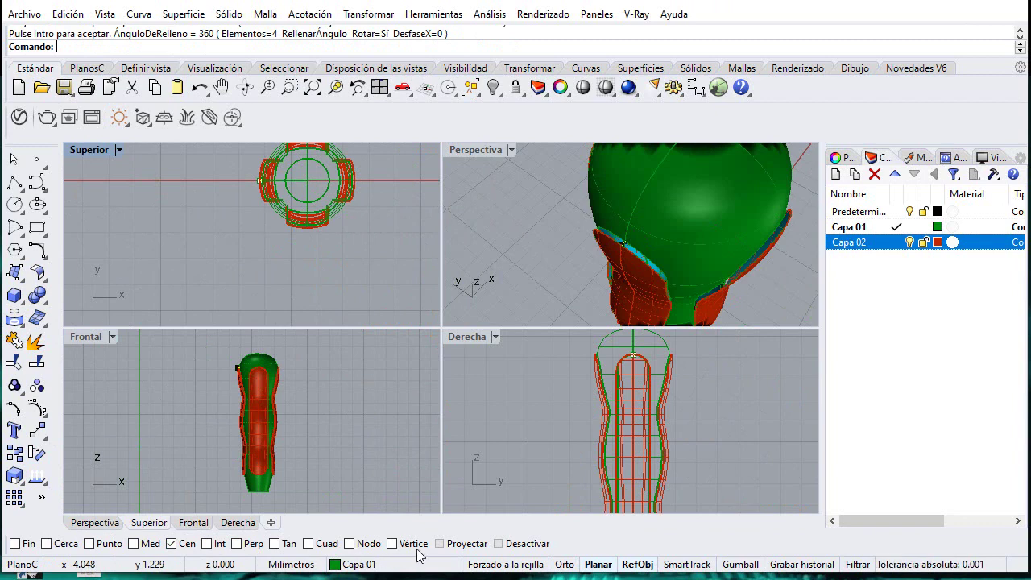
Step: Create a side wall around one slot by sweeping the connecting line along the slot border and the offset patch border
{"action": "left_click", "coordinate": [489, 150]}
{"action": "double_click", "coordinate": [489, 149]}
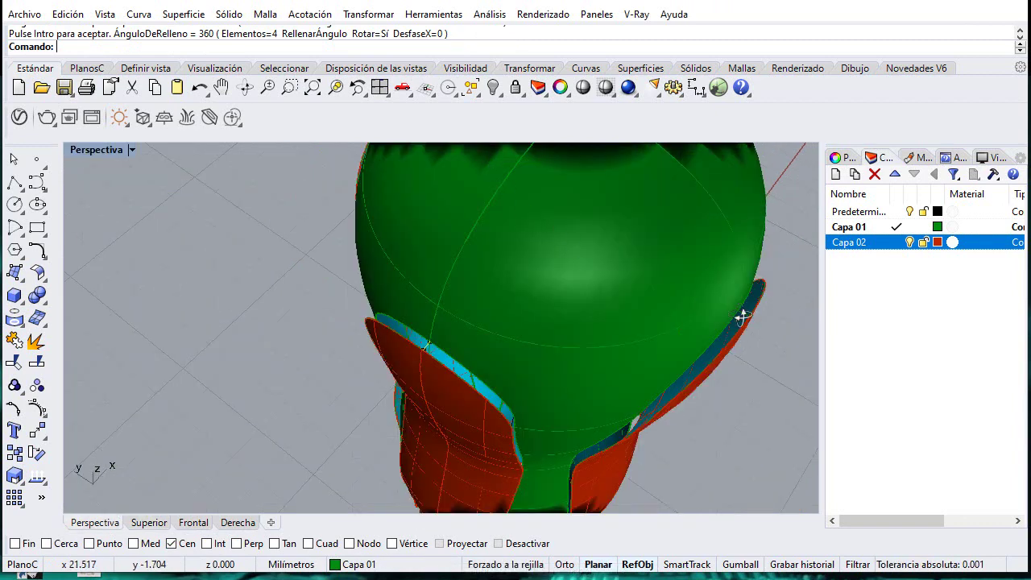
{"action": "right_click_drag", "start_coordinate": [741, 318], "coordinate": [691, 420]}
{"action": "scroll", "coordinate": [762, 367], "scroll_direction": "down", "scroll_amount": 3}
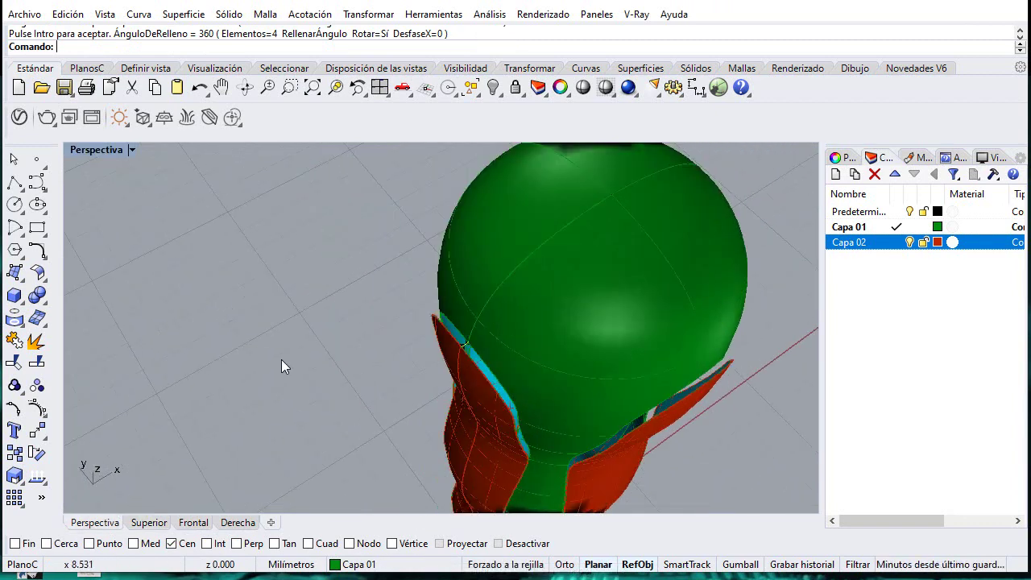
{"action": "left_click", "coordinate": [16, 273]}
{"action": "left_click", "coordinate": [61, 342]}
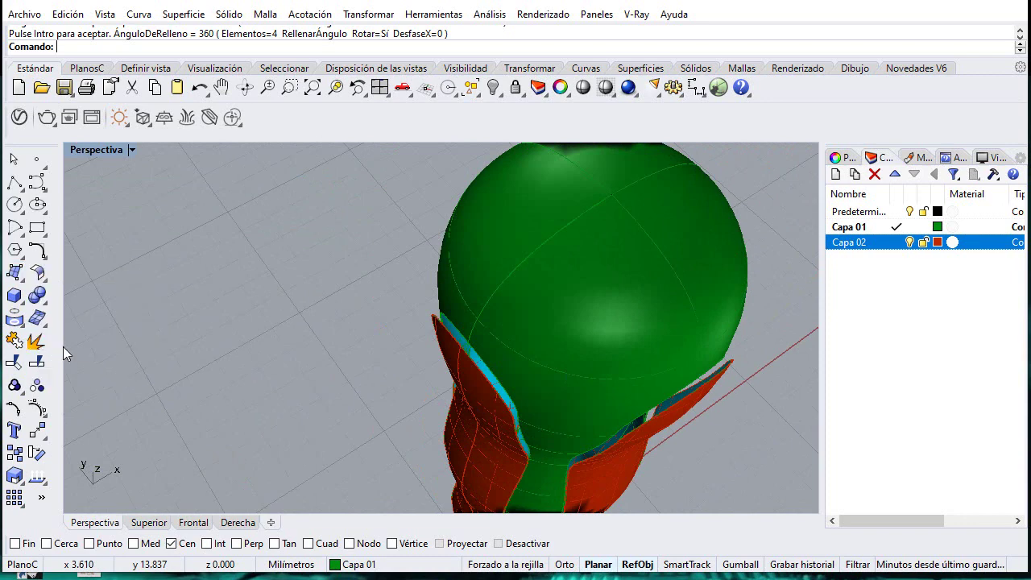
{"action": "left_click", "coordinate": [694, 399]}
{"action": "left_click", "coordinate": [691, 390]}
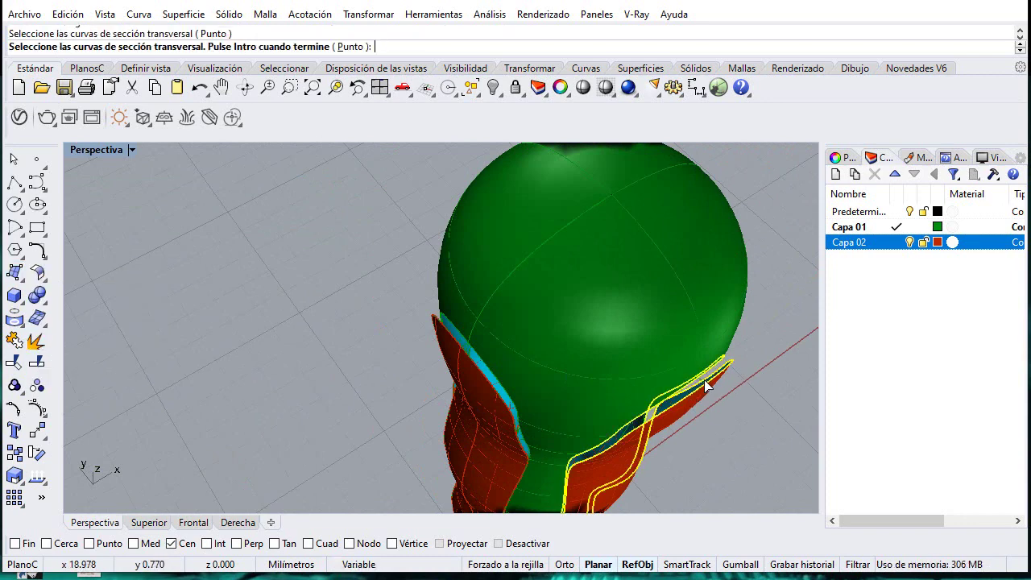
{"action": "left_click", "coordinate": [702, 378]}
{"action": "left_click", "coordinate": [758, 423]}
{"action": "right_click_drag", "start_coordinate": [749, 395], "coordinate": [677, 383]}
{"action": "key", "text": "Return"}
{"action": "scroll", "coordinate": [575, 428], "scroll_direction": "up", "scroll_amount": 3}
{"action": "key", "text": "Return"}
Step: Repeat the two-rail sweep around the remaining slots to close the gaps between the handle and the offset patches
{"action": "scroll", "coordinate": [566, 358], "scroll_direction": "down", "scroll_amount": 5}
{"action": "right_click_drag", "start_coordinate": [567, 358], "coordinate": [615, 329]}
{"action": "scroll", "coordinate": [615, 329], "scroll_direction": "up", "scroll_amount": 6}
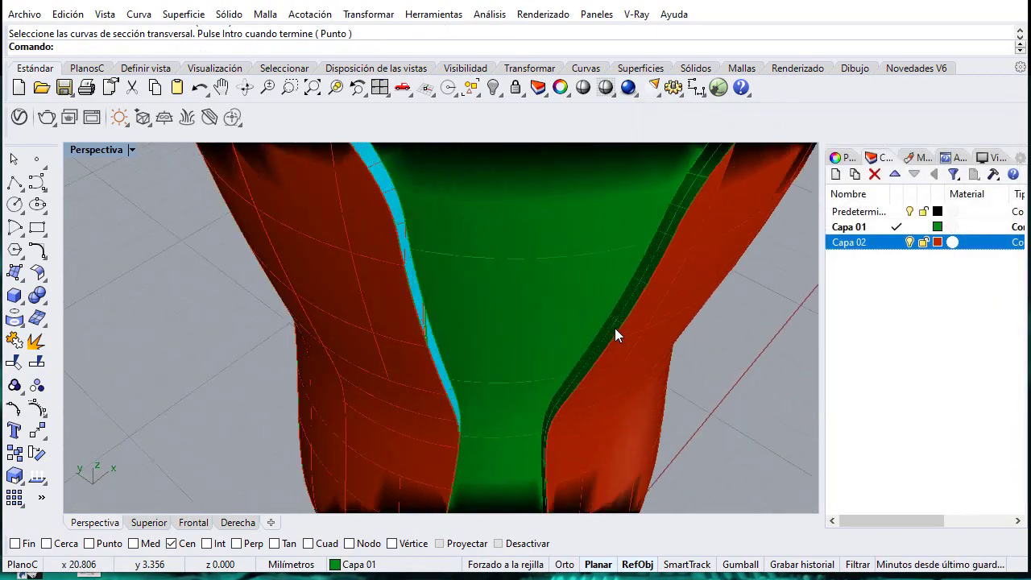
{"action": "scroll", "coordinate": [615, 328], "scroll_direction": "up", "scroll_amount": 3}
{"action": "scroll", "coordinate": [686, 374], "scroll_direction": "down", "scroll_amount": 10}
{"action": "right_click_drag", "start_coordinate": [687, 373], "coordinate": [608, 376]}
{"action": "scroll", "coordinate": [646, 317], "scroll_direction": "up", "scroll_amount": 10}
{"action": "right_click", "coordinate": [664, 316]}
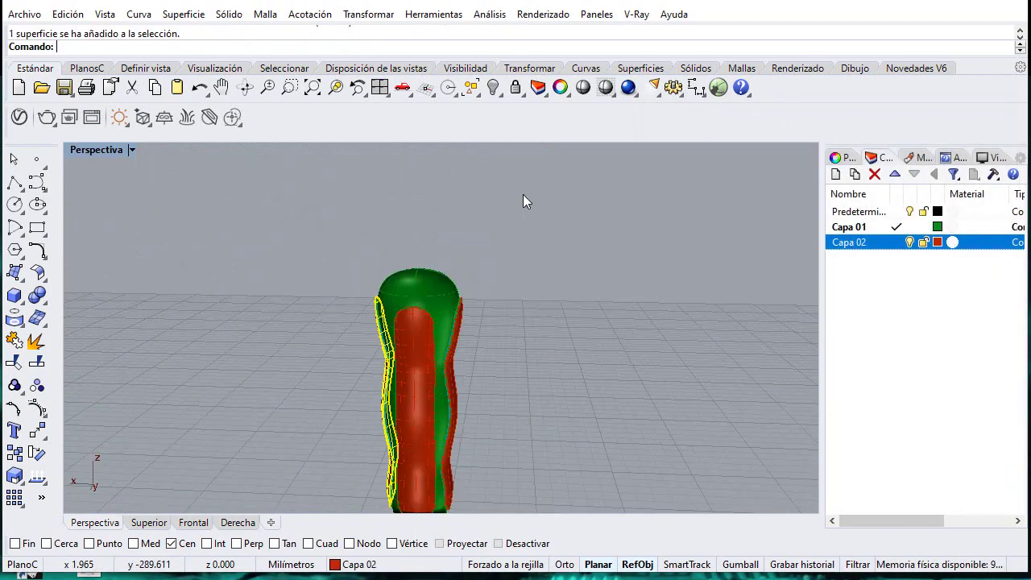
Step: Join the handle body, offset patches and swept side walls, and clear the selection
{"action": "scroll", "coordinate": [523, 194], "scroll_direction": "down", "scroll_amount": 6}
{"action": "right_click_drag", "start_coordinate": [523, 196], "coordinate": [543, 262]}
{"action": "scroll", "coordinate": [442, 408], "scroll_direction": "up", "scroll_amount": 5}
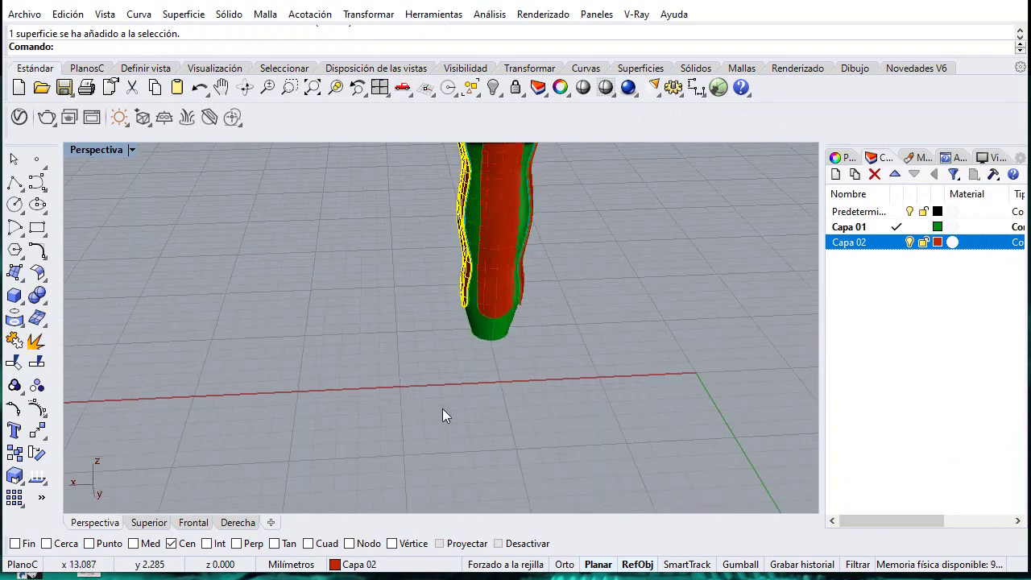
{"action": "right_click_drag", "start_coordinate": [442, 408], "coordinate": [494, 394]}
{"action": "scroll", "coordinate": [484, 363], "scroll_direction": "down", "scroll_amount": 5}
{"action": "left_click_drag", "start_coordinate": [414, 182], "coordinate": [631, 429]}
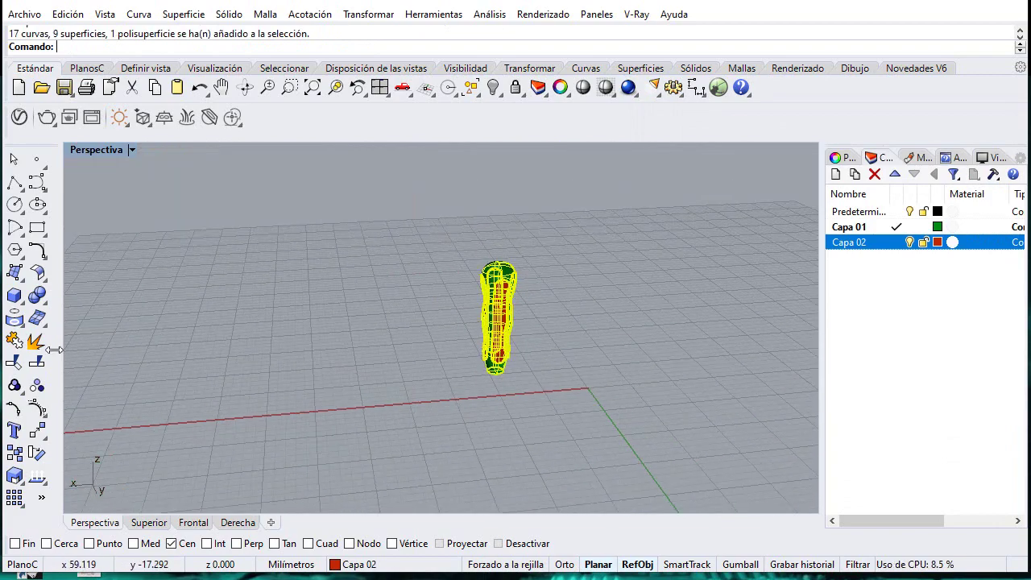
{"action": "left_click", "coordinate": [13, 342]}
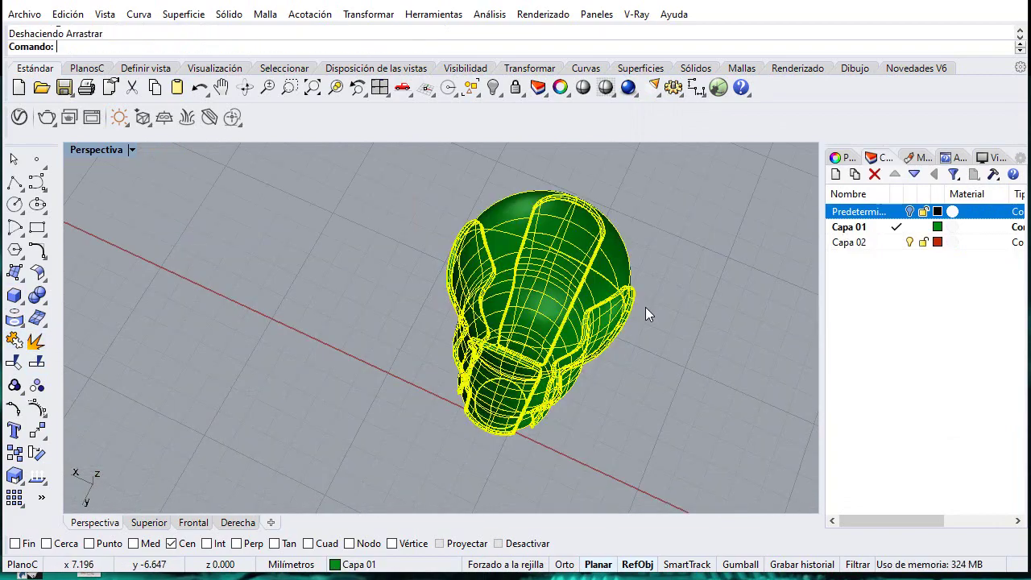
{"action": "left_click", "coordinate": [662, 293]}
Step: Examine the joined handle from above and below, checking that it selects as one object
{"action": "right_click_drag", "start_coordinate": [594, 251], "coordinate": [597, 244]}
{"action": "scroll", "coordinate": [597, 245], "scroll_direction": "down", "scroll_amount": 5}
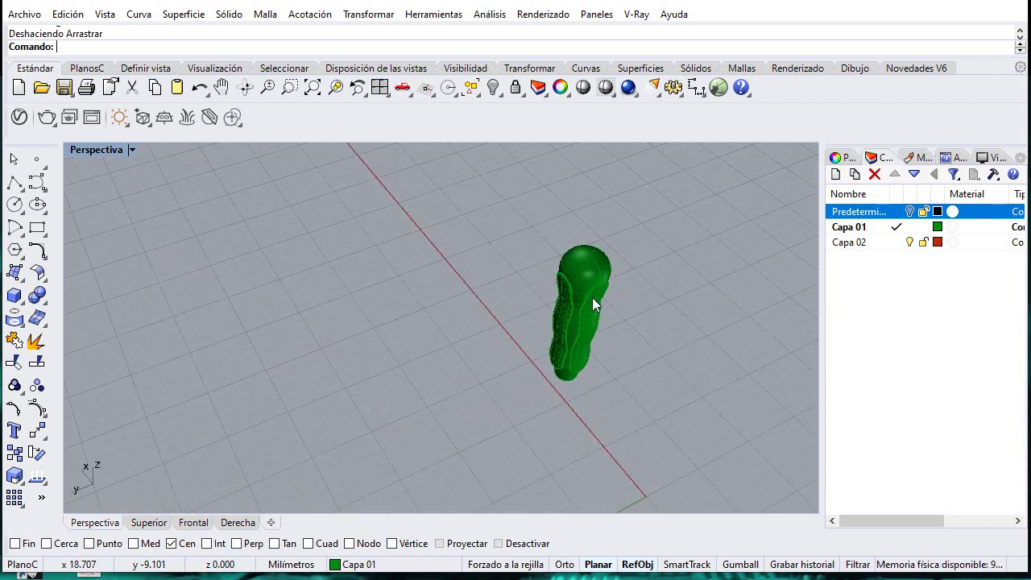
{"action": "scroll", "coordinate": [592, 298], "scroll_direction": "up", "scroll_amount": 3}
{"action": "left_click", "coordinate": [596, 319]}
{"action": "right_click_drag", "start_coordinate": [371, 398], "coordinate": [433, 233]}
{"action": "scroll", "coordinate": [435, 258], "scroll_direction": "up", "scroll_amount": 5}
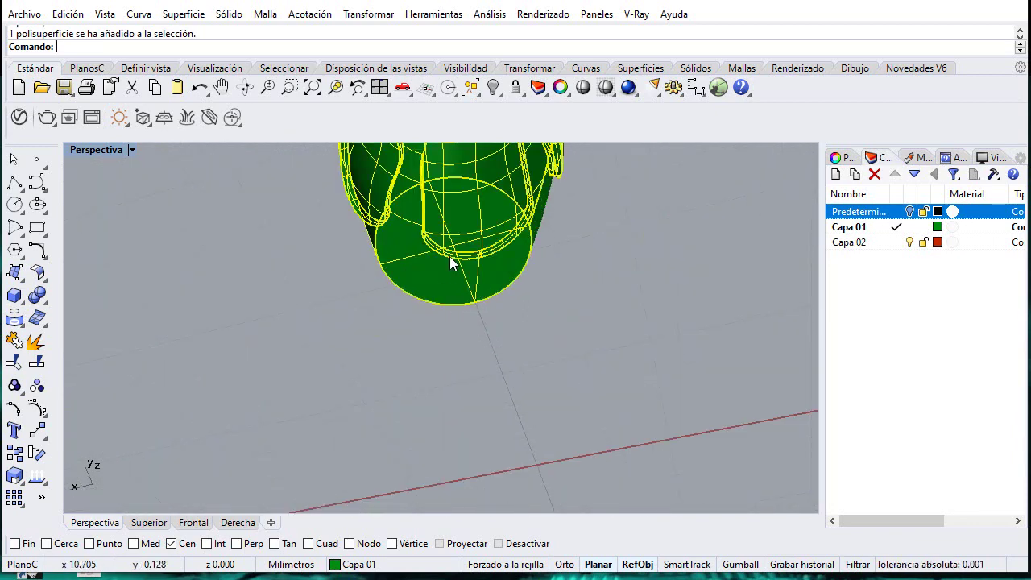
{"action": "scroll", "coordinate": [449, 258], "scroll_direction": "down", "scroll_amount": 3}
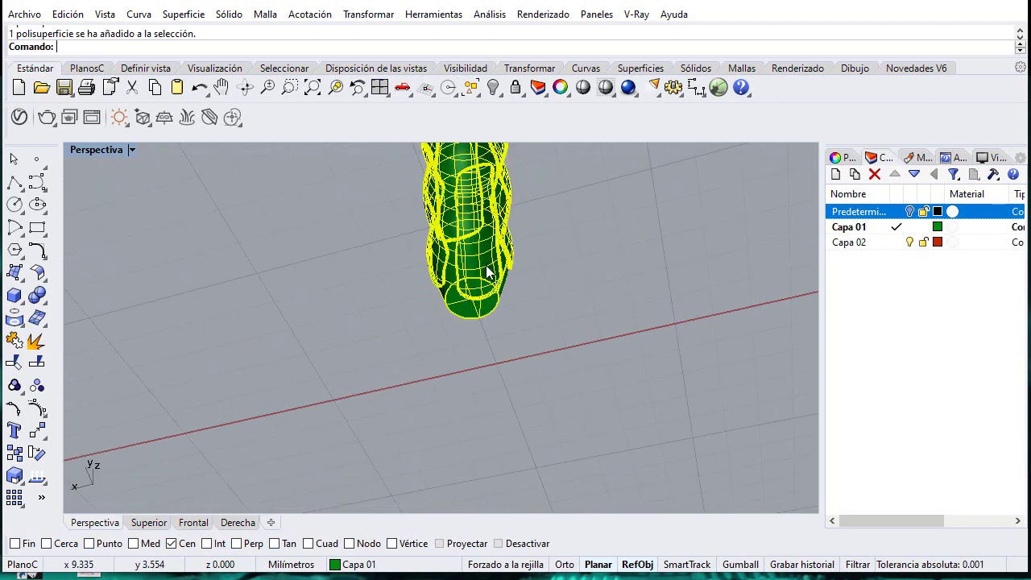
{"action": "scroll", "coordinate": [468, 241], "scroll_direction": "down", "scroll_amount": 3}
{"action": "right_click_drag", "start_coordinate": [438, 208], "coordinate": [483, 303]}
{"action": "key", "text": "Escape"}
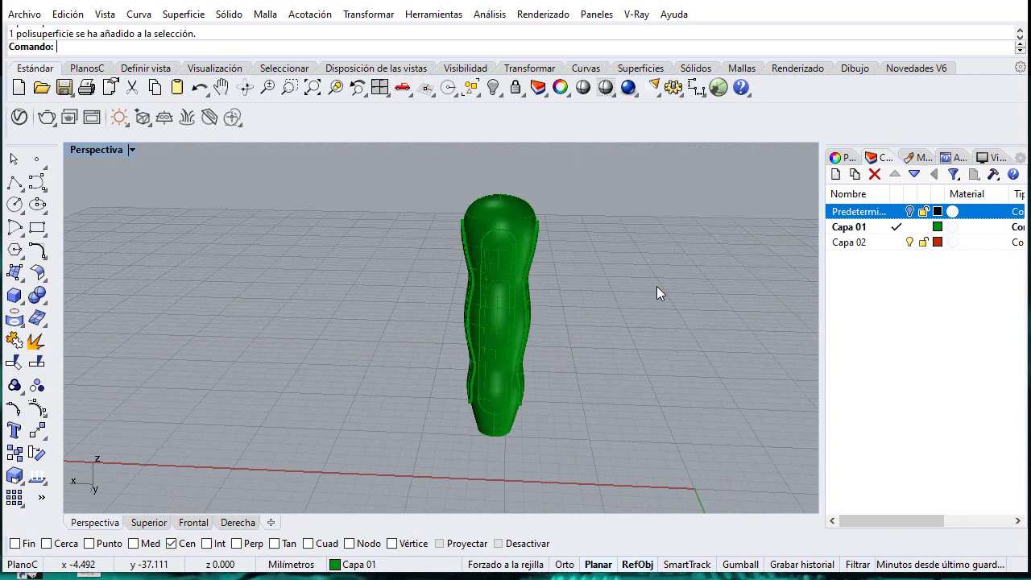
Step: Return to the four-viewport layout and make Capa 02 the current layer
{"action": "double_click", "coordinate": [100, 152]}
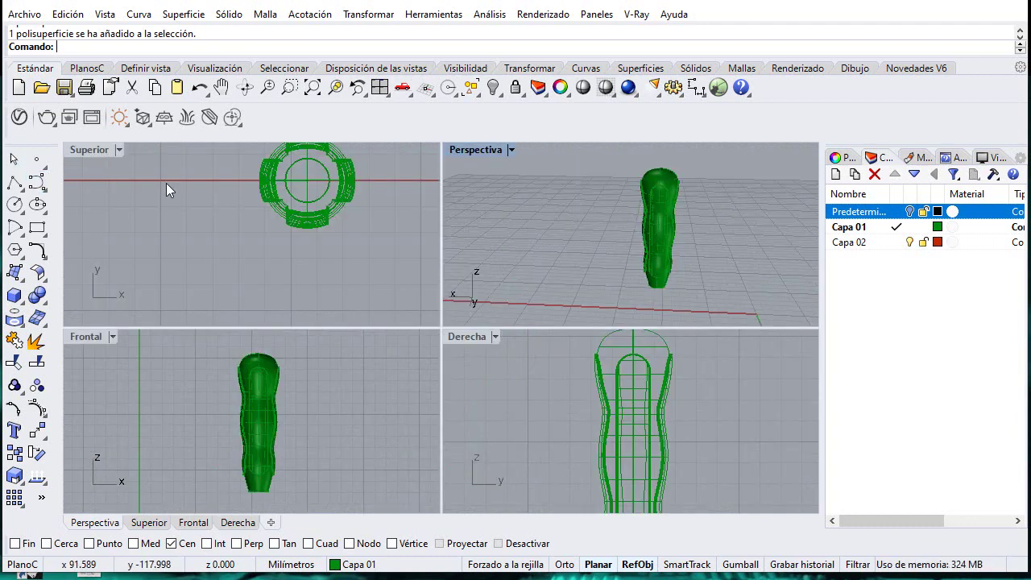
{"action": "scroll", "coordinate": [273, 424], "scroll_direction": "up", "scroll_amount": 3}
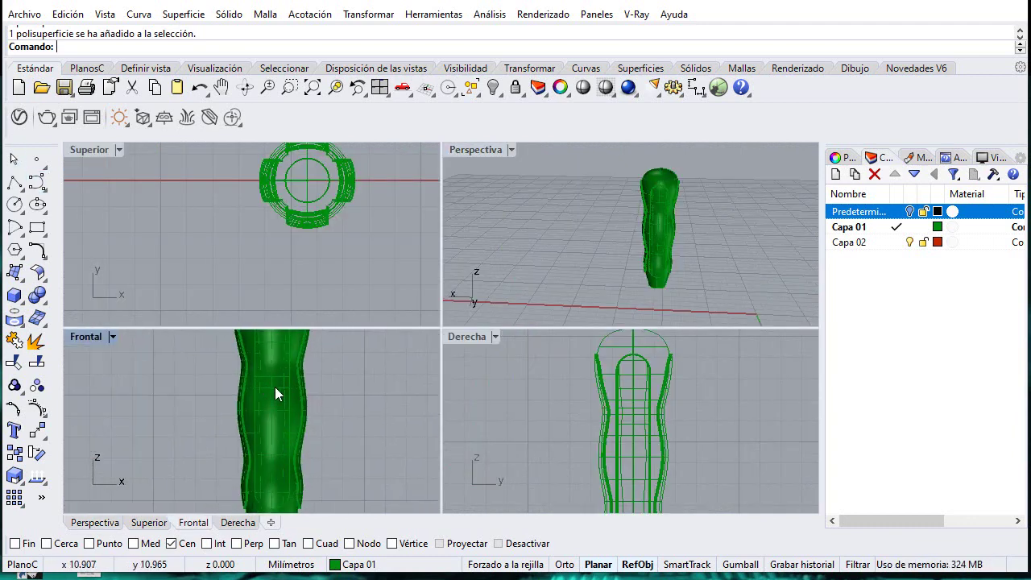
{"action": "left_click", "coordinate": [897, 243]}
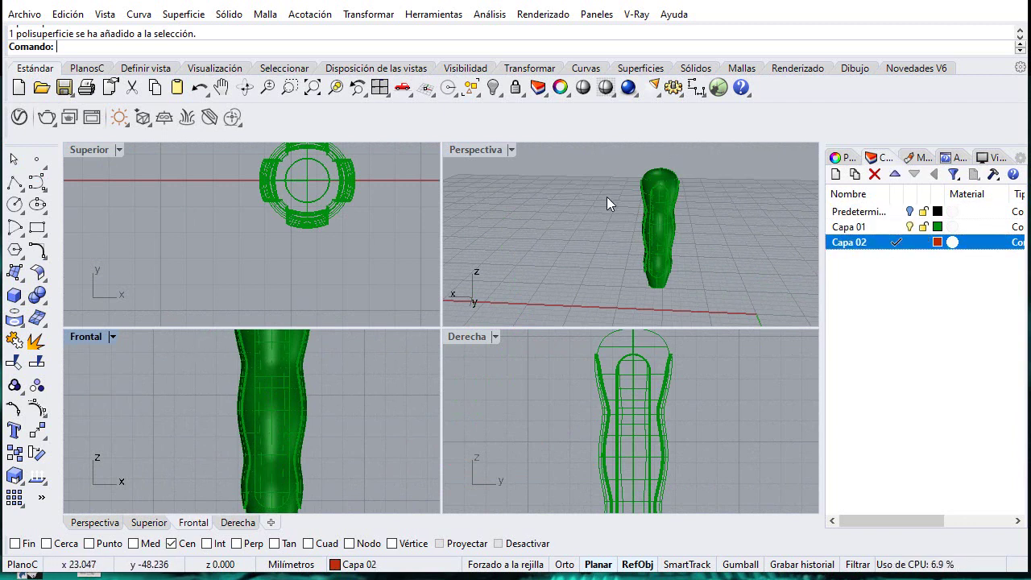
Step: Place the text Rhino beside the handle in the Frontal view as Arial curves, 2.5 mm high and rotated 90 degrees
{"action": "left_click", "coordinate": [13, 430]}
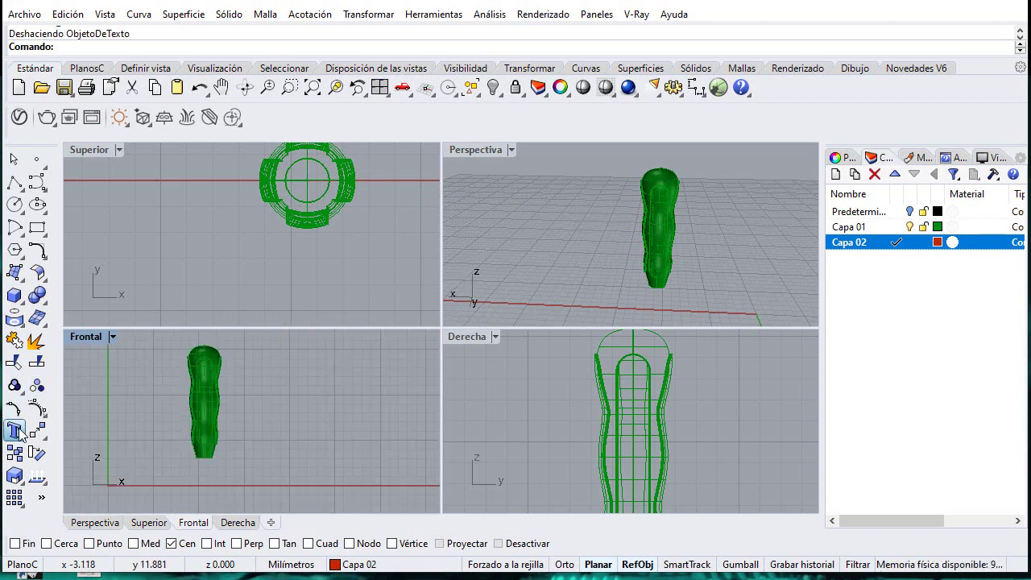
{"action": "left_click", "coordinate": [18, 431]}
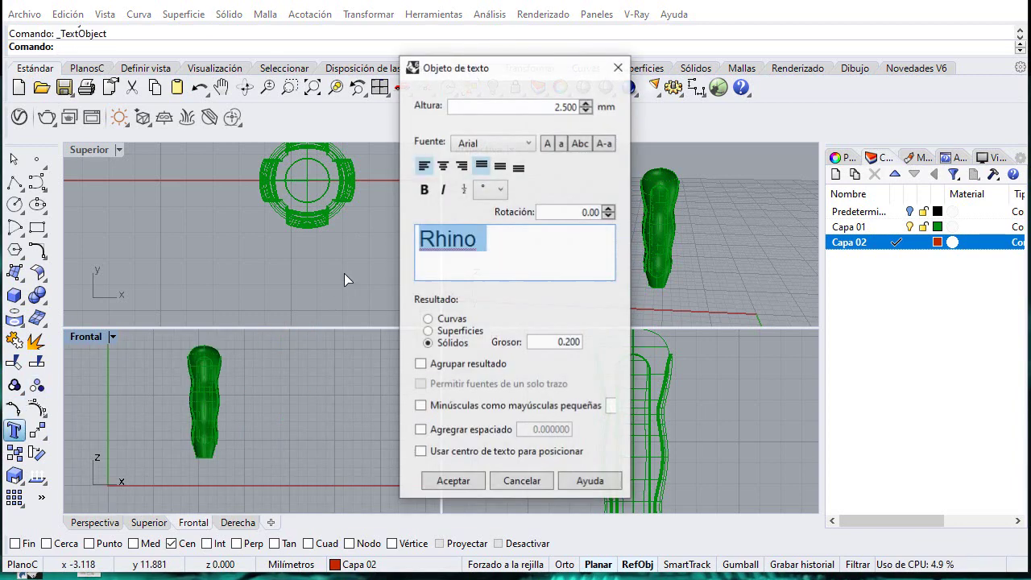
{"action": "left_click", "coordinate": [453, 320]}
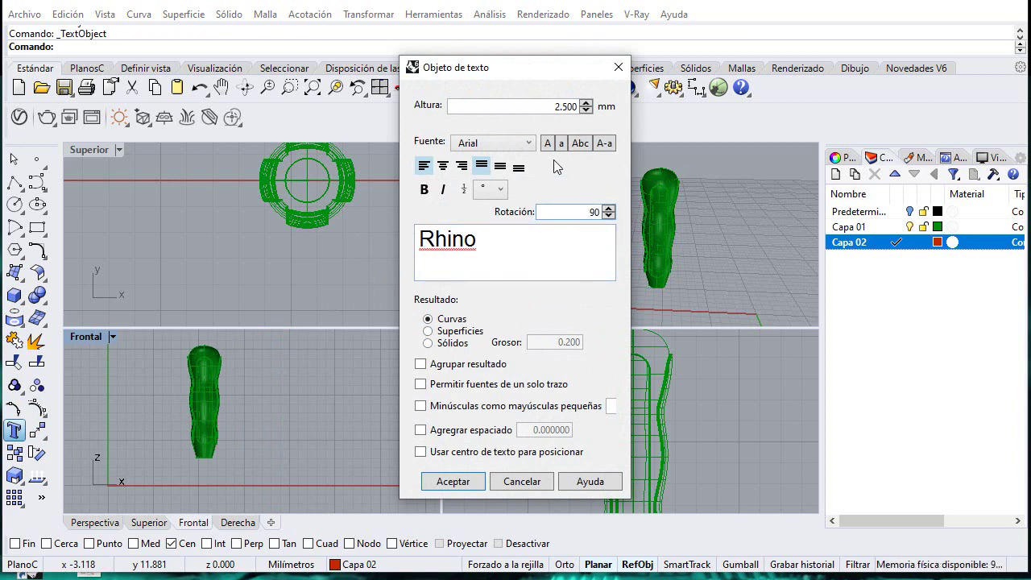
{"action": "left_click", "coordinate": [536, 107]}
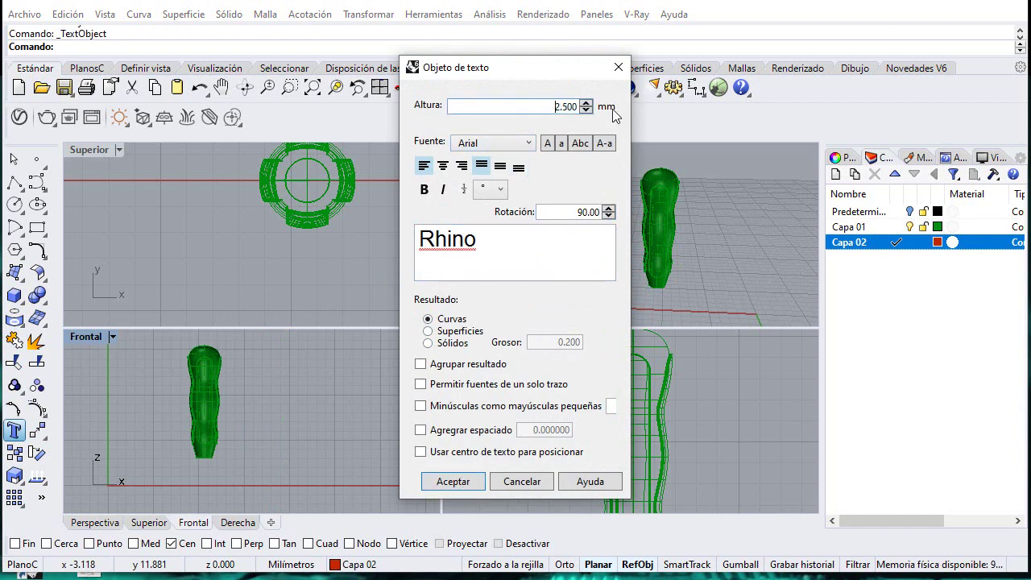
{"action": "left_click", "coordinate": [470, 488]}
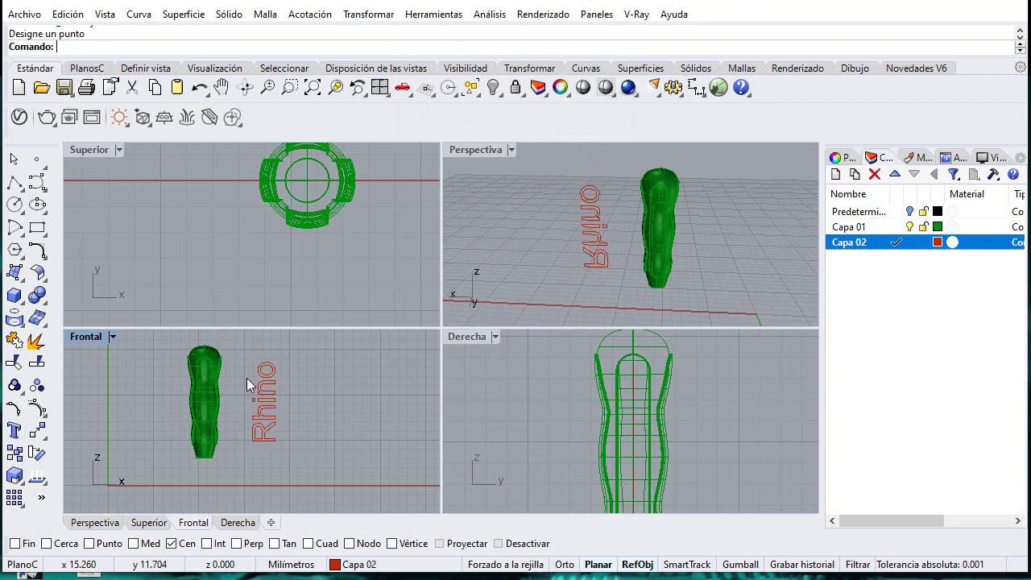
Step: Scale the Rhino lettering down in two dimensions in the Frontal view to a factor of about 0.16
{"action": "double_click", "coordinate": [91, 338]}
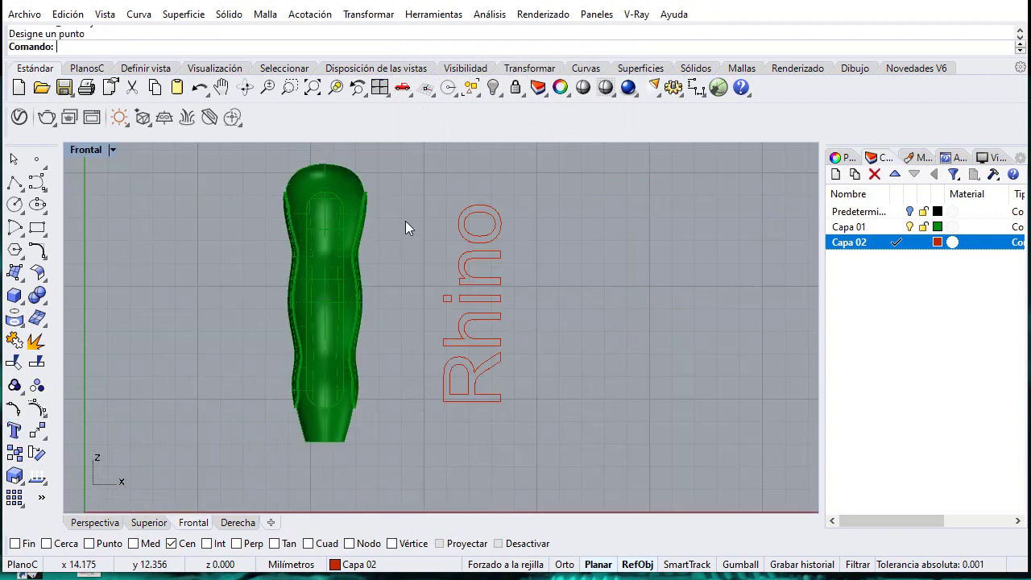
{"action": "left_click", "coordinate": [623, 457]}
{"action": "left_click", "coordinate": [368, 13]}
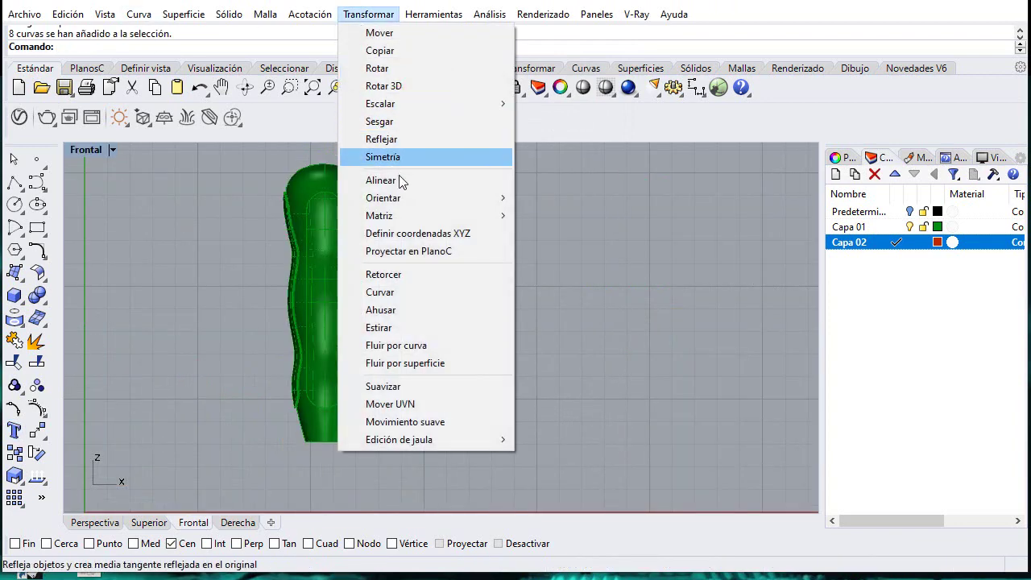
{"action": "mouse_move", "coordinate": [427, 105]}
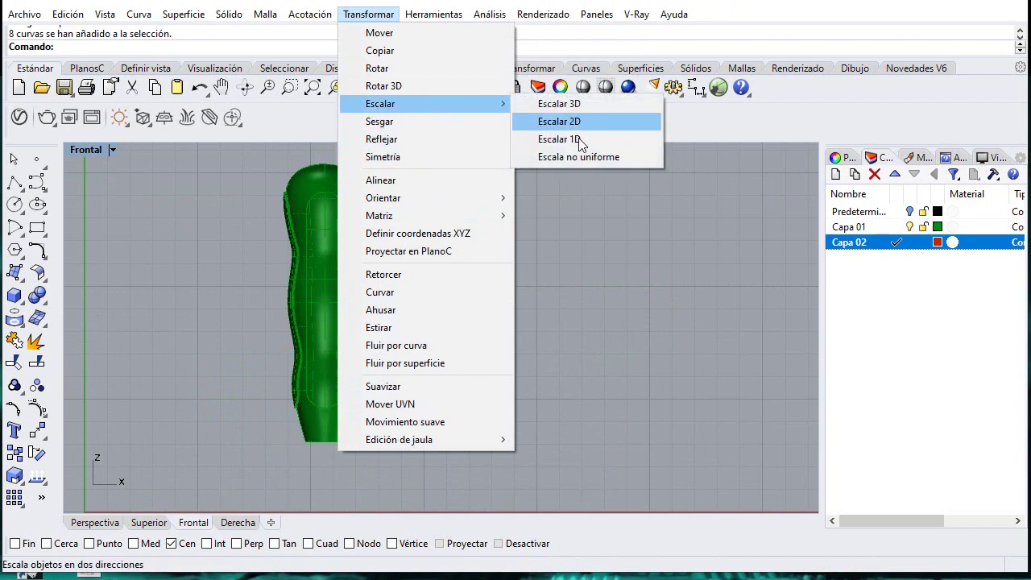
{"action": "left_click", "coordinate": [559, 122]}
{"action": "left_click", "coordinate": [539, 191]}
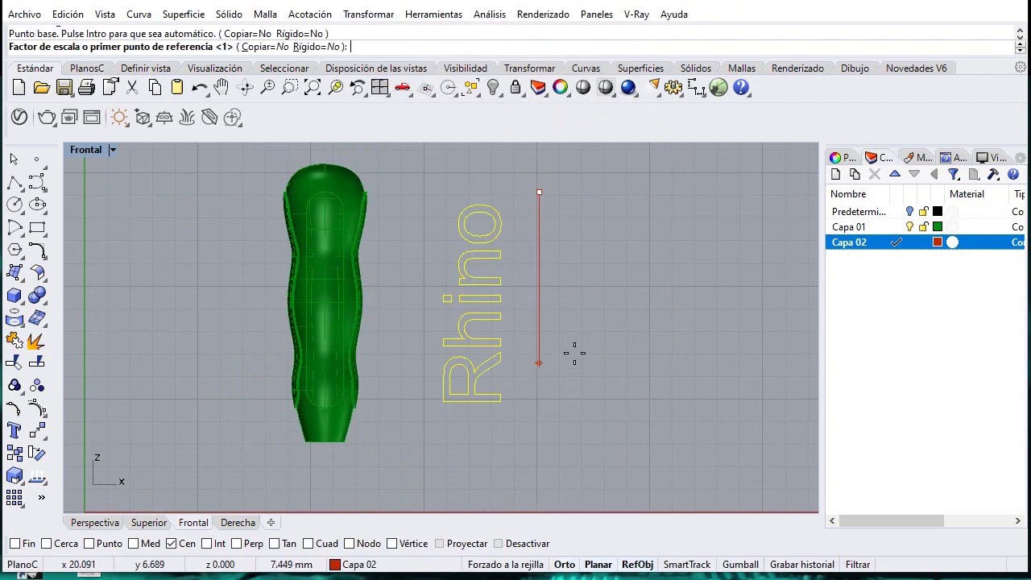
{"action": "left_click", "coordinate": [573, 420]}
{"action": "left_click", "coordinate": [569, 225]}
{"action": "scroll", "coordinate": [531, 206], "scroll_direction": "up", "scroll_amount": 2}
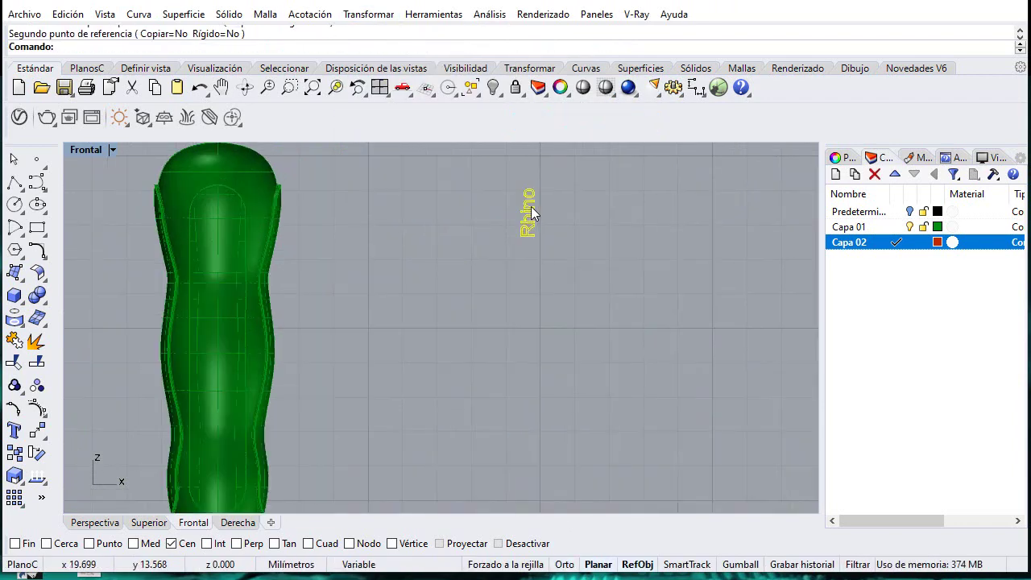
Step: Move the small Rhino lettering closer to the handle and scale it up in 2D by about 1.82
{"action": "left_click_drag", "start_coordinate": [531, 207], "coordinate": [397, 321]}
{"action": "right_click", "coordinate": [403, 329]}
{"action": "left_click", "coordinate": [417, 350]}
{"action": "left_click", "coordinate": [425, 243], "text": "shift"}
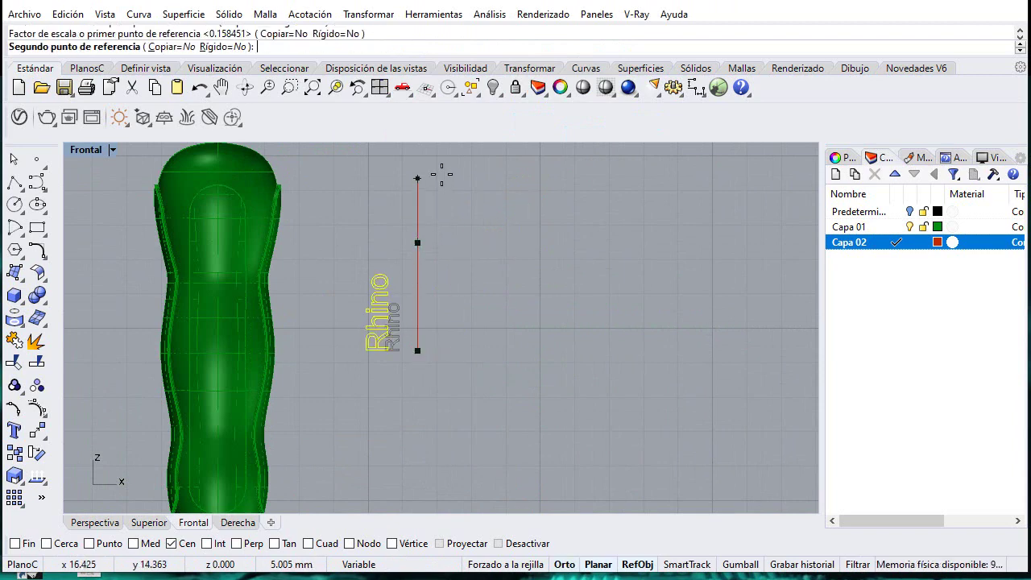
{"action": "left_click", "coordinate": [435, 155]}
Step: Enlarge the lettering in 2D by a factor of 1.74 and reduce it slightly to suit the grip width
{"action": "right_click_drag", "start_coordinate": [412, 313], "coordinate": [511, 307]}
{"action": "scroll", "coordinate": [528, 305], "scroll_direction": "down", "scroll_amount": 4}
{"action": "right_click", "coordinate": [537, 329]}
{"action": "left_click", "coordinate": [523, 320]}
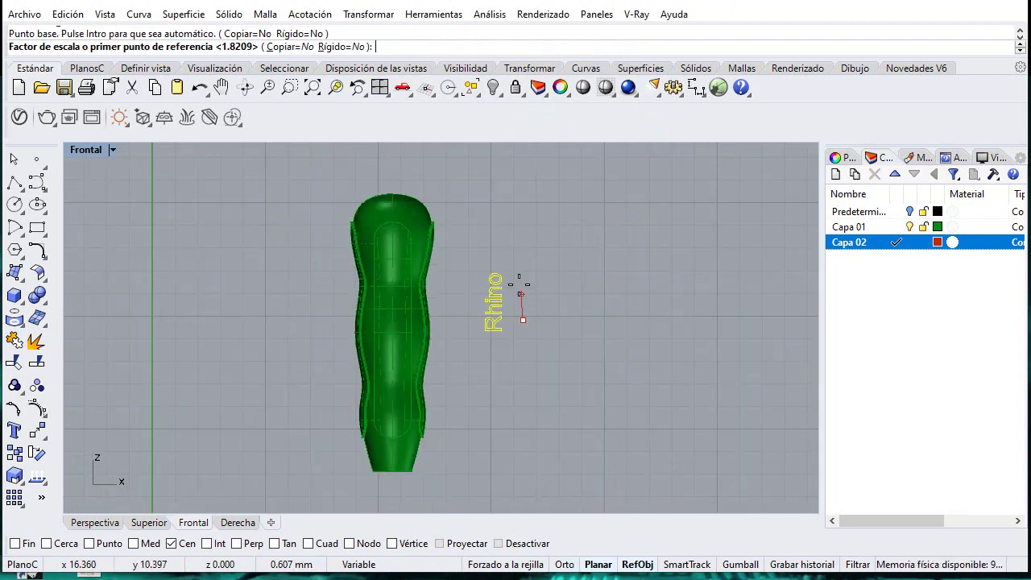
{"action": "left_click", "coordinate": [521, 283]}
{"action": "left_click", "coordinate": [523, 253]}
{"action": "key", "text": "Return"}
{"action": "left_click", "coordinate": [509, 302]}
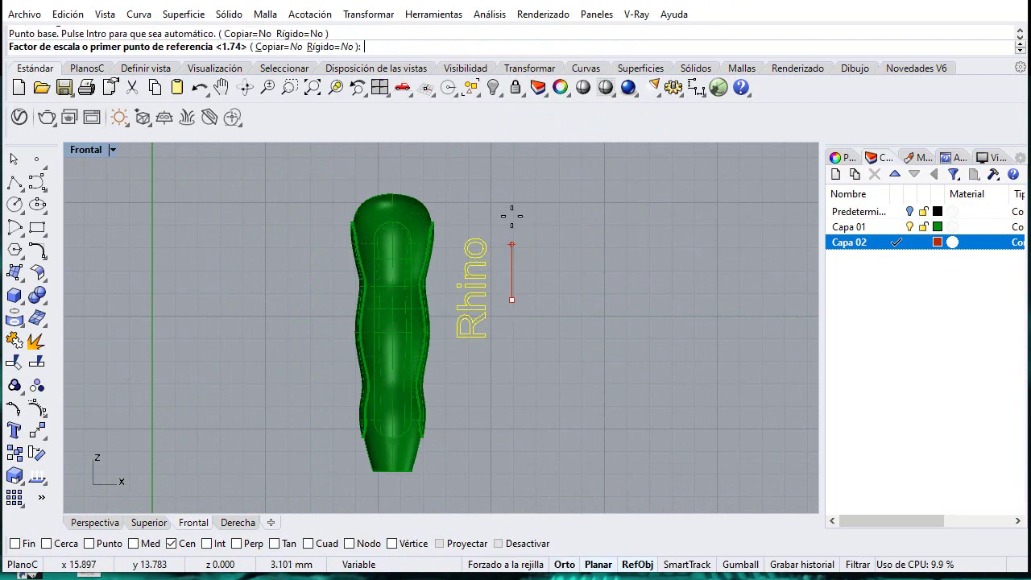
{"action": "left_click", "coordinate": [511, 214]}
{"action": "left_click", "coordinate": [511, 232]}
Step: Move the Rhino lettering onto the middle of the handle's front grip in the Frontal view
{"action": "right_click_drag", "start_coordinate": [472, 299], "coordinate": [552, 240]}
{"action": "scroll", "coordinate": [554, 242], "scroll_direction": "up", "scroll_amount": 2}
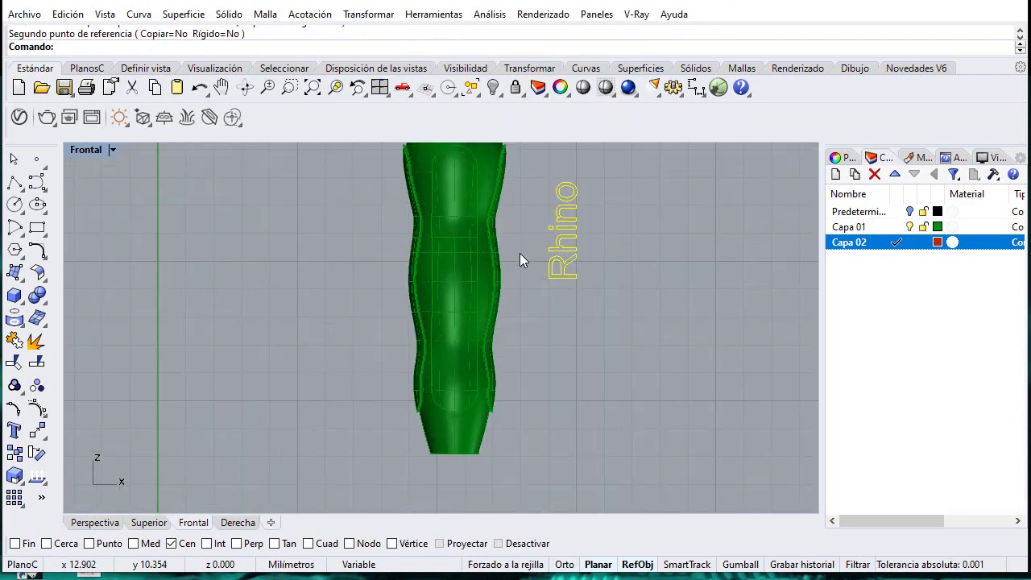
{"action": "scroll", "coordinate": [552, 235], "scroll_direction": "up", "scroll_amount": 2}
{"action": "left_click_drag", "start_coordinate": [553, 235], "coordinate": [431, 288]}
{"action": "right_click_drag", "start_coordinate": [446, 291], "coordinate": [465, 307]}
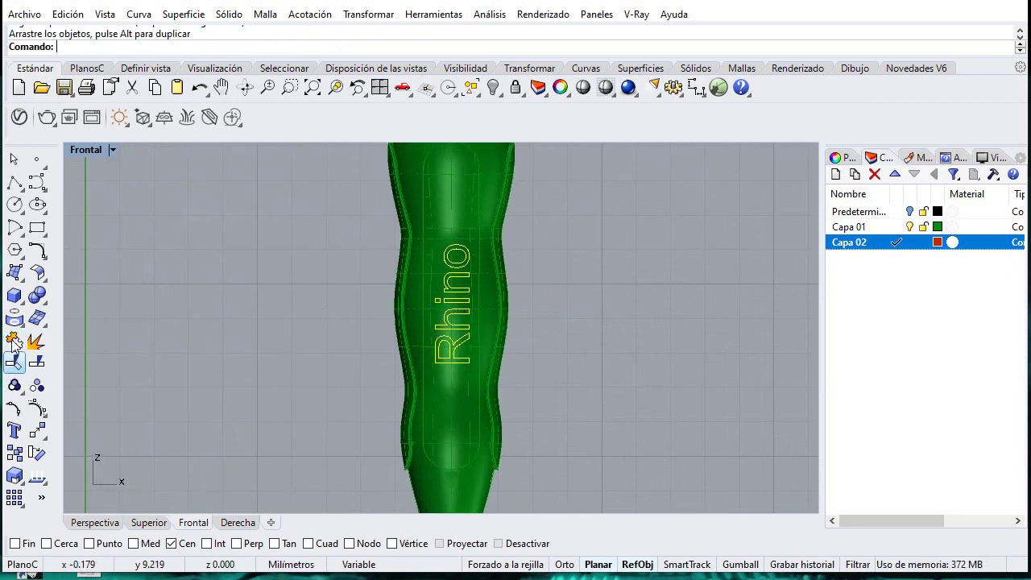
Step: Project the lettering curves onto the handle polysurface along the construction plane's Z direction, deleting the original curves
{"action": "left_click", "coordinate": [444, 199]}
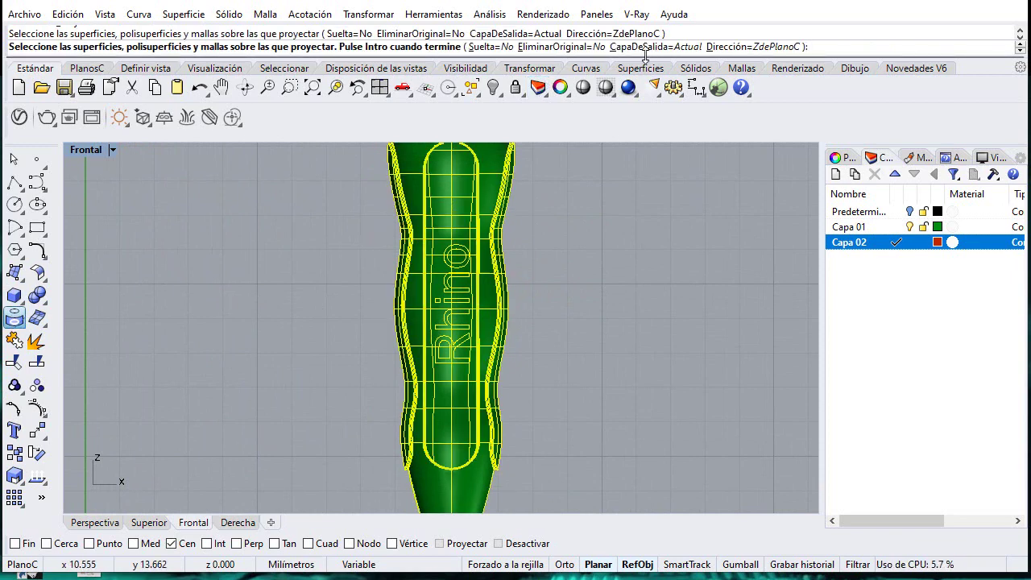
{"action": "left_click", "coordinate": [555, 48]}
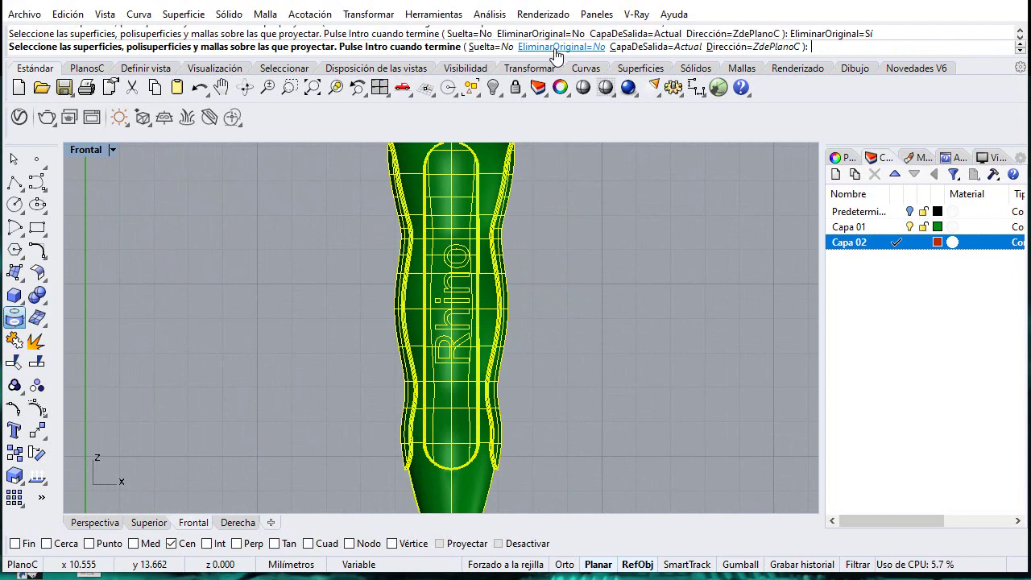
{"action": "key", "text": "Return"}
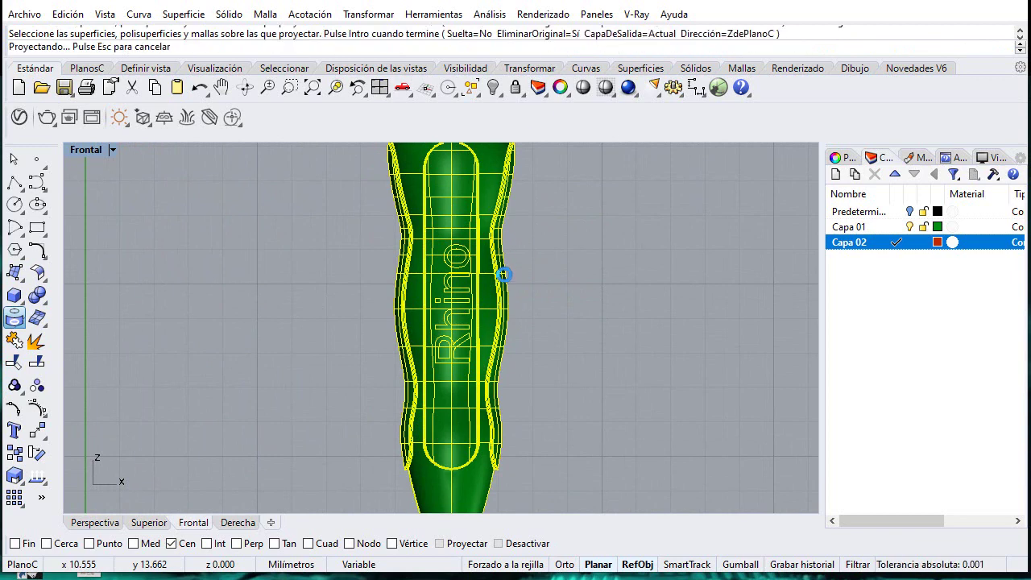
Step: Return to the four-viewport layout and hide the handle polysurface, leaving the projected lettering and construction curves
{"action": "double_click", "coordinate": [71, 151]}
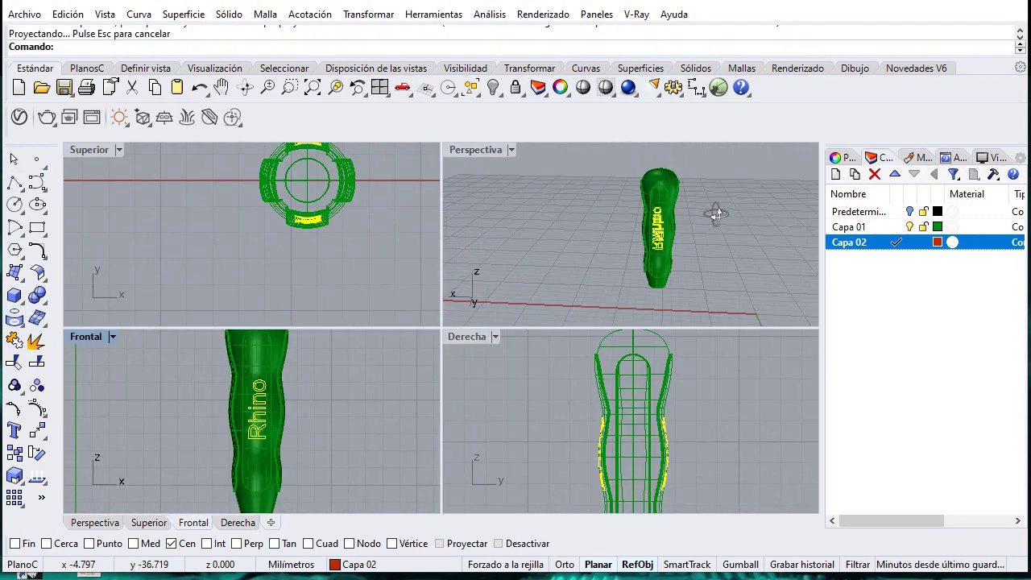
{"action": "right_click_drag", "start_coordinate": [716, 214], "coordinate": [555, 212]}
{"action": "scroll", "coordinate": [615, 223], "scroll_direction": "up", "scroll_amount": 7}
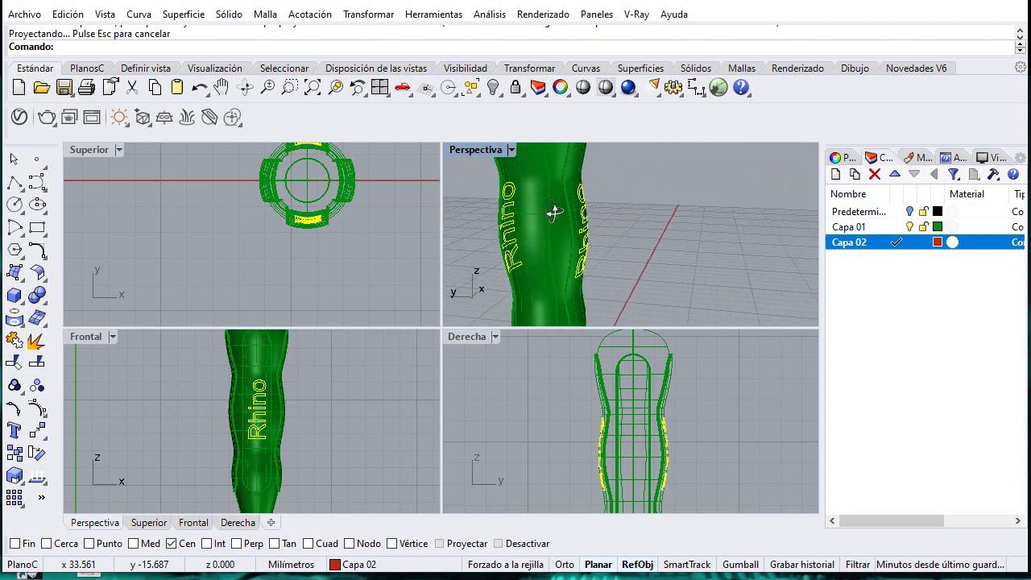
{"action": "left_click", "coordinate": [533, 185]}
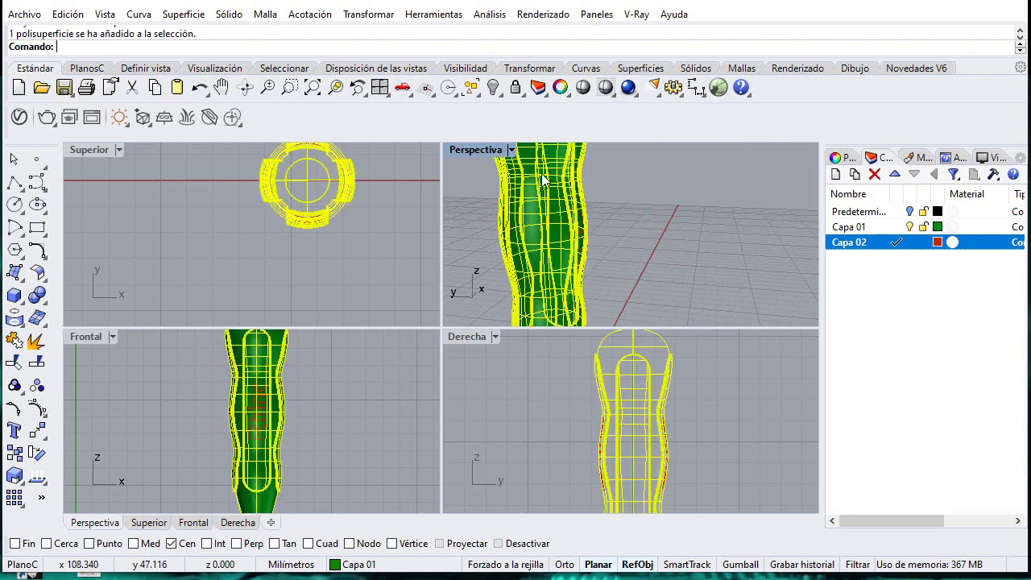
{"action": "left_click", "coordinate": [493, 87]}
{"action": "right_click_drag", "start_coordinate": [593, 237], "coordinate": [545, 171]}
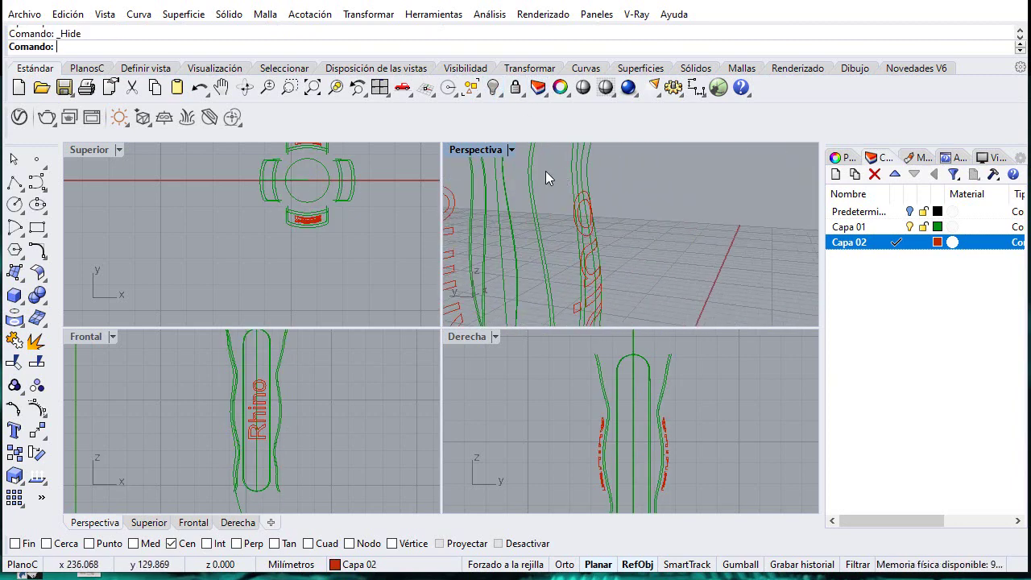
Step: Delete the duplicate Rhino lettering projected onto the back grip in the Perspectiva view
{"action": "double_click", "coordinate": [466, 150]}
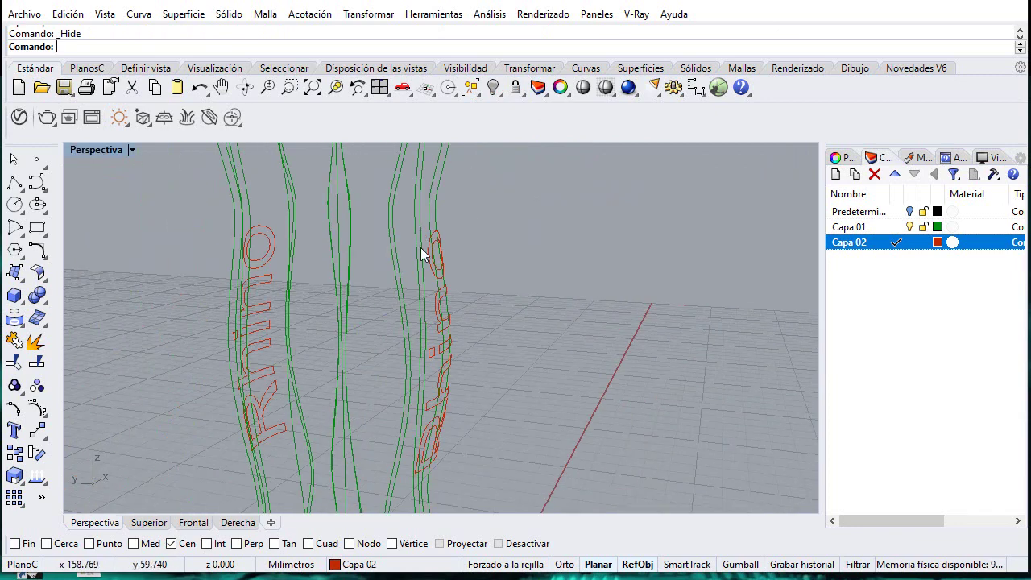
{"action": "left_click_drag", "start_coordinate": [408, 220], "coordinate": [527, 503]}
{"action": "right_click_drag", "start_coordinate": [527, 503], "coordinate": [401, 191]}
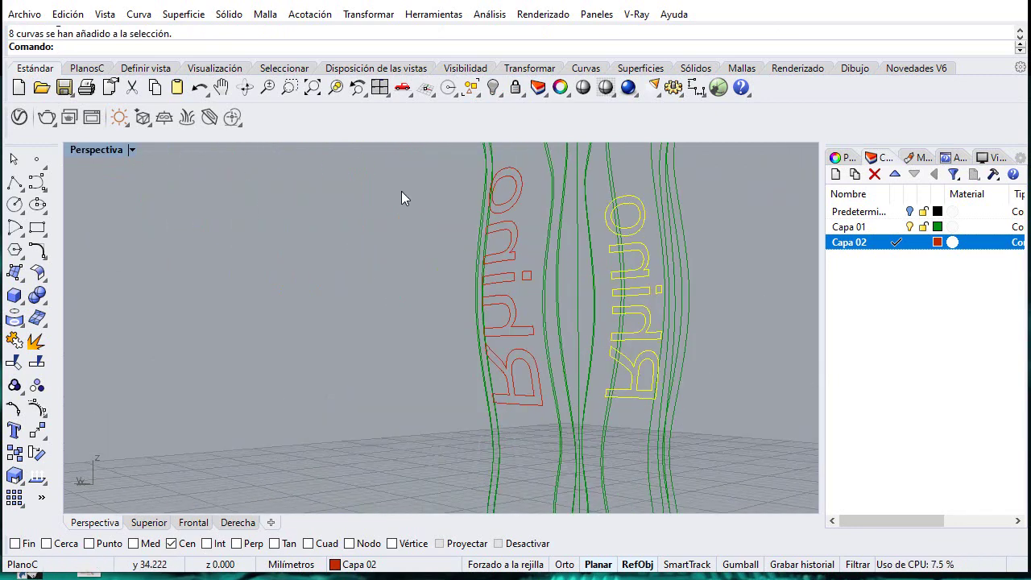
{"action": "left_click_drag", "start_coordinate": [402, 173], "coordinate": [592, 452]}
{"action": "key", "text": "Delete"}
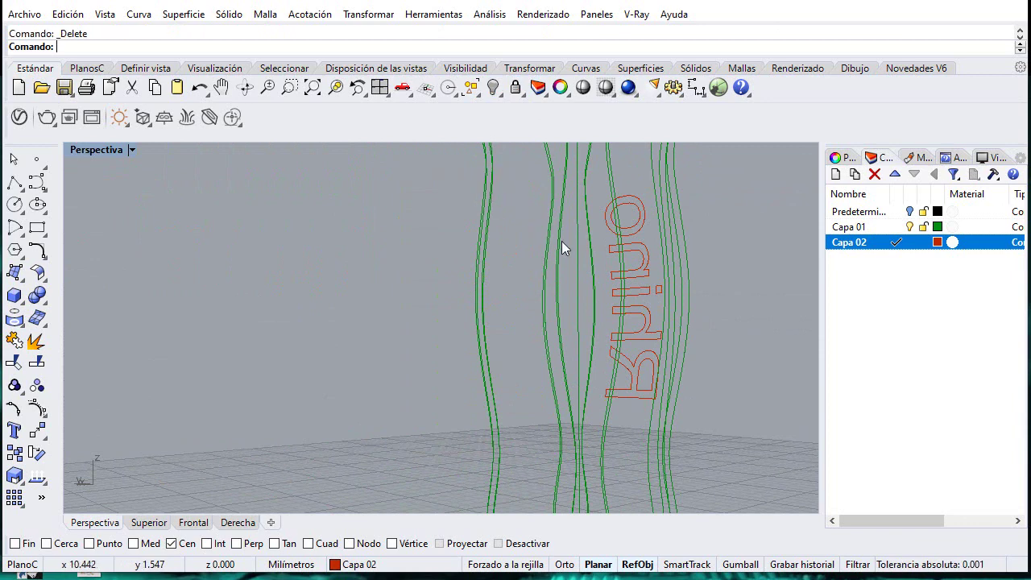
{"action": "right_click_drag", "start_coordinate": [564, 246], "coordinate": [397, 304]}
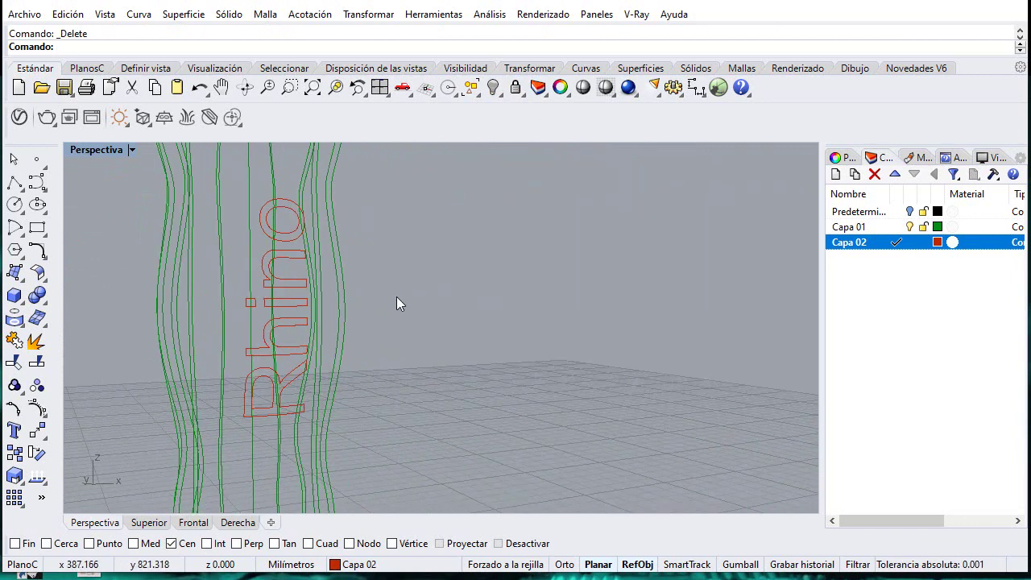
Step: Select the front grip's lettering curves and create a Patch surface through them
{"action": "double_click", "coordinate": [110, 149]}
{"action": "right_click_drag", "start_coordinate": [607, 213], "coordinate": [519, 196]}
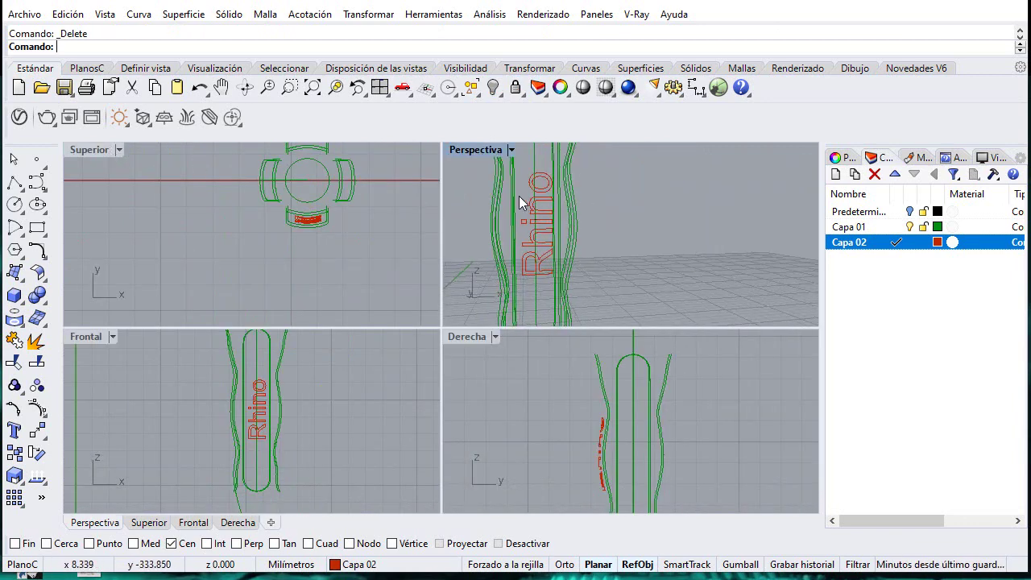
{"action": "left_click_drag", "start_coordinate": [574, 240], "coordinate": [615, 299]}
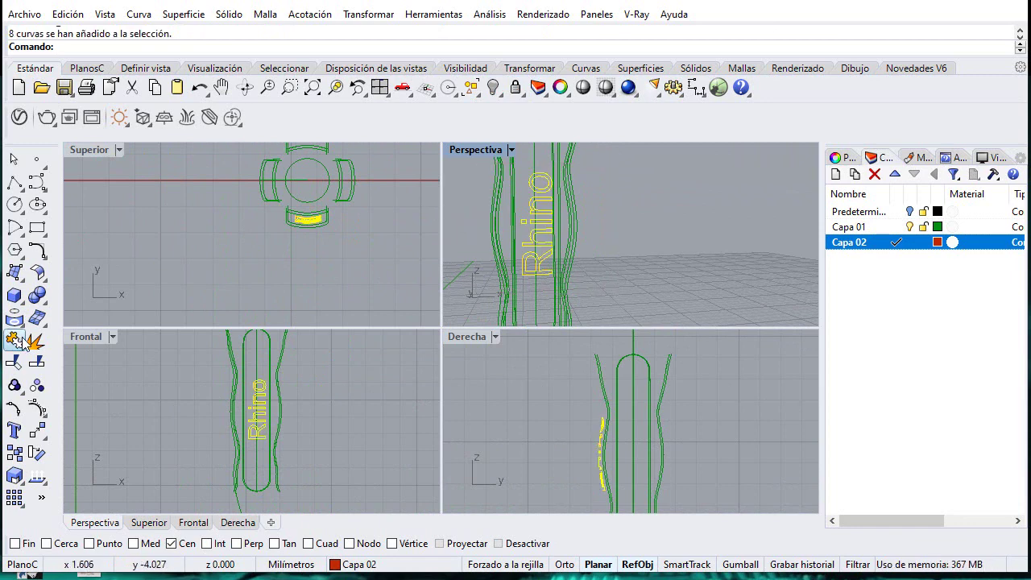
{"action": "left_click", "coordinate": [20, 278]}
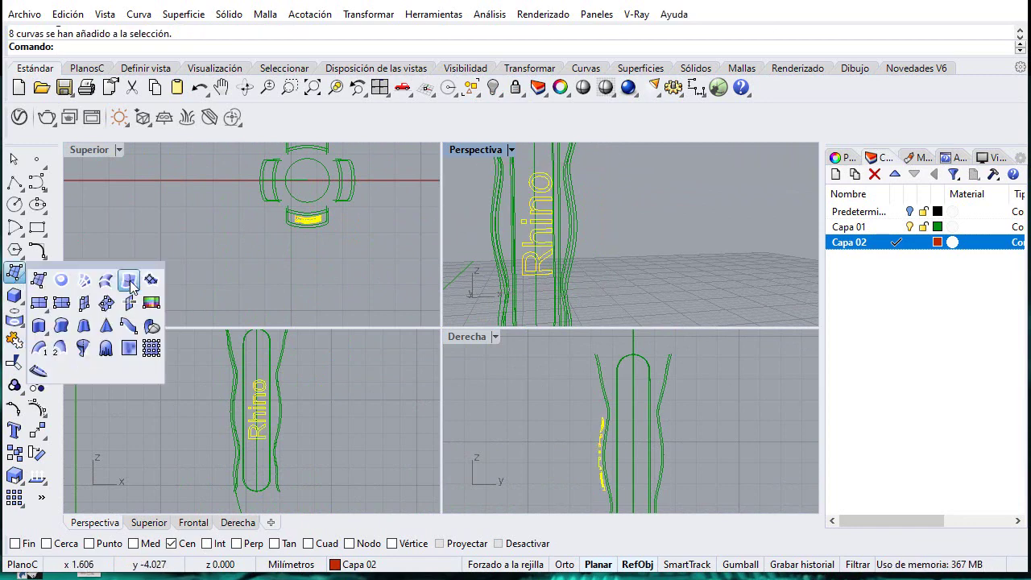
{"action": "left_click", "coordinate": [129, 280]}
{"action": "left_click", "coordinate": [727, 466]}
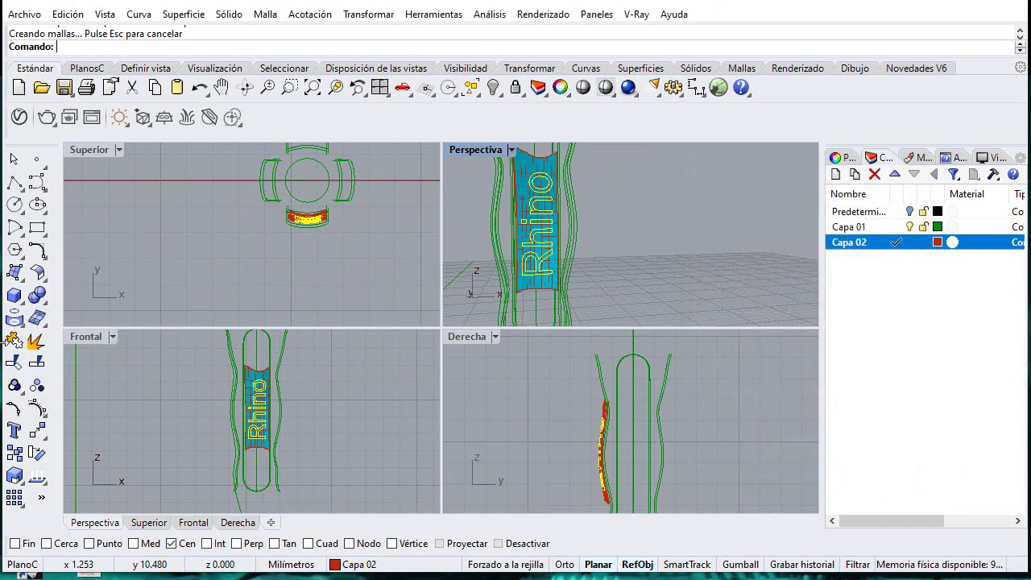
Step: Trim the patch with the lettering curves, removing the area around the letters and inside the o and R
{"action": "left_click", "coordinate": [14, 364]}
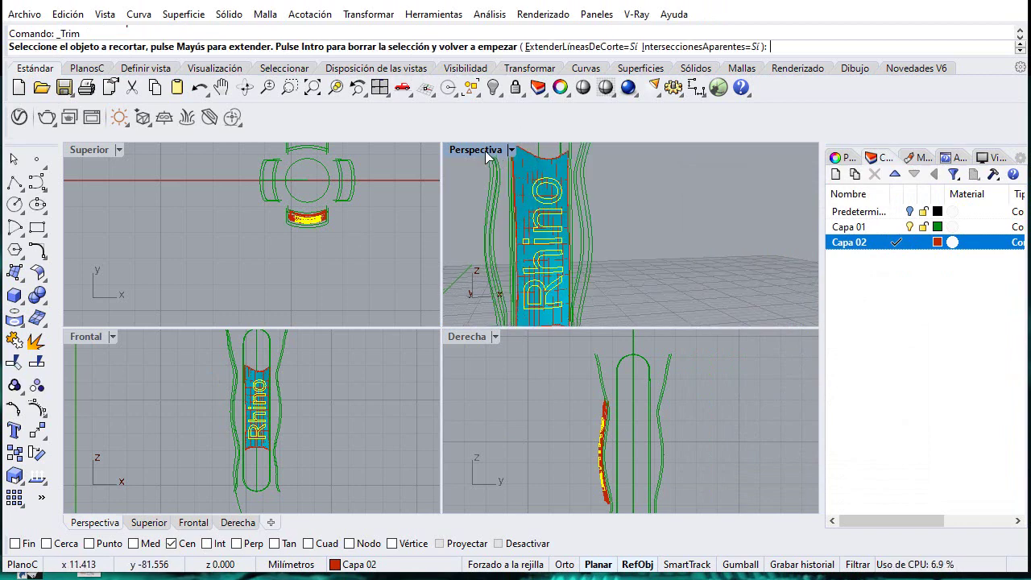
{"action": "double_click", "coordinate": [482, 151]}
{"action": "left_click", "coordinate": [244, 216]}
{"action": "scroll", "coordinate": [274, 242], "scroll_direction": "up", "scroll_amount": 3}
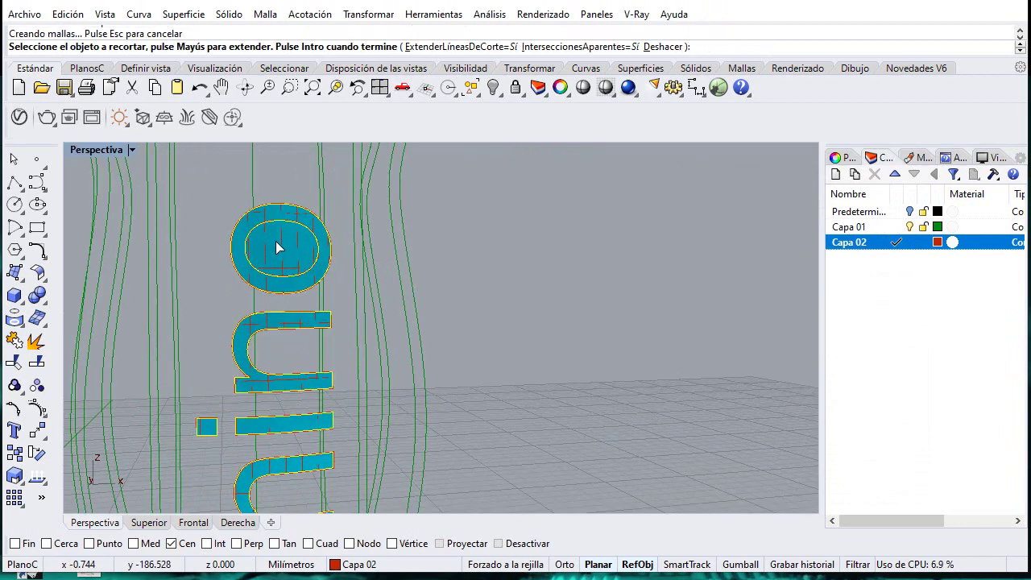
{"action": "scroll", "coordinate": [318, 244], "scroll_direction": "down", "scroll_amount": 5}
{"action": "scroll", "coordinate": [285, 405], "scroll_direction": "up", "scroll_amount": 4}
{"action": "left_click", "coordinate": [273, 414]}
{"action": "right_click_drag", "start_coordinate": [362, 331], "coordinate": [438, 347]}
{"action": "right_click", "coordinate": [480, 294]}
Step: Offset the letter surfaces outward 0.05 mm as solids, inverting the direction of all surfaces
{"action": "scroll", "coordinate": [504, 337], "scroll_direction": "down", "scroll_amount": 9}
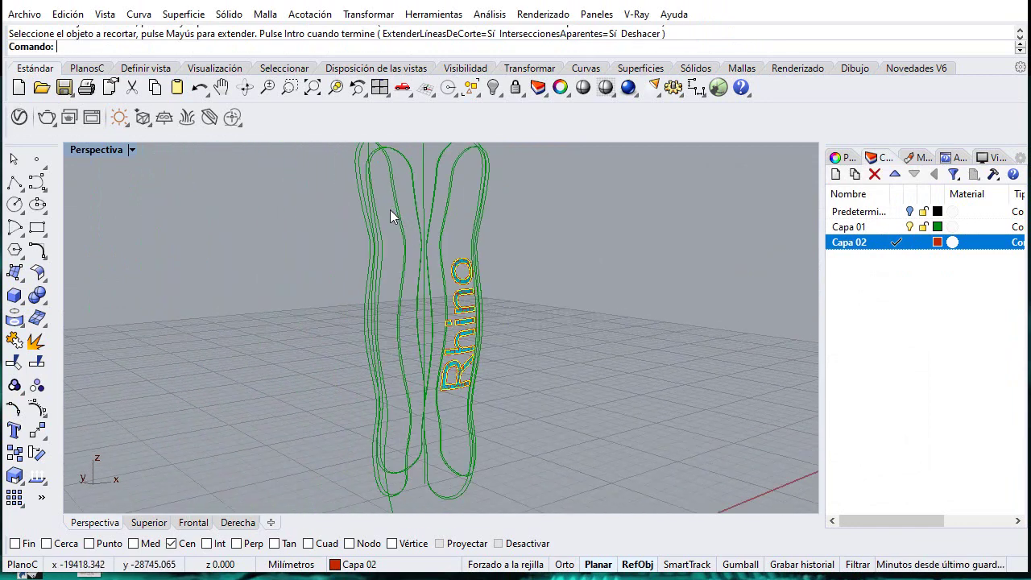
{"action": "left_click_drag", "start_coordinate": [390, 209], "coordinate": [502, 409]}
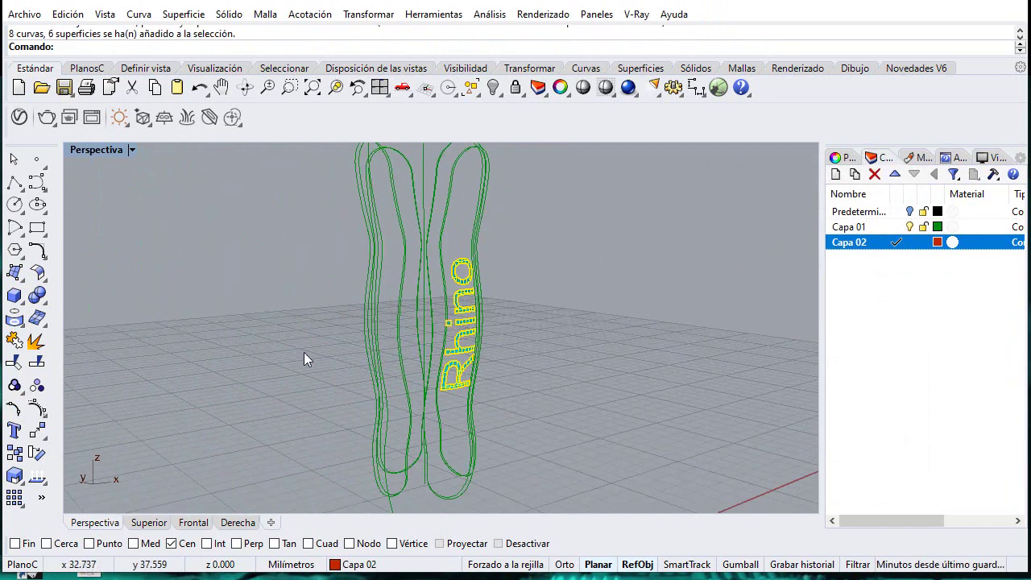
{"action": "left_click", "coordinate": [44, 279]}
{"action": "left_click", "coordinate": [83, 304]}
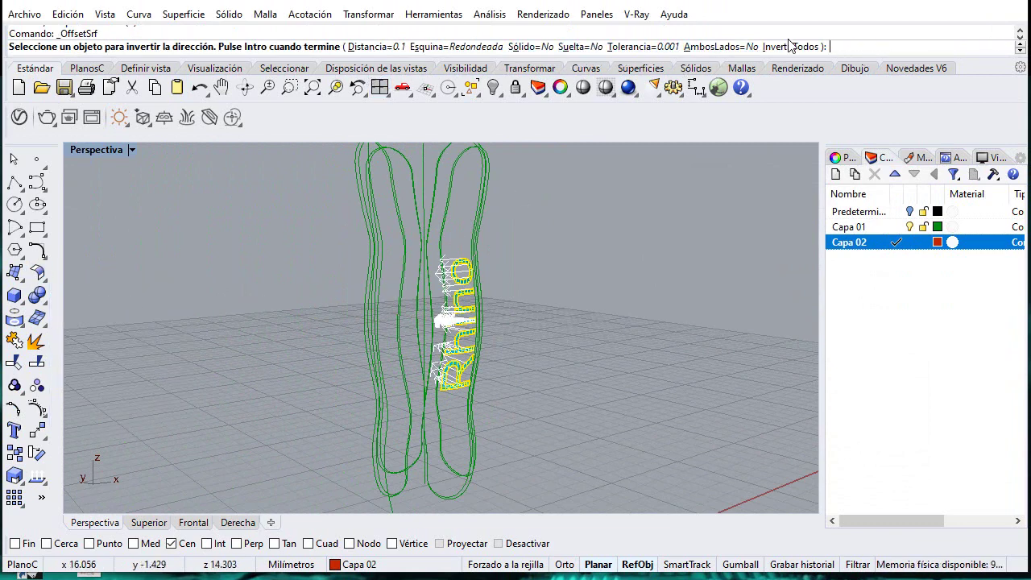
{"action": "right_click_drag", "start_coordinate": [401, 320], "coordinate": [565, 306]}
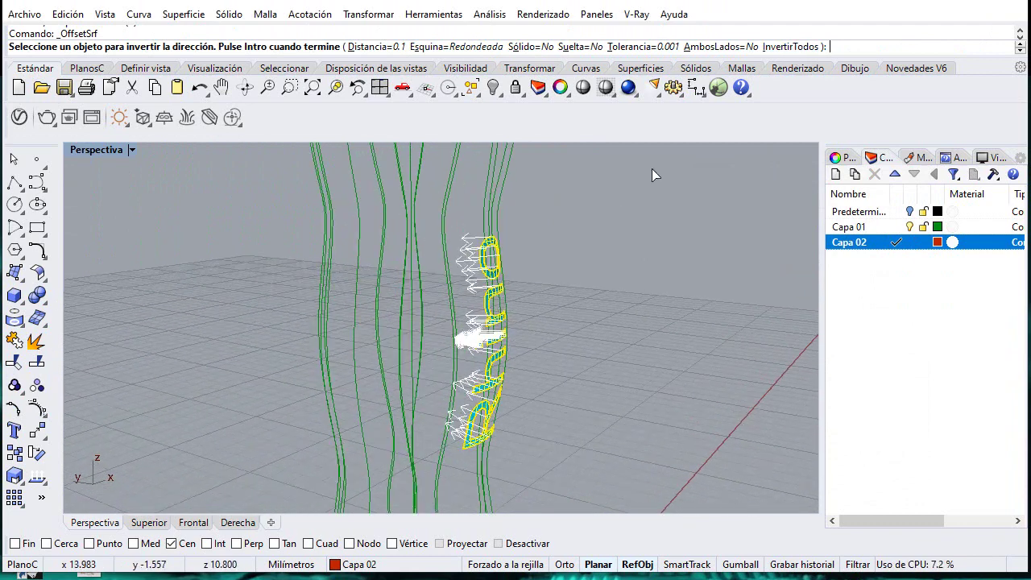
{"action": "left_click", "coordinate": [786, 46]}
{"action": "left_click", "coordinate": [381, 46]}
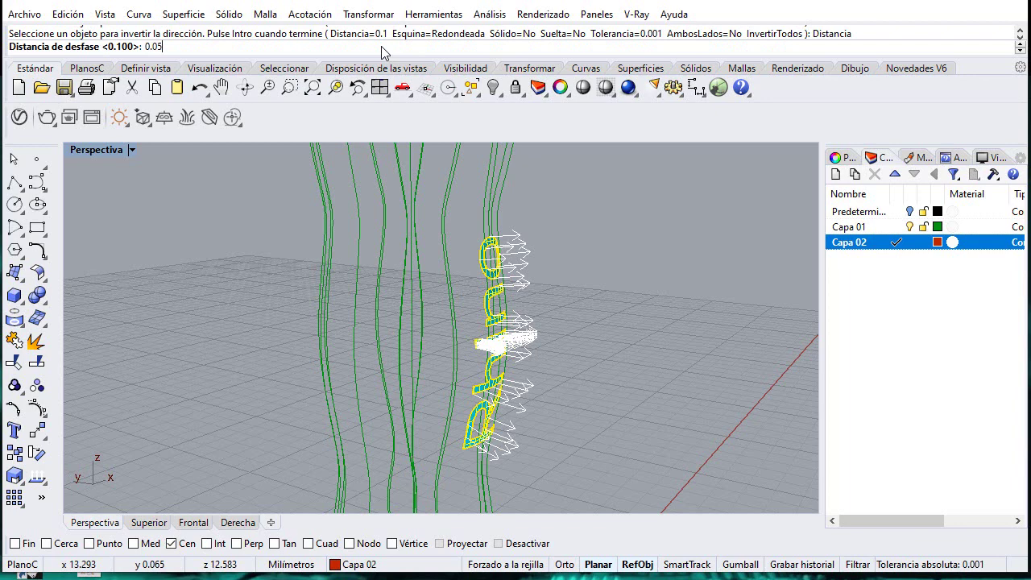
{"action": "key", "text": "Return"}
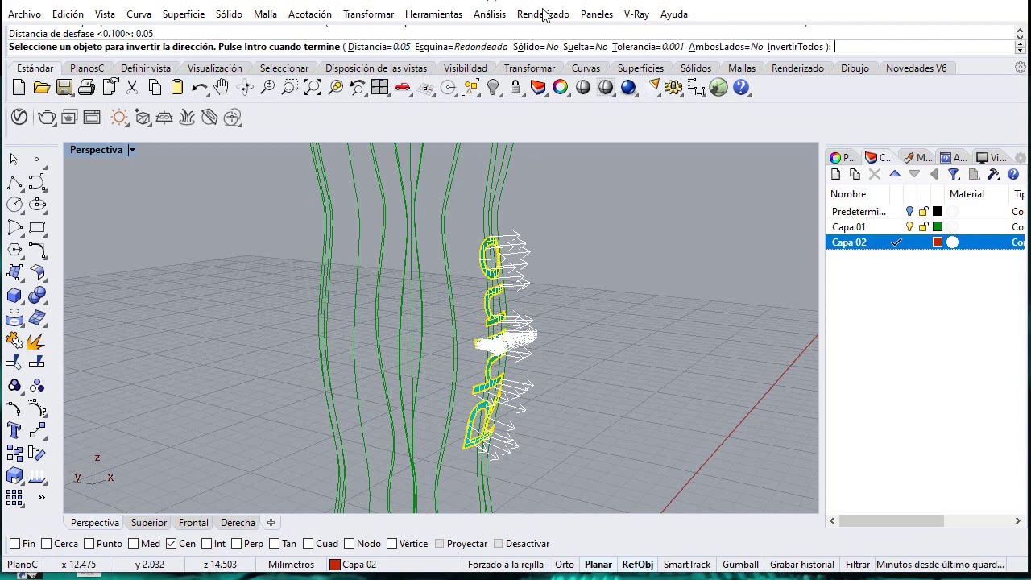
{"action": "left_click", "coordinate": [536, 47]}
{"action": "key", "text": "Return"}
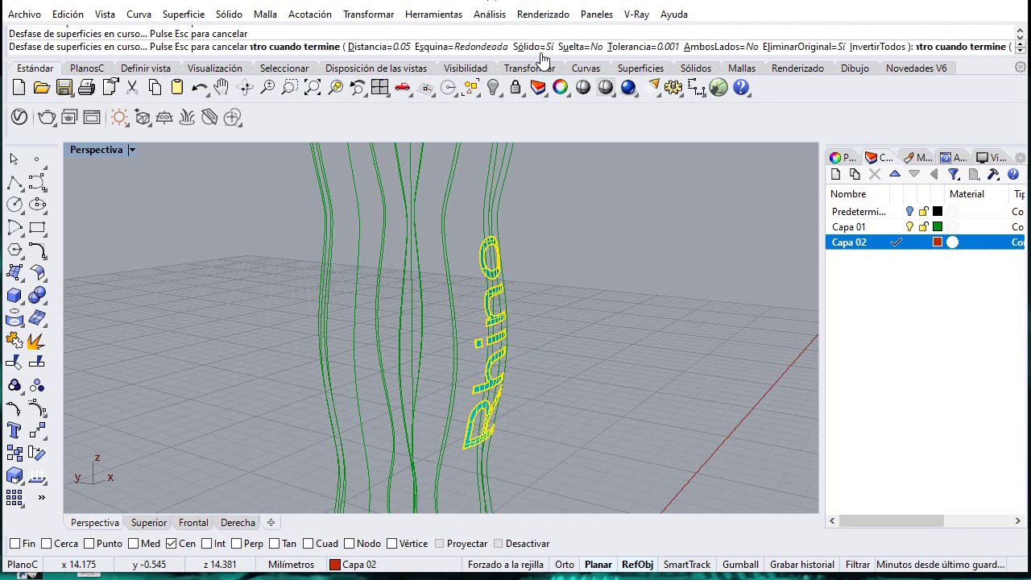
Step: Show the hidden handle again, clear the selection and view the raised lettering on its grip
{"action": "left_click", "coordinate": [495, 88]}
{"action": "right_click_drag", "start_coordinate": [566, 286], "coordinate": [435, 379]}
{"action": "left_click", "coordinate": [435, 379]}
{"action": "left_click", "coordinate": [250, 286]}
{"action": "right_click_drag", "start_coordinate": [250, 286], "coordinate": [459, 303]}
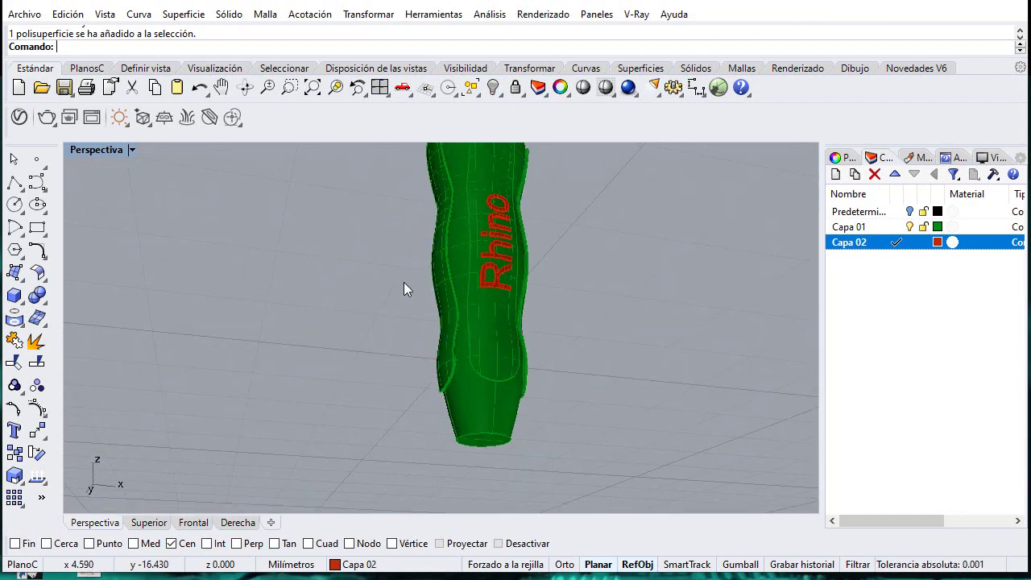
Step: Draw a 0.8 by 0.8 mm rectangle centred on the circular face at the handle's lower end
{"action": "right_click_drag", "start_coordinate": [403, 288], "coordinate": [455, 337]}
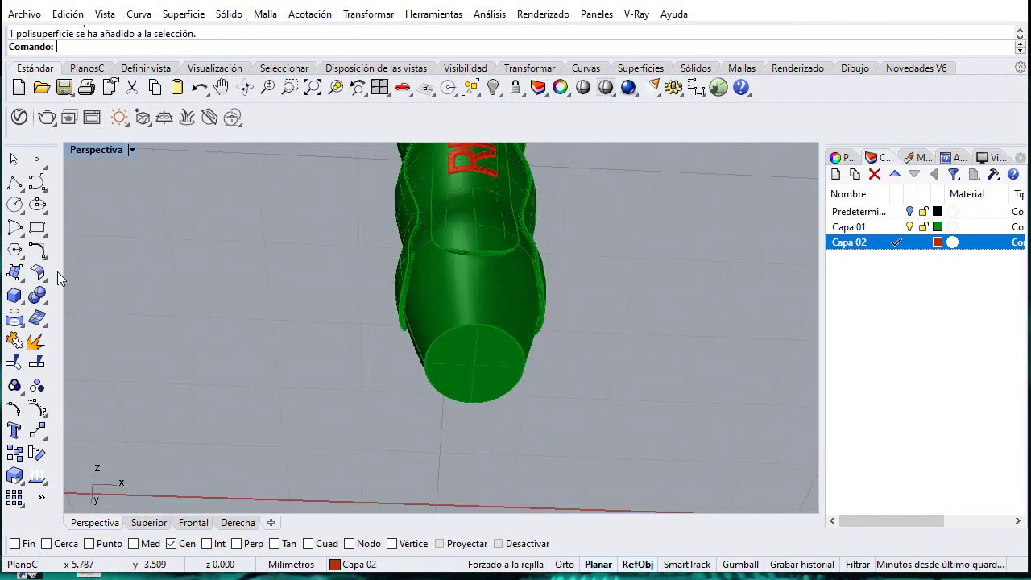
{"action": "left_click", "coordinate": [42, 251]}
{"action": "left_click", "coordinate": [85, 234]}
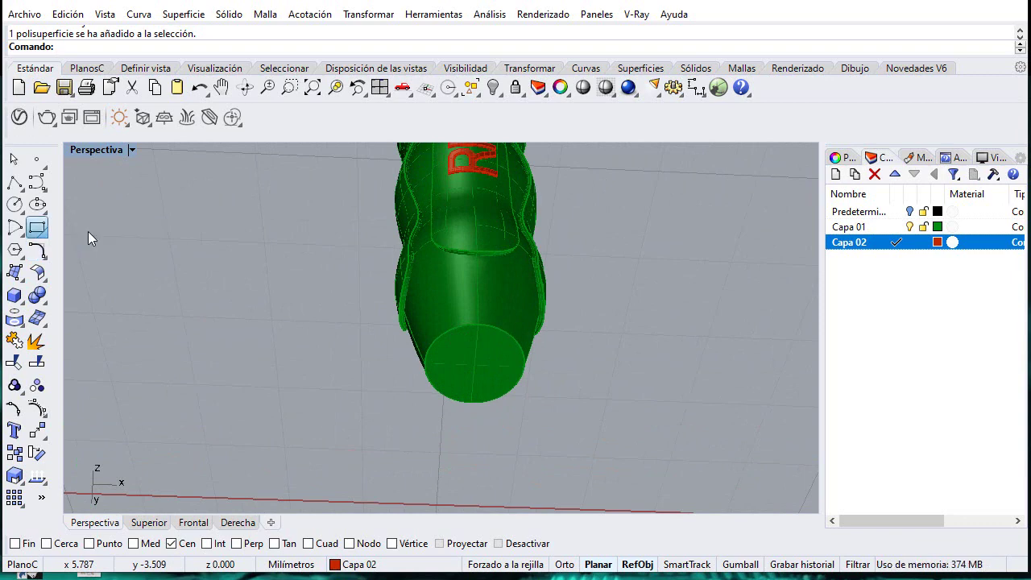
{"action": "left_click", "coordinate": [476, 365]}
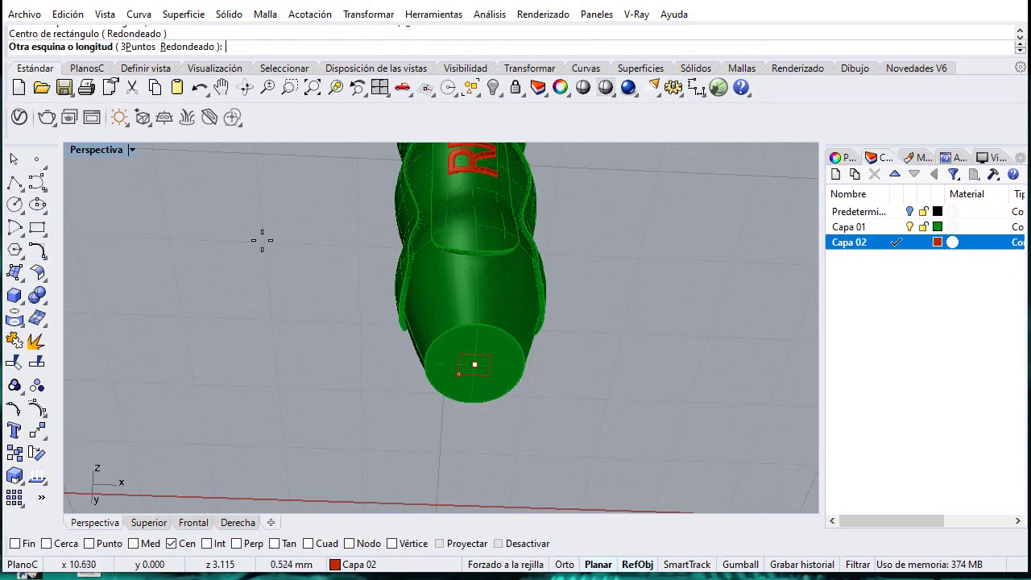
{"action": "double_click", "coordinate": [87, 151]}
{"action": "scroll", "coordinate": [330, 223], "scroll_direction": "up", "scroll_amount": 5}
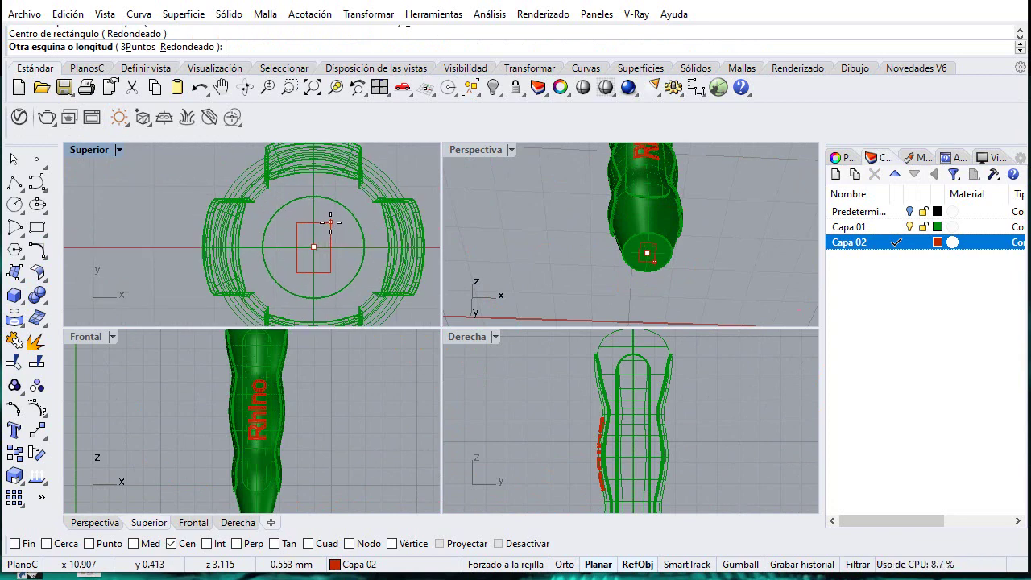
{"action": "type", "text": ".8"}
{"action": "key", "text": "Return"}
{"action": "type", "text": "."}
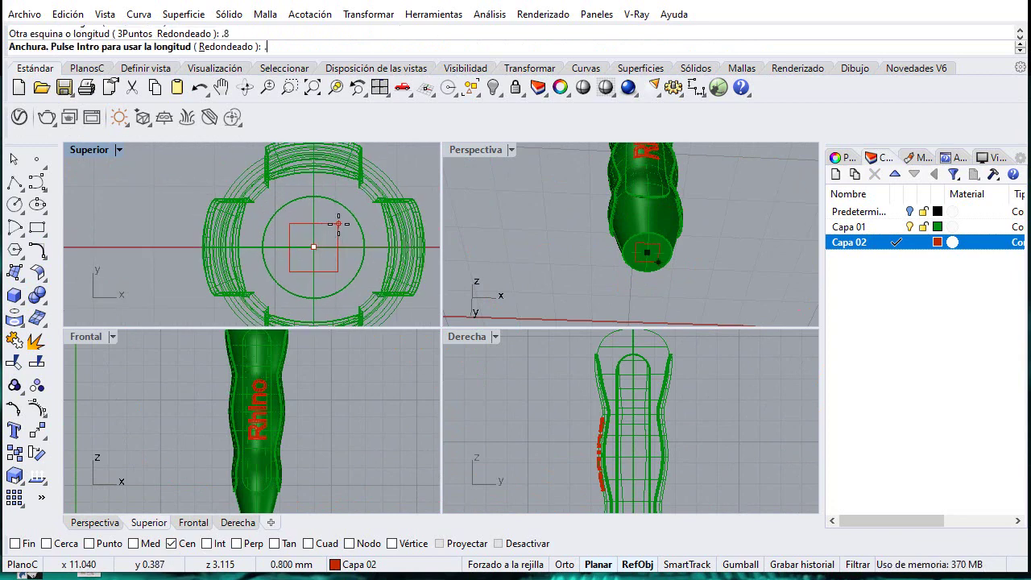
{"action": "type", "text": "8"}
{"action": "key", "text": "Return"}
Step: Extrude the square 16 mm downward from the handle as a solid, with extrusion to both sides turned off
{"action": "left_click", "coordinate": [339, 225]}
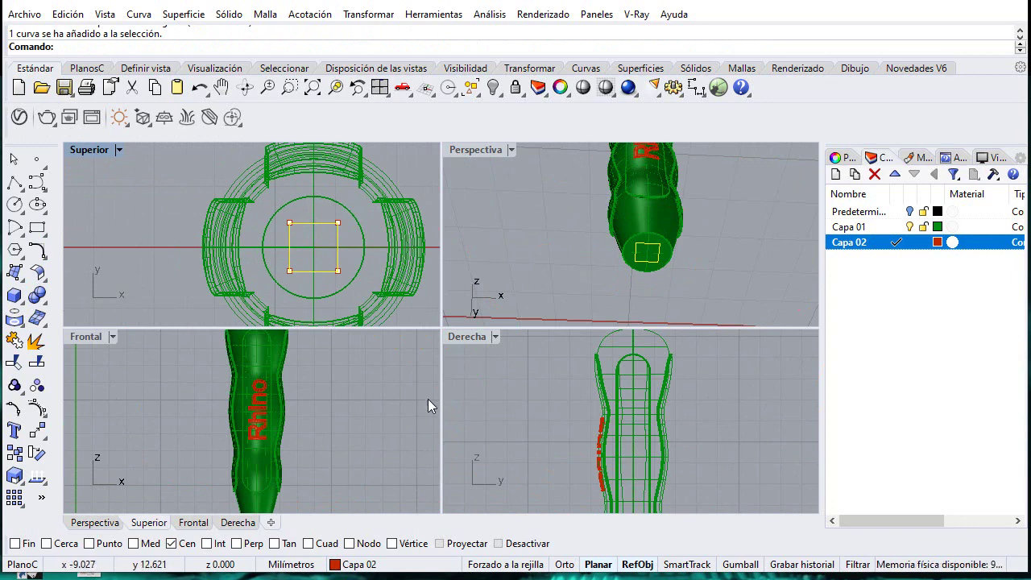
{"action": "scroll", "coordinate": [428, 399], "scroll_direction": "down", "scroll_amount": 6}
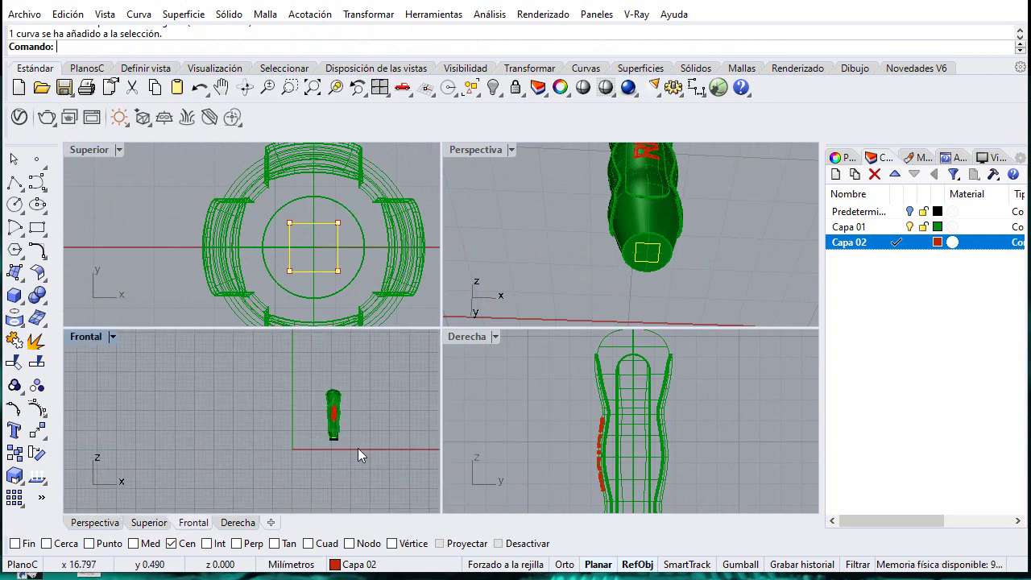
{"action": "left_click", "coordinate": [14, 298]}
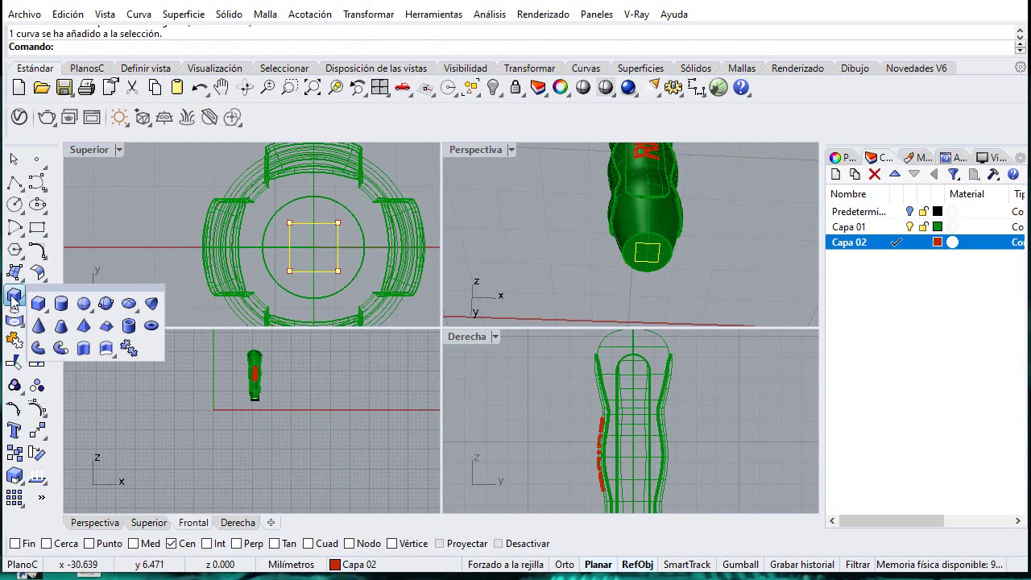
{"action": "left_click", "coordinate": [84, 348]}
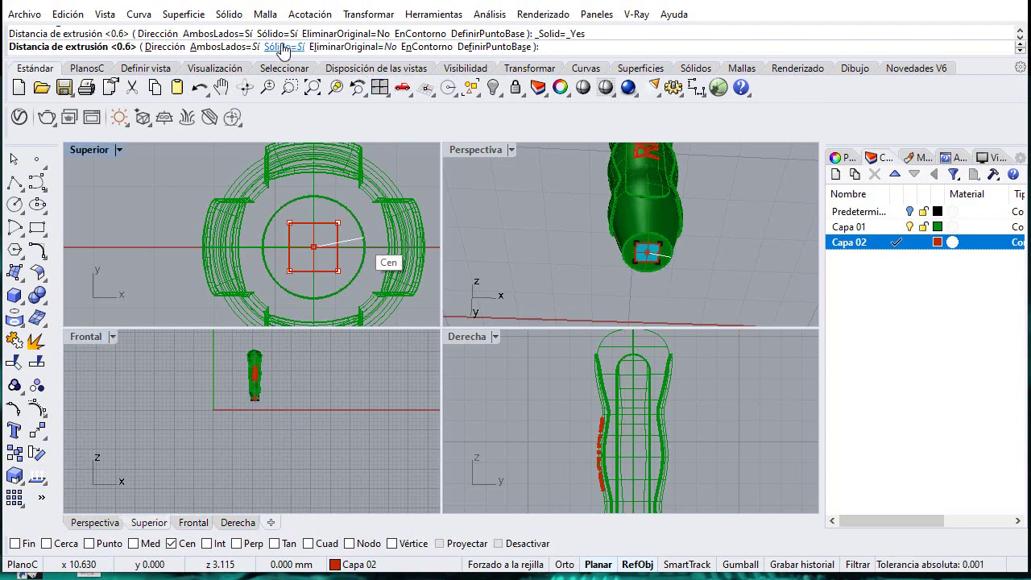
{"action": "left_click", "coordinate": [230, 46]}
{"action": "right_click_drag", "start_coordinate": [338, 470], "coordinate": [368, 468]}
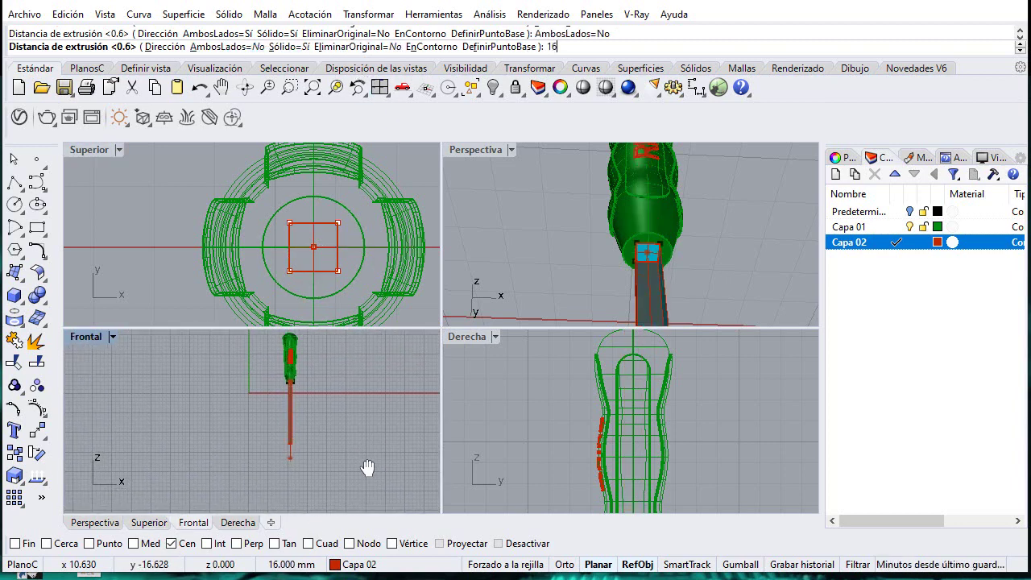
{"action": "type", "text": "16"}
{"action": "key", "text": "Return"}
{"action": "scroll", "coordinate": [527, 276], "scroll_direction": "down", "scroll_amount": 8}
{"action": "scroll", "coordinate": [628, 230], "scroll_direction": "down", "scroll_amount": 8}
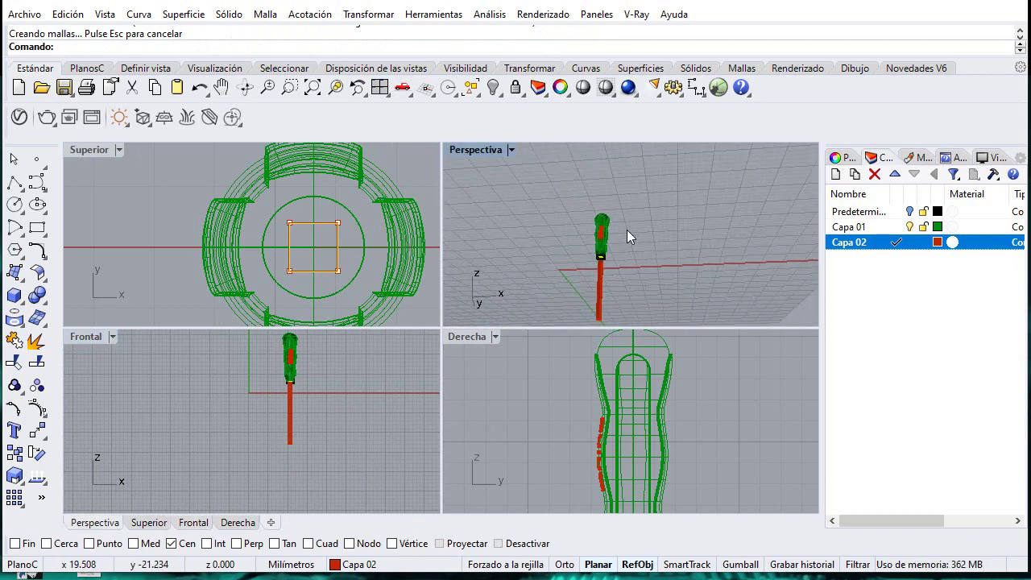
{"action": "right_click_drag", "start_coordinate": [629, 230], "coordinate": [642, 275]}
{"action": "double_click", "coordinate": [486, 154]}
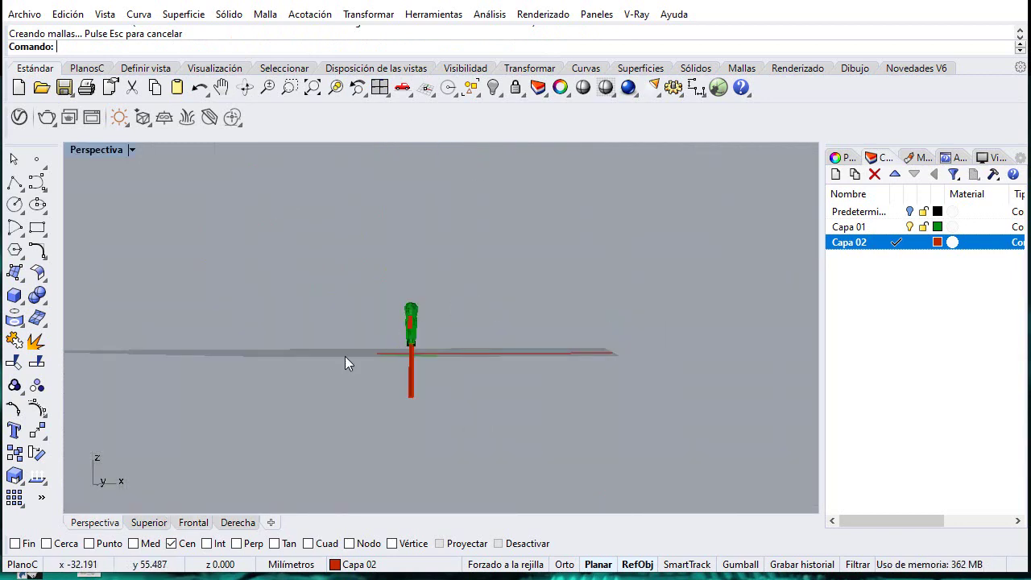
{"action": "scroll", "coordinate": [387, 362], "scroll_direction": "up", "scroll_amount": 10}
{"action": "right_click_drag", "start_coordinate": [392, 373], "coordinate": [442, 392]}
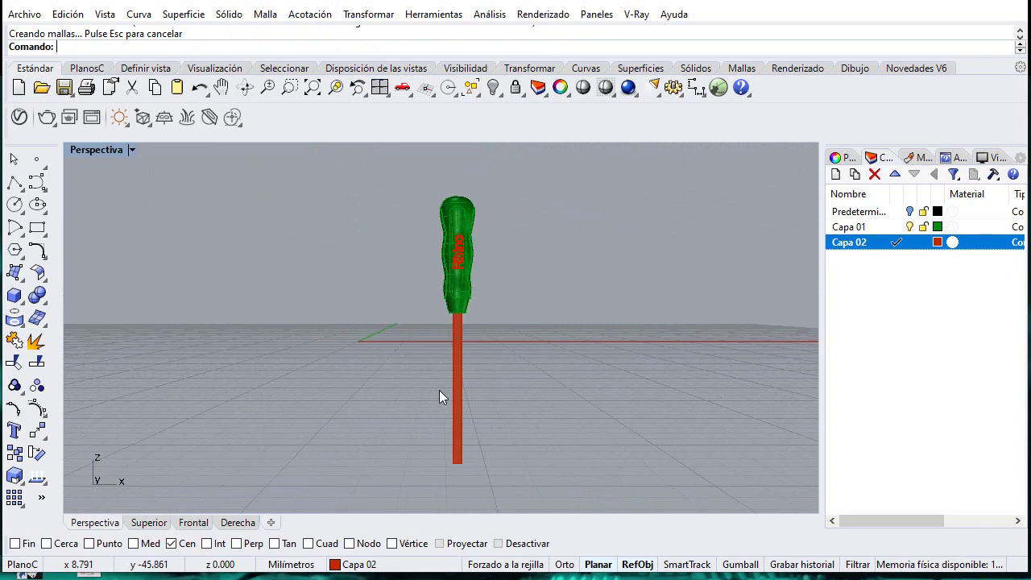
Step: Scale the square shaft in one direction from its upper end, lengthening it to 22 mm, with end-point snapping on
{"action": "left_click", "coordinate": [450, 391]}
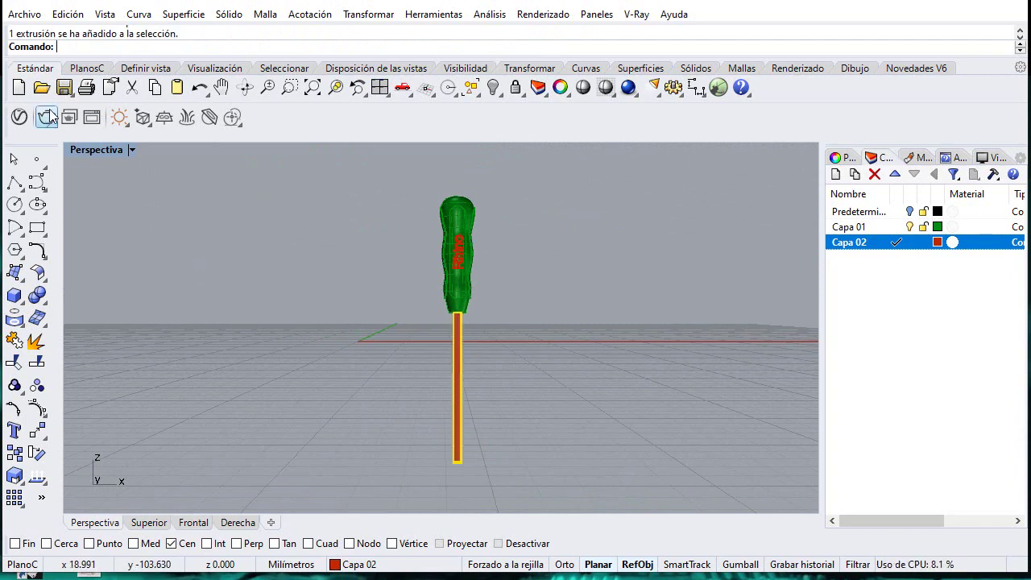
{"action": "double_click", "coordinate": [97, 150]}
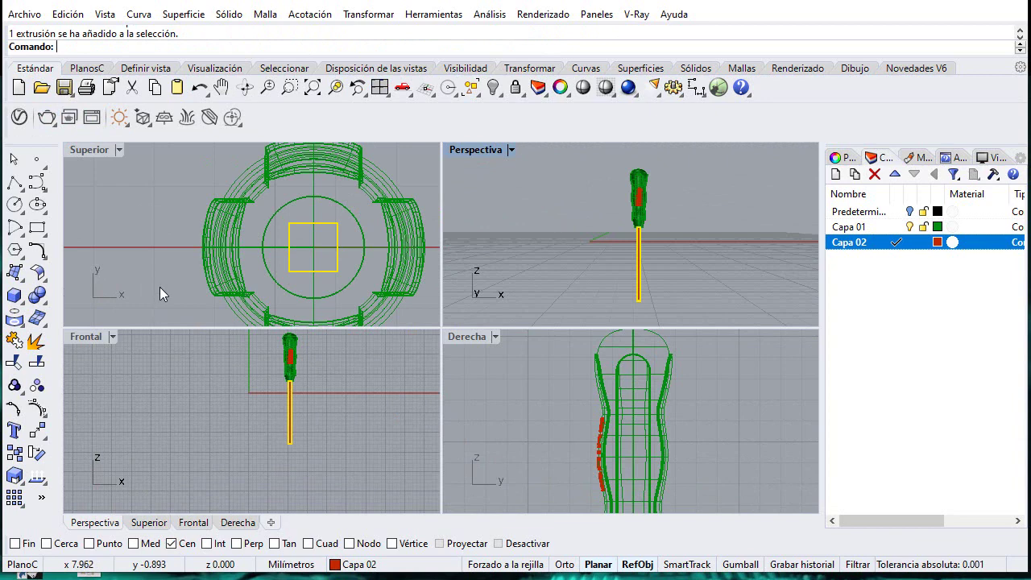
{"action": "left_click", "coordinate": [373, 14]}
{"action": "mouse_move", "coordinate": [409, 102]}
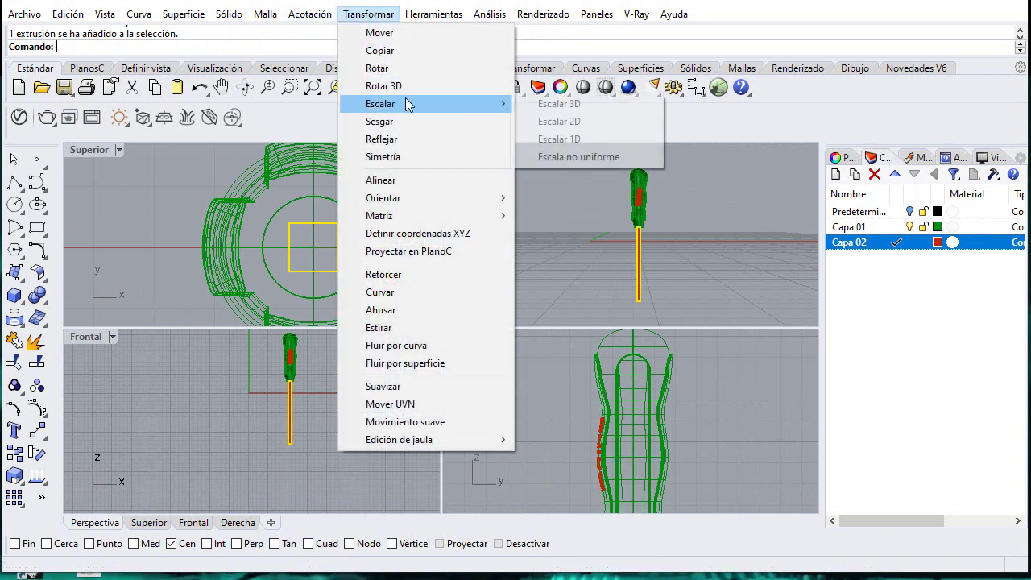
{"action": "left_click", "coordinate": [550, 137]}
{"action": "double_click", "coordinate": [85, 338]}
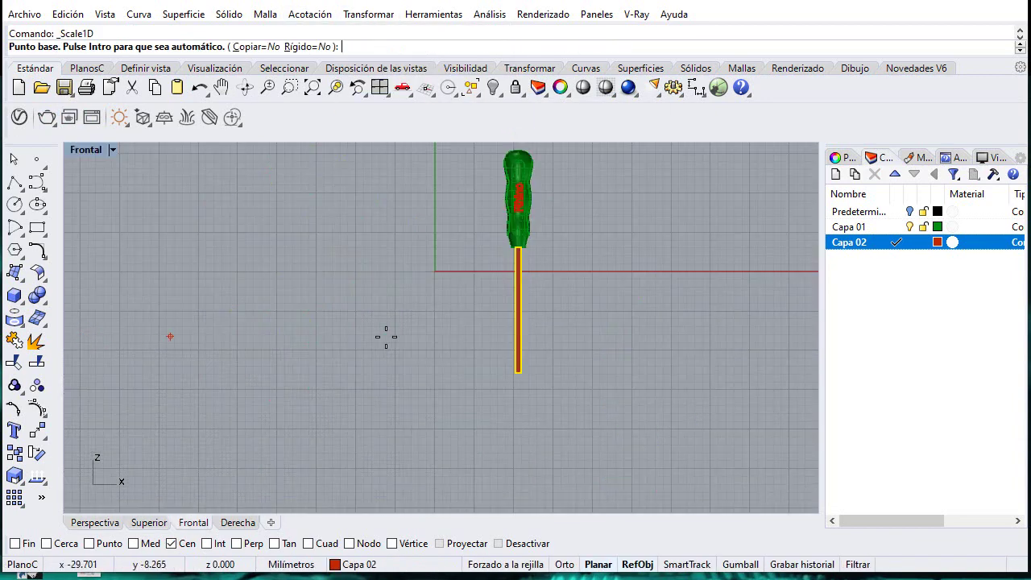
{"action": "scroll", "coordinate": [516, 317], "scroll_direction": "up", "scroll_amount": 8}
{"action": "right_click_drag", "start_coordinate": [516, 222], "coordinate": [529, 241]}
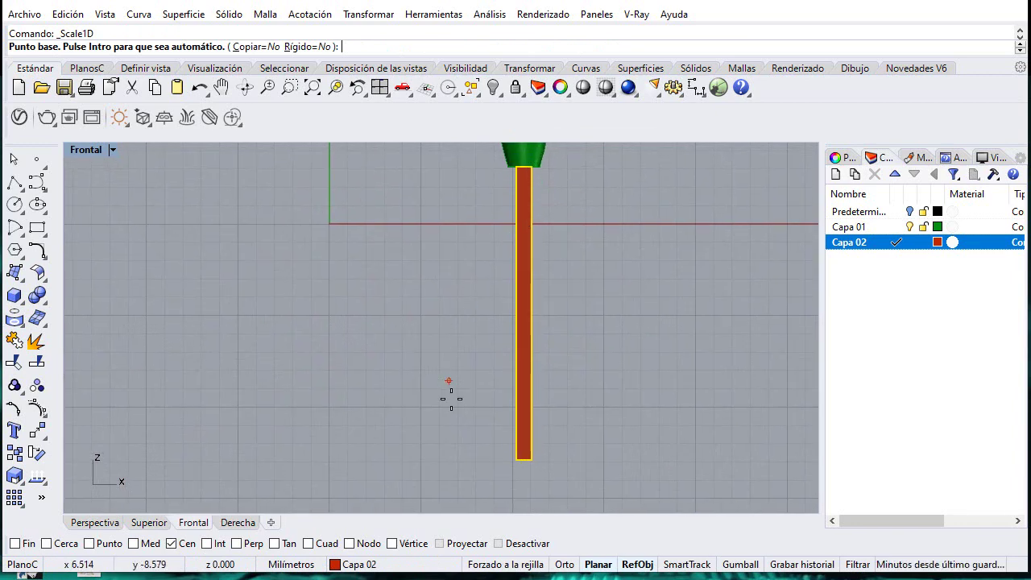
{"action": "left_click", "coordinate": [30, 544]}
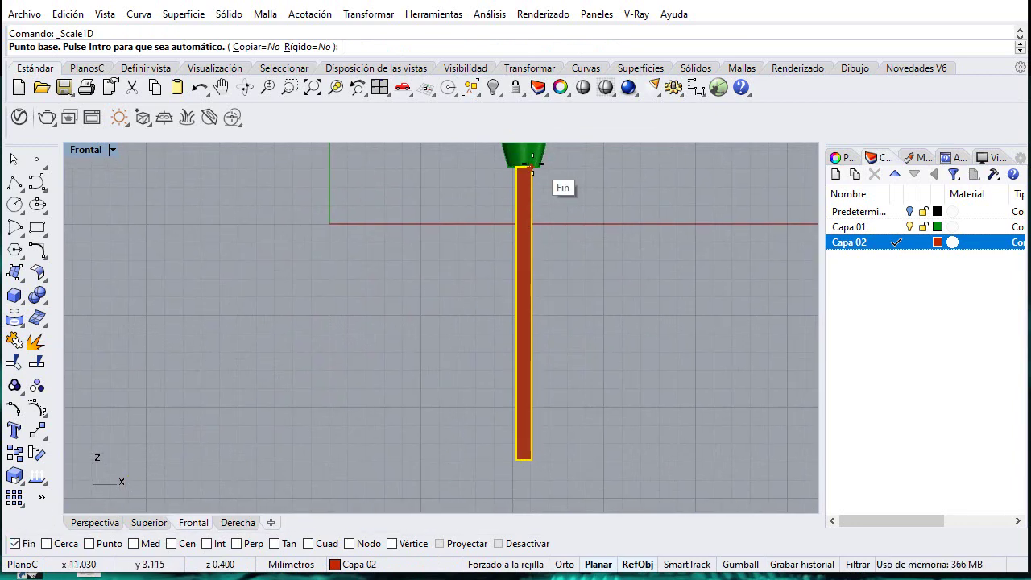
{"action": "left_click", "coordinate": [530, 168]}
{"action": "left_click", "coordinate": [531, 460]}
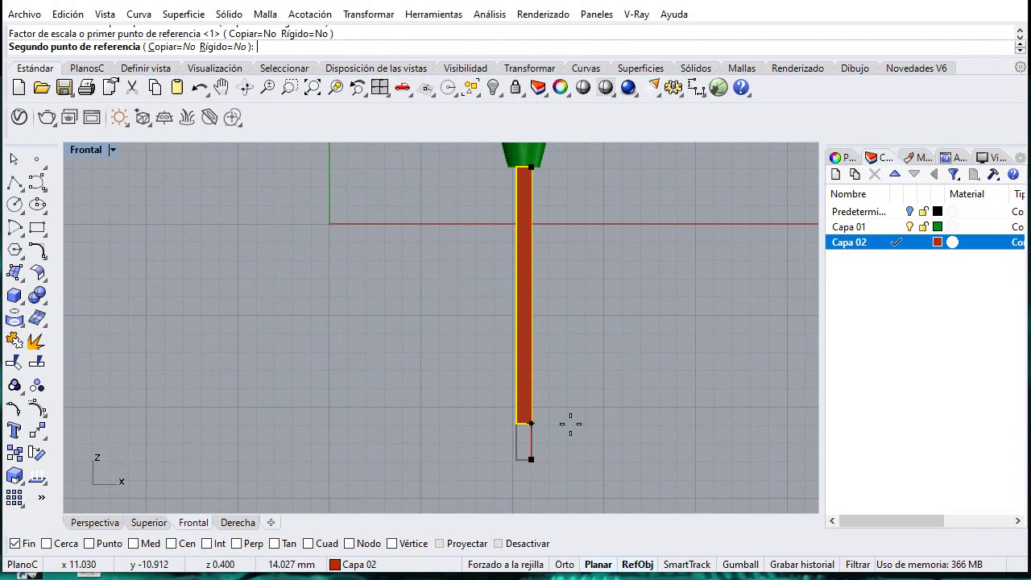
{"action": "type", "text": "22"}
{"action": "key", "text": "Return"}
{"action": "scroll", "coordinate": [573, 395], "scroll_direction": "down", "scroll_amount": 3}
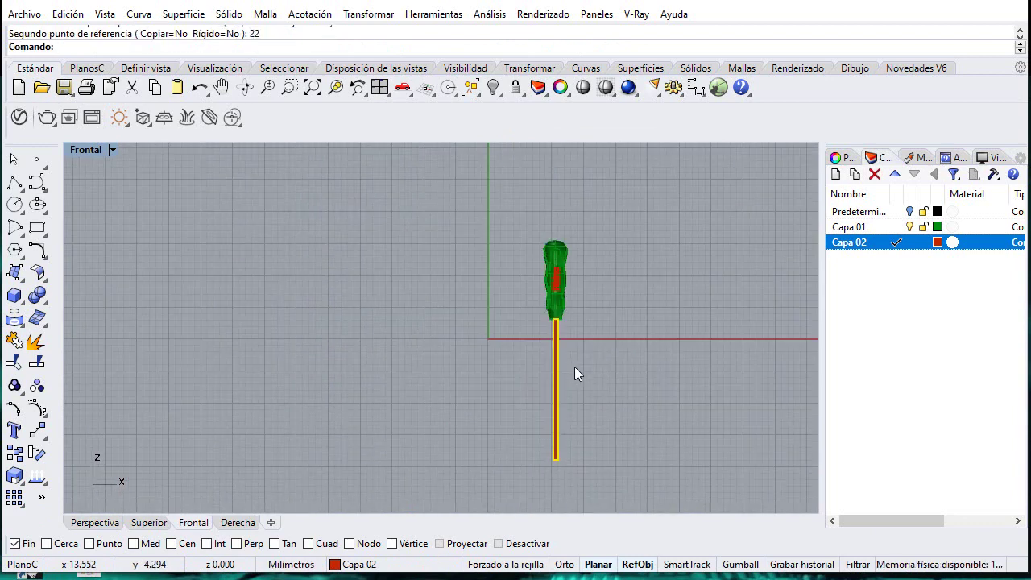
{"action": "left_click", "coordinate": [593, 342]}
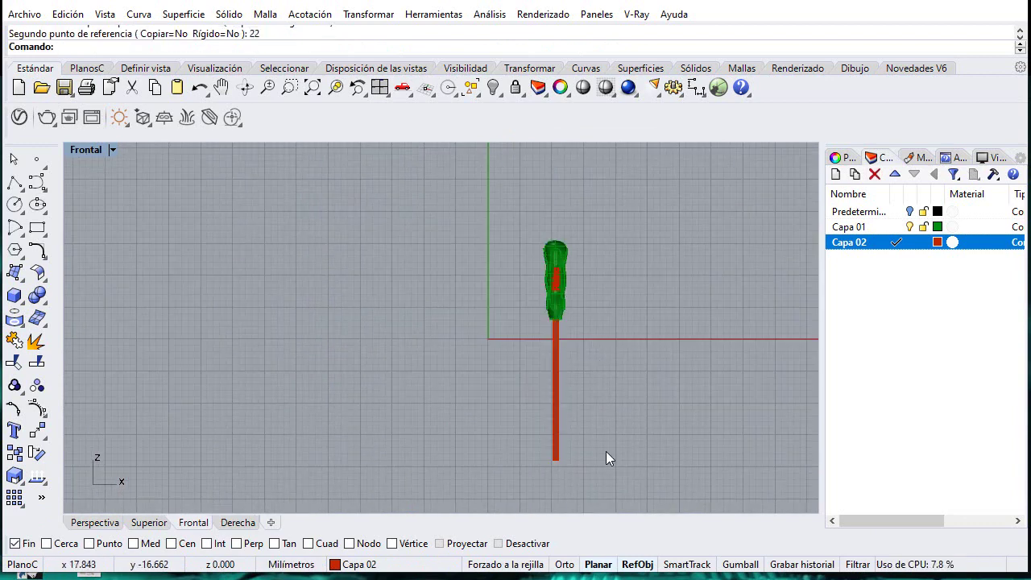
Step: Create the layer Capa 03, set its colour to white and make it the current layer
{"action": "scroll", "coordinate": [570, 477], "scroll_direction": "up", "scroll_amount": 10}
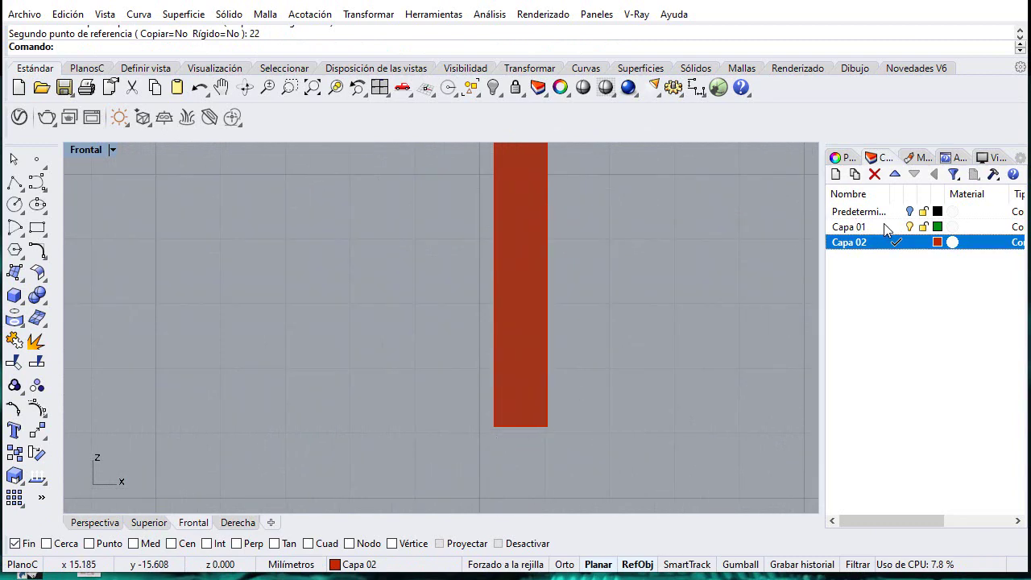
{"action": "left_click", "coordinate": [836, 174]}
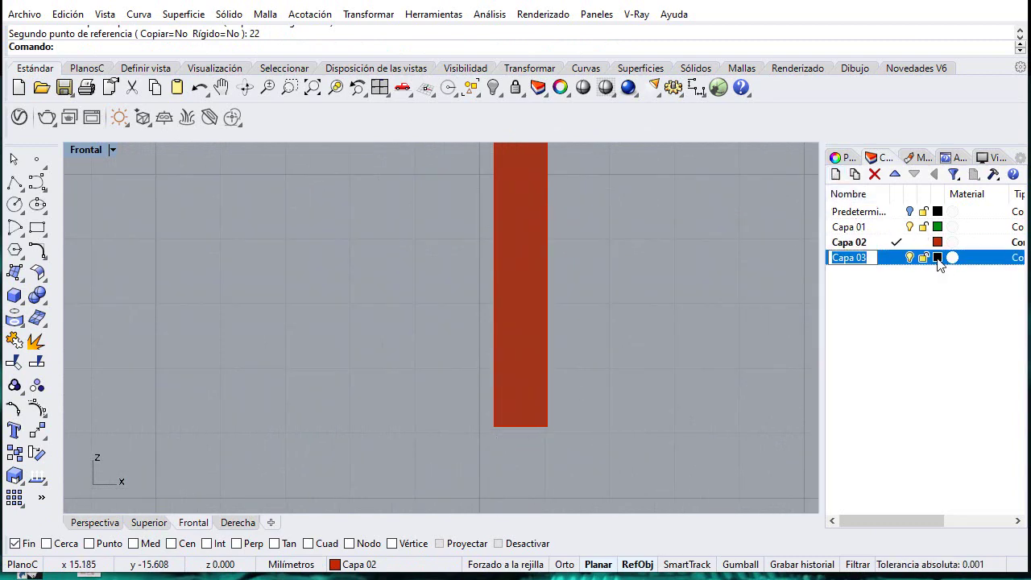
{"action": "left_click", "coordinate": [938, 258]}
{"action": "left_click", "coordinate": [888, 256]}
{"action": "left_click", "coordinate": [817, 530]}
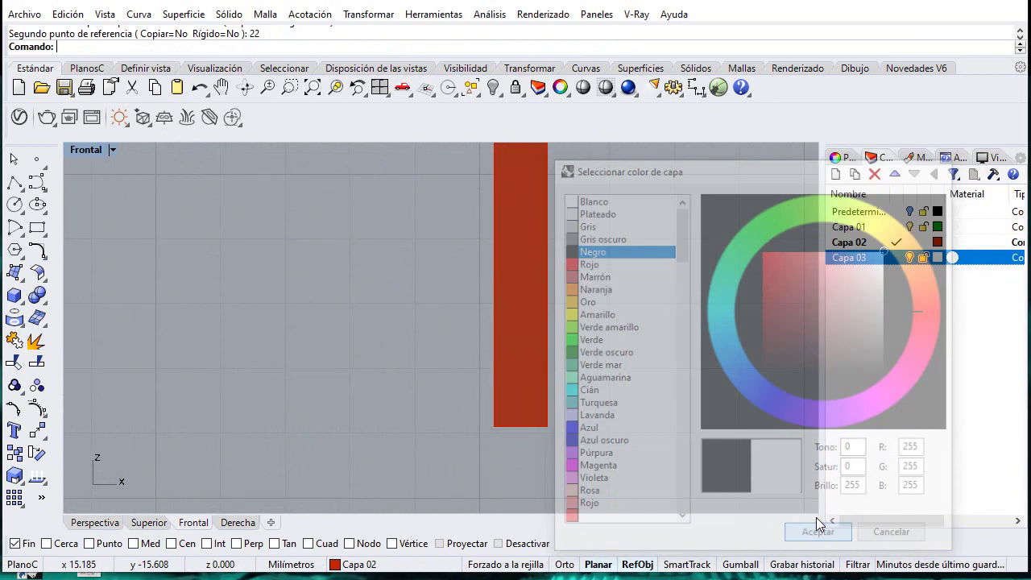
{"action": "left_click", "coordinate": [896, 259]}
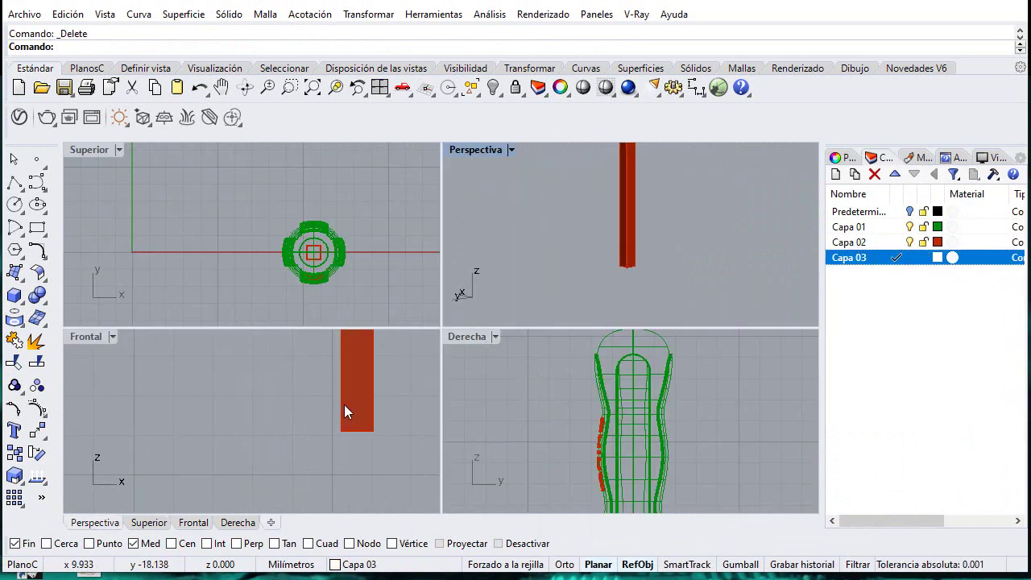
Step: Start a polyline at the shaft's lower outer corner in the front view and draw a 3.5 mm segment straight up its edge
{"action": "right_click_drag", "start_coordinate": [322, 410], "coordinate": [250, 409]}
{"action": "double_click", "coordinate": [87, 337]}
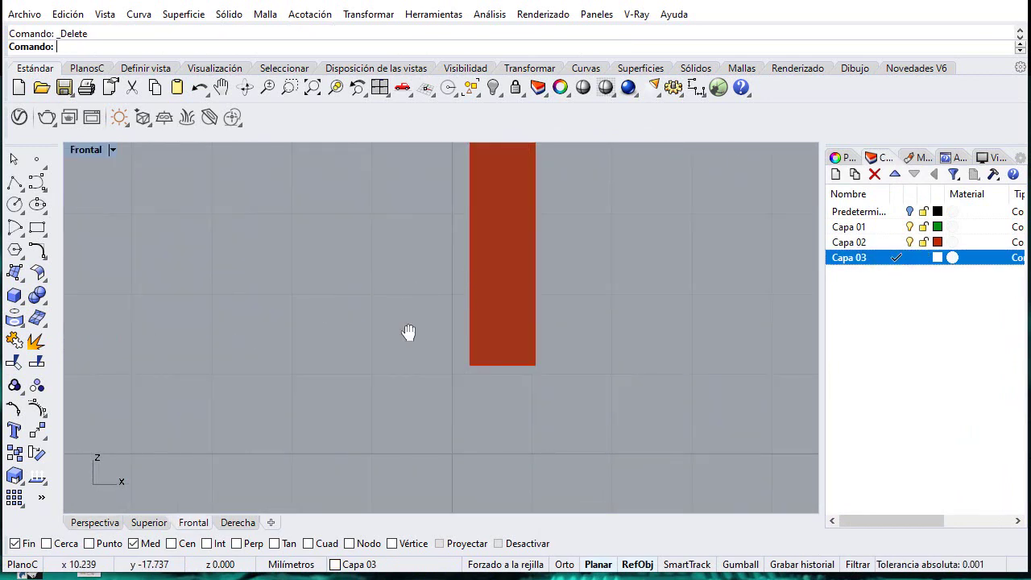
{"action": "right_click_drag", "start_coordinate": [409, 333], "coordinate": [356, 363]}
{"action": "left_click", "coordinate": [14, 182]}
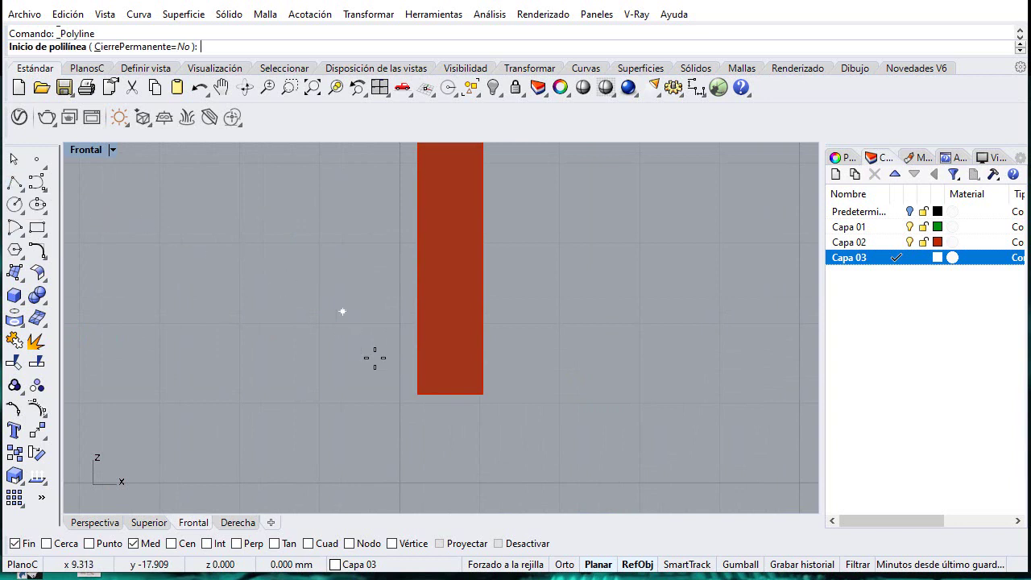
{"action": "left_click", "coordinate": [482, 394]}
{"action": "scroll", "coordinate": [515, 333], "scroll_direction": "down", "scroll_amount": 1}
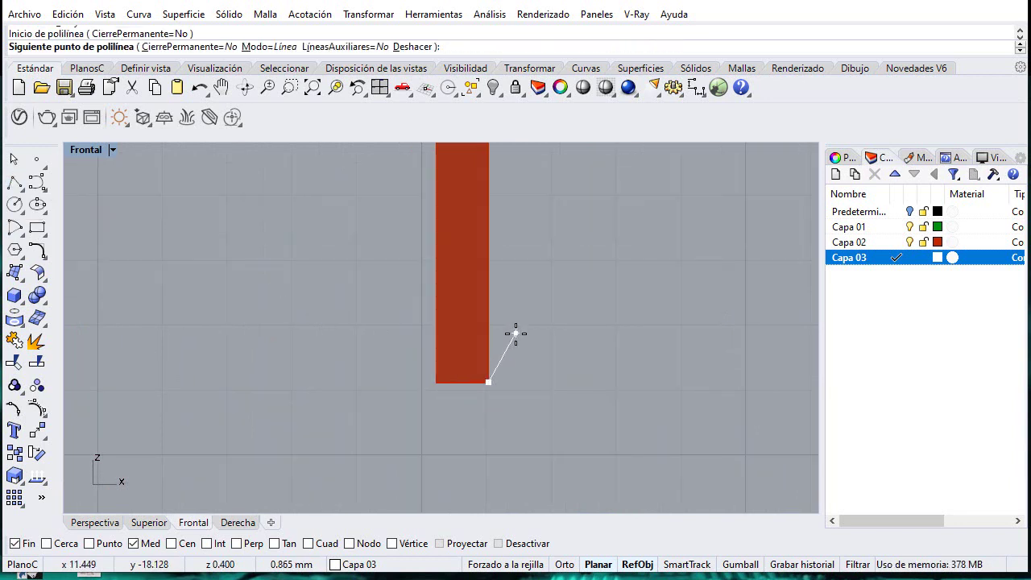
{"action": "type", "text": "3.5"}
{"action": "key", "text": "Return"}
{"action": "scroll", "coordinate": [516, 333], "scroll_direction": "down", "scroll_amount": 3}
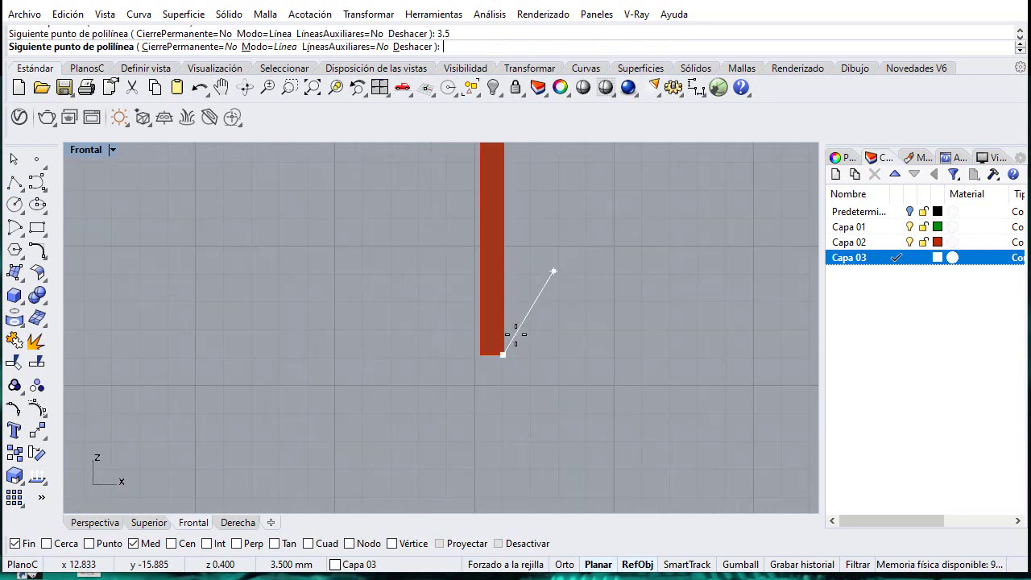
{"action": "key", "text": "F8"}
{"action": "key", "text": "F8"}
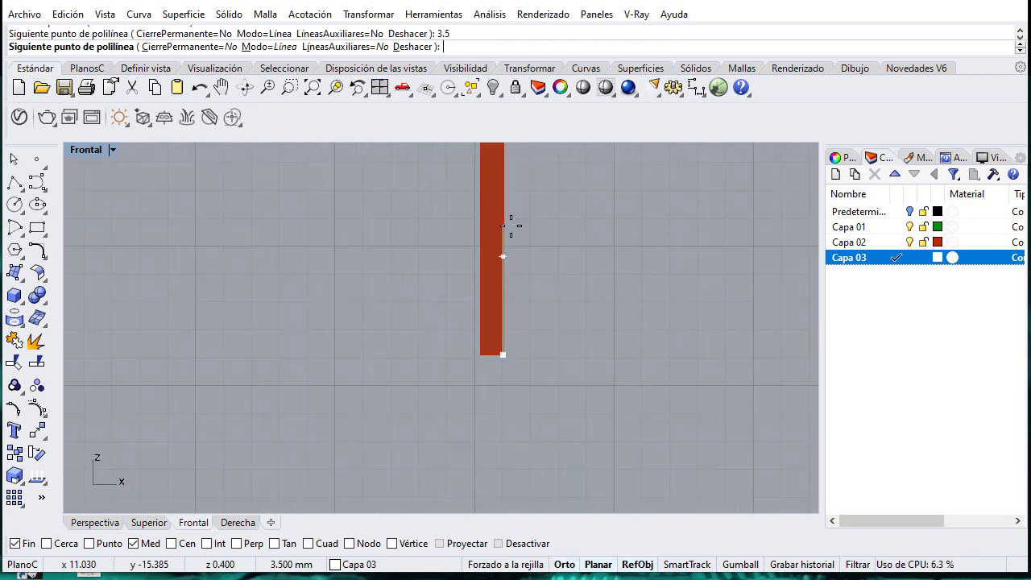
{"action": "left_click", "coordinate": [504, 257]}
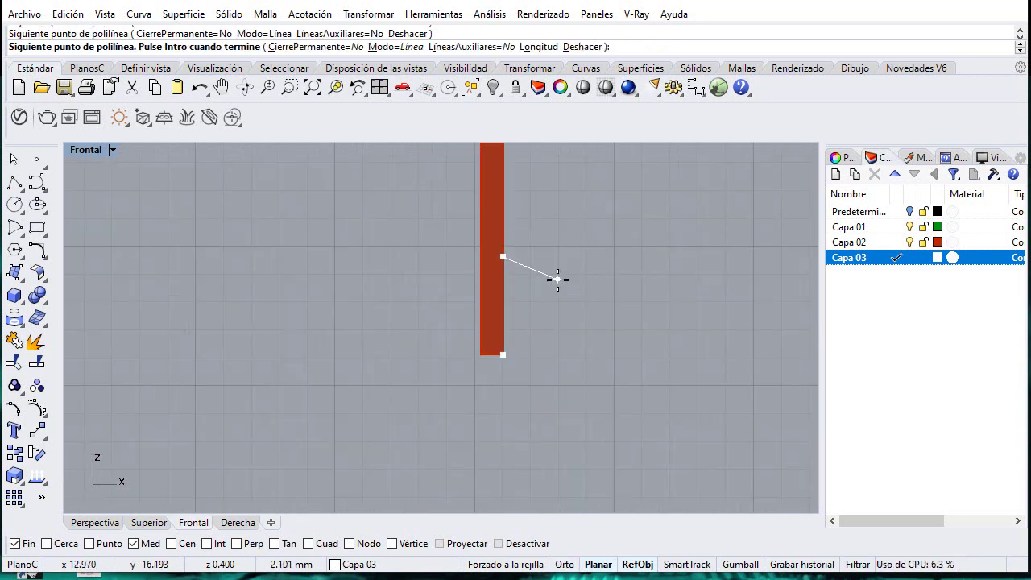
Step: Add a 0.5 mm horizontal segment outward from the shaft and finish the polyline
{"action": "type", "text": ".5"}
{"action": "key", "text": "Return"}
{"action": "key", "text": "F8"}
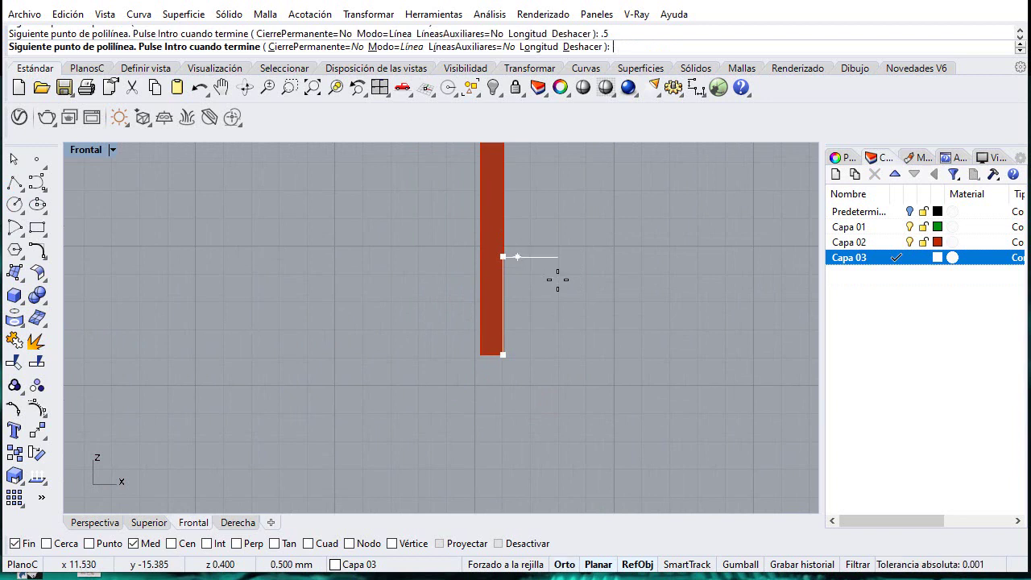
{"action": "left_click", "coordinate": [557, 280], "text": "shift"}
{"action": "right_click", "coordinate": [558, 280]}
Step: Start a second polyline at the shaft's lower right corner in the front view with a 0.1 mm segment straight down
{"action": "left_click", "coordinate": [509, 255]}
{"action": "scroll", "coordinate": [508, 369], "scroll_direction": "up", "scroll_amount": 4}
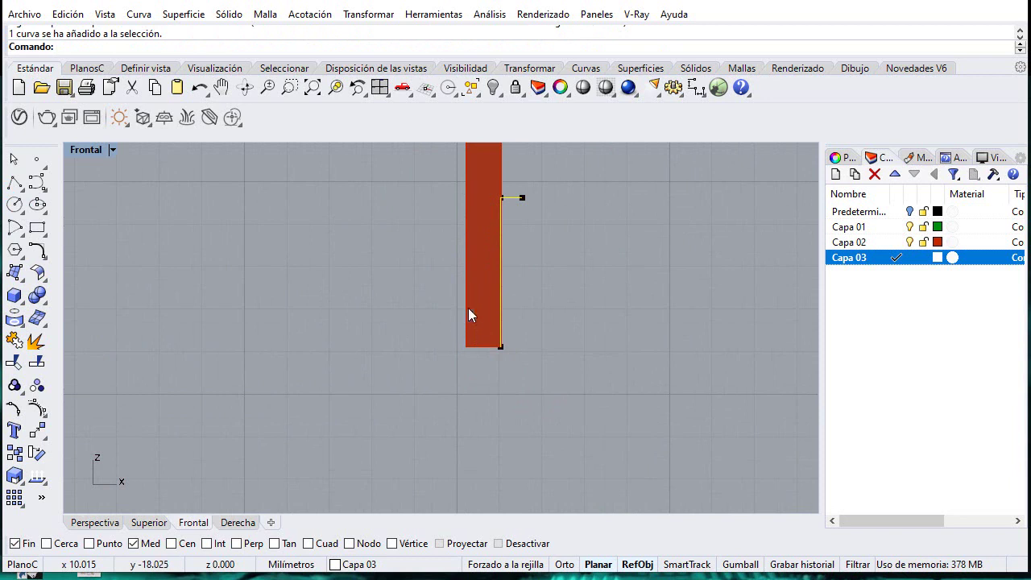
{"action": "right_click", "coordinate": [534, 290]}
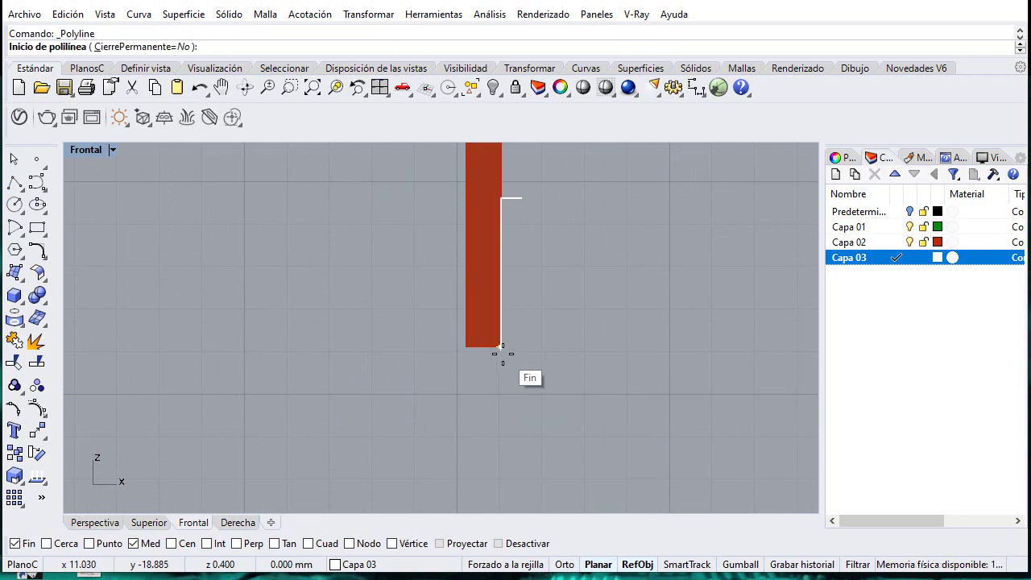
{"action": "left_click", "coordinate": [503, 353]}
{"action": "type", "text": ".1"}
{"action": "key", "text": "Return"}
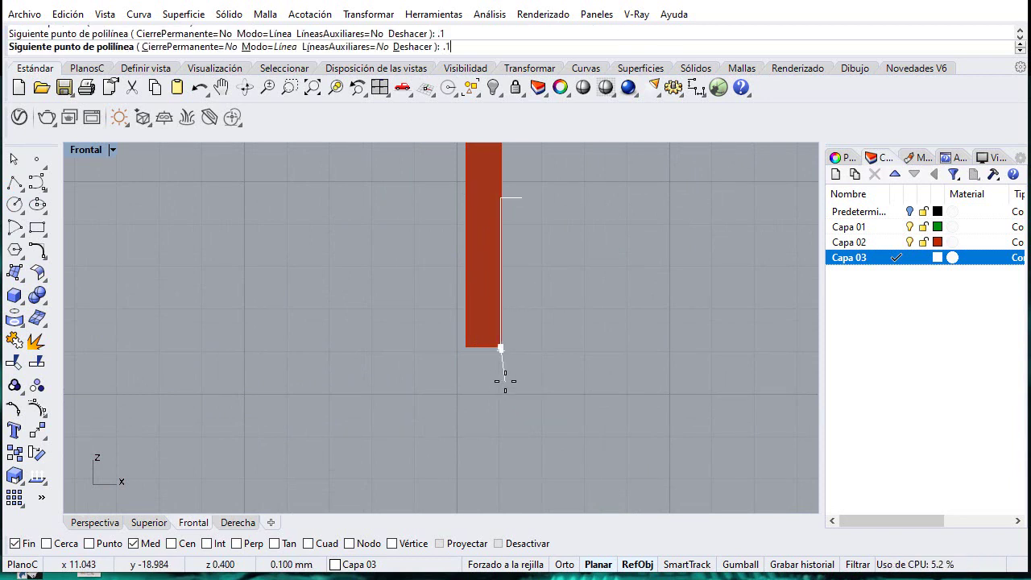
{"action": "left_click", "coordinate": [506, 382]}
Step: Add a 0.3 mm horizontal segment inward beneath the shaft and finish the polyline
{"action": "scroll", "coordinate": [463, 350], "scroll_direction": "up", "scroll_amount": 5}
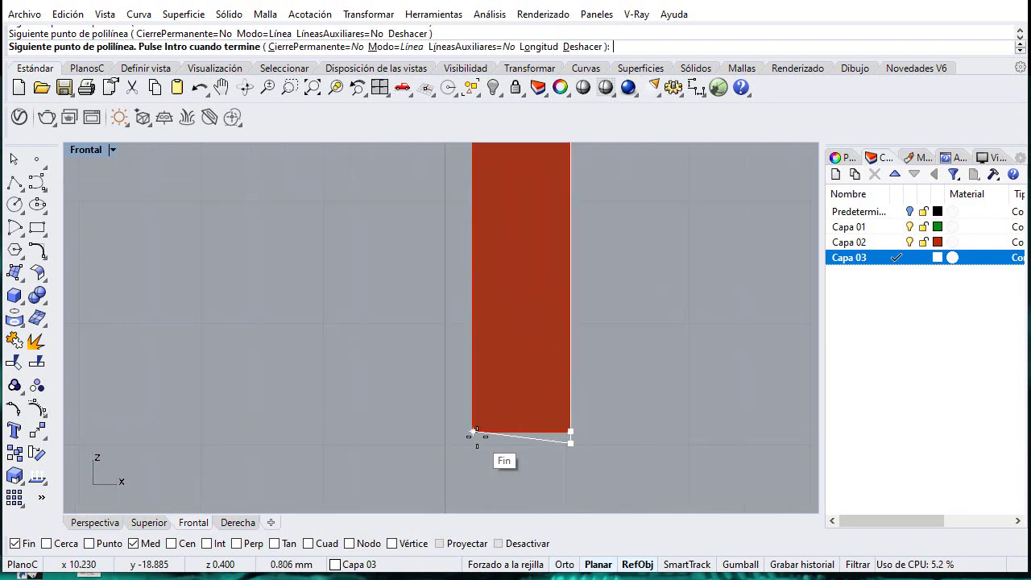
{"action": "type", "text": ".3"}
{"action": "key", "text": "Return"}
{"action": "left_click", "coordinate": [467, 456], "text": "shift"}
{"action": "right_click", "coordinate": [467, 456]}
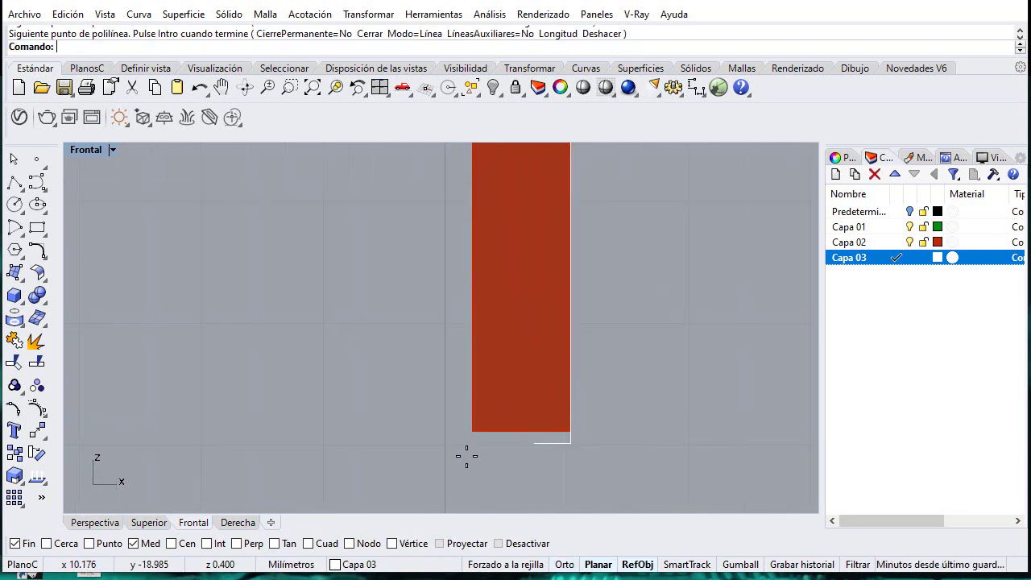
Step: Mirror both polylines across the vertical centreline of the shaft, starting the mirror plane at the midpoint of its lower edge
{"action": "left_click_drag", "start_coordinate": [562, 440], "coordinate": [562, 440]}
{"action": "left_click", "coordinate": [573, 314]}
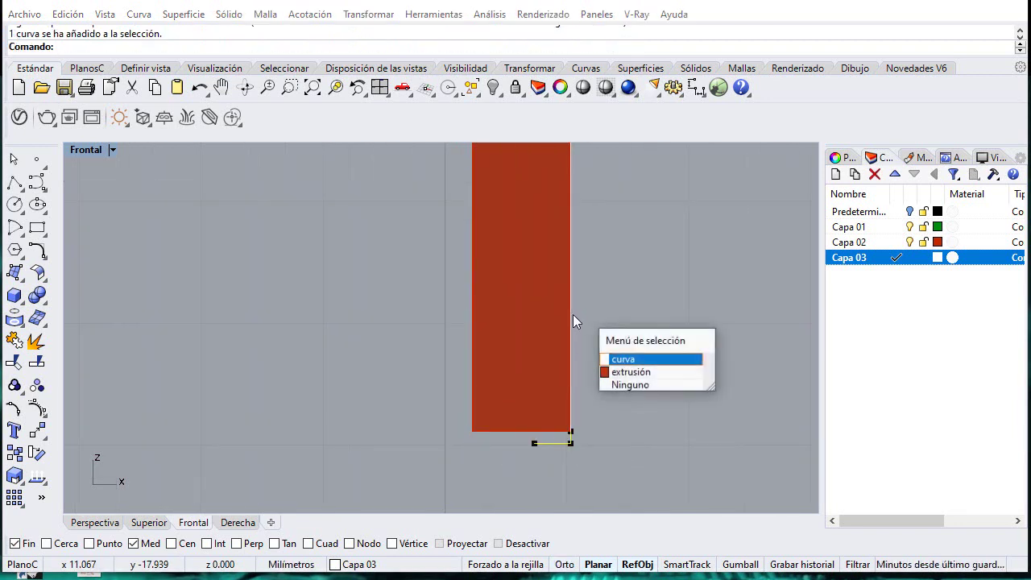
{"action": "left_click", "coordinate": [619, 357]}
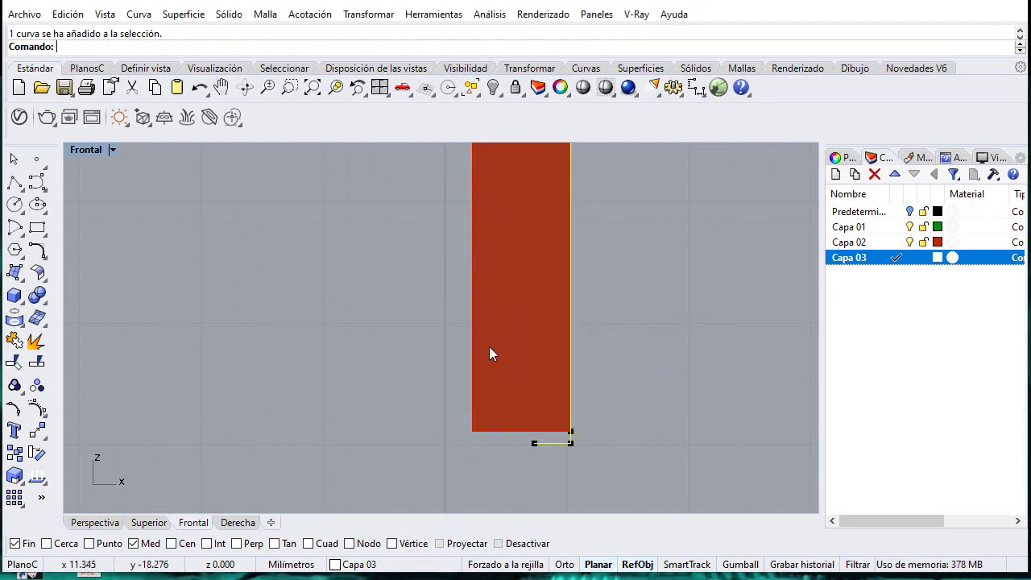
{"action": "left_click", "coordinate": [41, 434]}
{"action": "left_click", "coordinate": [174, 437]}
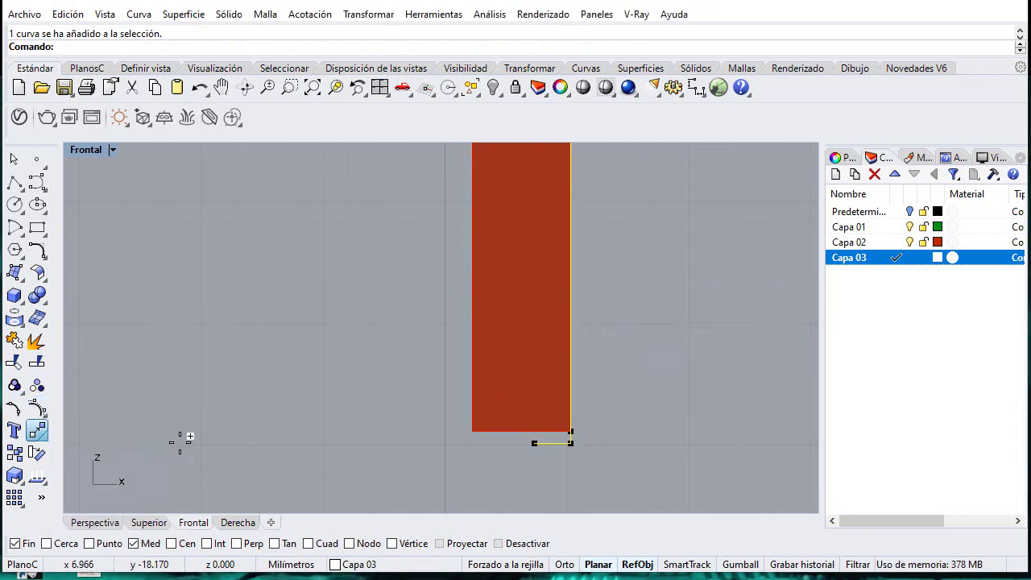
{"action": "left_click", "coordinate": [524, 430]}
{"action": "left_click", "coordinate": [512, 333], "text": "shift"}
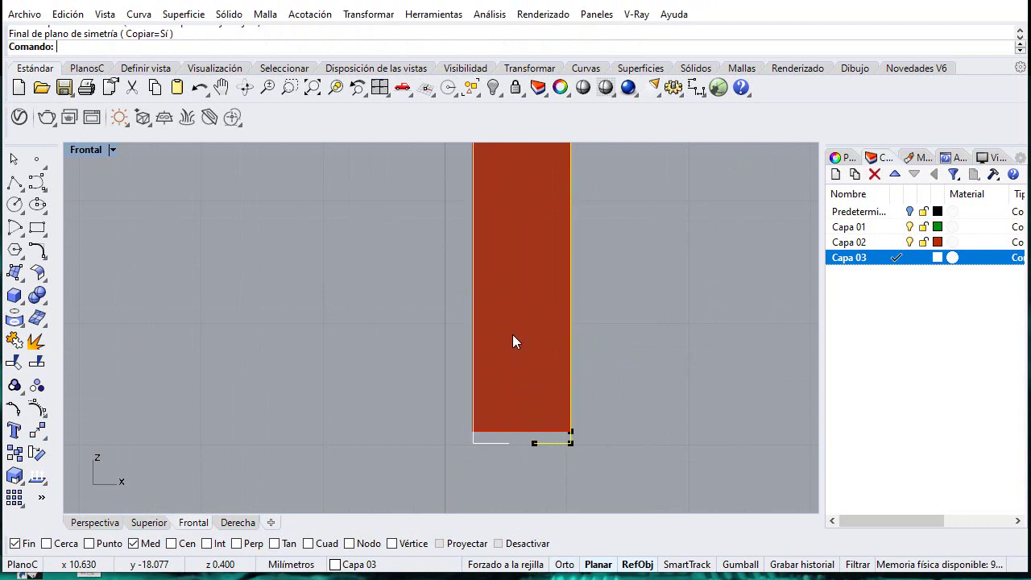
{"action": "scroll", "coordinate": [528, 436], "scroll_direction": "down", "scroll_amount": 4}
{"action": "right_click_drag", "start_coordinate": [495, 301], "coordinate": [531, 329]}
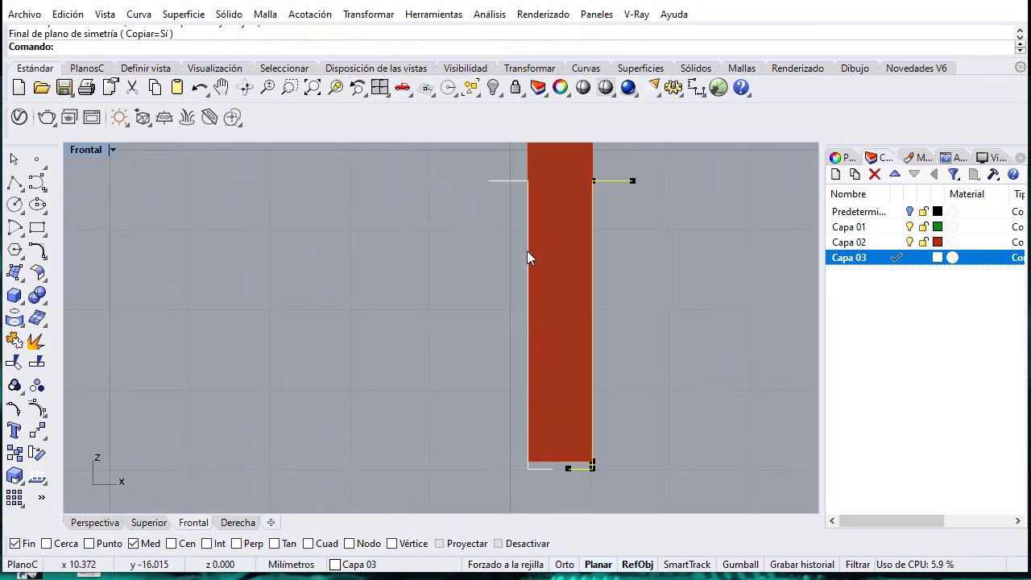
{"action": "left_click", "coordinate": [373, 303]}
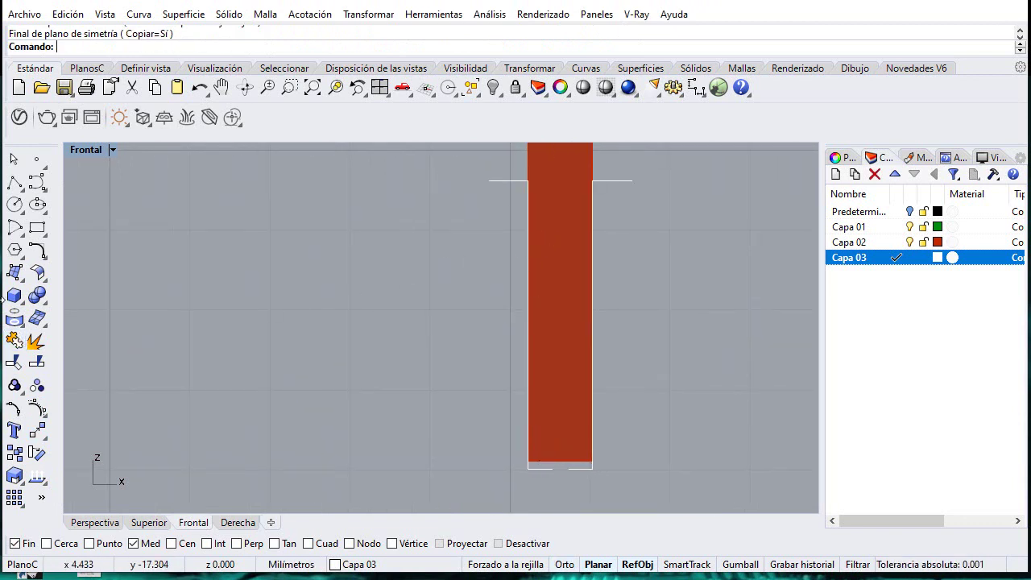
Step: Draw a 0.12 mm horizontal guide line inward from the midpoint of the vertical line on the shaft's left edge
{"action": "left_click", "coordinate": [15, 182]}
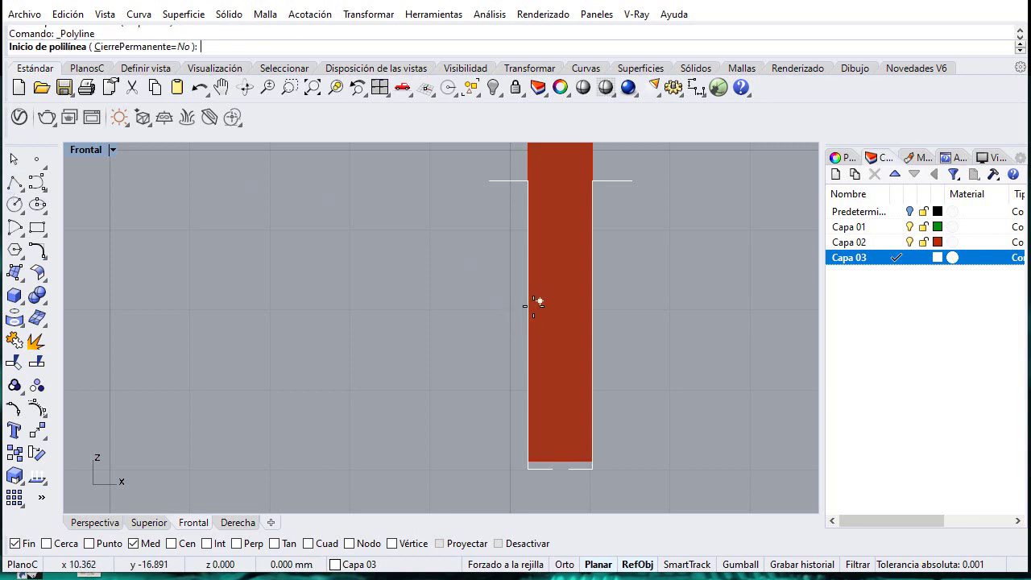
{"action": "left_click", "coordinate": [528, 321]}
{"action": "type", "text": ".12"}
{"action": "key", "text": "Return"}
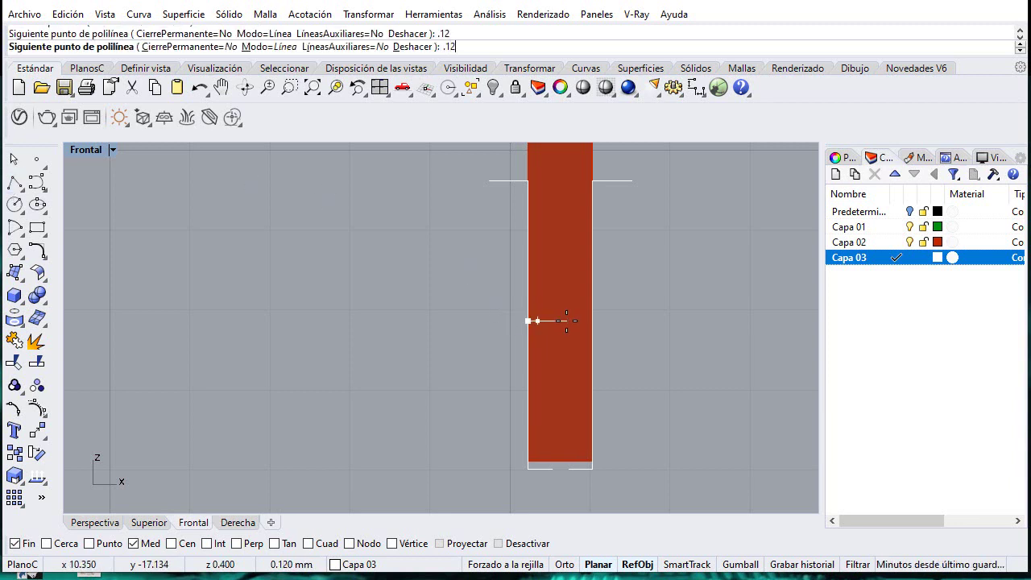
{"action": "left_click", "coordinate": [567, 320]}
{"action": "key", "text": "Return"}
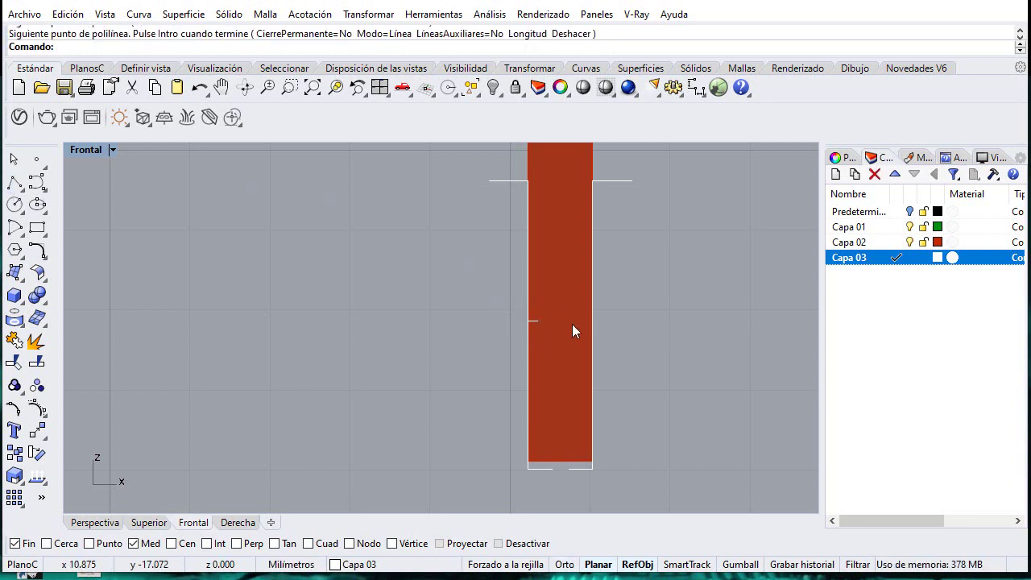
Step: Draw an arc from the upper left outer line end to the lower left inner line end, passing through the guide line's inner end
{"action": "left_click", "coordinate": [14, 228]}
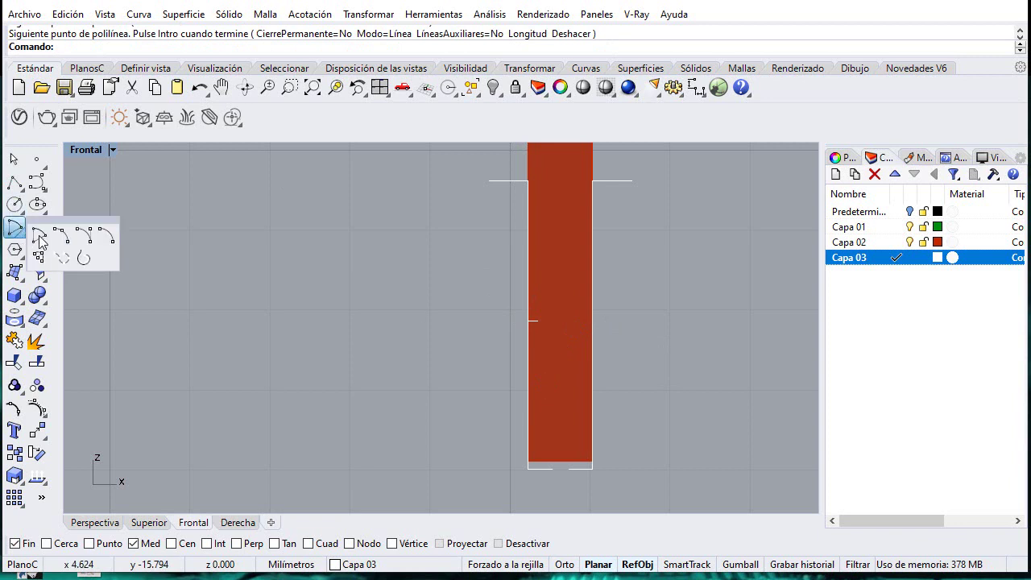
{"action": "left_click", "coordinate": [60, 238]}
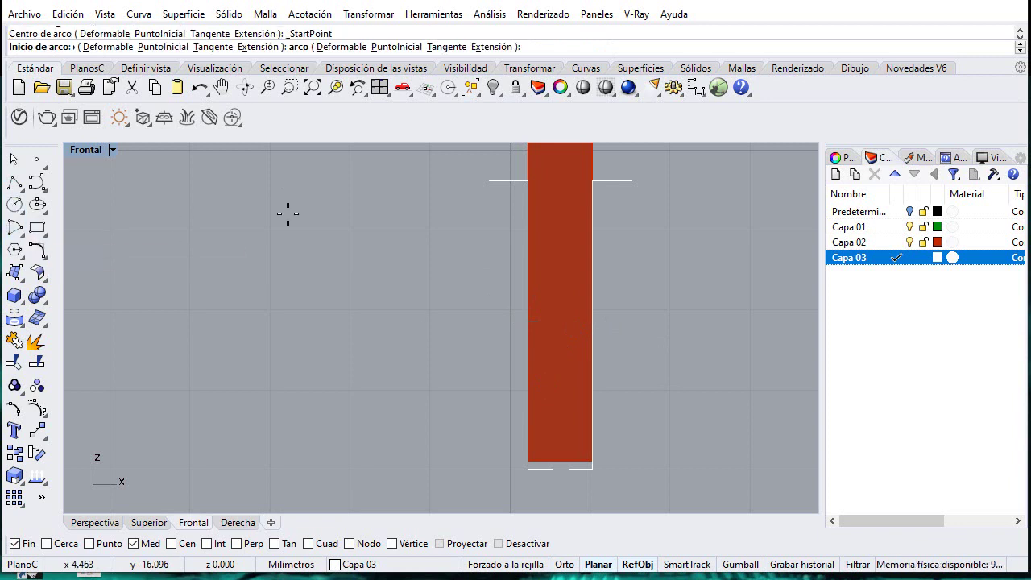
{"action": "left_click", "coordinate": [489, 181]}
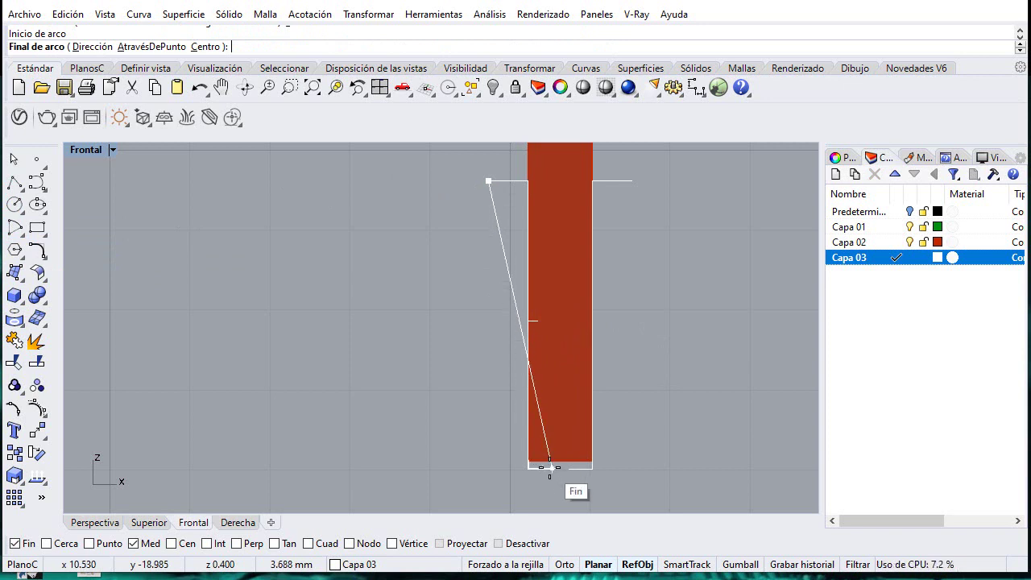
{"action": "left_click", "coordinate": [552, 467]}
{"action": "left_click", "coordinate": [537, 320]}
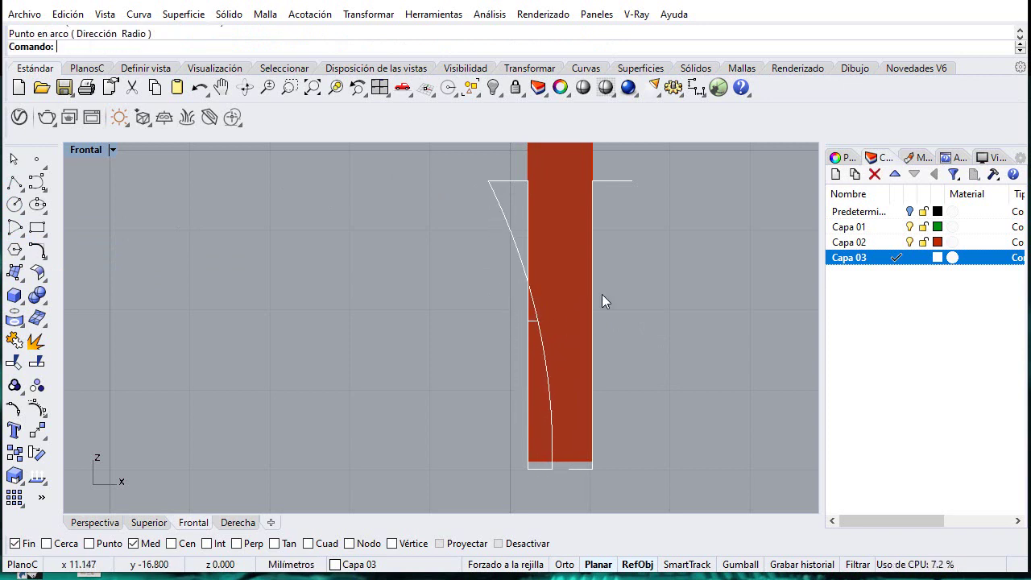
Step: Mirror the arc across the shaft's vertical centreline to create its counterpart on the right side
{"action": "left_click", "coordinate": [537, 356]}
{"action": "left_click", "coordinate": [622, 397]}
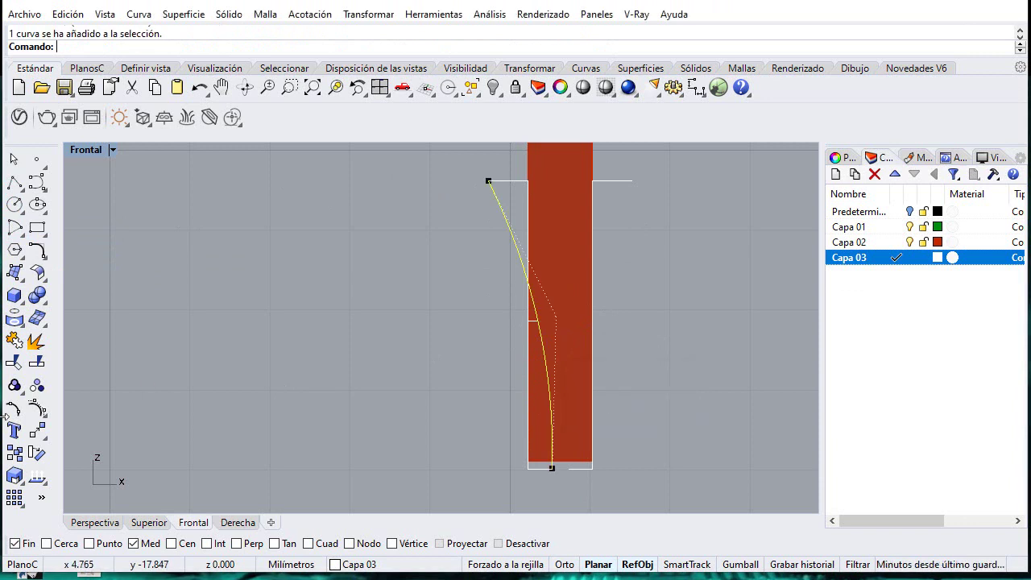
{"action": "left_click", "coordinate": [42, 434]}
{"action": "left_click", "coordinate": [172, 439]}
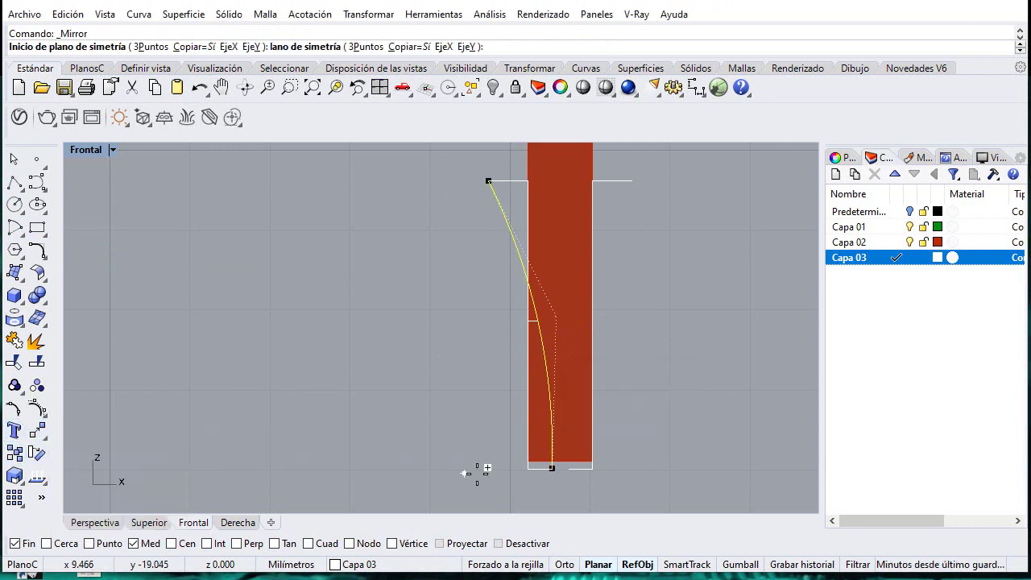
{"action": "scroll", "coordinate": [553, 466], "scroll_direction": "up", "scroll_amount": 3}
{"action": "left_click", "coordinate": [544, 451]}
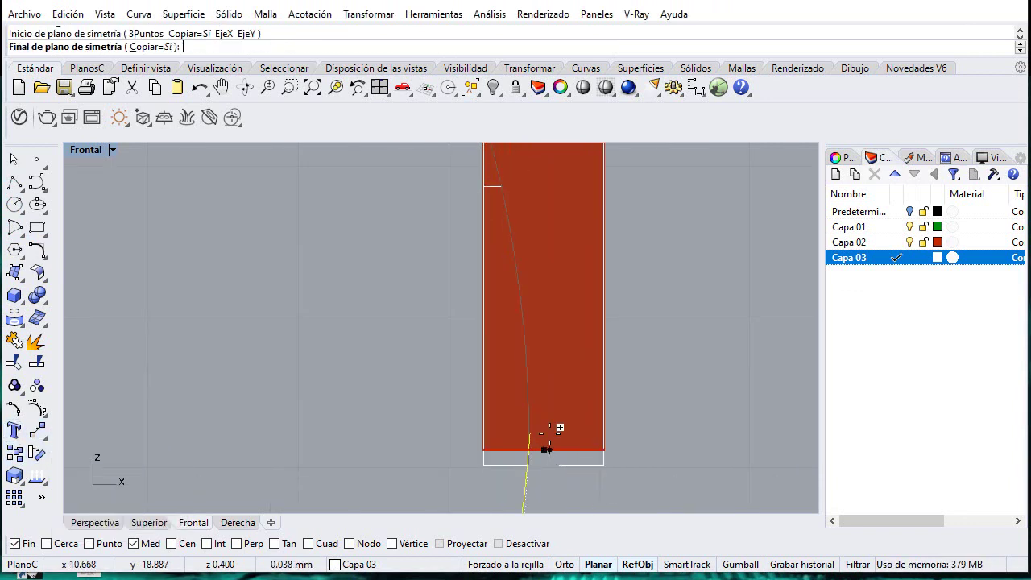
{"action": "left_click", "coordinate": [544, 299]}
{"action": "scroll", "coordinate": [584, 444], "scroll_direction": "down", "scroll_amount": 3}
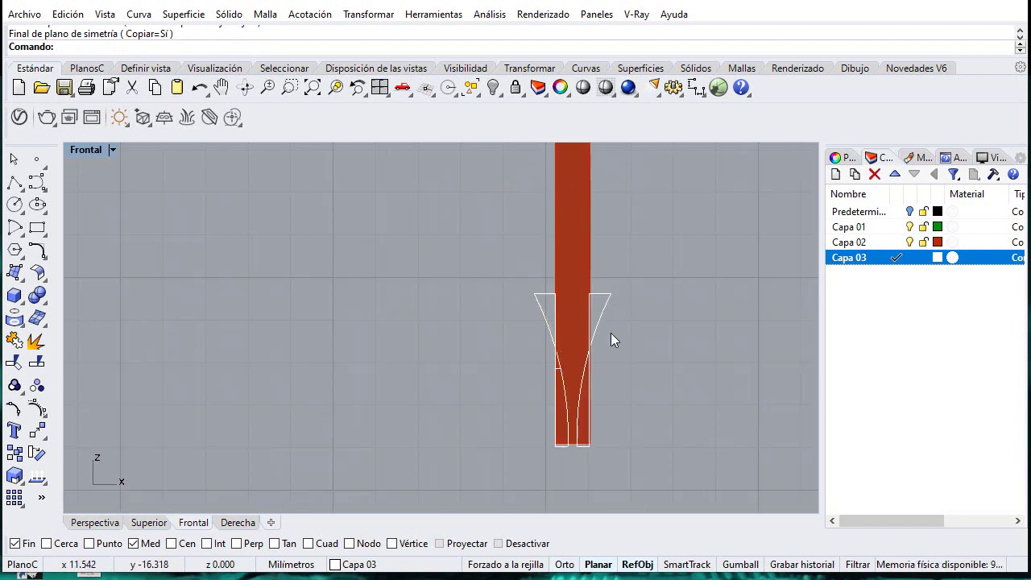
{"action": "scroll", "coordinate": [575, 332], "scroll_direction": "up", "scroll_amount": 2}
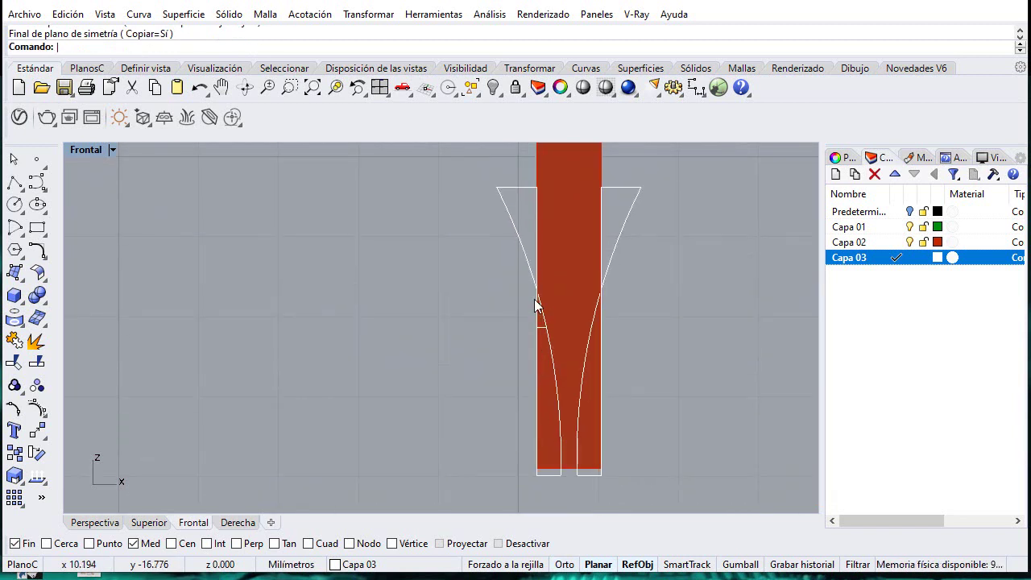
Step: Start a Wire Cut with the left arc as the cutting curve and the square shaft as the object to cut
{"action": "left_click", "coordinate": [513, 227]}
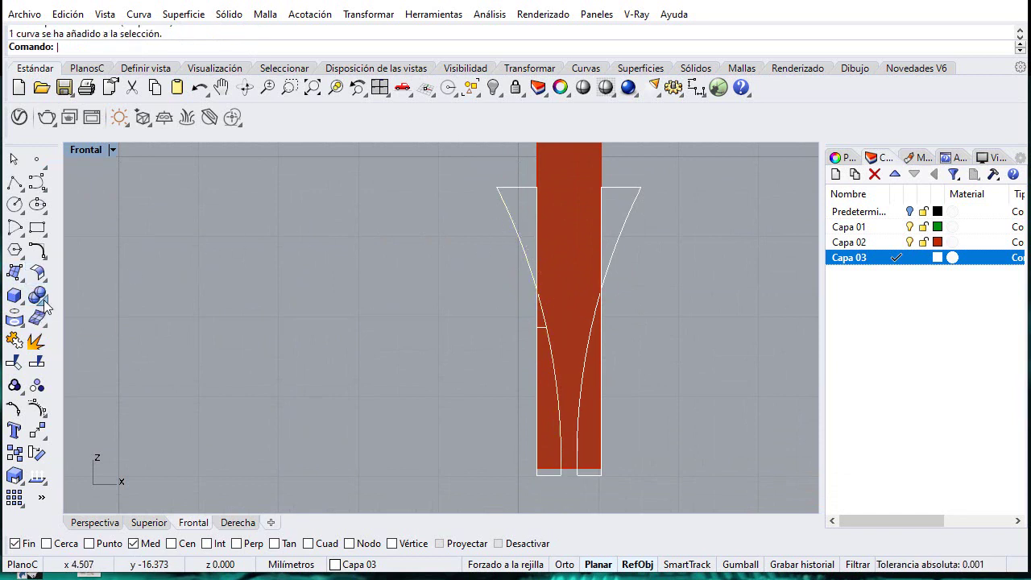
{"action": "left_click", "coordinate": [44, 303]}
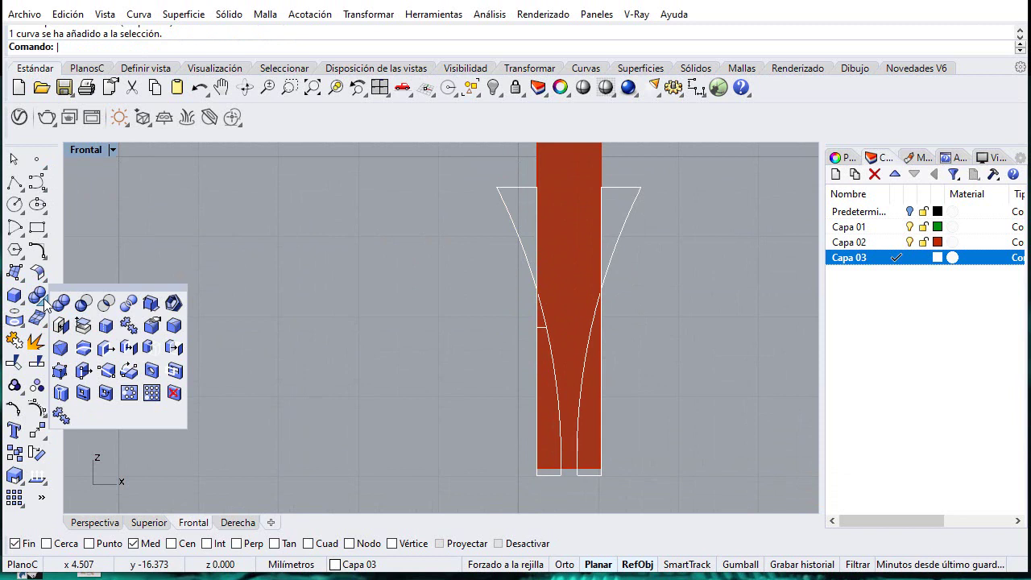
{"action": "left_click", "coordinate": [86, 348]}
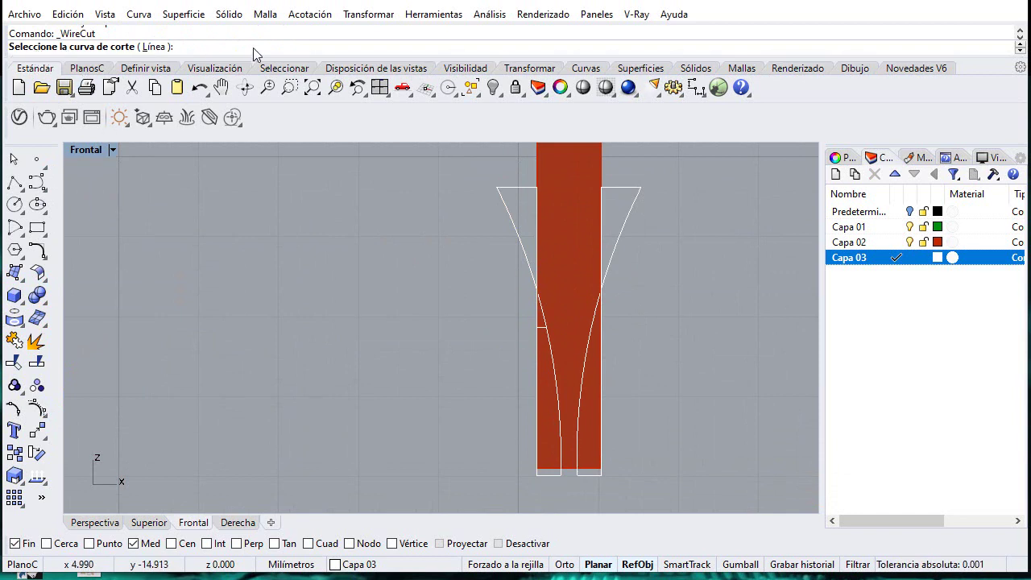
{"action": "left_click", "coordinate": [508, 214]}
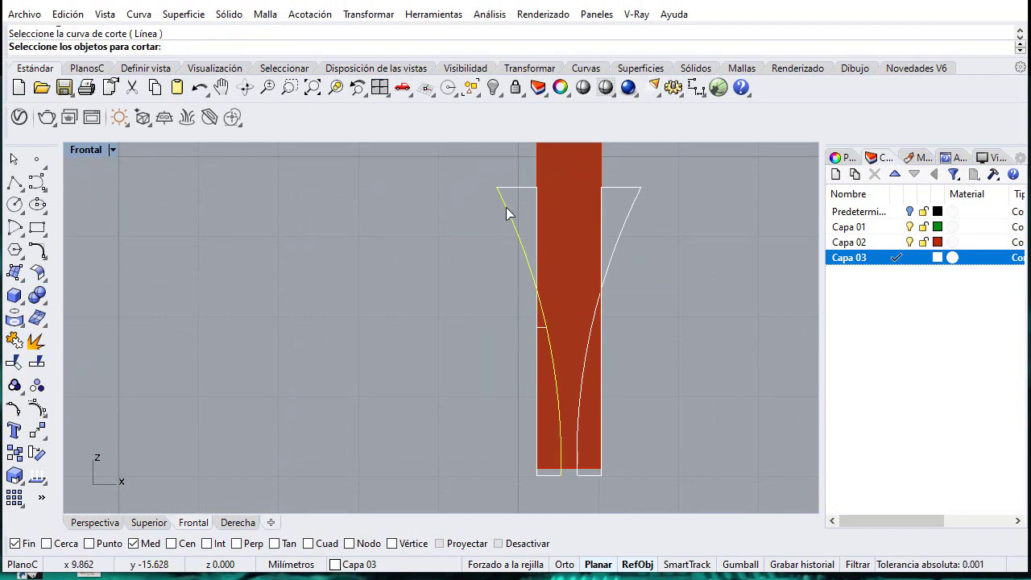
{"action": "left_click", "coordinate": [568, 256]}
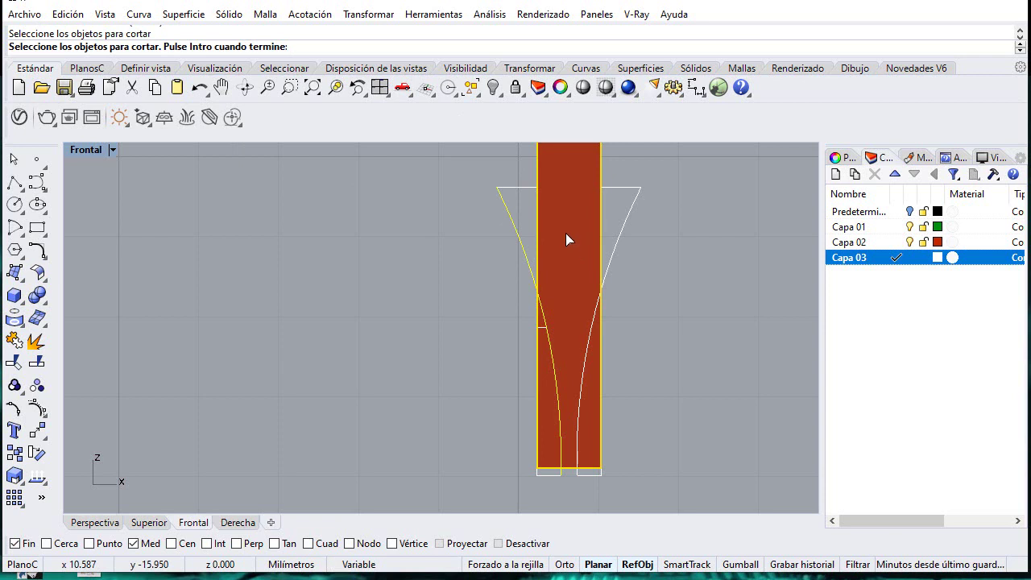
{"action": "key", "text": "Return"}
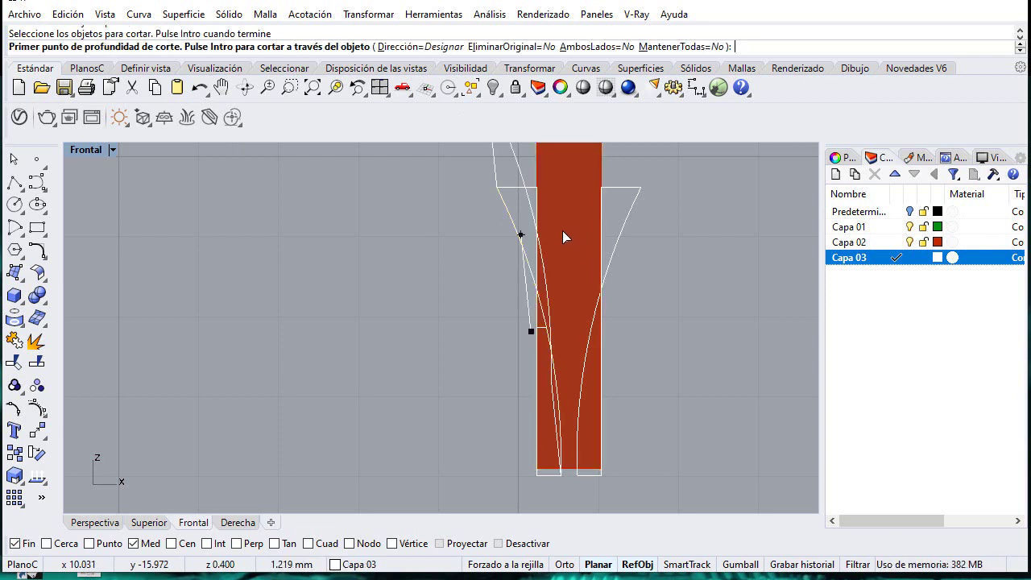
Step: Define the cut direction with two points in the right side view, running horizontally from the arc across the shaft's thickness
{"action": "double_click", "coordinate": [88, 150]}
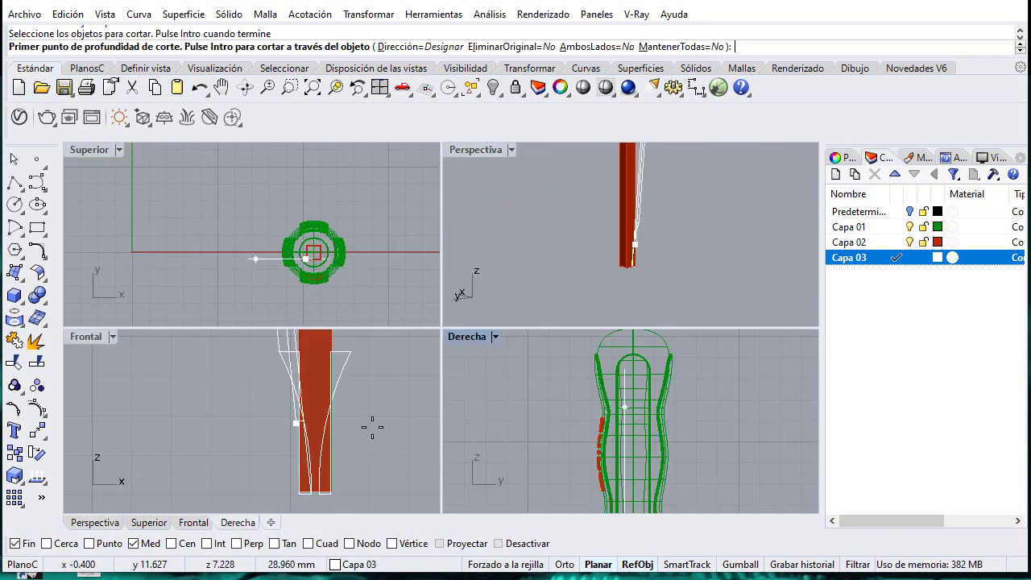
{"action": "scroll", "coordinate": [621, 407], "scroll_direction": "down", "scroll_amount": 8}
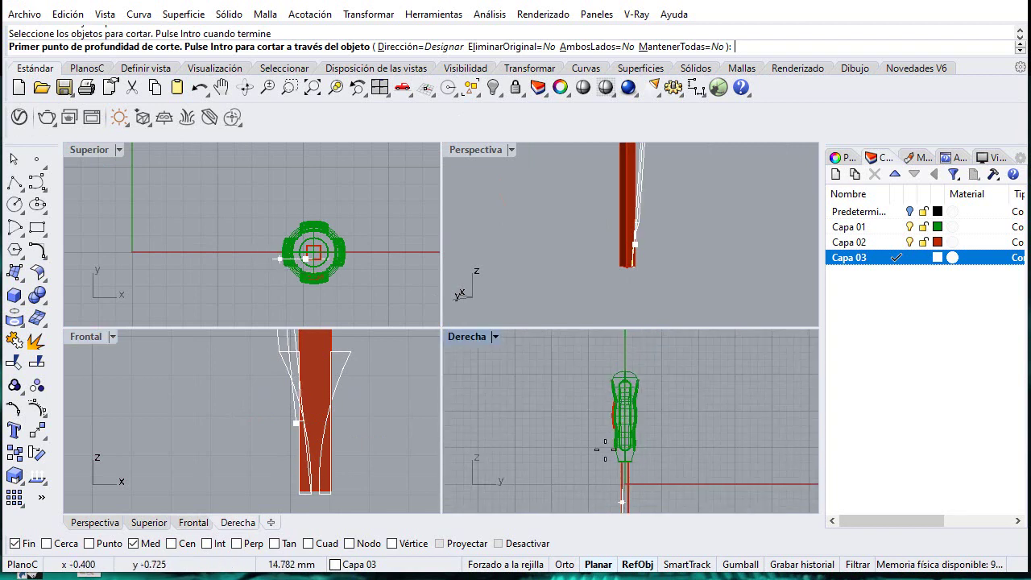
{"action": "right_click_drag", "start_coordinate": [605, 459], "coordinate": [615, 391]}
{"action": "right_click_drag", "start_coordinate": [656, 434], "coordinate": [663, 307]}
{"action": "scroll", "coordinate": [654, 403], "scroll_direction": "up", "scroll_amount": 4}
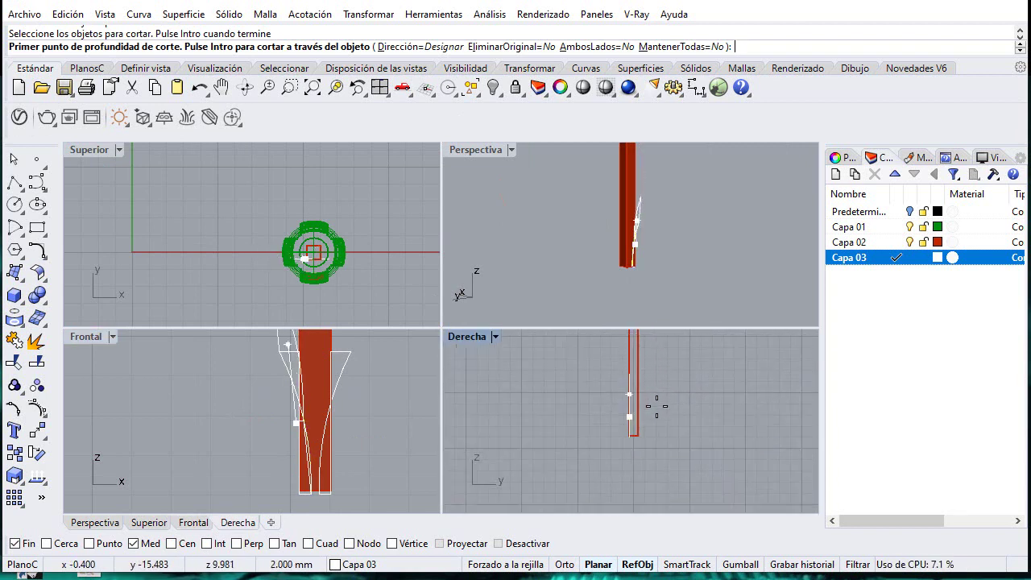
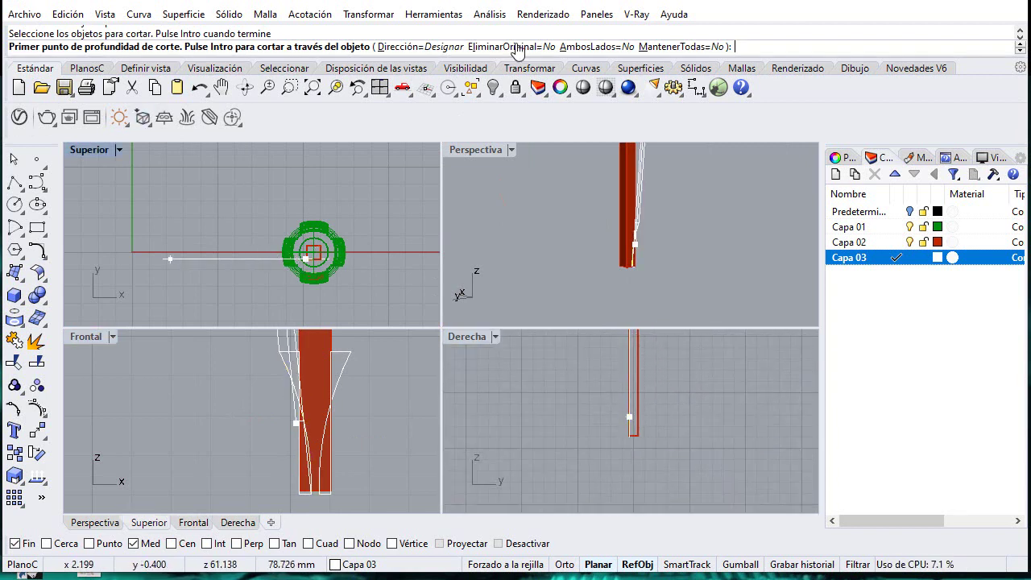
{"action": "left_click", "coordinate": [415, 47]}
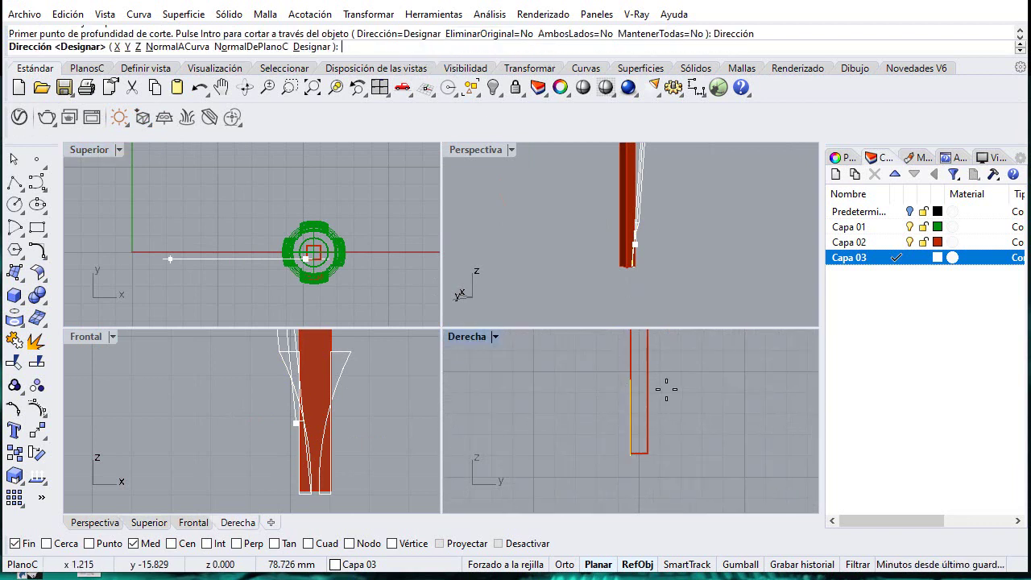
{"action": "left_click", "coordinate": [631, 416]}
{"action": "left_click", "coordinate": [704, 418]}
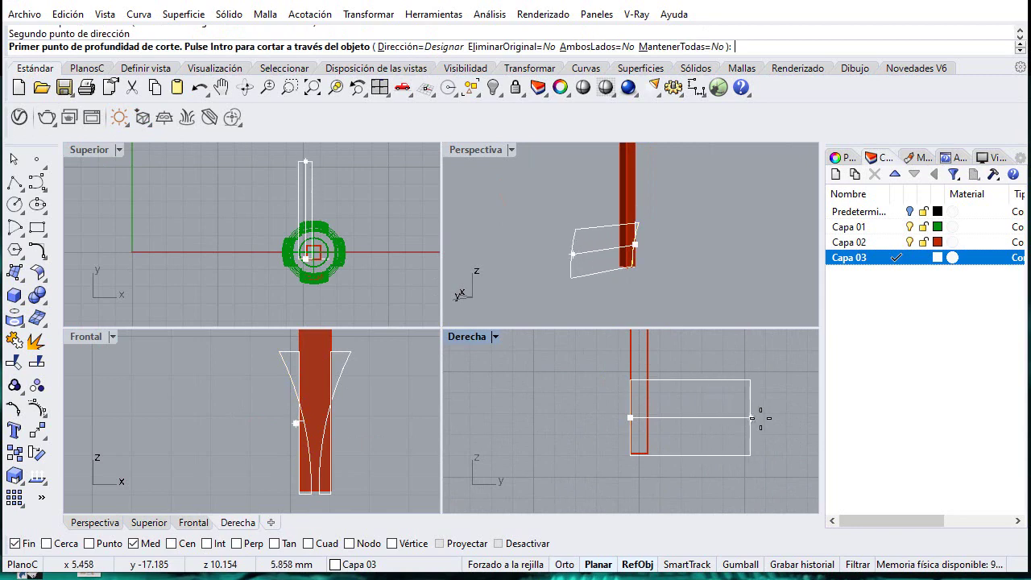
Step: Extend the Wire Cut through the shaft's full thickness and set its depth out past the shaft's left side in the front view
{"action": "left_click", "coordinate": [765, 417]}
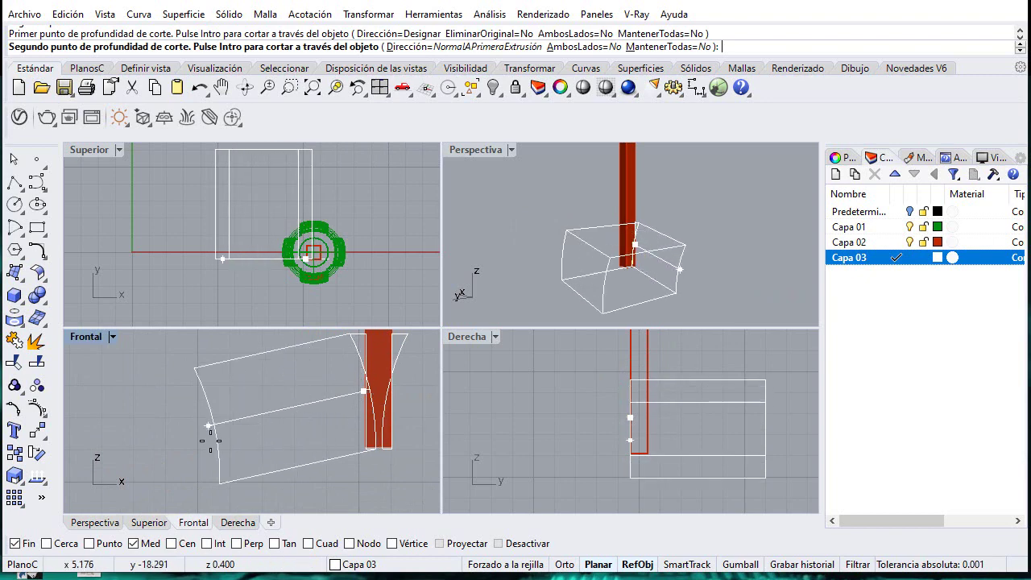
{"action": "left_click", "coordinate": [205, 419]}
{"action": "left_click", "coordinate": [354, 433]}
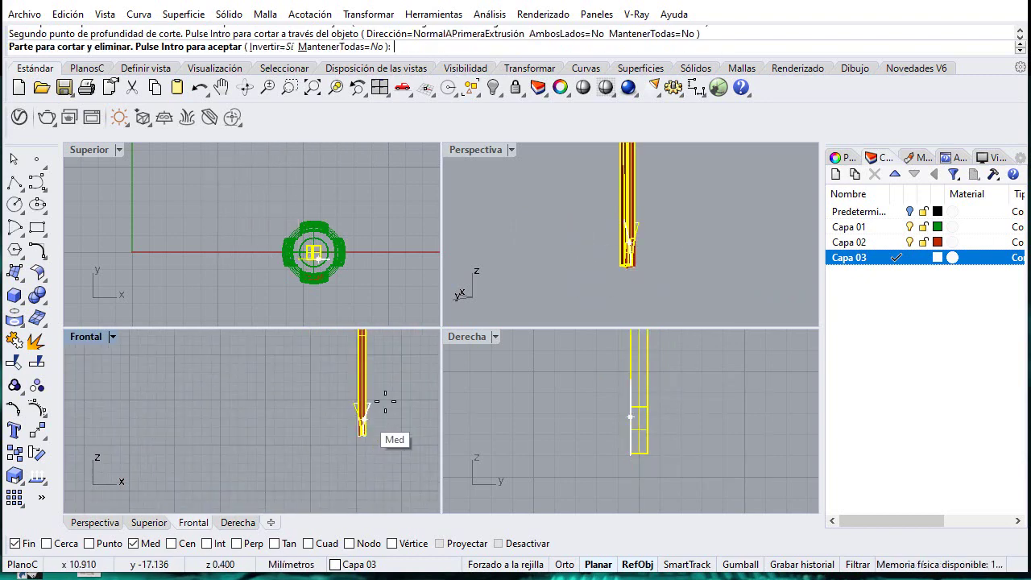
{"action": "double_click", "coordinate": [456, 153]}
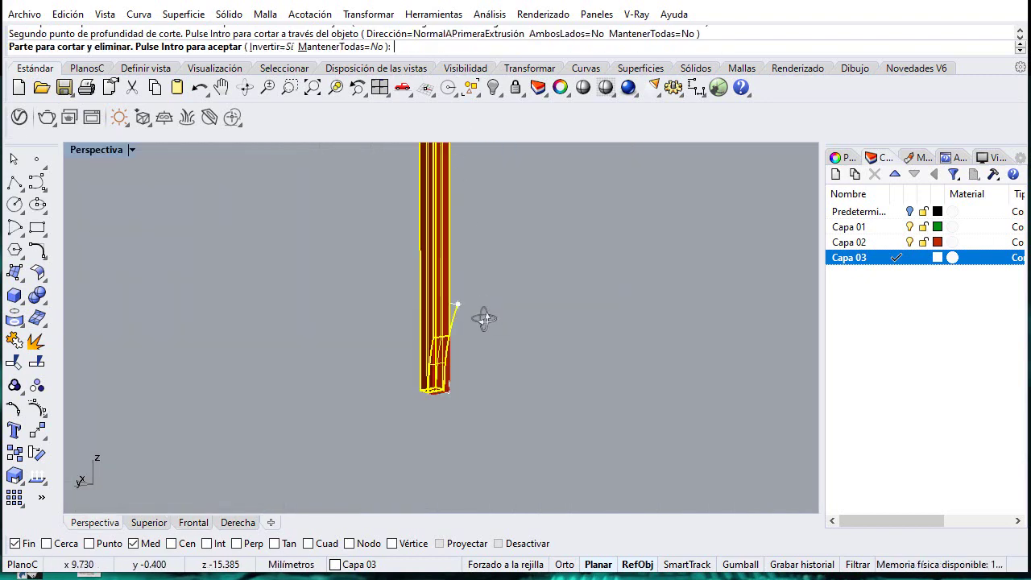
{"action": "right_click_drag", "start_coordinate": [483, 318], "coordinate": [184, 321]}
{"action": "right_click_drag", "start_coordinate": [456, 342], "coordinate": [487, 416]}
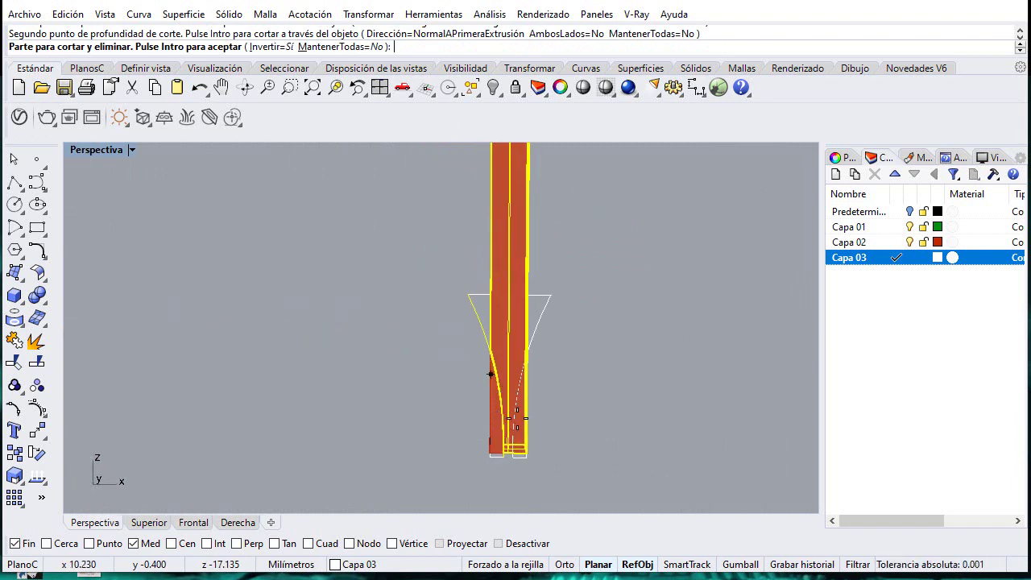
{"action": "double_click", "coordinate": [110, 150]}
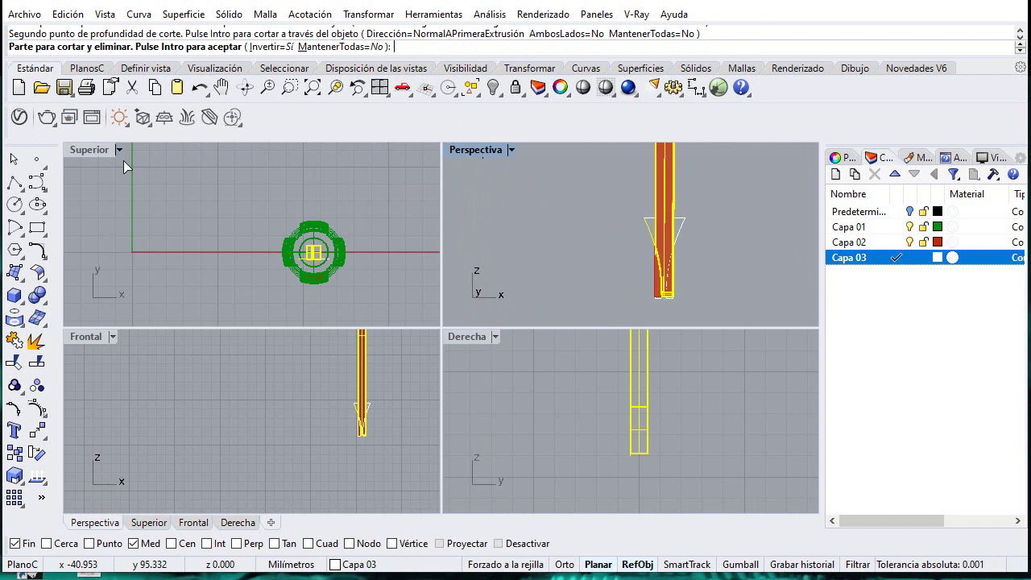
Step: Invert the Wire Cut to remove the shaft piece outside the left arc and complete the cut
{"action": "scroll", "coordinate": [368, 437], "scroll_direction": "up", "scroll_amount": 10}
{"action": "left_click", "coordinate": [357, 434]}
{"action": "scroll", "coordinate": [348, 440], "scroll_direction": "down", "scroll_amount": 12}
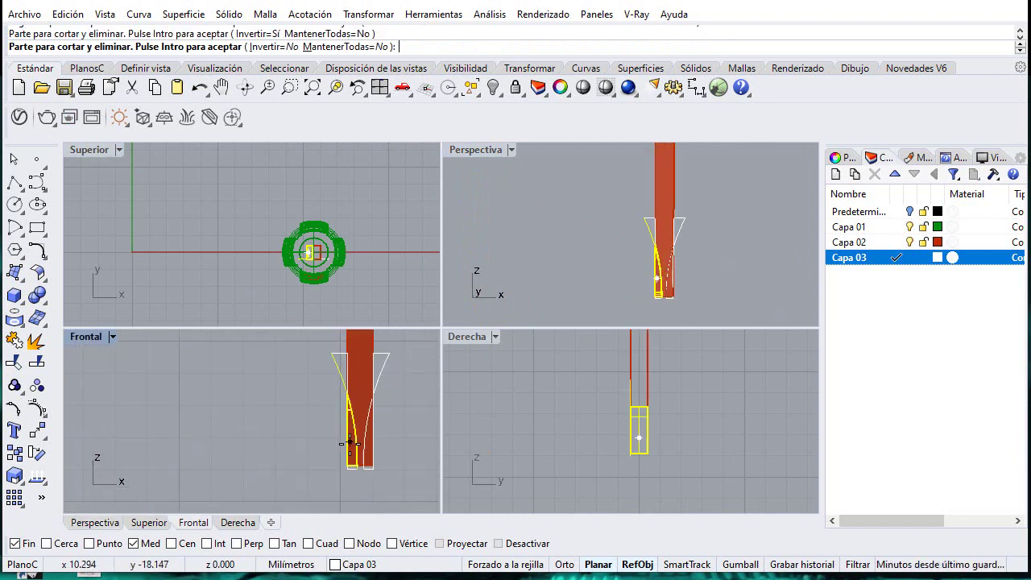
{"action": "scroll", "coordinate": [350, 429], "scroll_direction": "up", "scroll_amount": 2}
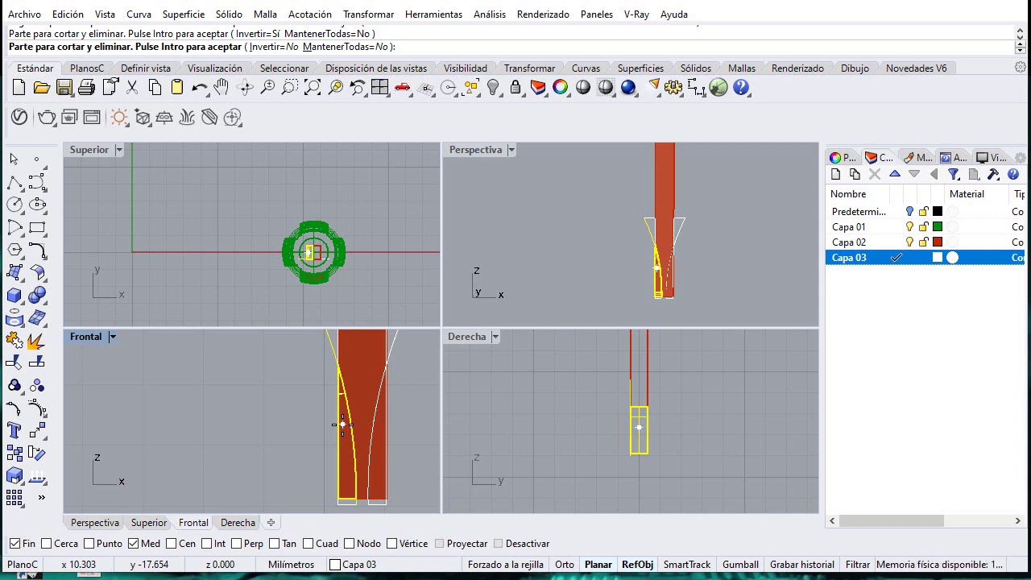
{"action": "key", "text": "Return"}
{"action": "right_click_drag", "start_coordinate": [604, 289], "coordinate": [623, 274]}
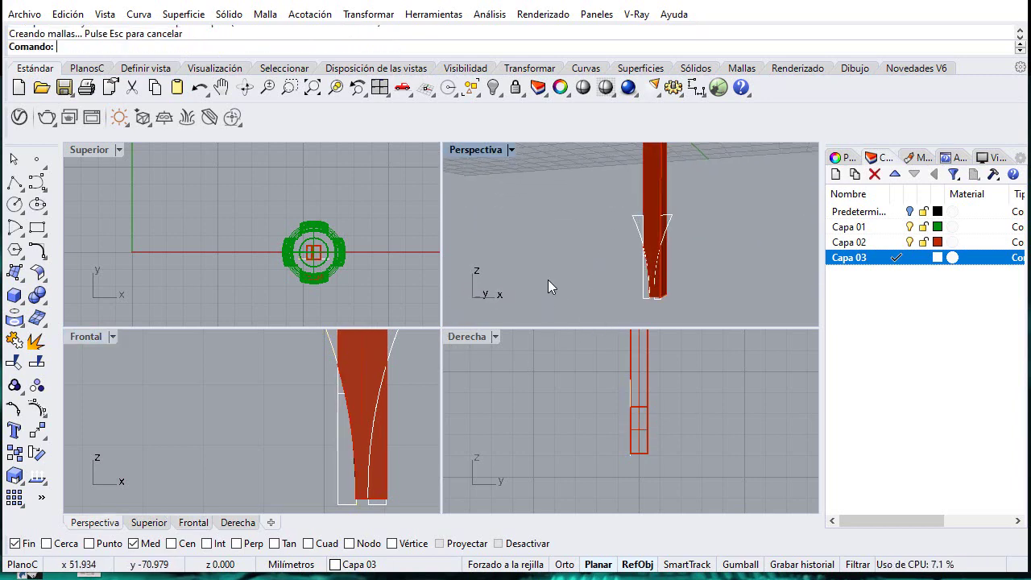
{"action": "right_click_drag", "start_coordinate": [549, 281], "coordinate": [652, 240]}
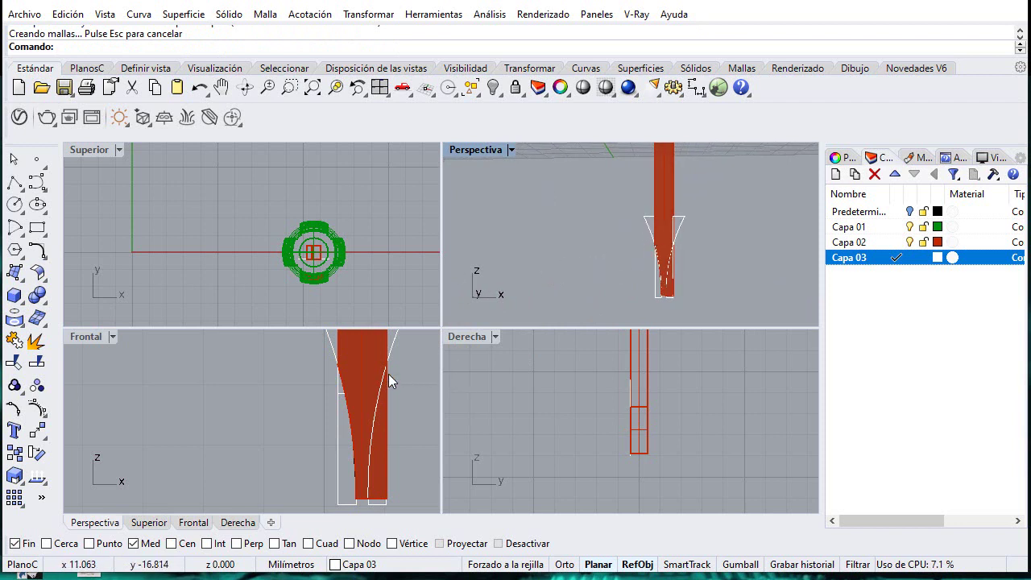
Step: Draw a degree 3 control-point curve from the right arc's upper end, looping around outside the shaft, to the arc's lower end
{"action": "right_click_drag", "start_coordinate": [390, 381], "coordinate": [329, 381]}
{"action": "double_click", "coordinate": [86, 337]}
{"action": "scroll", "coordinate": [358, 284], "scroll_direction": "up", "scroll_amount": 3}
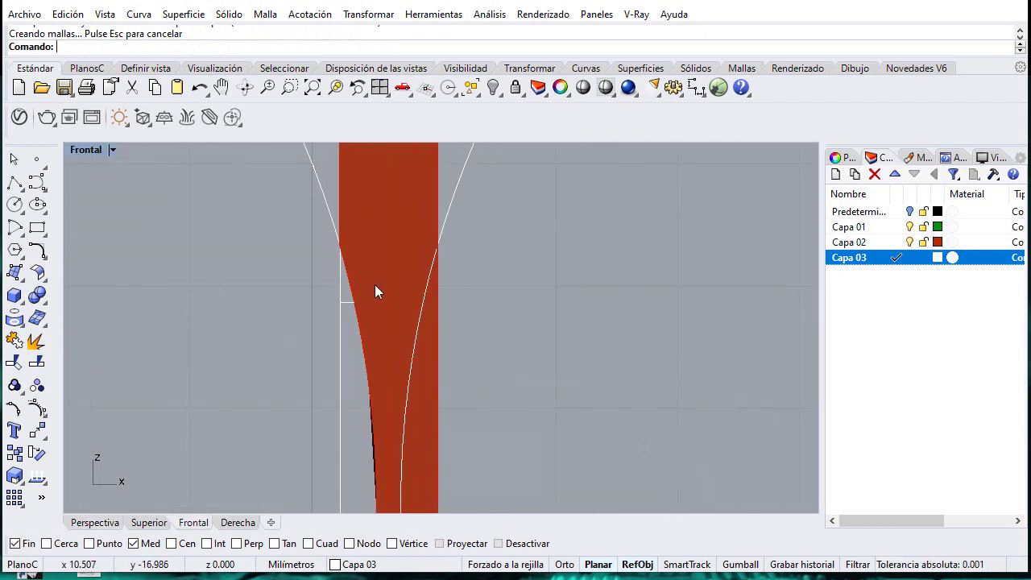
{"action": "scroll", "coordinate": [375, 284], "scroll_direction": "down", "scroll_amount": 4}
{"action": "left_click", "coordinate": [427, 213]}
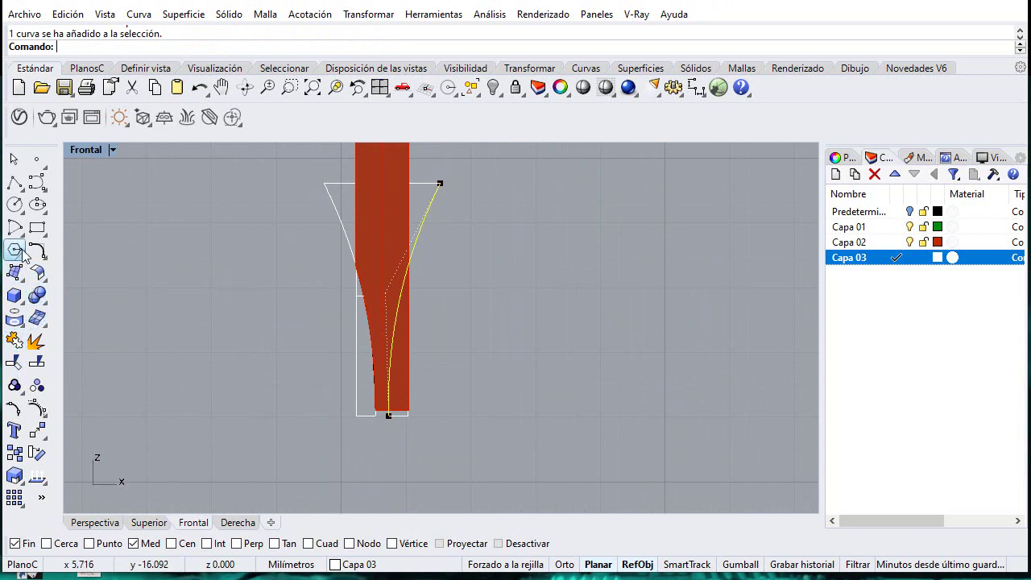
{"action": "left_click", "coordinate": [36, 182]}
{"action": "left_click", "coordinate": [440, 184]}
{"action": "left_click", "coordinate": [502, 178]}
{"action": "left_click", "coordinate": [525, 222]}
{"action": "left_click", "coordinate": [522, 303]}
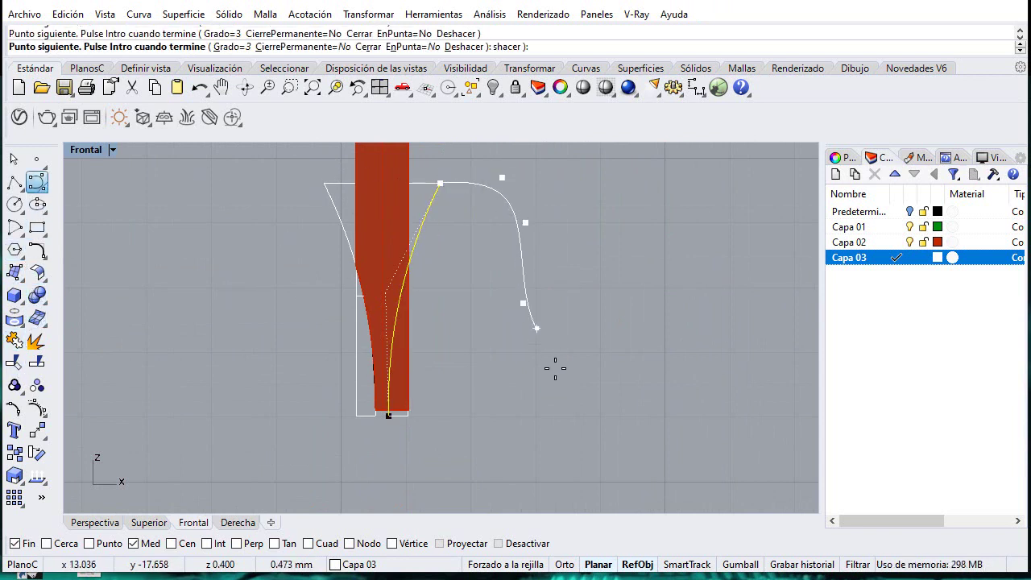
{"action": "left_click", "coordinate": [547, 343]}
{"action": "left_click", "coordinate": [559, 434]}
{"action": "left_click", "coordinate": [467, 471]}
{"action": "left_click", "coordinate": [415, 450]}
{"action": "left_click", "coordinate": [388, 415]}
{"action": "right_click", "coordinate": [392, 421]}
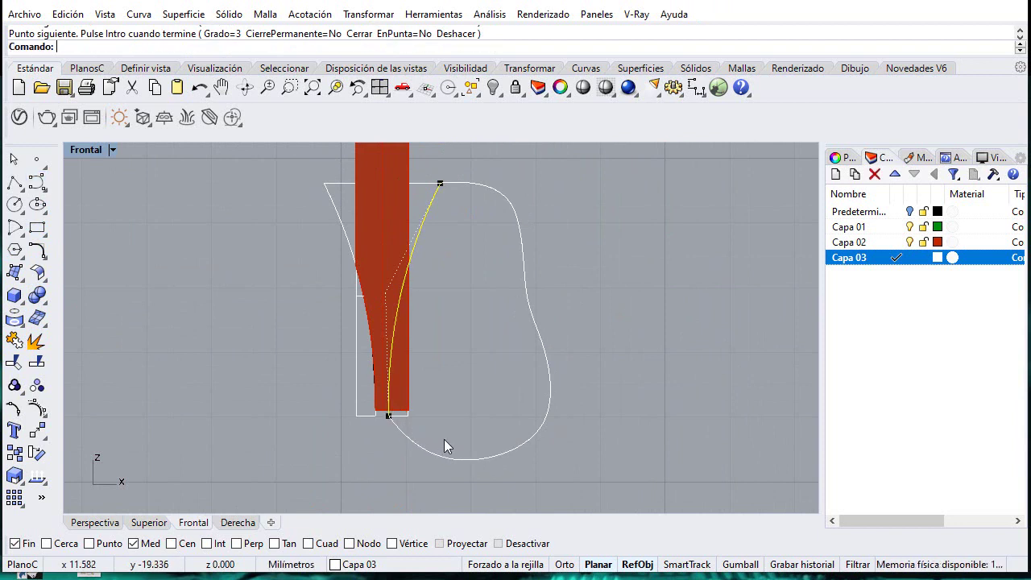
Step: Join the looping curve with the right arc and extrude the closed outline as a solid on both sides, beyond the shaft's thickness
{"action": "left_click", "coordinate": [438, 456]}
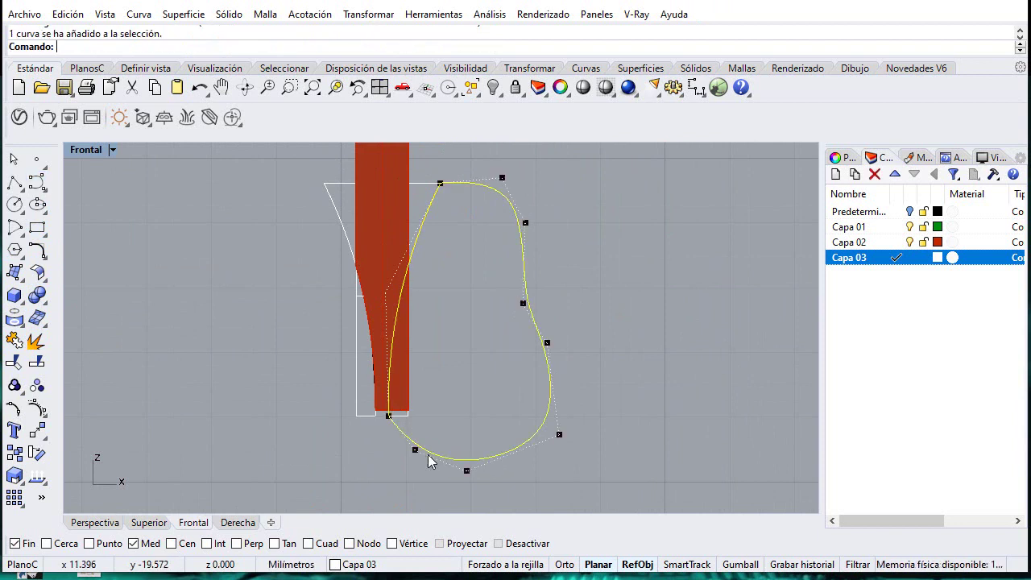
{"action": "left_click", "coordinate": [14, 340]}
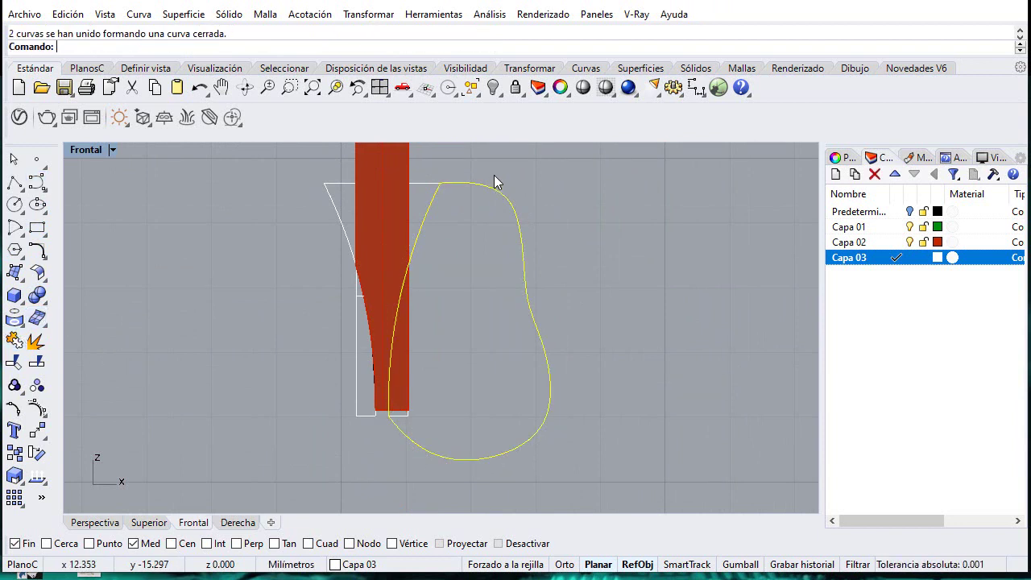
{"action": "left_click", "coordinate": [14, 297]}
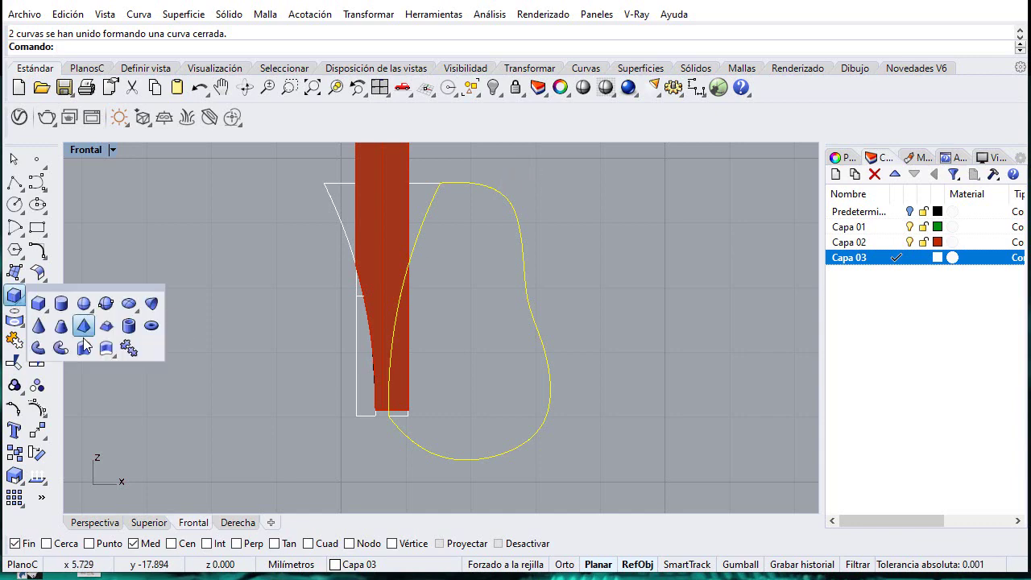
{"action": "left_click", "coordinate": [84, 348]}
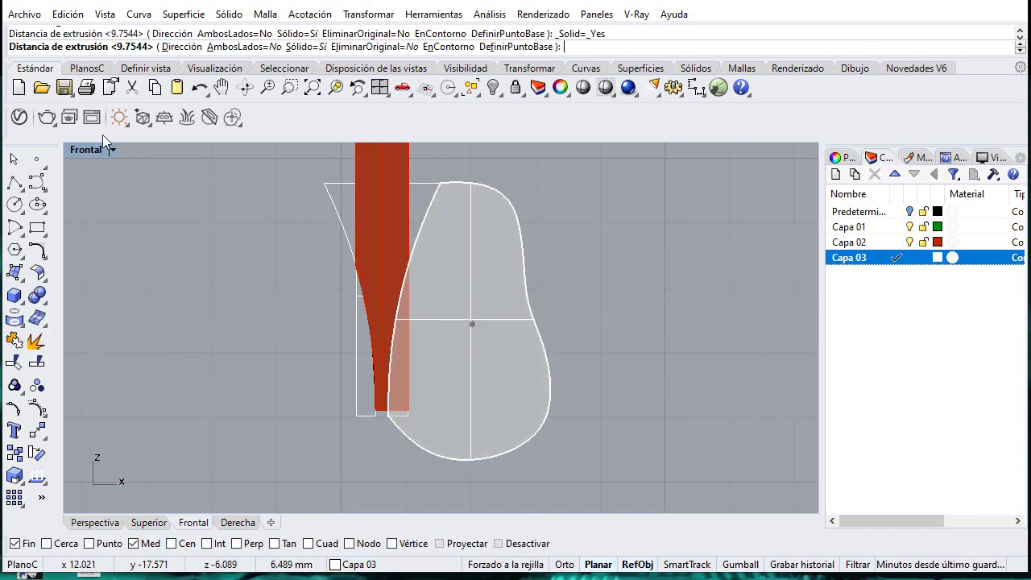
{"action": "double_click", "coordinate": [87, 149]}
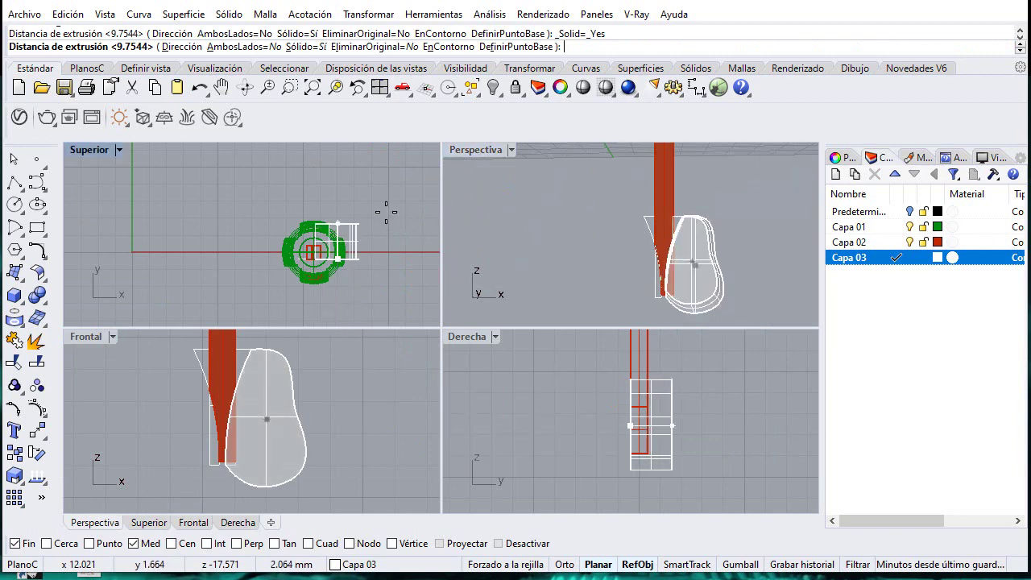
{"action": "left_click", "coordinate": [359, 187]}
{"action": "left_click_drag", "start_coordinate": [353, 192], "coordinate": [380, 214]}
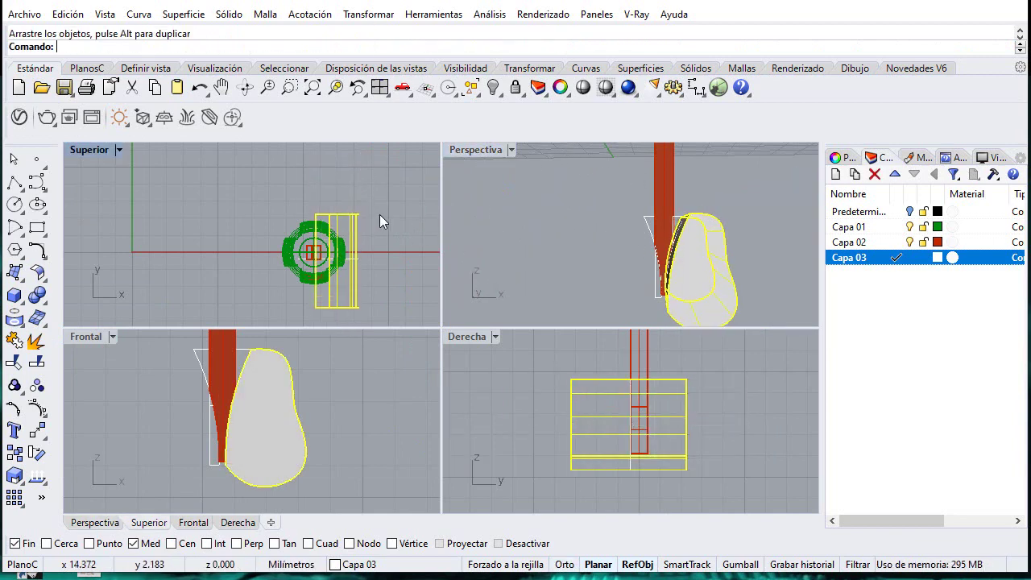
Step: Subtract the extruded solid from the square shaft with a Boolean Difference to shape the tip's right side
{"action": "left_click", "coordinate": [99, 257]}
{"action": "left_click", "coordinate": [25, 295]}
{"action": "left_click", "coordinate": [36, 298]}
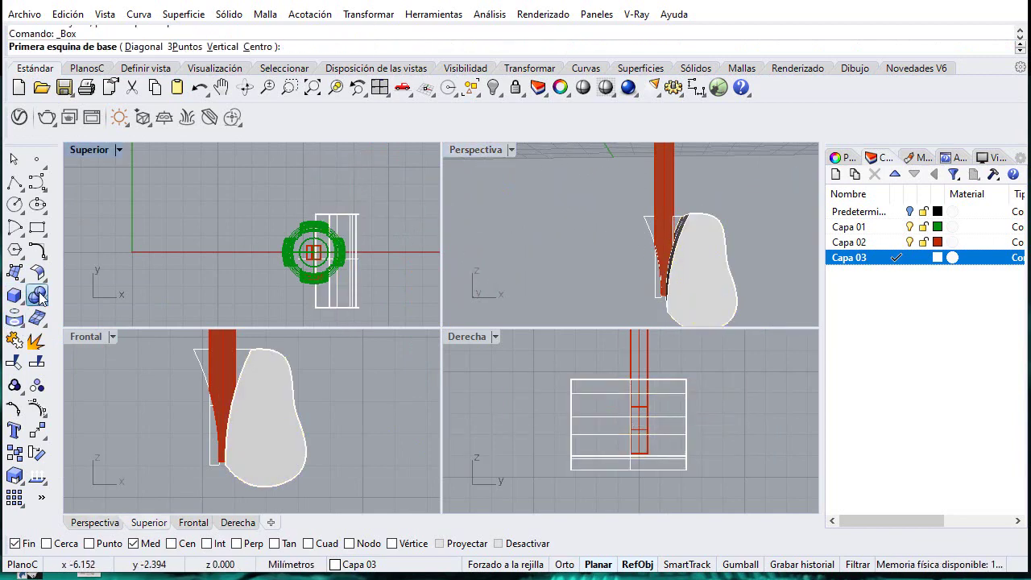
{"action": "left_click", "coordinate": [83, 303]}
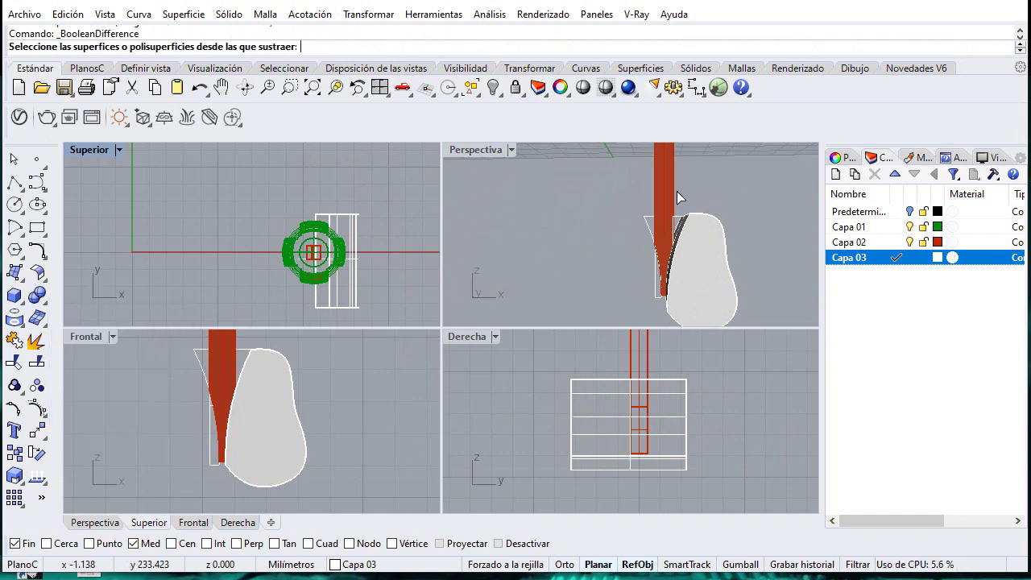
{"action": "left_click", "coordinate": [667, 192]}
{"action": "key", "text": "Return"}
{"action": "left_click", "coordinate": [702, 255]}
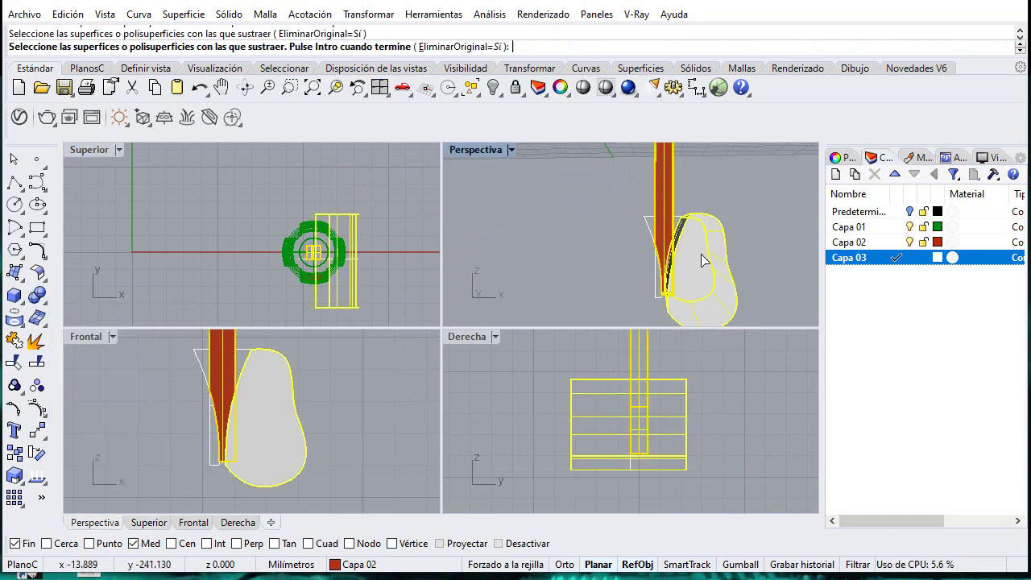
{"action": "key", "text": "Return"}
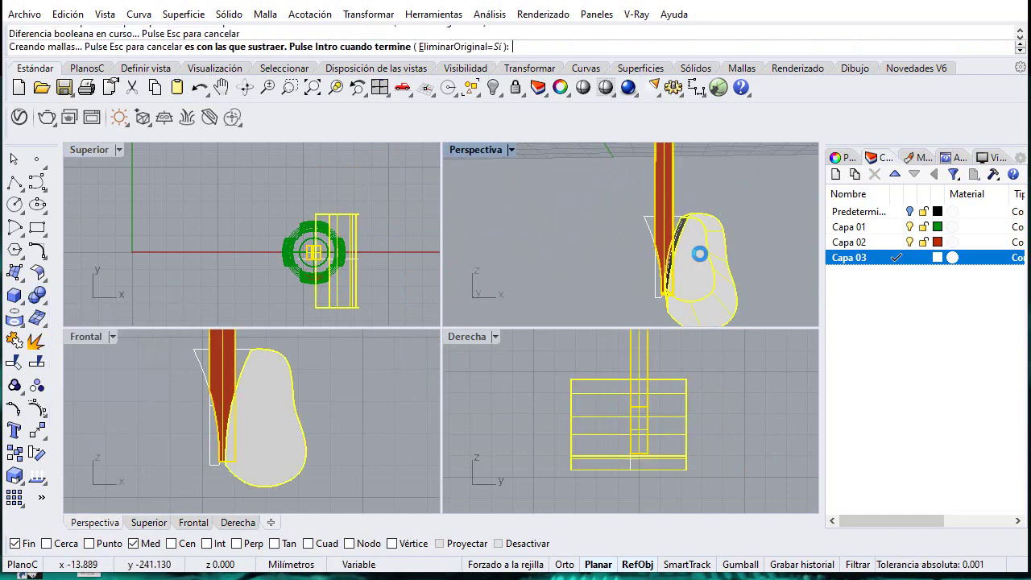
{"action": "right_click_drag", "start_coordinate": [617, 180], "coordinate": [672, 231]}
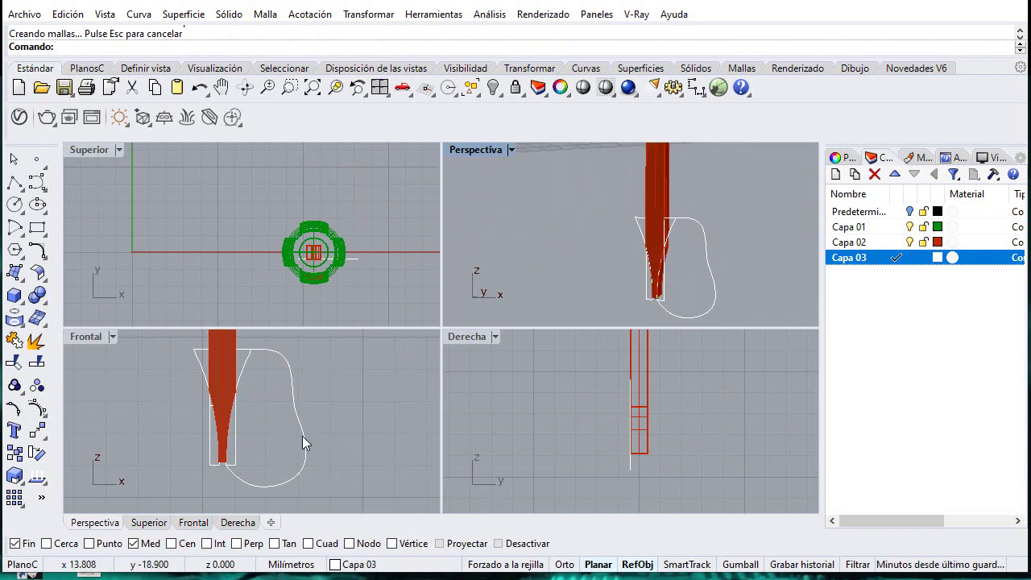
Step: Select all the construction curves along the shaft's face in the right side view and hide them
{"action": "double_click", "coordinate": [455, 340]}
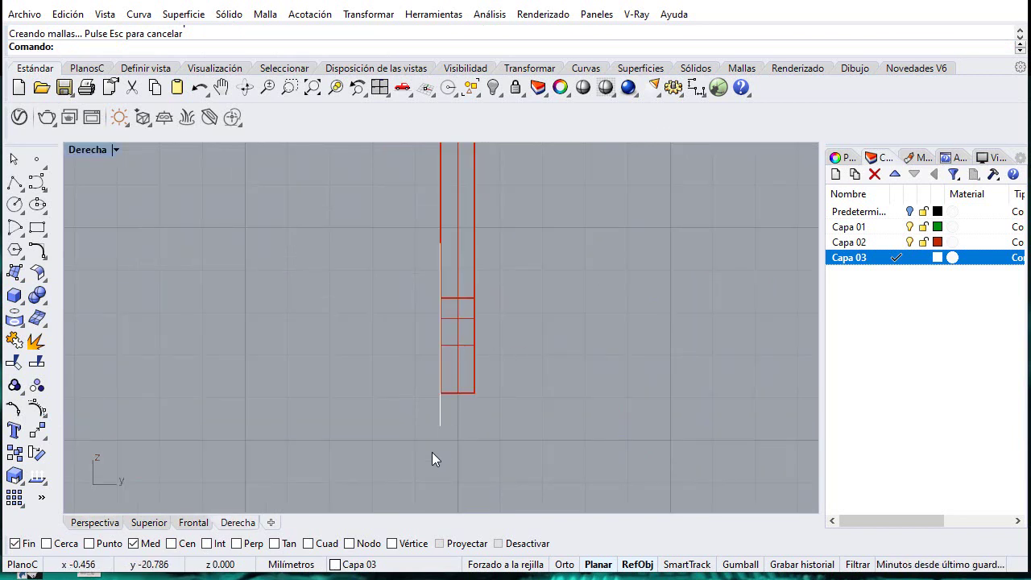
{"action": "left_click_drag", "start_coordinate": [393, 198], "coordinate": [457, 475]}
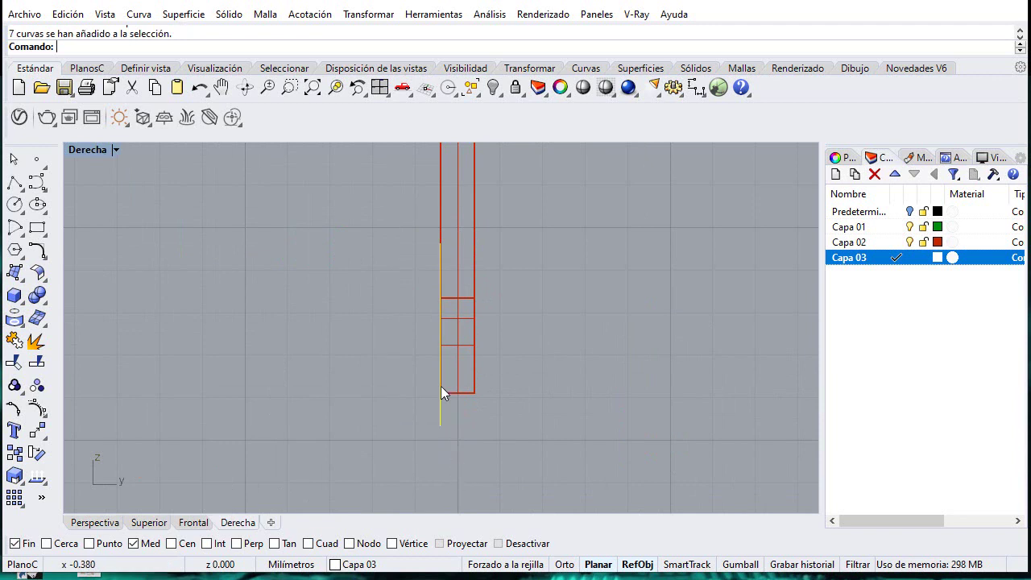
{"action": "key", "text": "ctrl+m"}
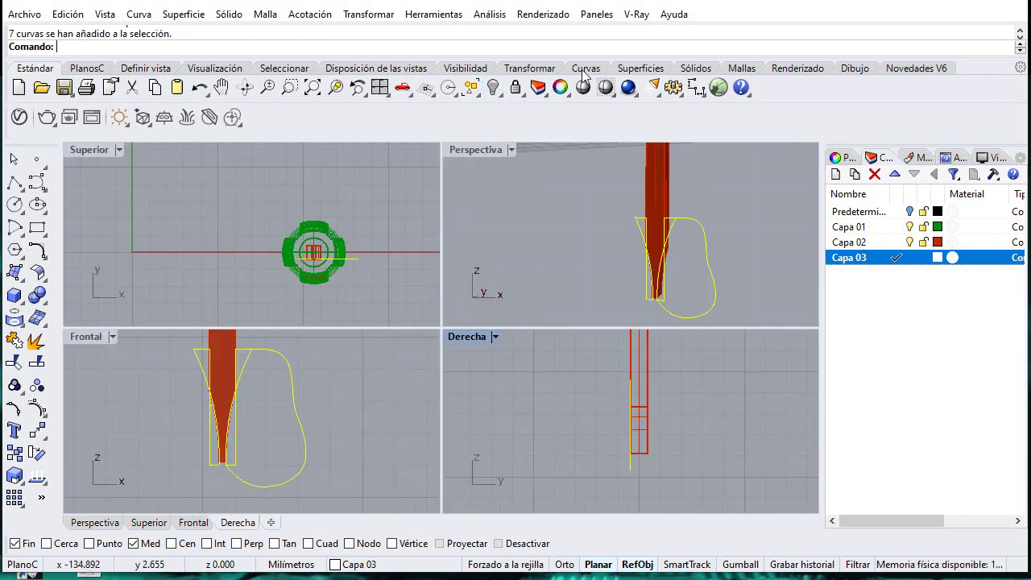
{"action": "left_click", "coordinate": [497, 86]}
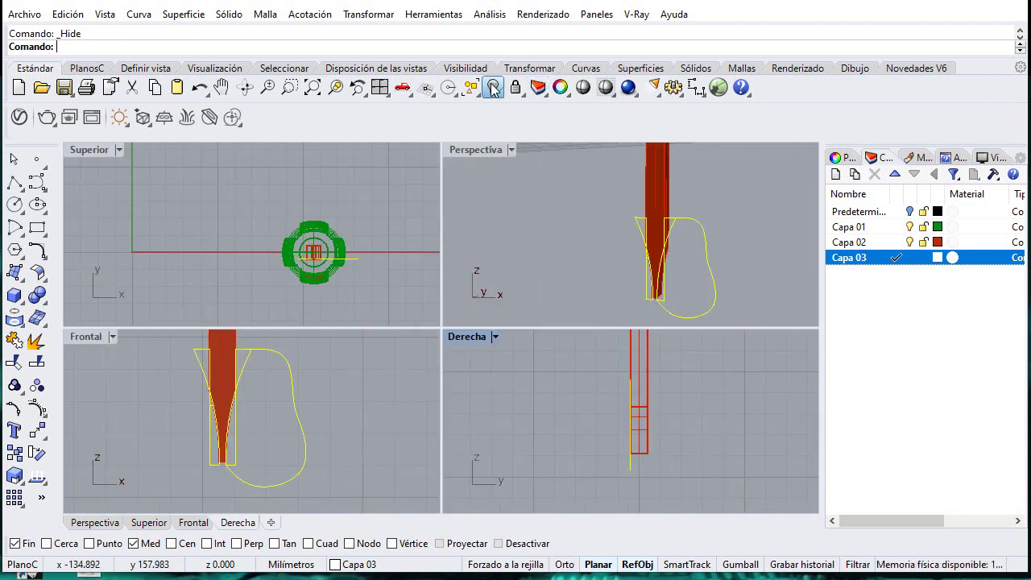
{"action": "double_click", "coordinate": [461, 337]}
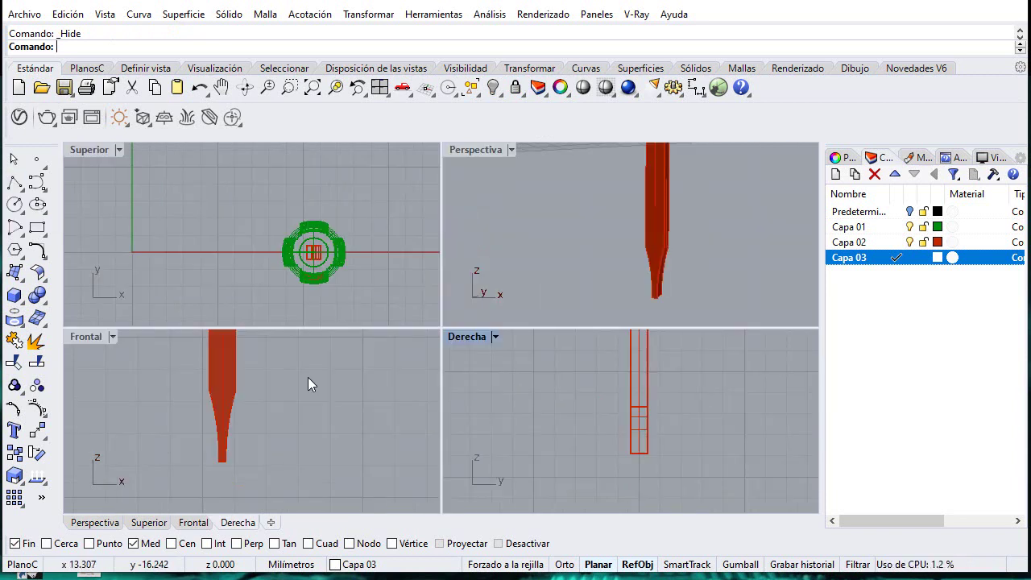
Step: Start a polyline at the left corner of the tip's bottom edge in the right side view, with a 0.15 mm first segment along the edge
{"action": "left_click", "coordinate": [15, 183]}
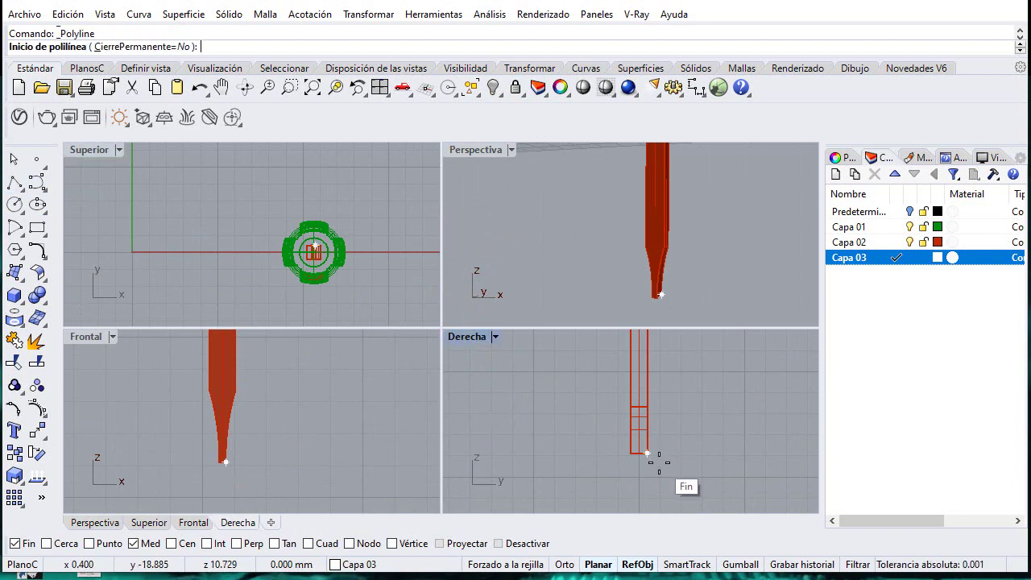
{"action": "scroll", "coordinate": [613, 471], "scroll_direction": "up", "scroll_amount": 8}
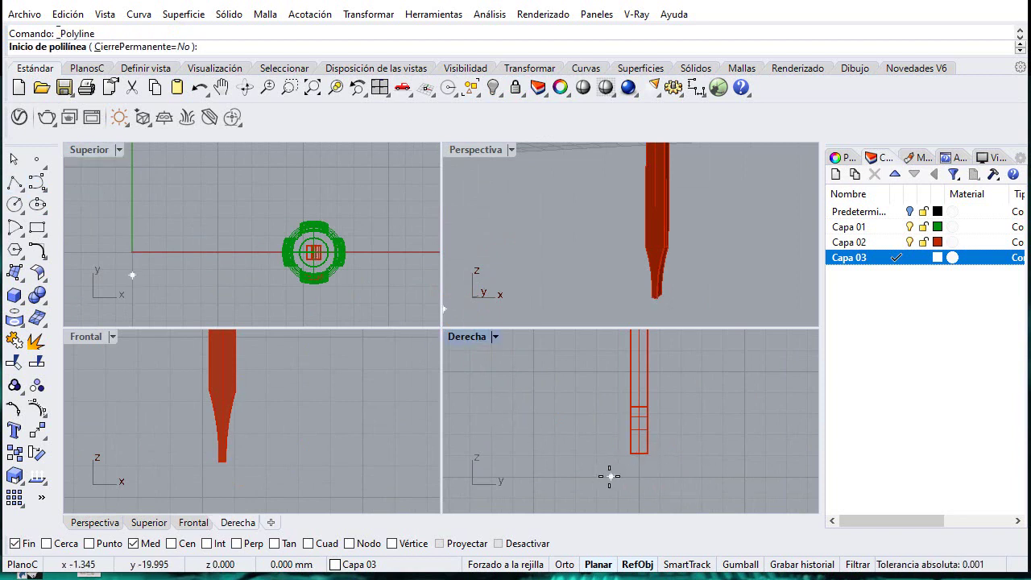
{"action": "left_click", "coordinate": [661, 428]}
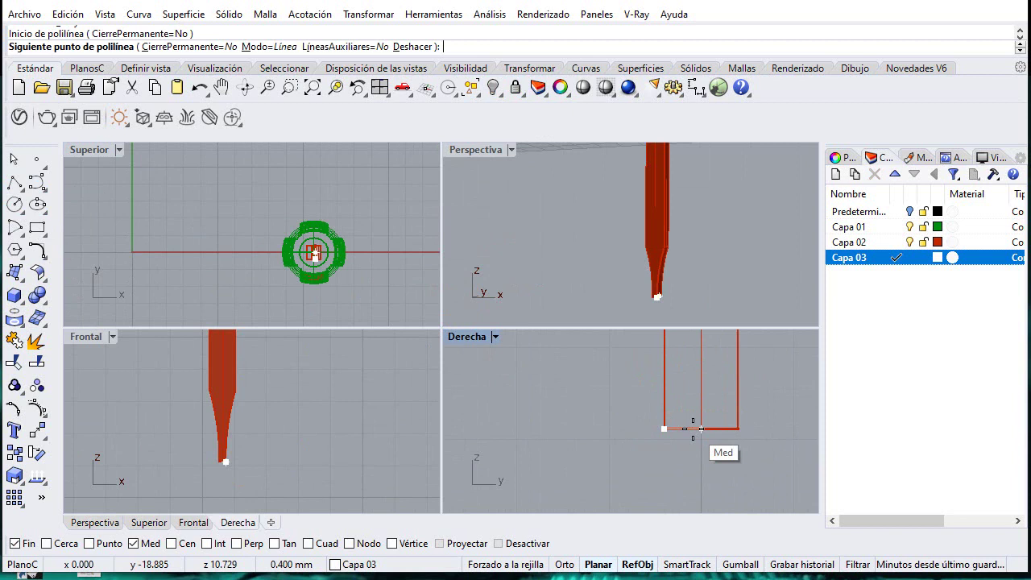
{"action": "type", "text": ".15"}
{"action": "key", "text": "Return"}
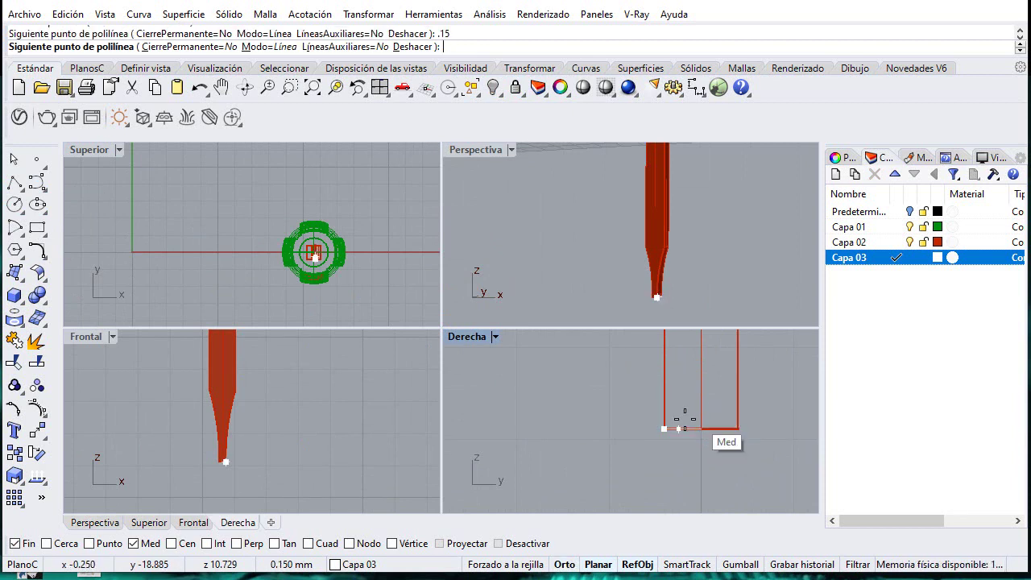
{"action": "left_click", "coordinate": [698, 420]}
Step: Continue the polyline with a 95° segment past the shaft's left edge, loop it outside and below the tip, and leave the end open
{"action": "double_click", "coordinate": [460, 339]}
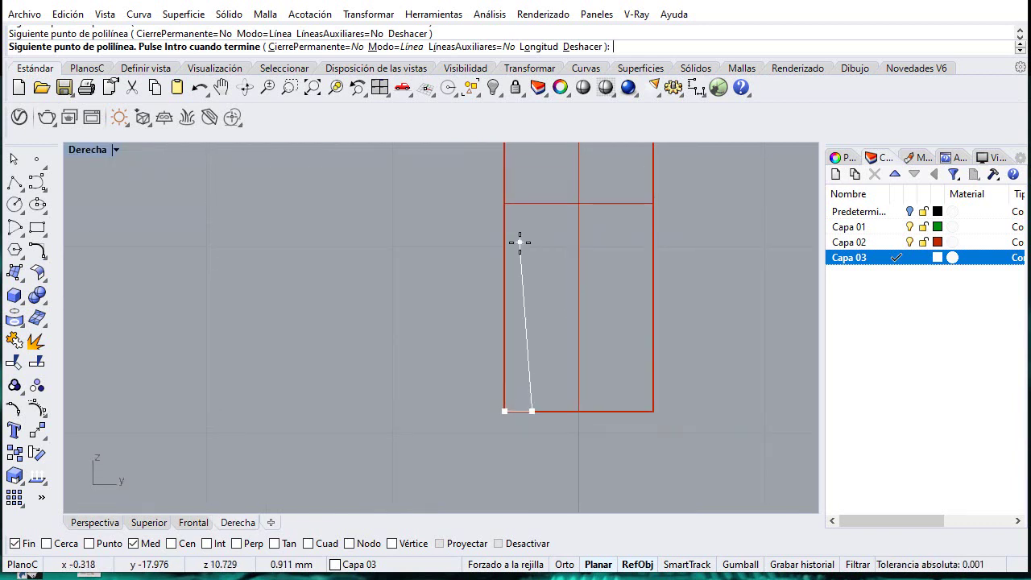
{"action": "type", "text": "<95"}
{"action": "key", "text": "Return"}
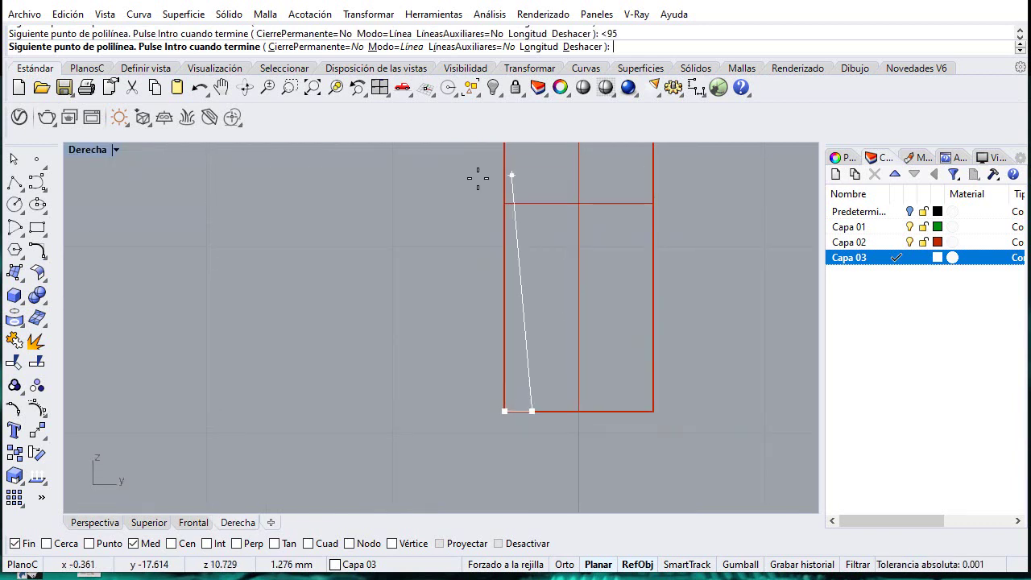
{"action": "scroll", "coordinate": [478, 179], "scroll_direction": "down", "scroll_amount": 4}
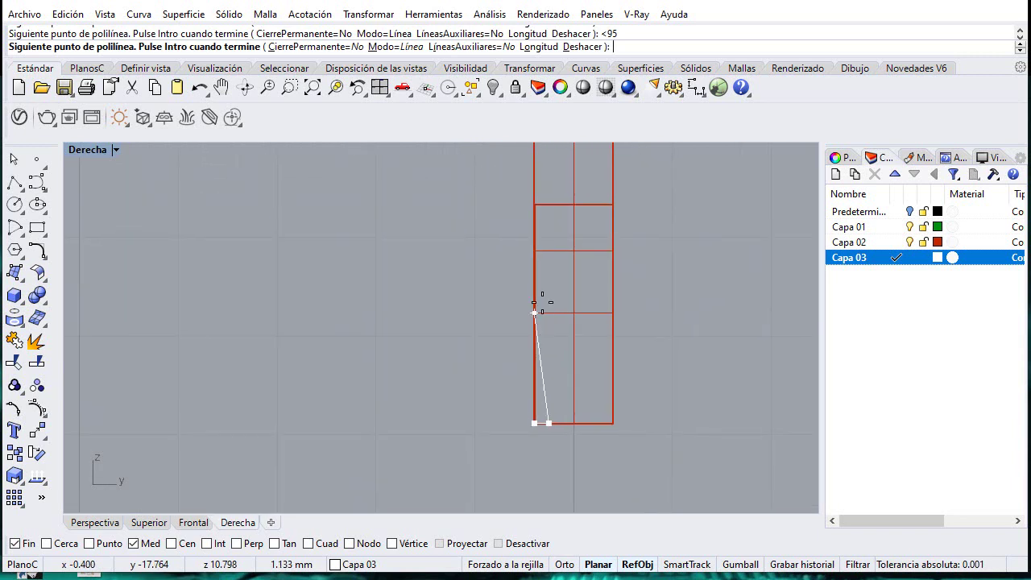
{"action": "left_click", "coordinate": [474, 175]}
{"action": "left_click", "coordinate": [390, 257]}
{"action": "left_click", "coordinate": [413, 428]}
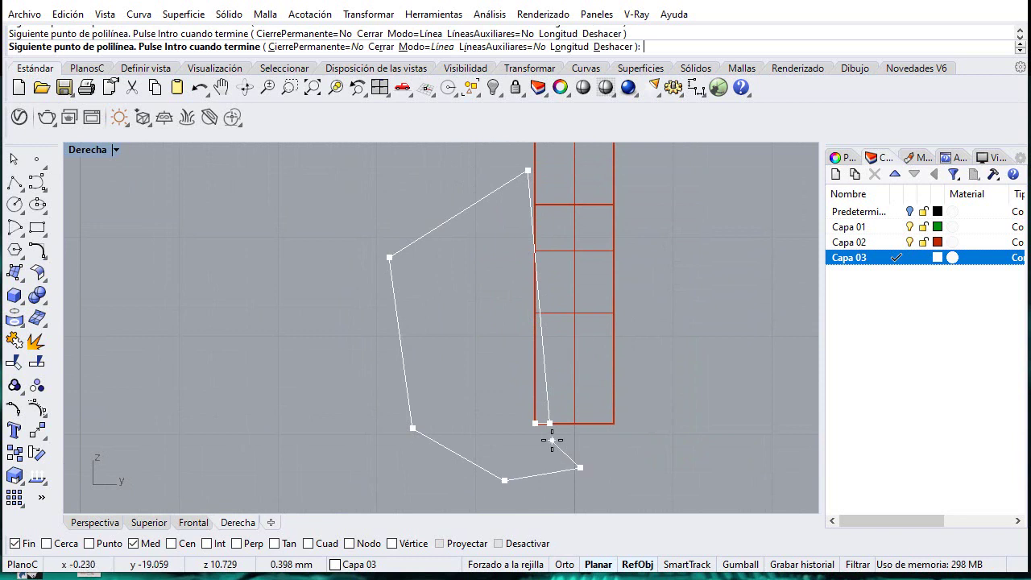
{"action": "scroll", "coordinate": [552, 428], "scroll_direction": "up", "scroll_amount": 4}
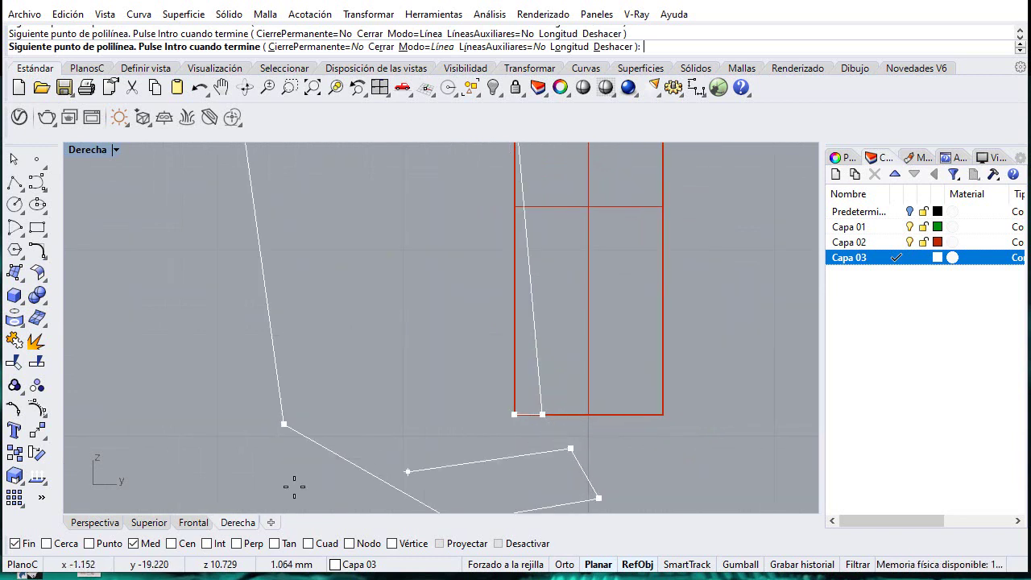
{"action": "left_click", "coordinate": [571, 448]}
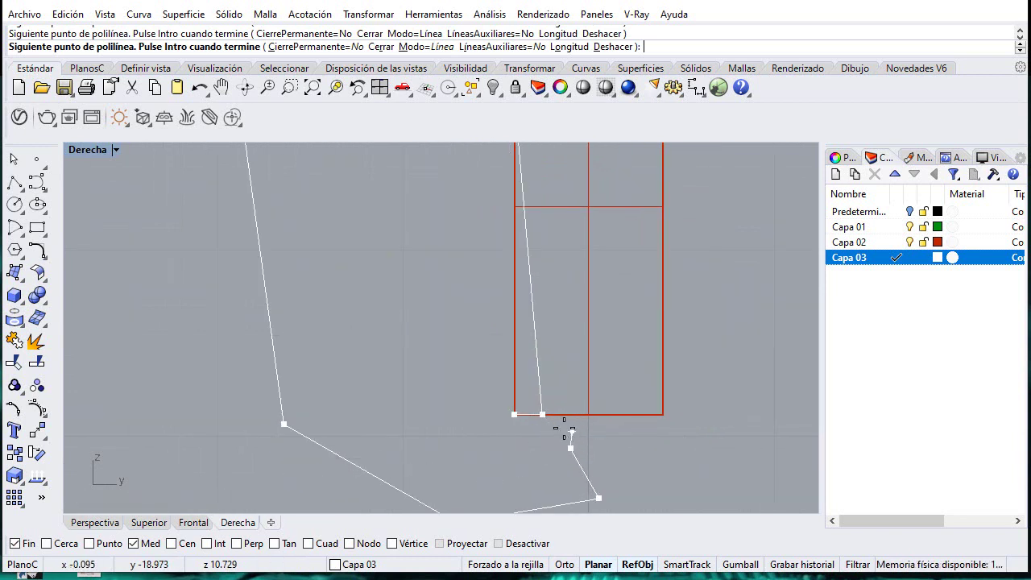
{"action": "left_click", "coordinate": [521, 448]}
{"action": "key", "text": "Return"}
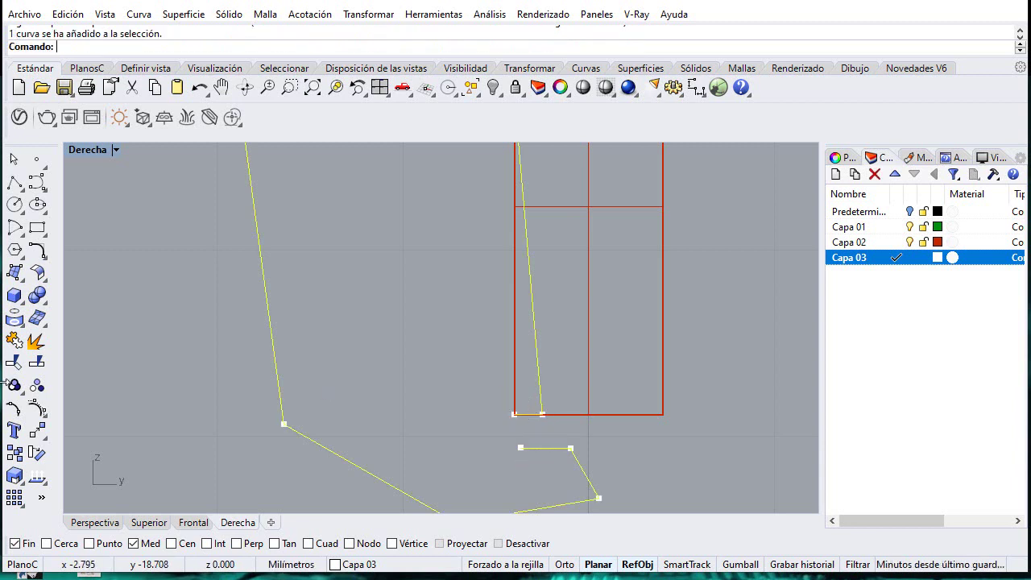
Step: Explode the polyline and delete its short segment along the tip's bottom edge
{"action": "left_click", "coordinate": [36, 342]}
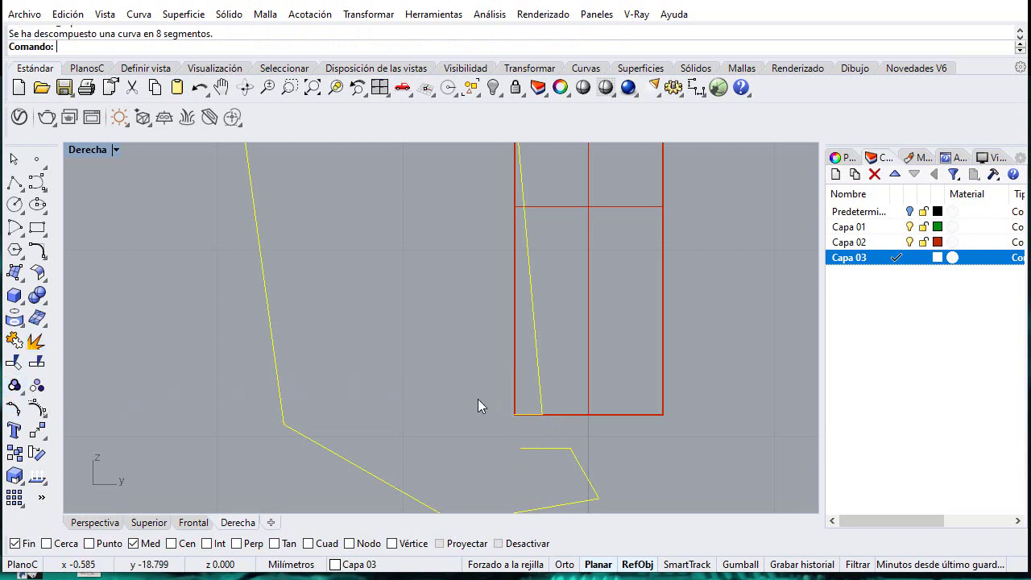
{"action": "left_click_drag", "start_coordinate": [477, 396], "coordinate": [522, 411]}
{"action": "left_click", "coordinate": [527, 415]}
{"action": "key", "text": "Delete"}
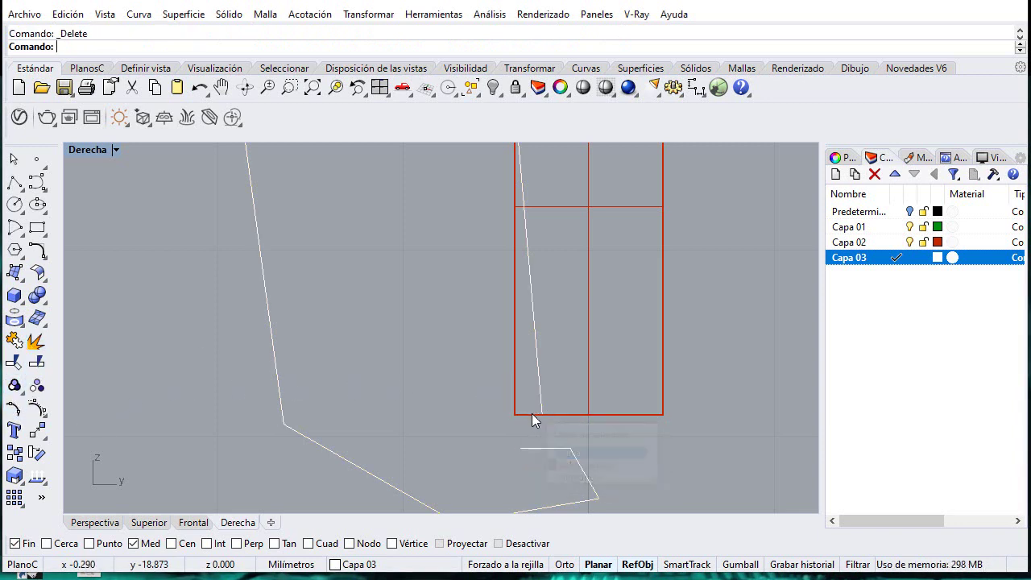
Step: Connect the loop's open end to the foot of the angled segment with a line, and join all segments into one closed outline
{"action": "left_click", "coordinate": [521, 448]}
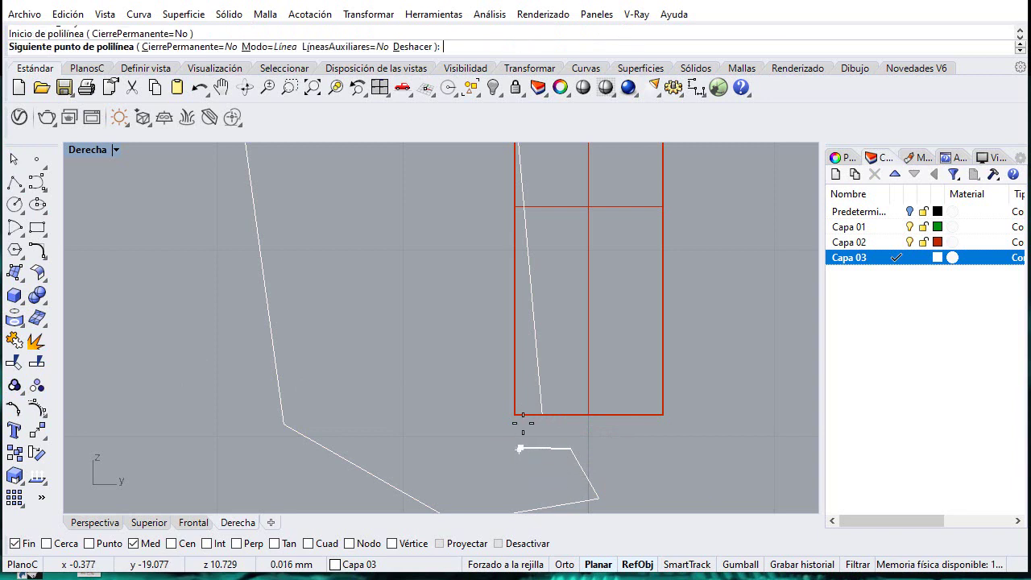
{"action": "left_click", "coordinate": [542, 414]}
{"action": "key", "text": "Return"}
{"action": "left_click", "coordinate": [545, 378]}
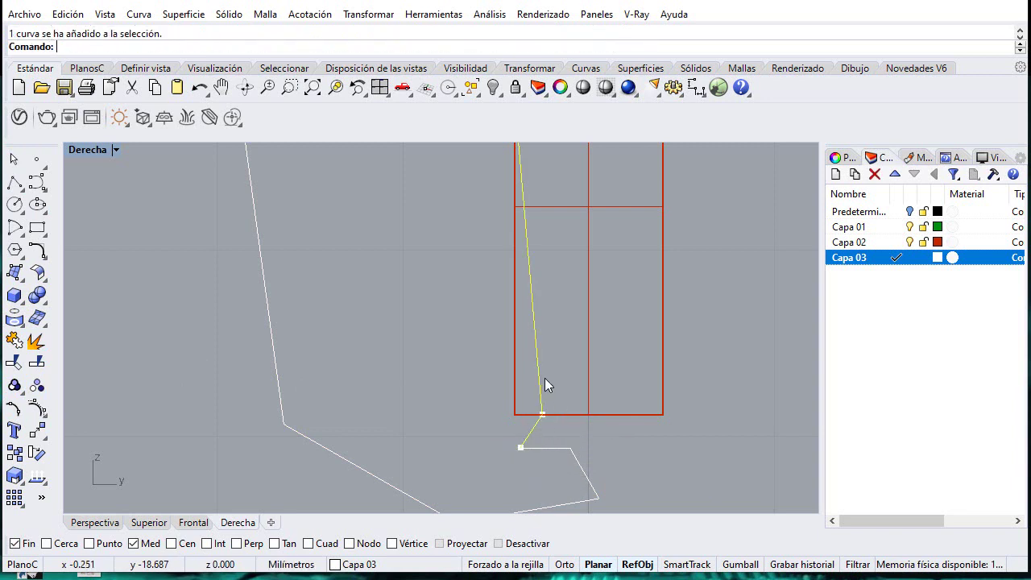
{"action": "scroll", "coordinate": [513, 412], "scroll_direction": "down", "scroll_amount": 5}
{"action": "left_click_drag", "start_coordinate": [450, 331], "coordinate": [542, 501]}
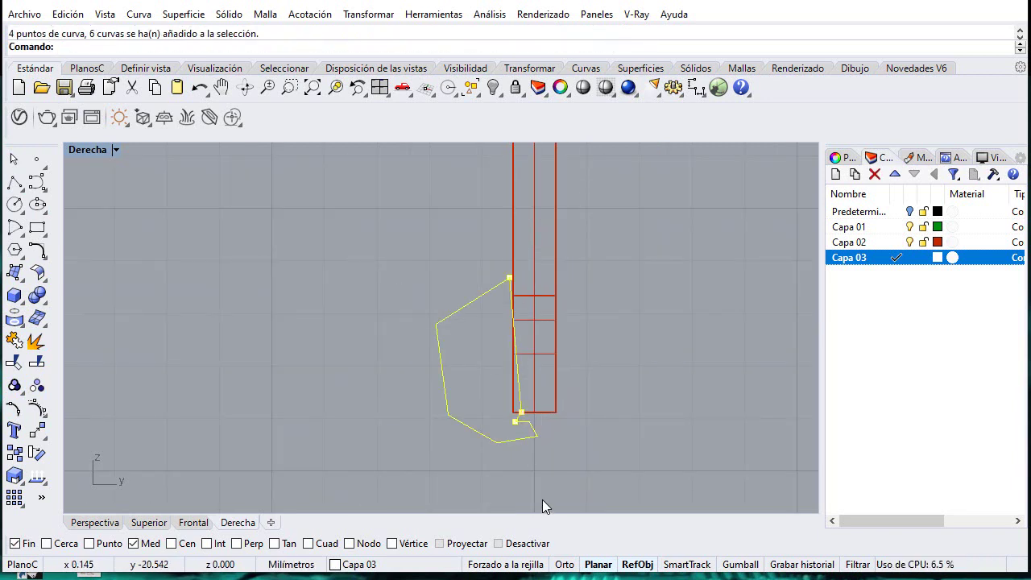
{"action": "left_click", "coordinate": [35, 340]}
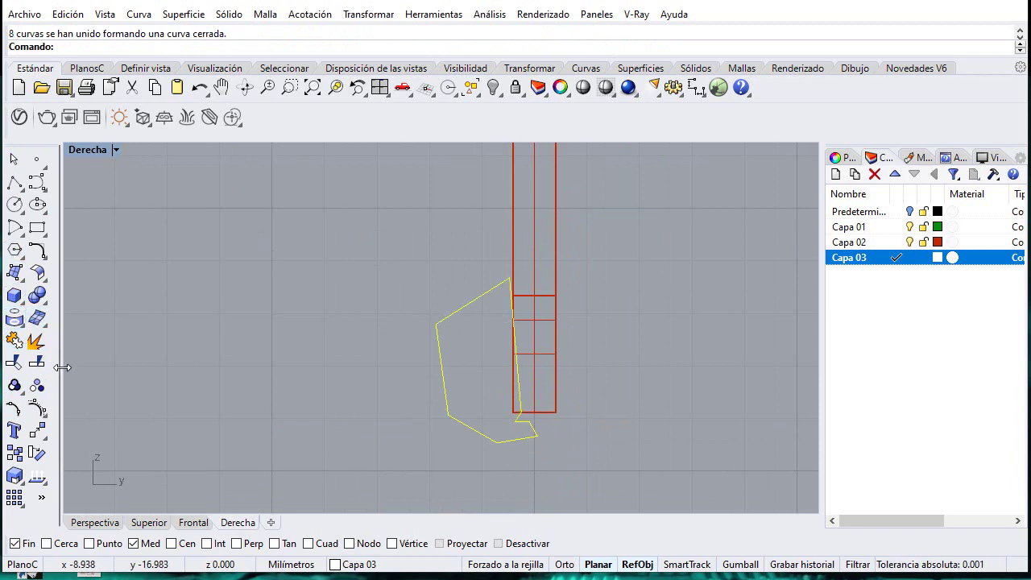
Step: Mirror a copy of the closed outline across the shaft's vertical centreline, starting at the midpoint of the tip's bottom edge
{"action": "left_click", "coordinate": [44, 451]}
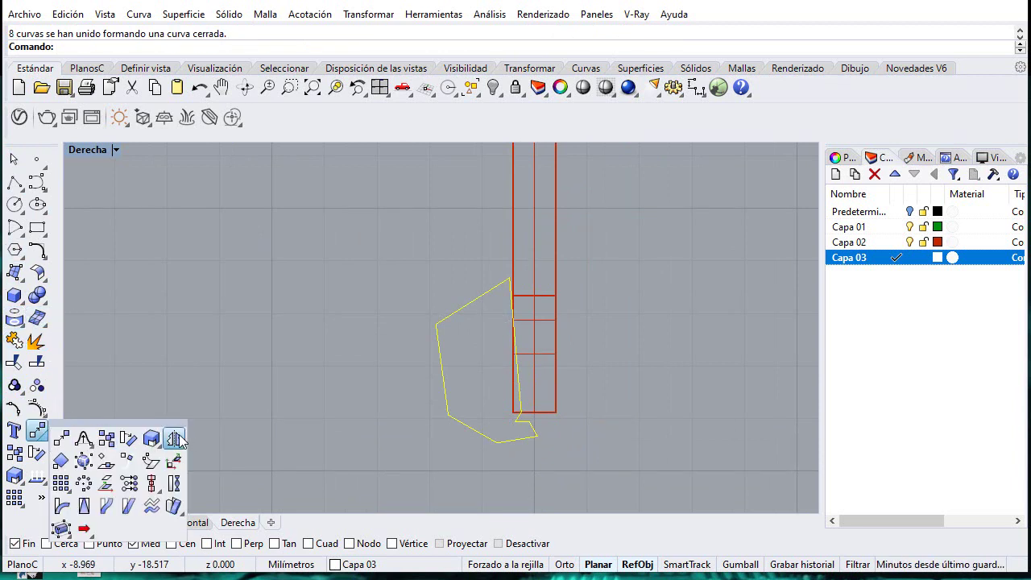
{"action": "left_click", "coordinate": [179, 439]}
{"action": "scroll", "coordinate": [542, 419], "scroll_direction": "up", "scroll_amount": 5}
{"action": "left_click", "coordinate": [503, 403]}
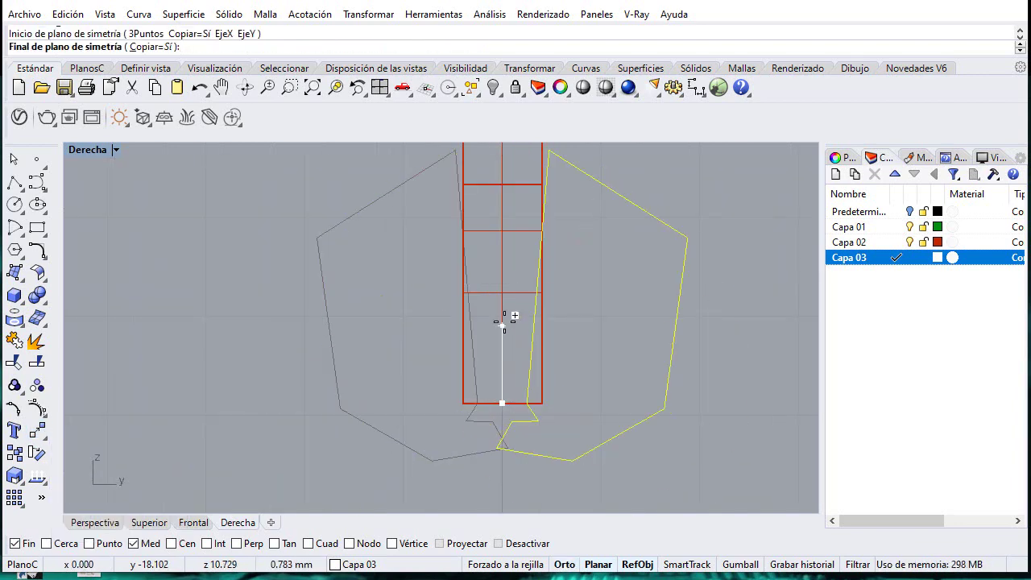
{"action": "left_click", "coordinate": [507, 317]}
Step: Extrude both mirrored outlines as solids on both sides, well beyond the shaft's thickness
{"action": "left_click", "coordinate": [585, 172]}
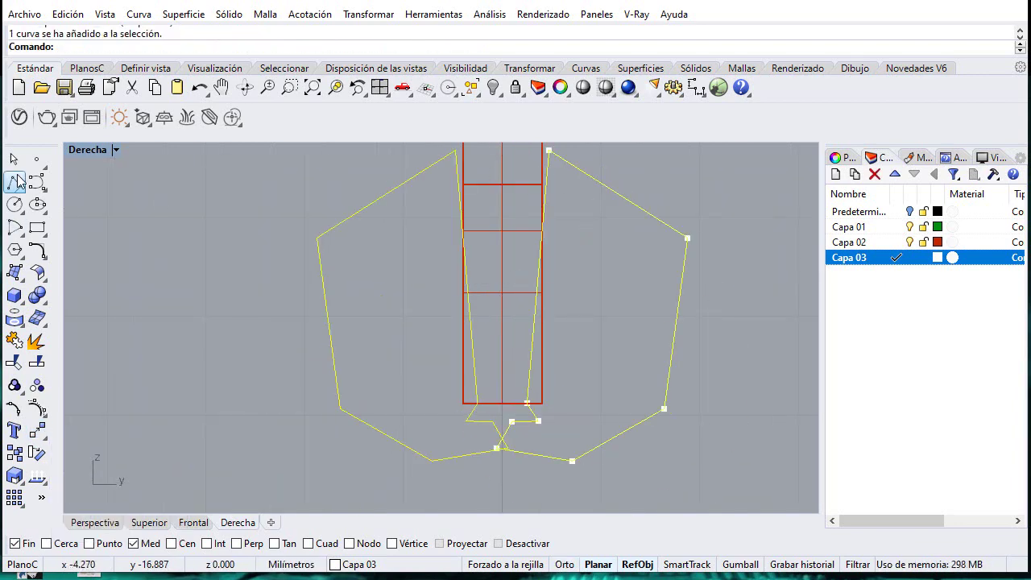
{"action": "double_click", "coordinate": [86, 150]}
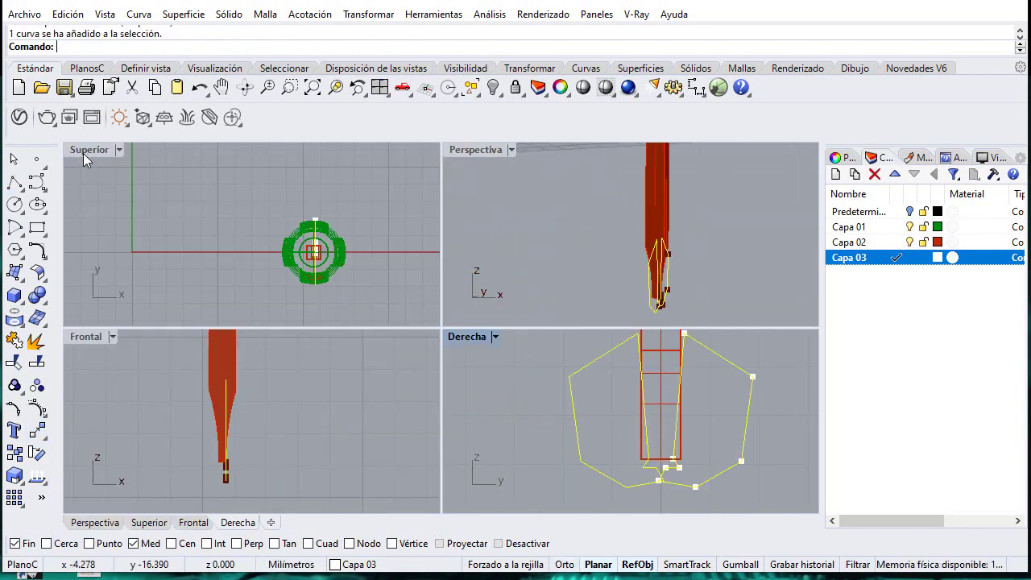
{"action": "left_click", "coordinate": [14, 297]}
{"action": "left_click", "coordinate": [88, 349]}
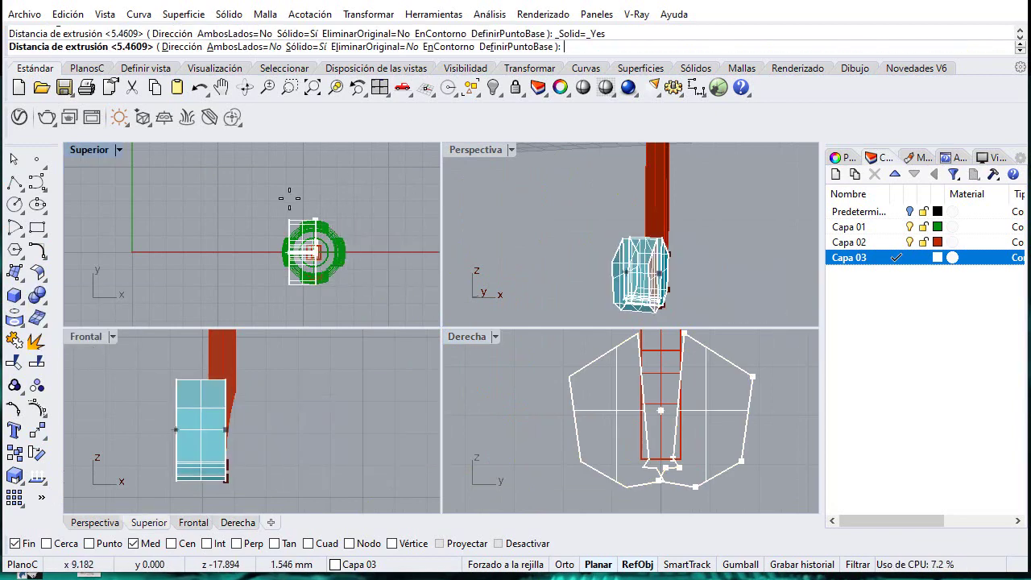
{"action": "left_click", "coordinate": [233, 47]}
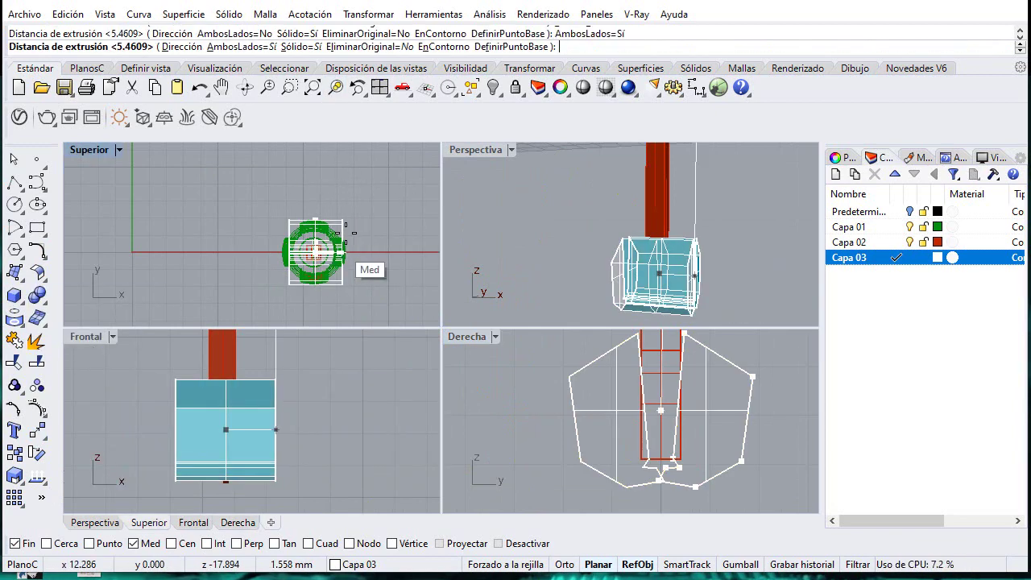
{"action": "left_click", "coordinate": [395, 188]}
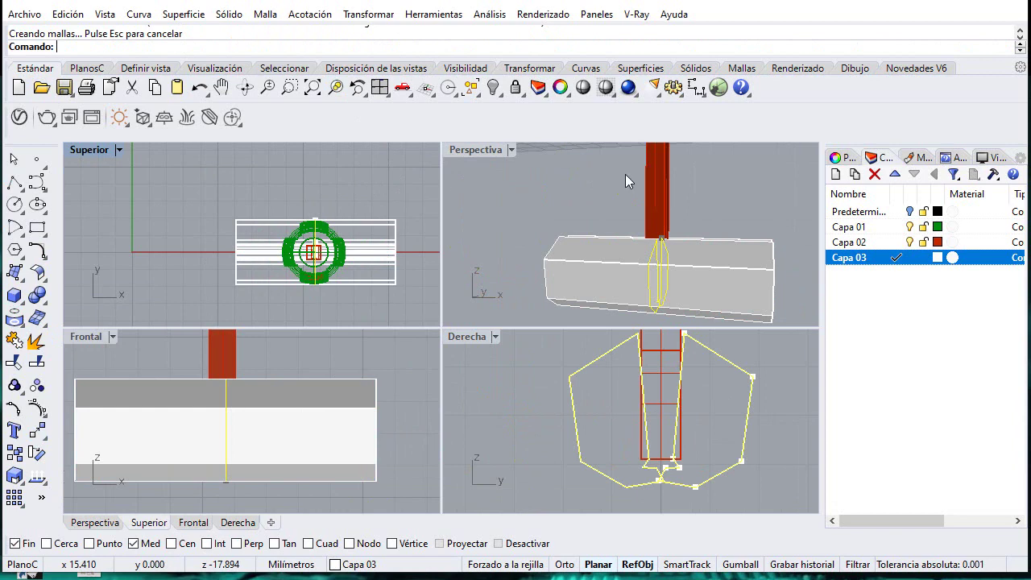
Step: Subtract the two extruded solids from the square shaft with a Boolean Difference to taper the tip's sides
{"action": "left_click", "coordinate": [498, 191]}
{"action": "left_click", "coordinate": [37, 296]}
{"action": "left_click", "coordinate": [80, 304]}
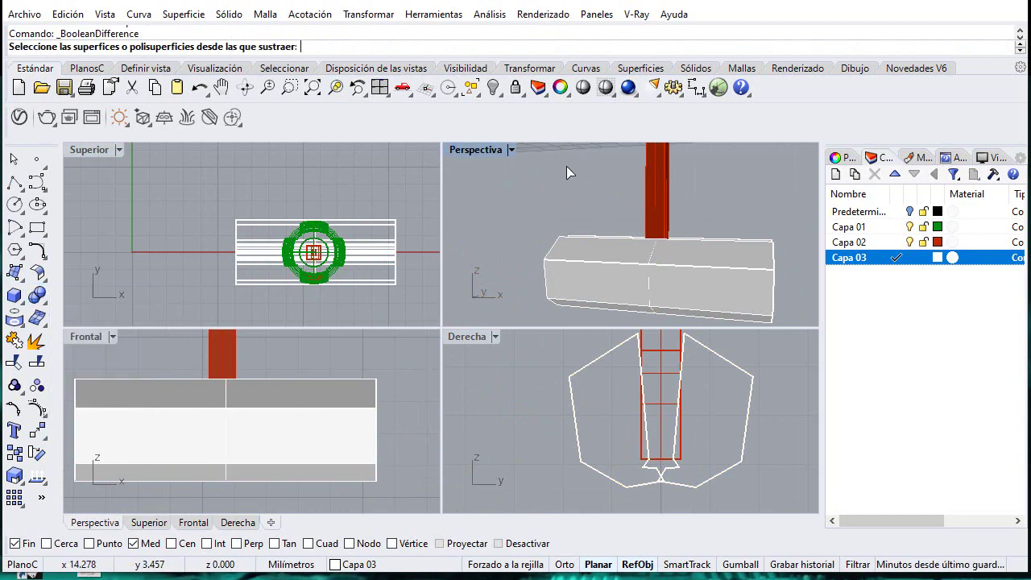
{"action": "left_click", "coordinate": [660, 176]}
{"action": "key", "text": "Return"}
{"action": "left_click", "coordinate": [698, 266]}
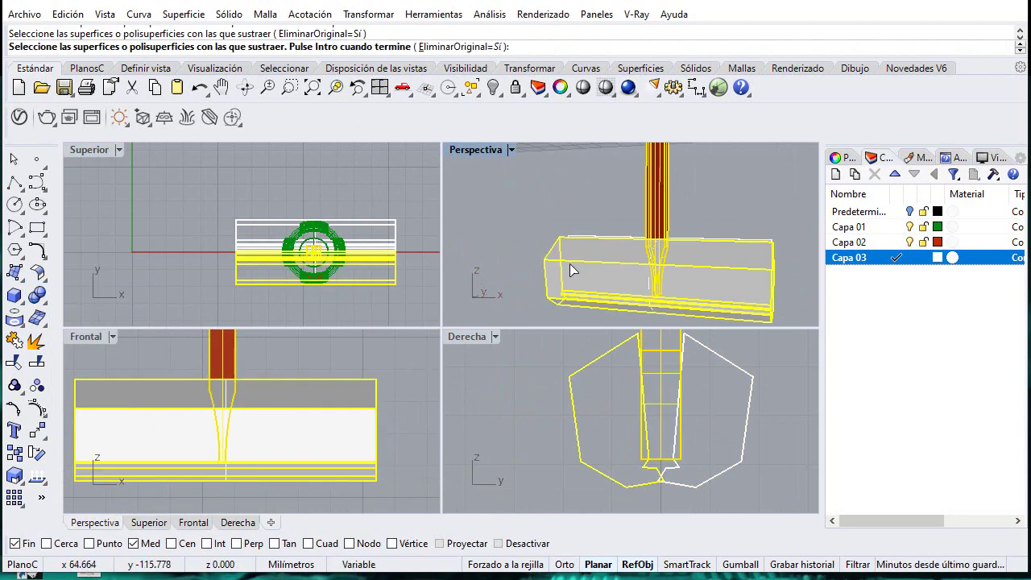
{"action": "right_click", "coordinate": [776, 351]}
Step: Examine the screwdriver's tip and the junction between shaft and handle from several angles in the perspective view
{"action": "mouse_move", "coordinate": [629, 264]}
{"action": "right_mouse_down"}
{"action": "mouse_move", "coordinate": [668, 231]}
{"action": "mouse_move", "coordinate": [719, 250]}
{"action": "mouse_move", "coordinate": [686, 230]}
{"action": "mouse_move", "coordinate": [623, 259]}
{"action": "right_mouse_up"}
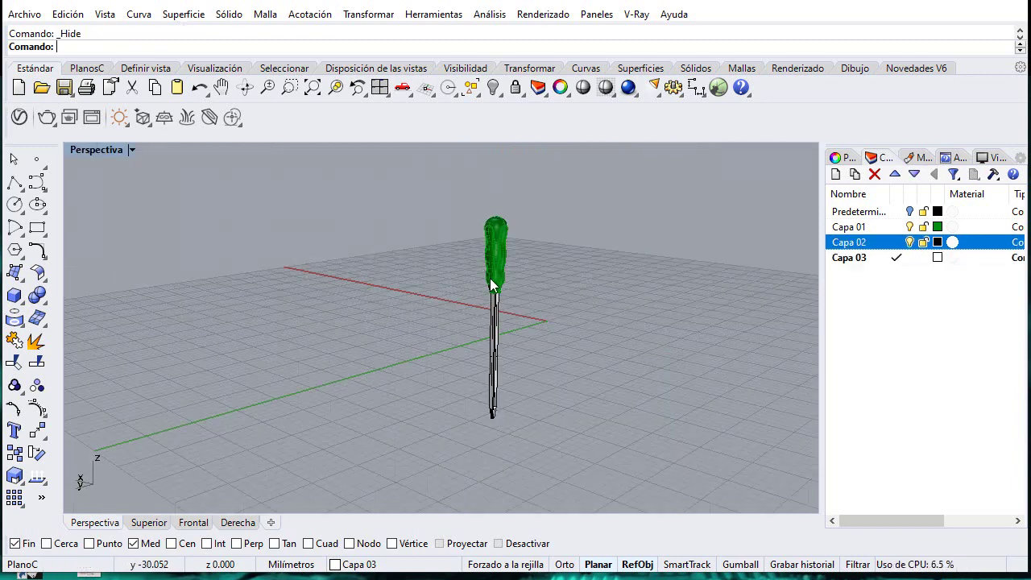
{"action": "scroll", "coordinate": [491, 282], "scroll_direction": "up", "scroll_amount": 8}
{"action": "right_click_drag", "start_coordinate": [498, 309], "coordinate": [495, 253]}
{"action": "scroll", "coordinate": [521, 309], "scroll_direction": "down", "scroll_amount": 8}
{"action": "right_click_drag", "start_coordinate": [524, 307], "coordinate": [479, 206]}
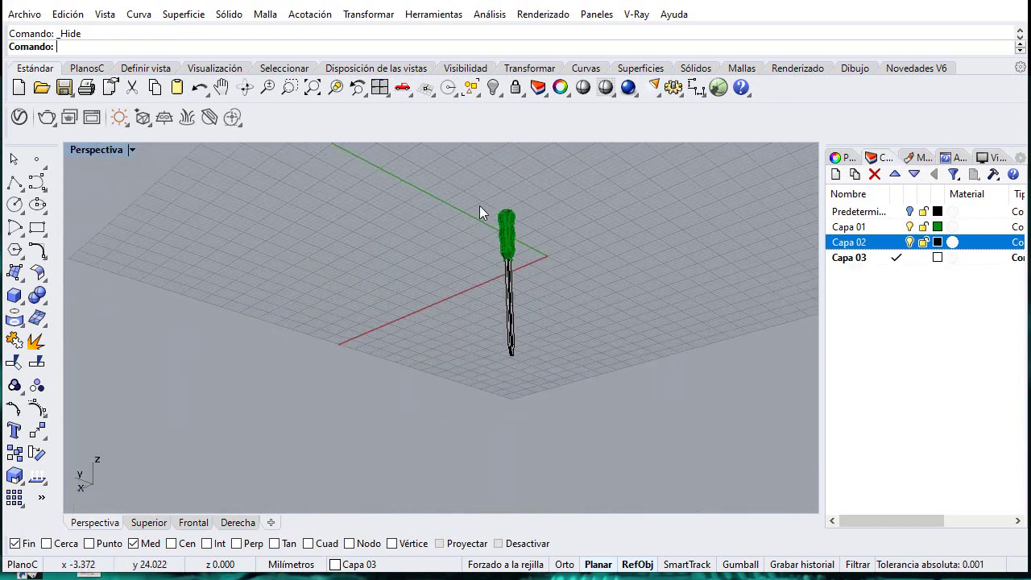
{"action": "scroll", "coordinate": [494, 265], "scroll_direction": "up", "scroll_amount": 6}
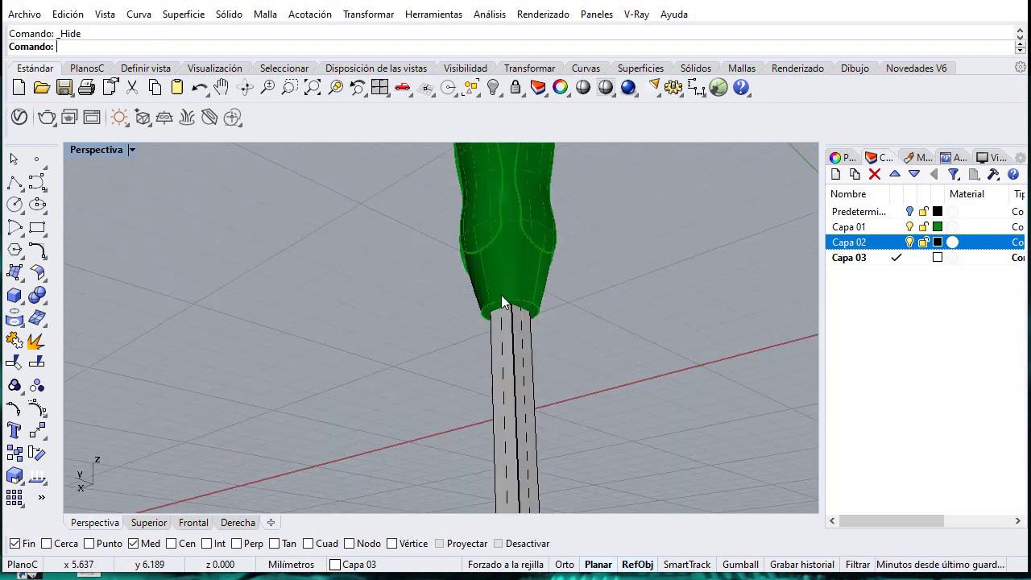
{"action": "scroll", "coordinate": [502, 297], "scroll_direction": "up", "scroll_amount": 2}
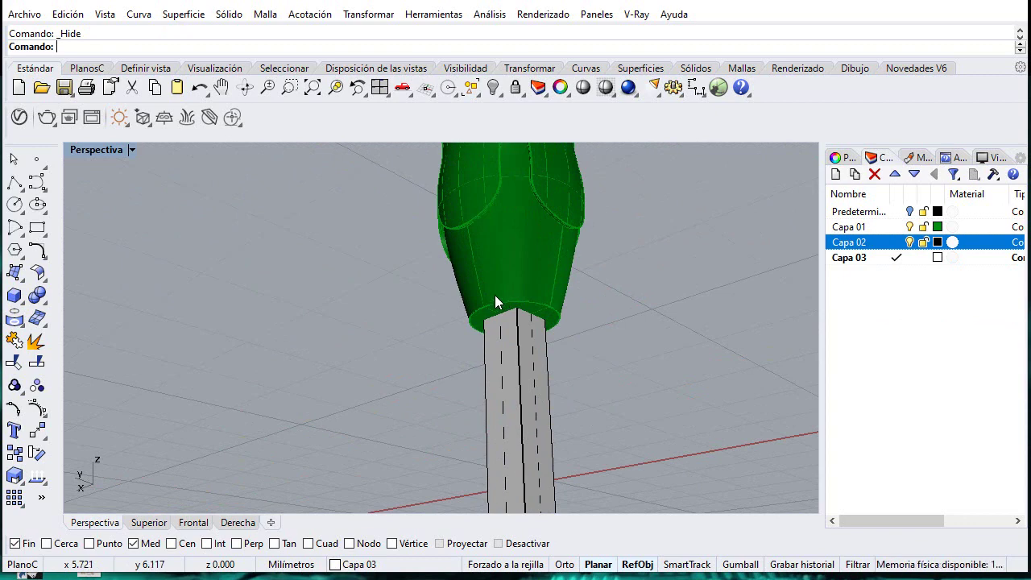
{"action": "scroll", "coordinate": [495, 295], "scroll_direction": "up", "scroll_amount": 3}
{"action": "scroll", "coordinate": [502, 298], "scroll_direction": "down", "scroll_amount": 3}
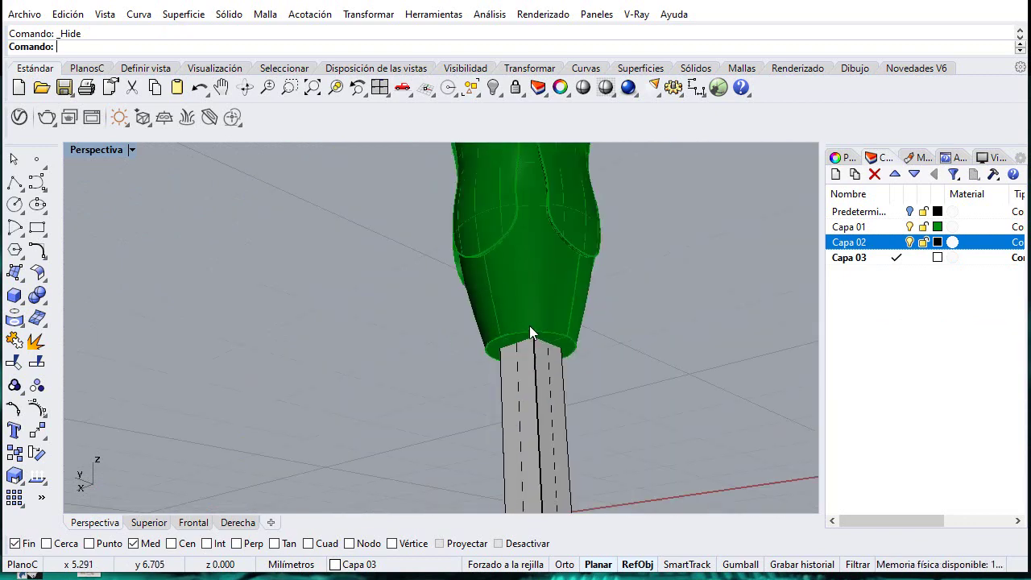
{"action": "scroll", "coordinate": [585, 395], "scroll_direction": "down", "scroll_amount": 4}
{"action": "scroll", "coordinate": [596, 373], "scroll_direction": "up", "scroll_amount": 5}
{"action": "right_click_drag", "start_coordinate": [596, 373], "coordinate": [448, 393]}
{"action": "scroll", "coordinate": [620, 403], "scroll_direction": "down", "scroll_amount": 6}
{"action": "right_click_drag", "start_coordinate": [619, 403], "coordinate": [420, 442]}
{"action": "scroll", "coordinate": [420, 442], "scroll_direction": "up", "scroll_amount": 4}
{"action": "scroll", "coordinate": [531, 412], "scroll_direction": "up", "scroll_amount": 5}
{"action": "right_click_drag", "start_coordinate": [530, 411], "coordinate": [518, 380]}
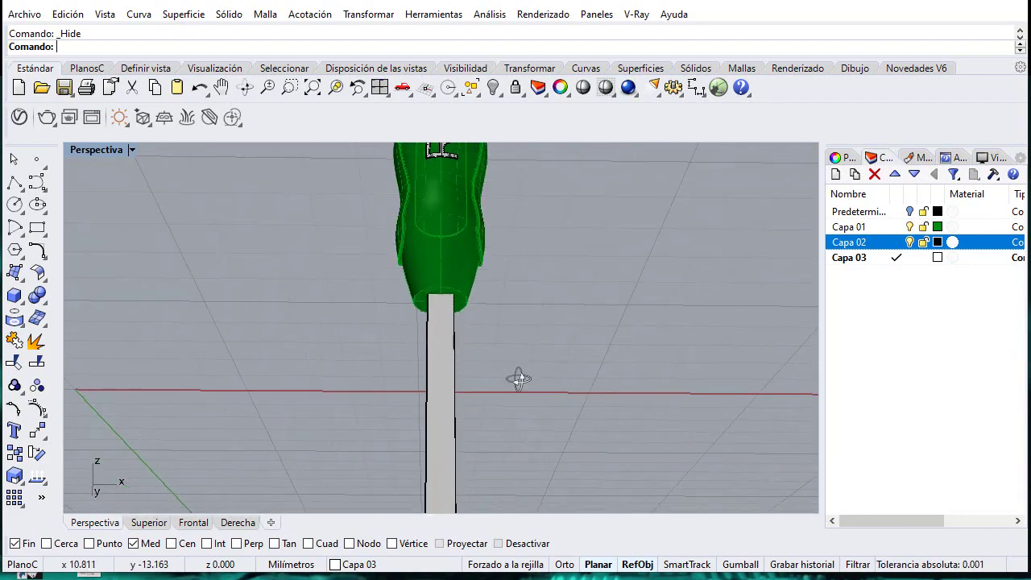
Step: Start a solid cylinder with its base centred on the handle's lower end circle, using only the centre object snap
{"action": "left_click", "coordinate": [15, 297]}
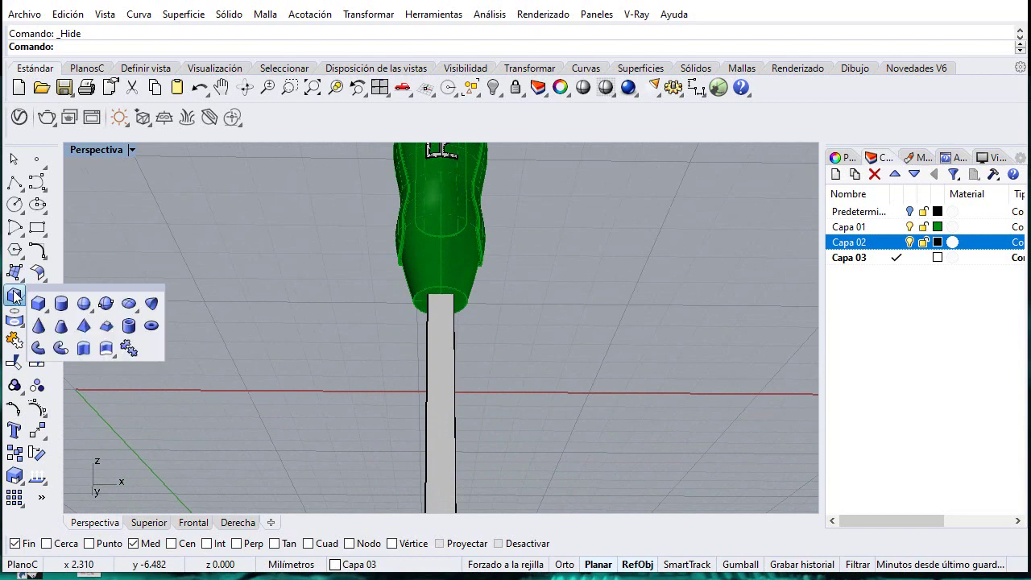
{"action": "left_click", "coordinate": [60, 304]}
{"action": "scroll", "coordinate": [430, 322], "scroll_direction": "up", "scroll_amount": 6}
{"action": "scroll", "coordinate": [542, 334], "scroll_direction": "down", "scroll_amount": 4}
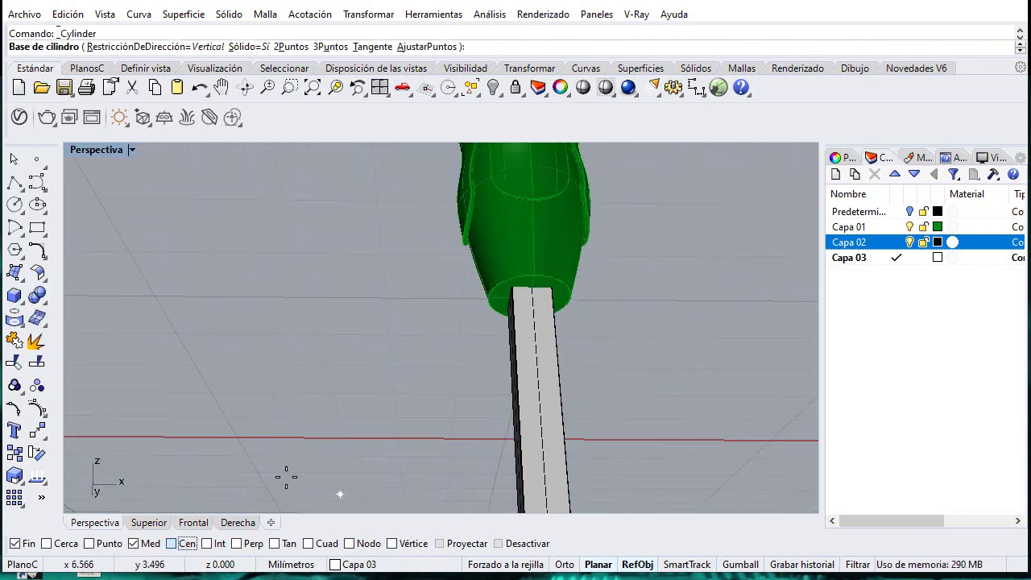
{"action": "right_click", "coordinate": [186, 543]}
{"action": "left_click", "coordinate": [583, 303]}
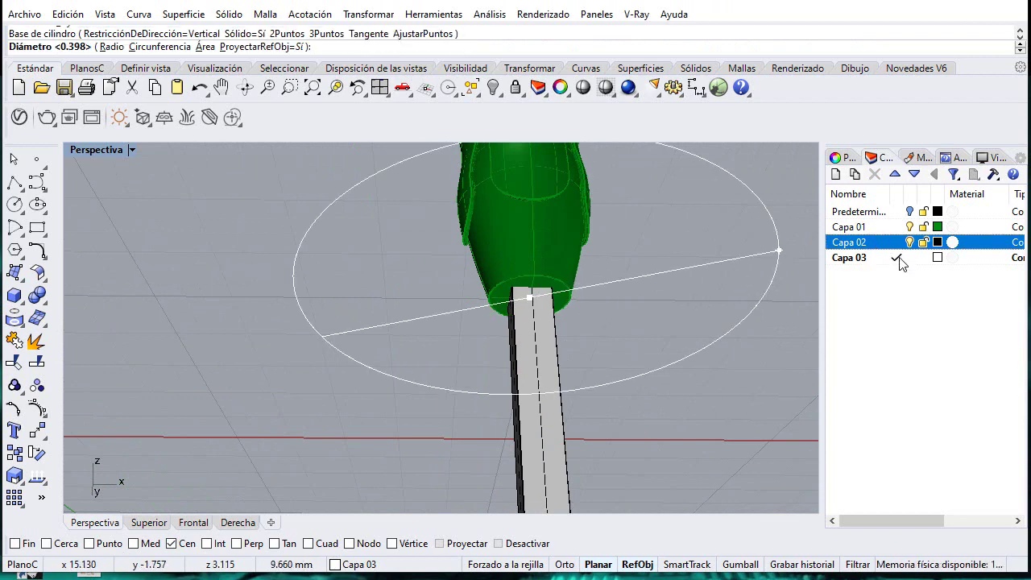
Step: Create a new layer and set the colour of current layer Capa 03 to orange, RGB 255, 84, 0
{"action": "left_click", "coordinate": [836, 174]}
{"action": "left_click", "coordinate": [936, 273]}
{"action": "left_click", "coordinate": [915, 281]}
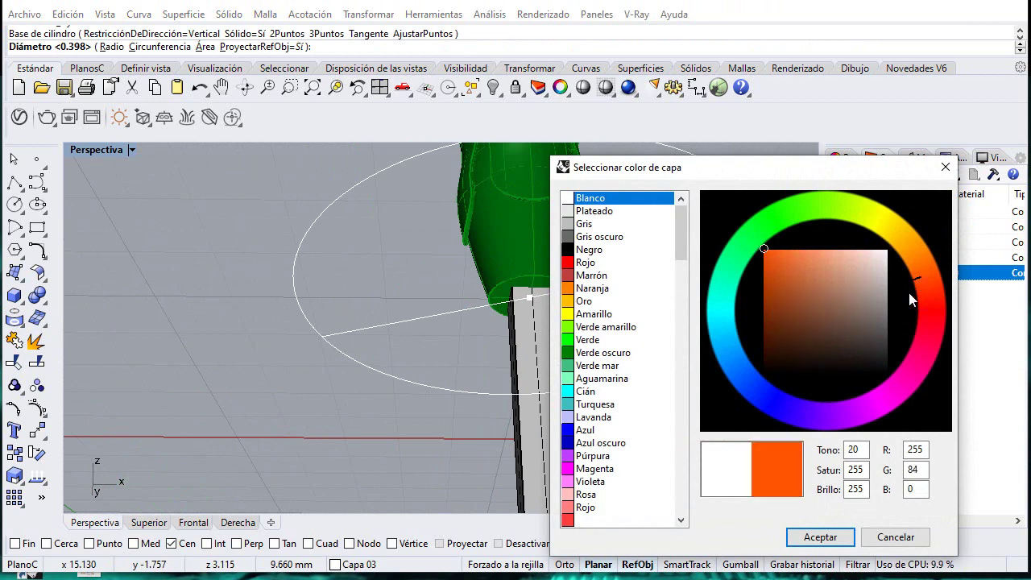
{"action": "left_click", "coordinate": [820, 537]}
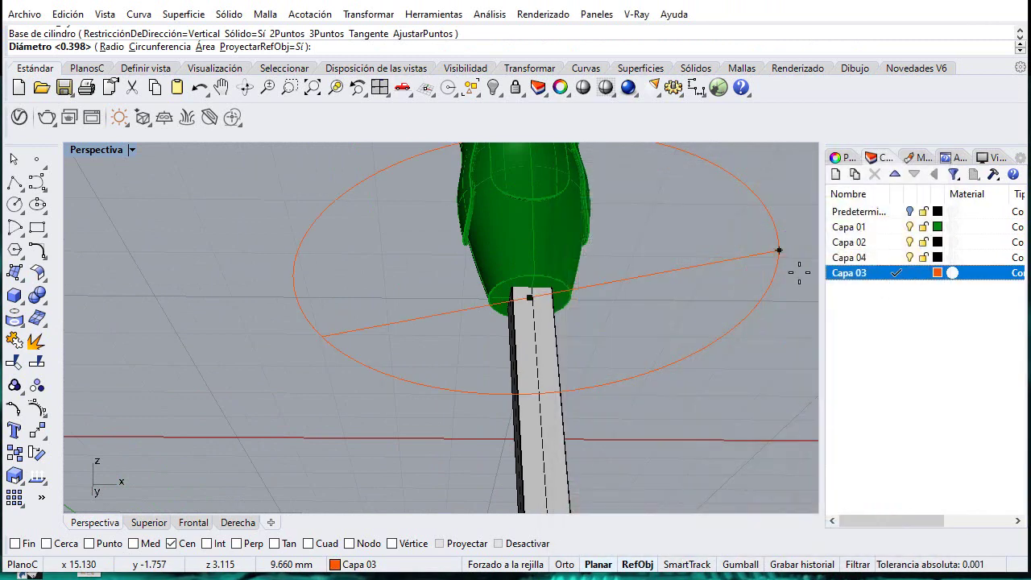
{"action": "double_click", "coordinate": [95, 151]}
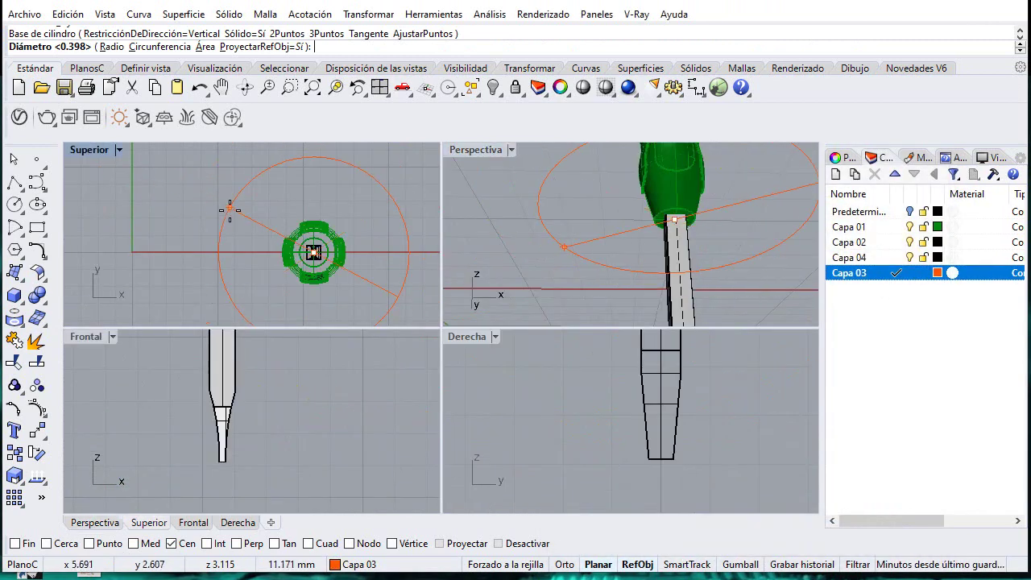
{"action": "scroll", "coordinate": [234, 217], "scroll_direction": "up", "scroll_amount": 2}
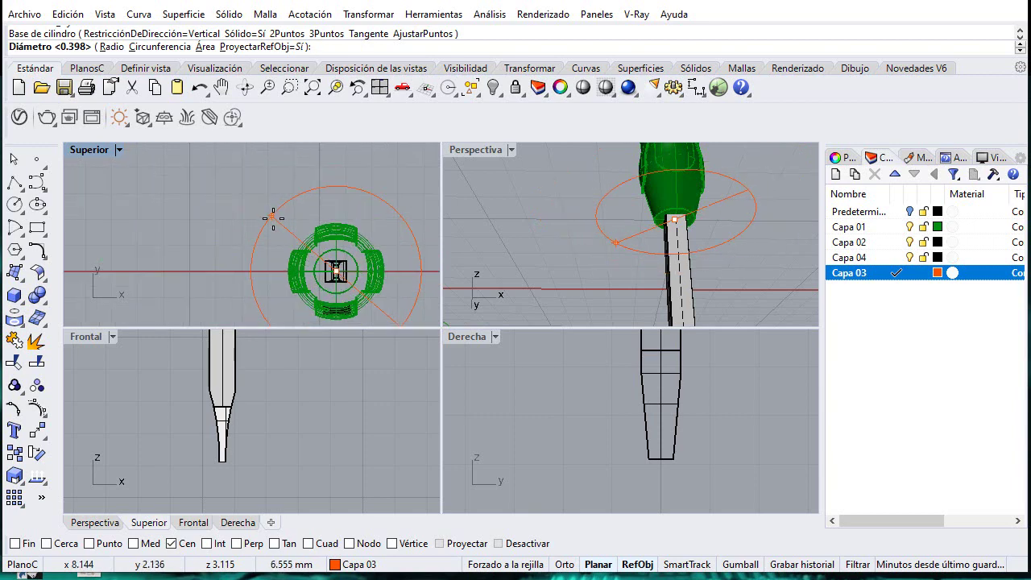
{"action": "right_click_drag", "start_coordinate": [282, 225], "coordinate": [174, 189]}
{"action": "scroll", "coordinate": [174, 188], "scroll_direction": "up", "scroll_amount": 2}
{"action": "type", "text": "1"}
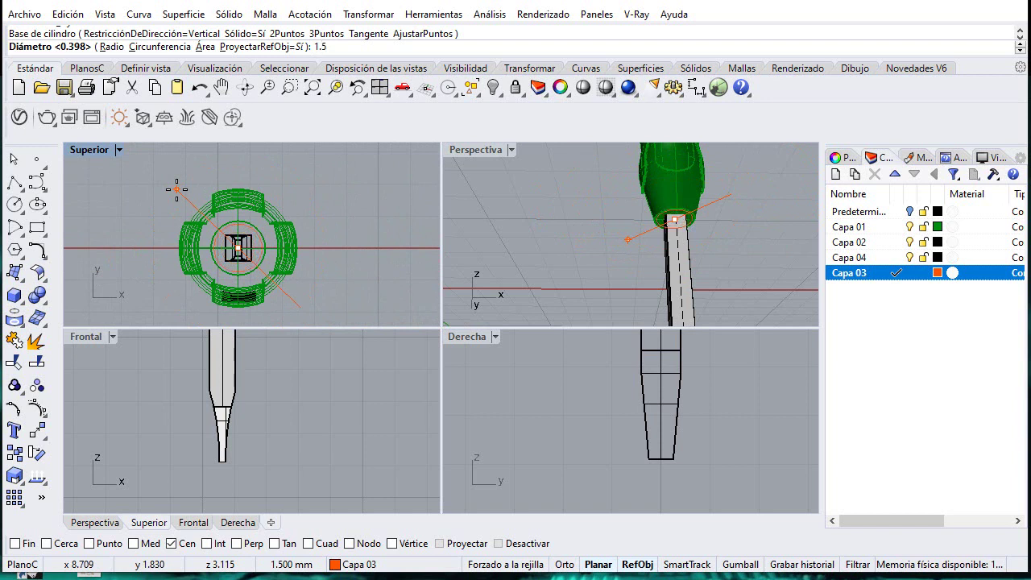
{"action": "type", "text": ".5"}
{"action": "key", "text": "Return"}
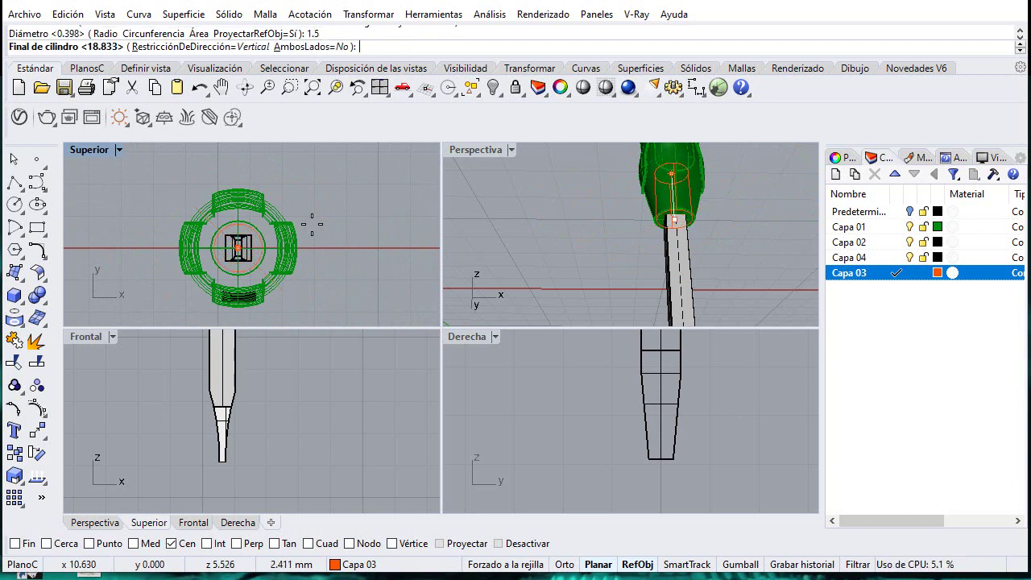
{"action": "key", "text": "Escape"}
Step: Create a solid cylinder centred on the handle's lower end circle, 2 mm in diameter and 0.6 mm high
{"action": "right_click", "coordinate": [712, 302]}
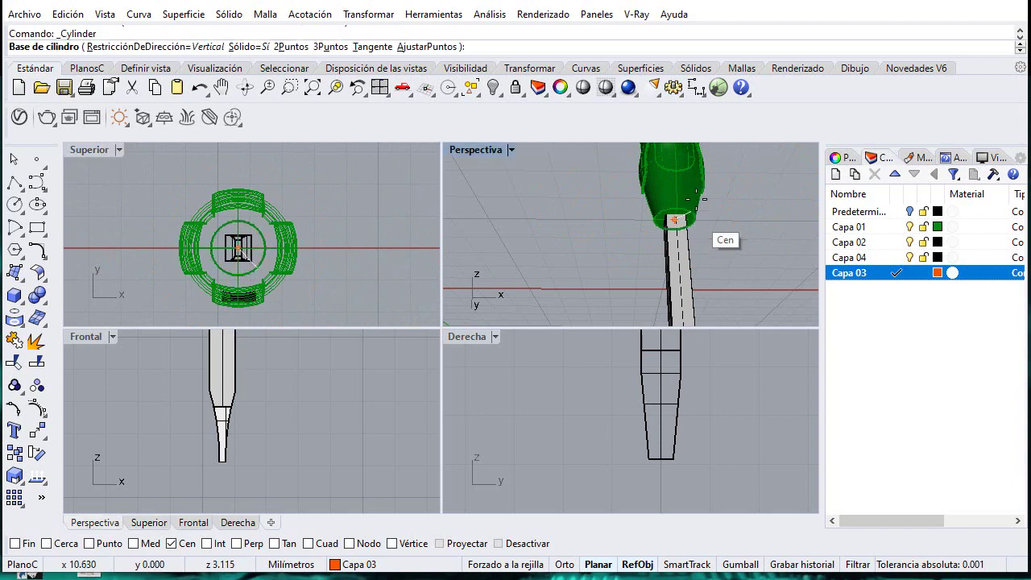
{"action": "left_click", "coordinate": [696, 217]}
{"action": "type", "text": "2"}
{"action": "key", "text": "Return"}
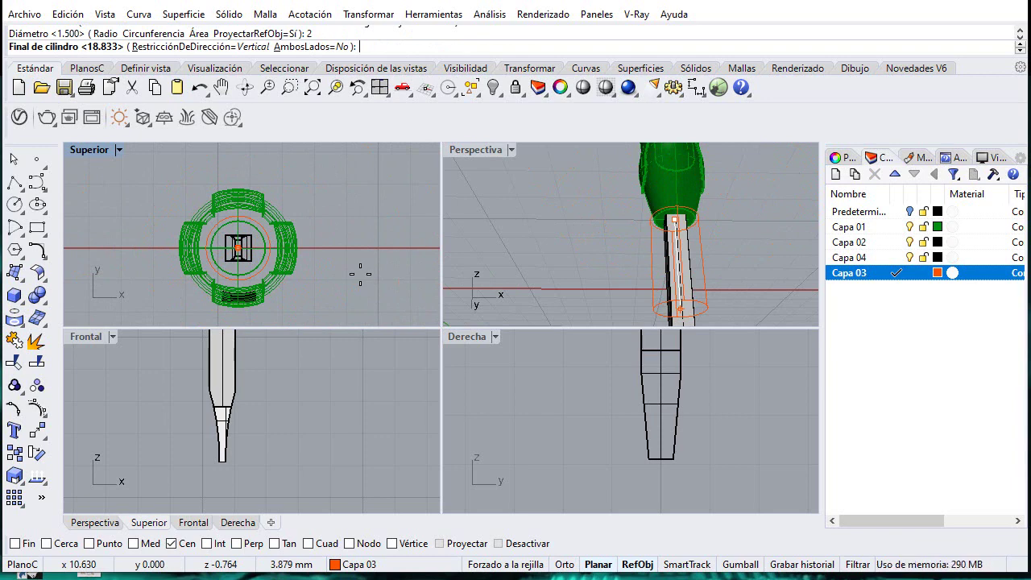
{"action": "key", "text": "Return"}
{"action": "scroll", "coordinate": [681, 236], "scroll_direction": "up", "scroll_amount": 5}
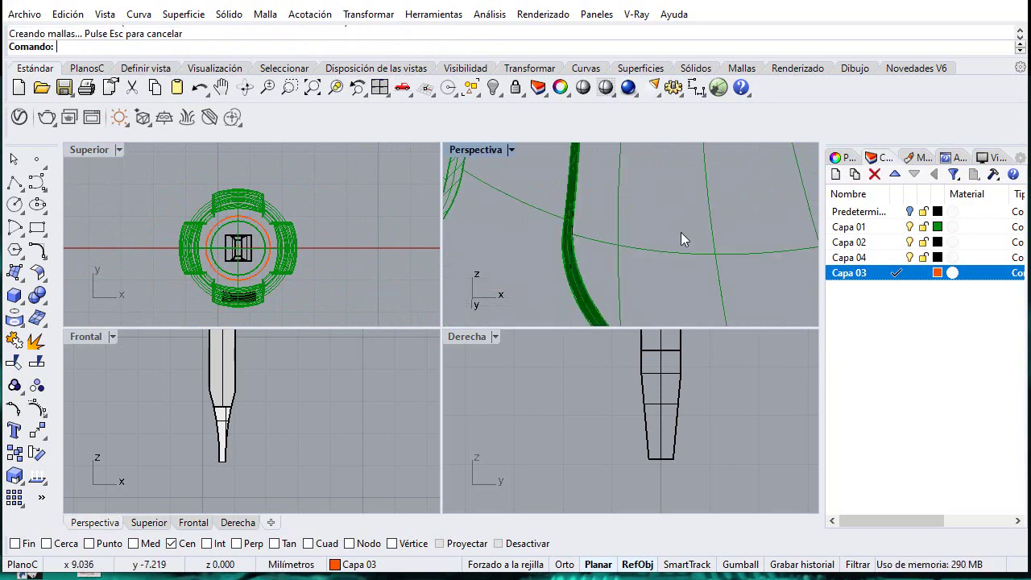
{"action": "double_click", "coordinate": [481, 150]}
{"action": "scroll", "coordinate": [480, 206], "scroll_direction": "down", "scroll_amount": 4}
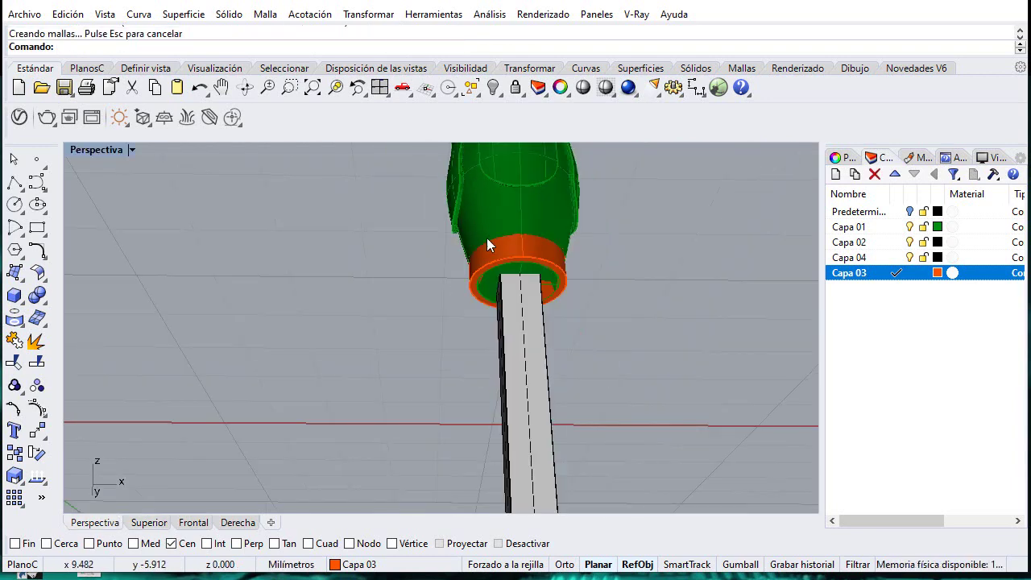
Step: Move the orange collar cylinder 0.6 mm straight down along the shaft axis in the right view
{"action": "left_click", "coordinate": [492, 250]}
{"action": "double_click", "coordinate": [96, 150]}
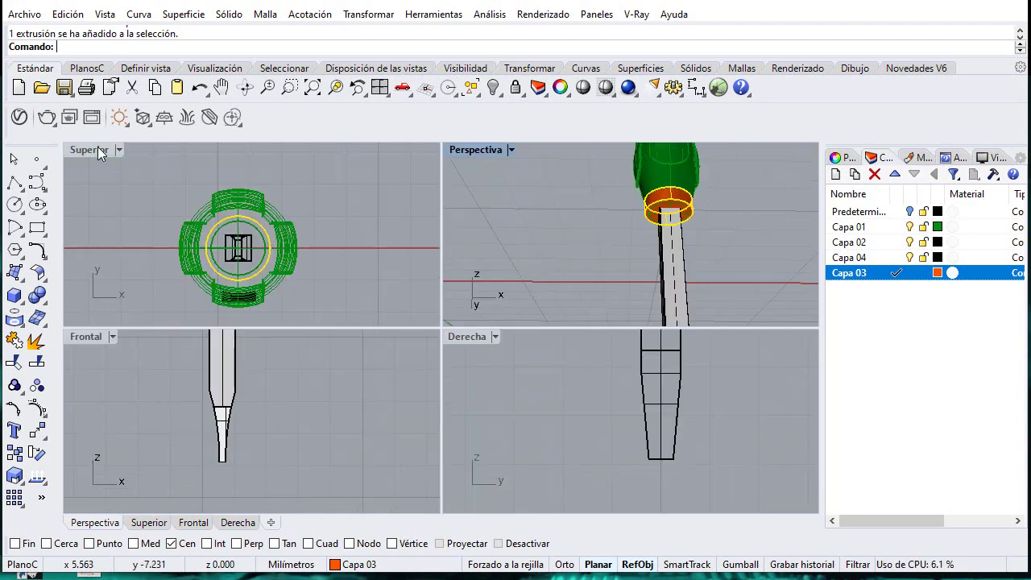
{"action": "scroll", "coordinate": [670, 433], "scroll_direction": "down", "scroll_amount": 6}
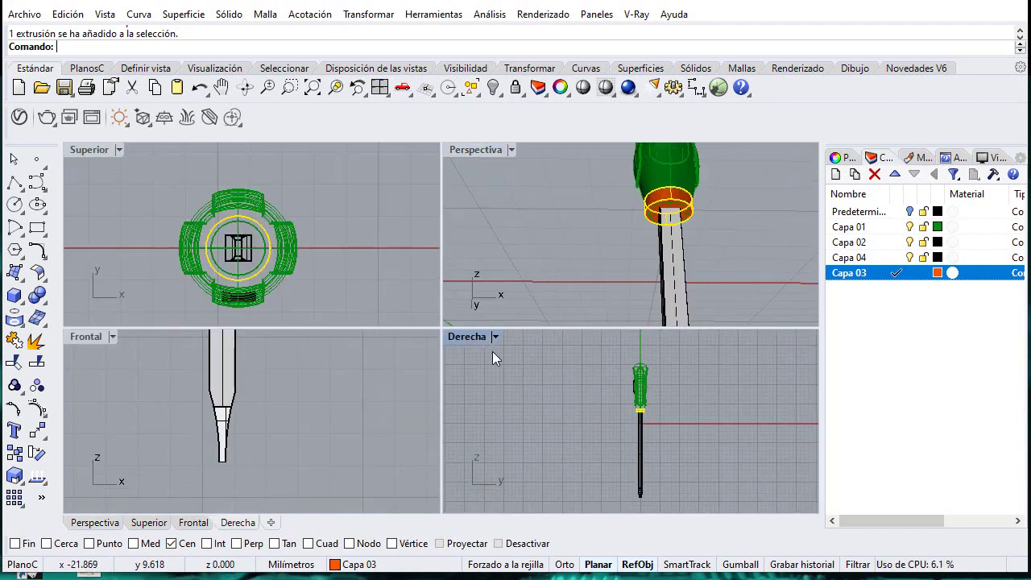
{"action": "double_click", "coordinate": [468, 337]}
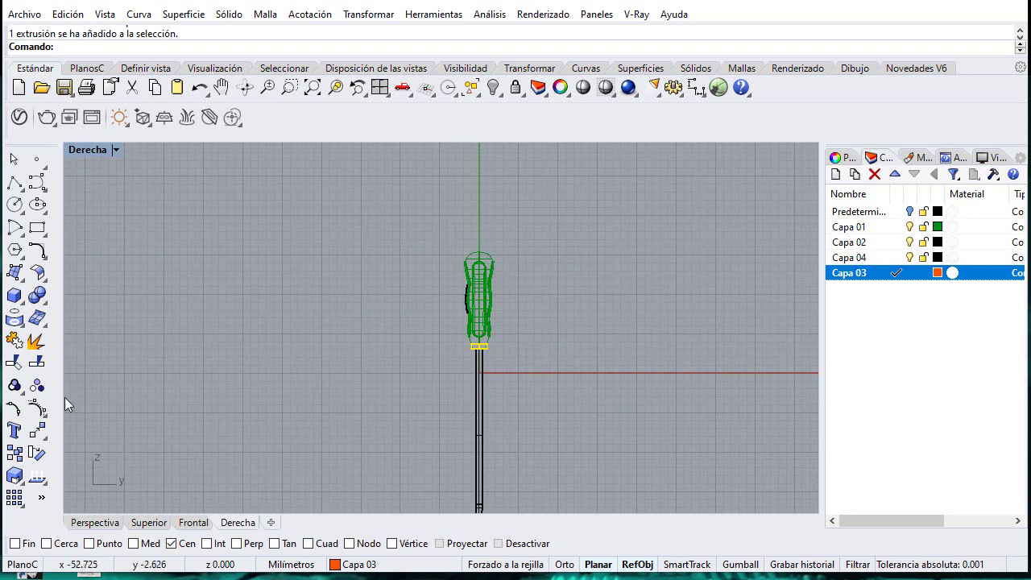
{"action": "type", "text": "m"}
{"action": "key", "text": "Return"}
{"action": "scroll", "coordinate": [467, 337], "scroll_direction": "up", "scroll_amount": 8}
{"action": "left_click", "coordinate": [512, 376]}
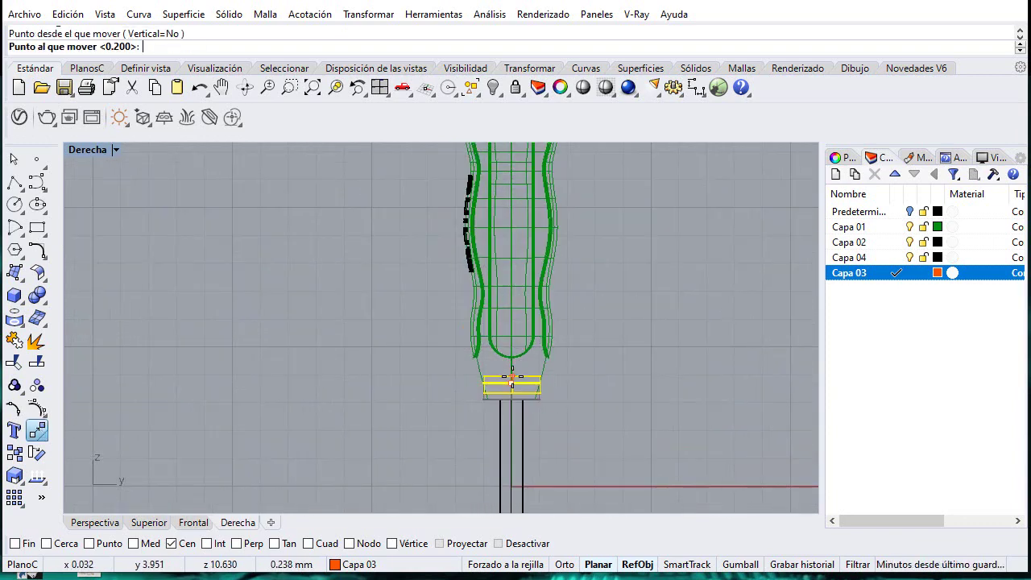
{"action": "type", "text": ".6"}
{"action": "key", "text": "Return"}
{"action": "left_click", "coordinate": [521, 438]}
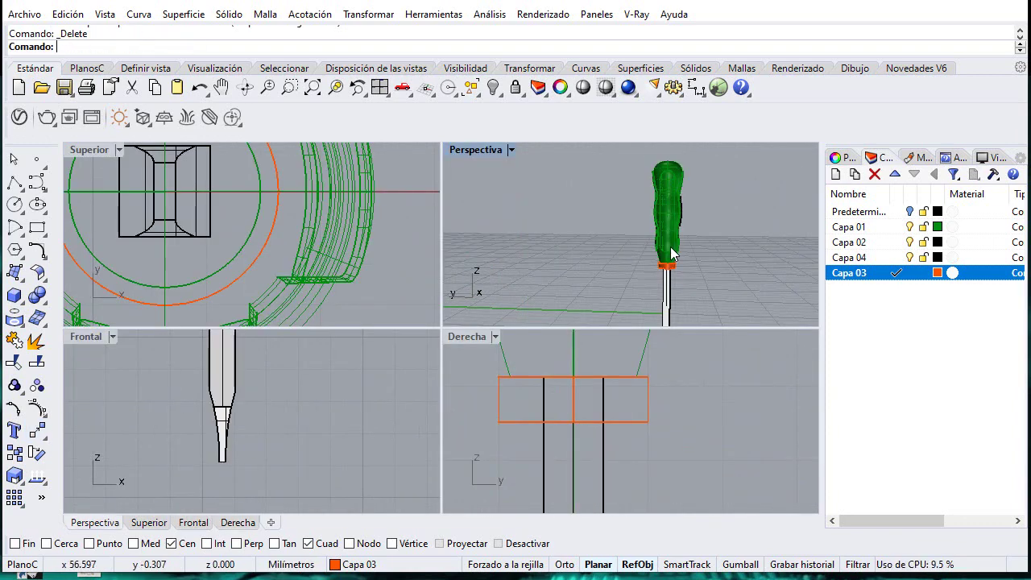
Step: Scale the orange collar in 2D about its centre, taking its quadrant as reference, to a radius of 1.5 mm
{"action": "scroll", "coordinate": [673, 254], "scroll_direction": "up", "scroll_amount": 5}
{"action": "left_click", "coordinate": [675, 274]}
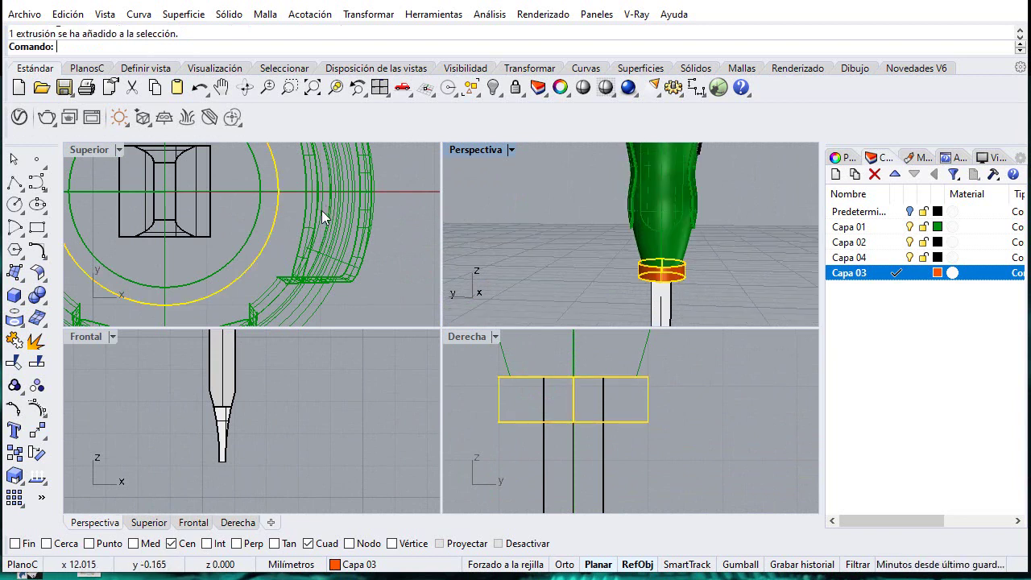
{"action": "scroll", "coordinate": [220, 203], "scroll_direction": "down", "scroll_amount": 3}
{"action": "left_click", "coordinate": [368, 14]}
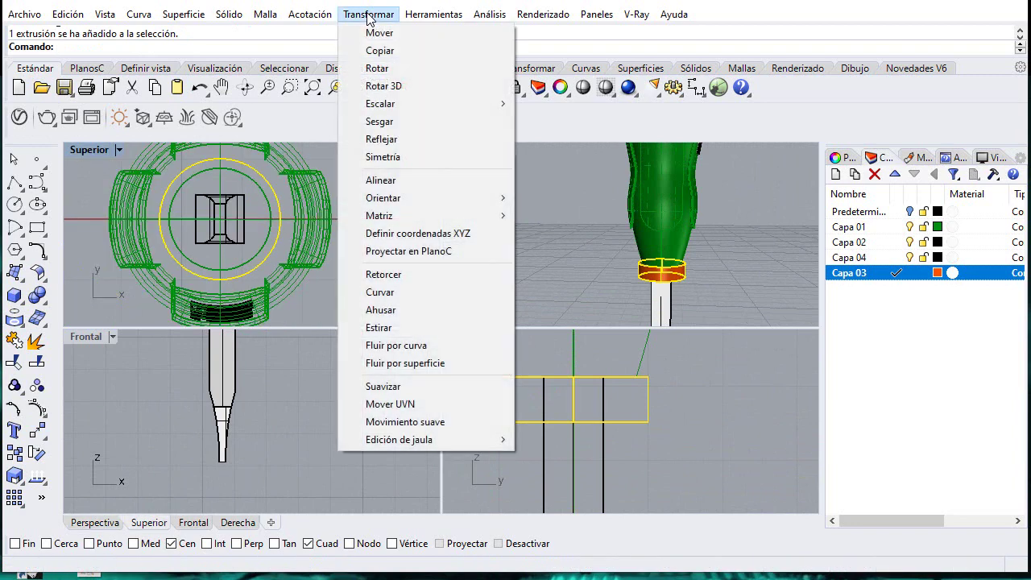
{"action": "mouse_move", "coordinate": [457, 103]}
{"action": "left_click", "coordinate": [577, 122]}
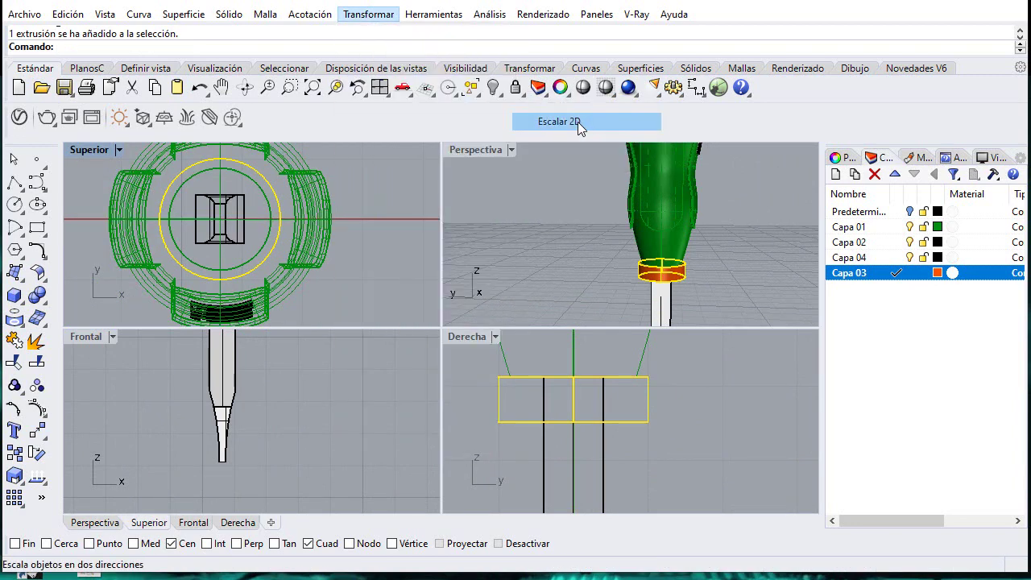
{"action": "left_click", "coordinate": [286, 250]}
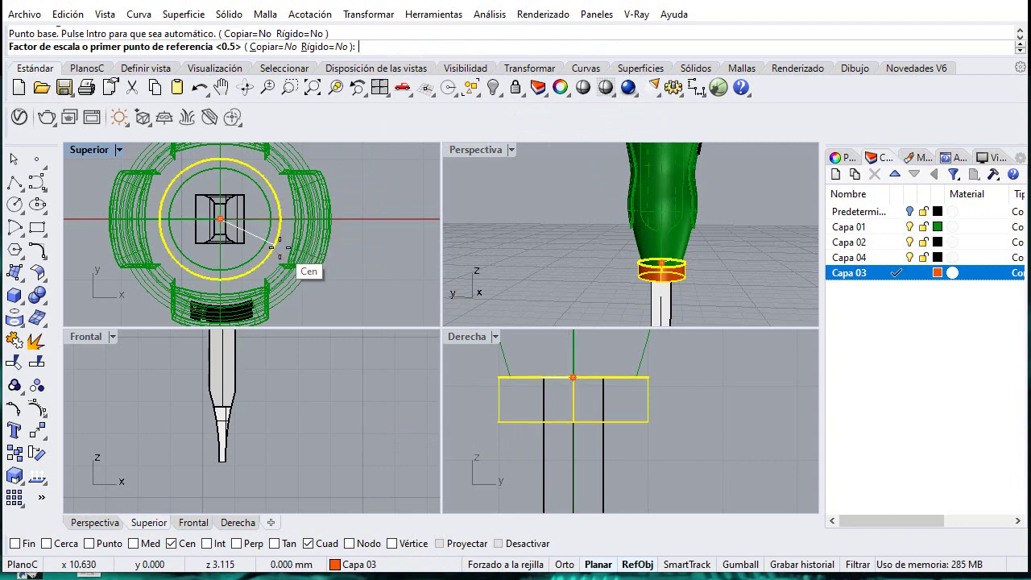
{"action": "left_click", "coordinate": [280, 219]}
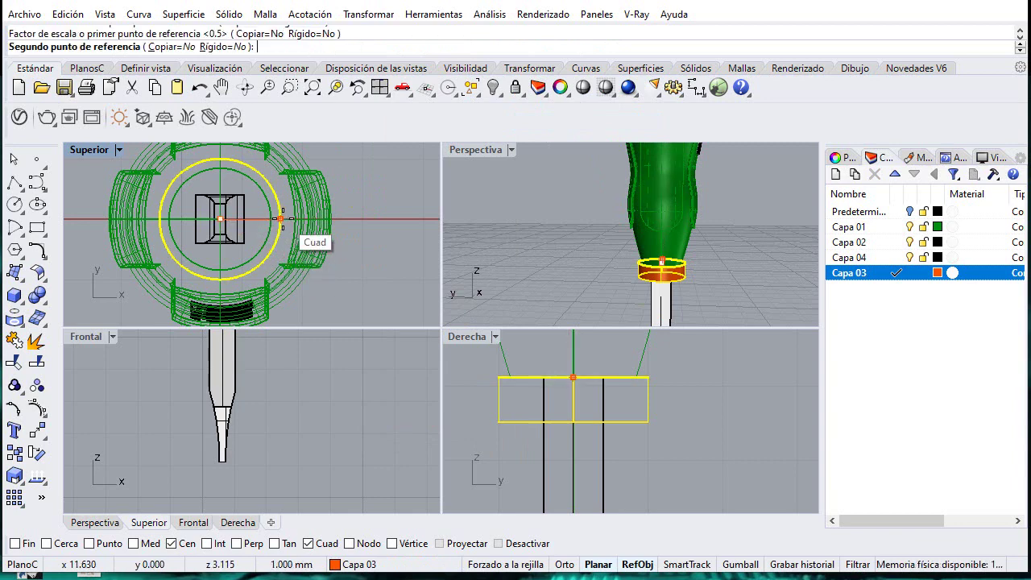
{"action": "type", "text": "2."}
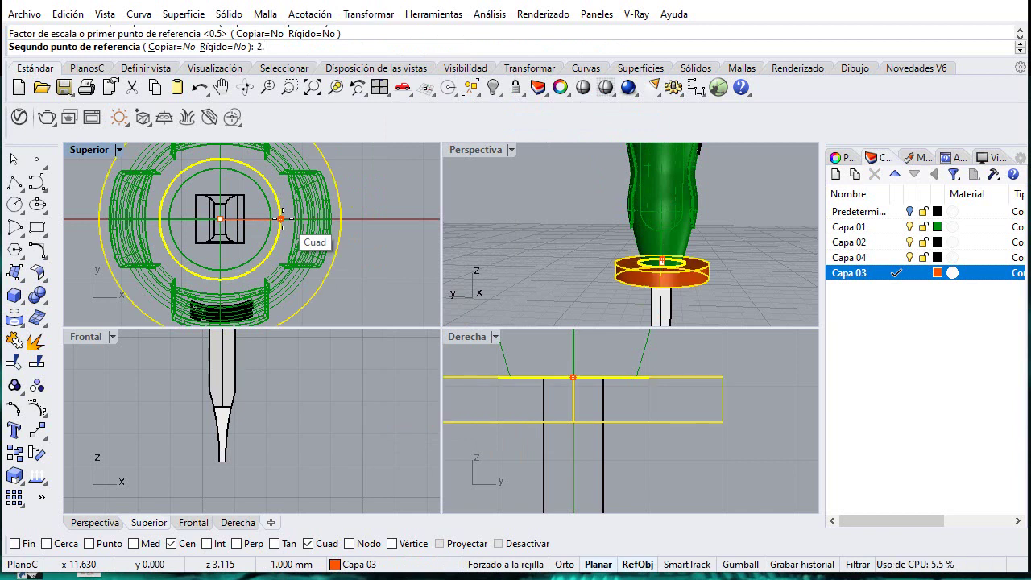
{"action": "key", "text": "BackSpace"}
{"action": "key", "text": "BackSpace"}
{"action": "type", "text": "1.5"}
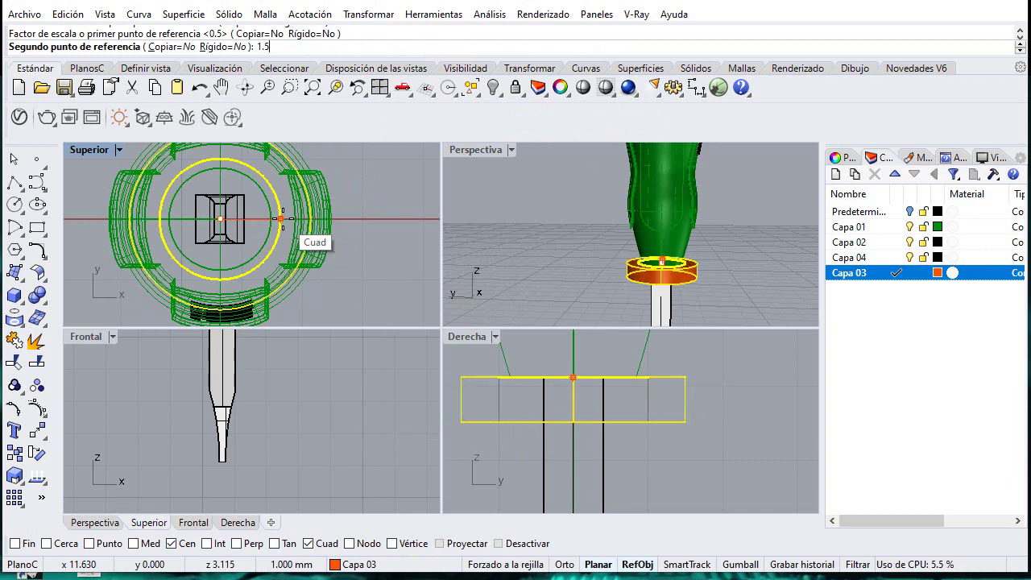
{"action": "key", "text": "Return"}
{"action": "left_click", "coordinate": [587, 251]}
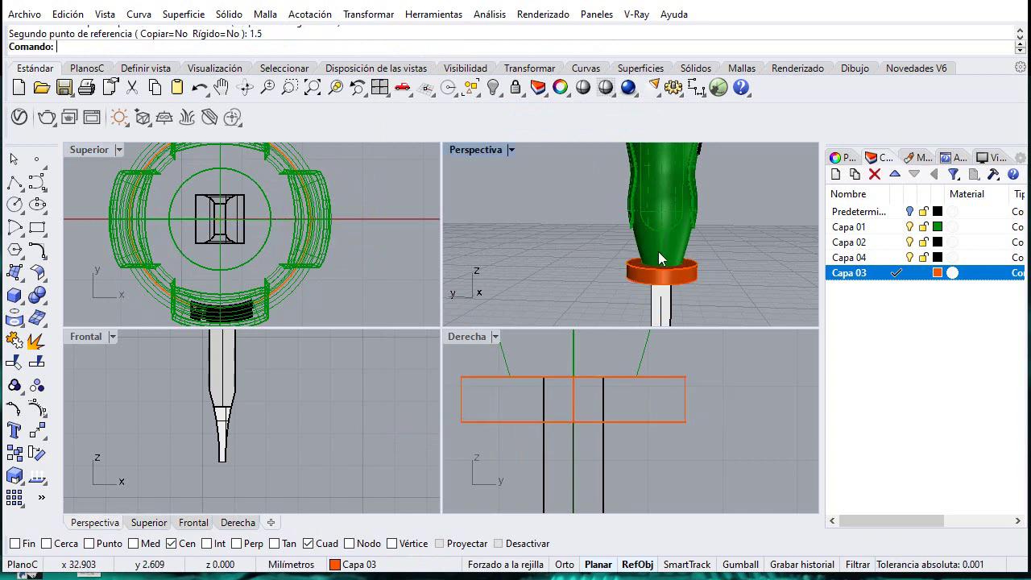
Step: Scale the collar in 1D vertically from its top centre, with its bottom centre as reference, to a height of 0.4 mm
{"action": "right_click_drag", "start_coordinate": [659, 253], "coordinate": [634, 255]}
{"action": "left_click", "coordinate": [651, 376]}
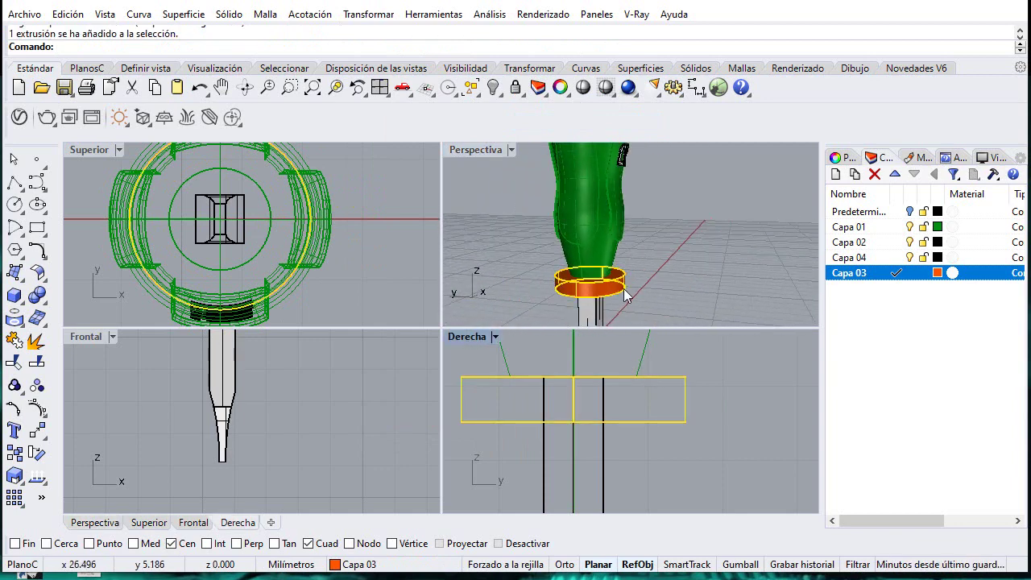
{"action": "left_click", "coordinate": [368, 14]}
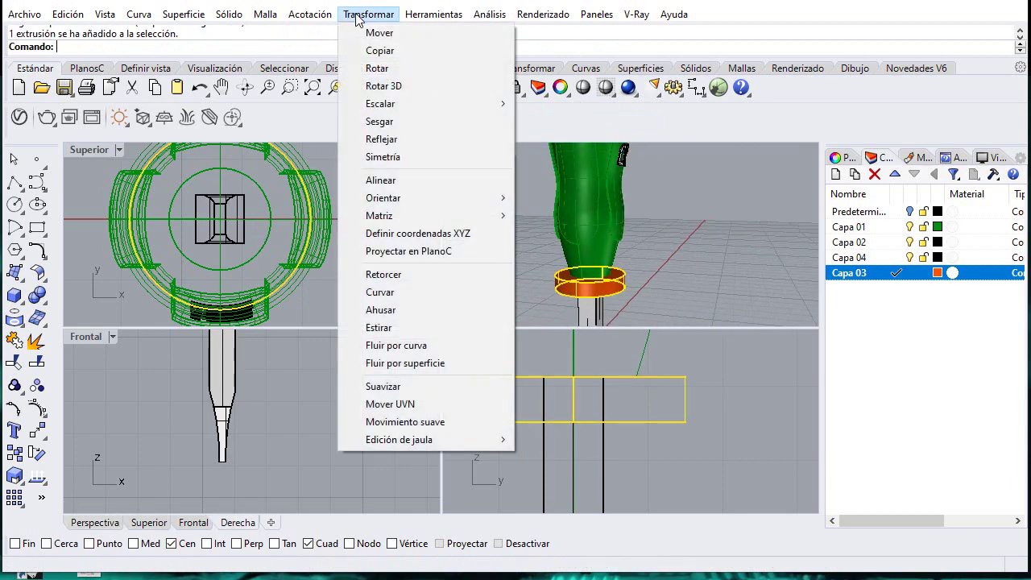
{"action": "left_click", "coordinate": [400, 118]}
{"action": "left_click", "coordinate": [368, 14]}
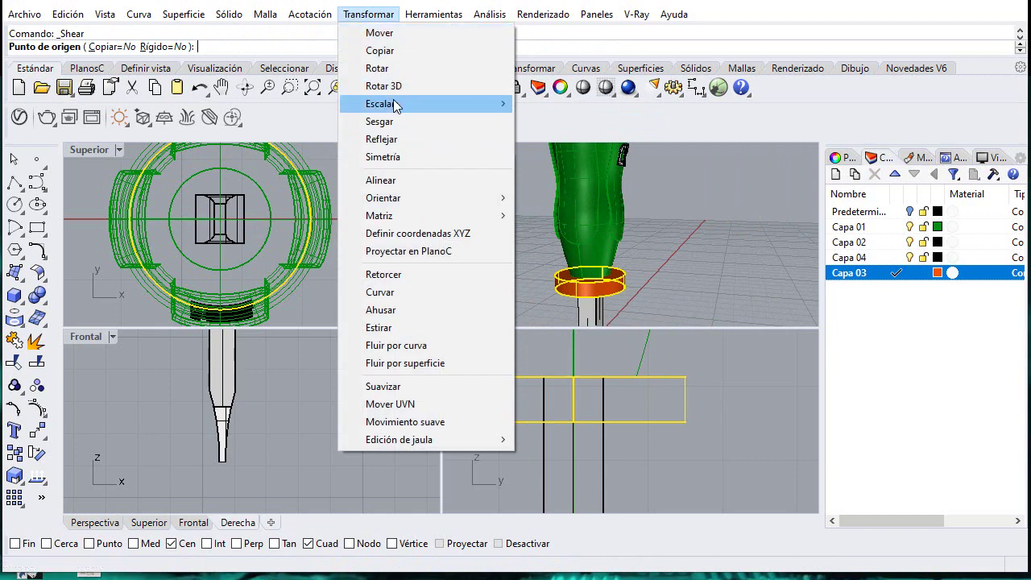
{"action": "mouse_move", "coordinate": [395, 101]}
{"action": "left_click", "coordinate": [564, 138]}
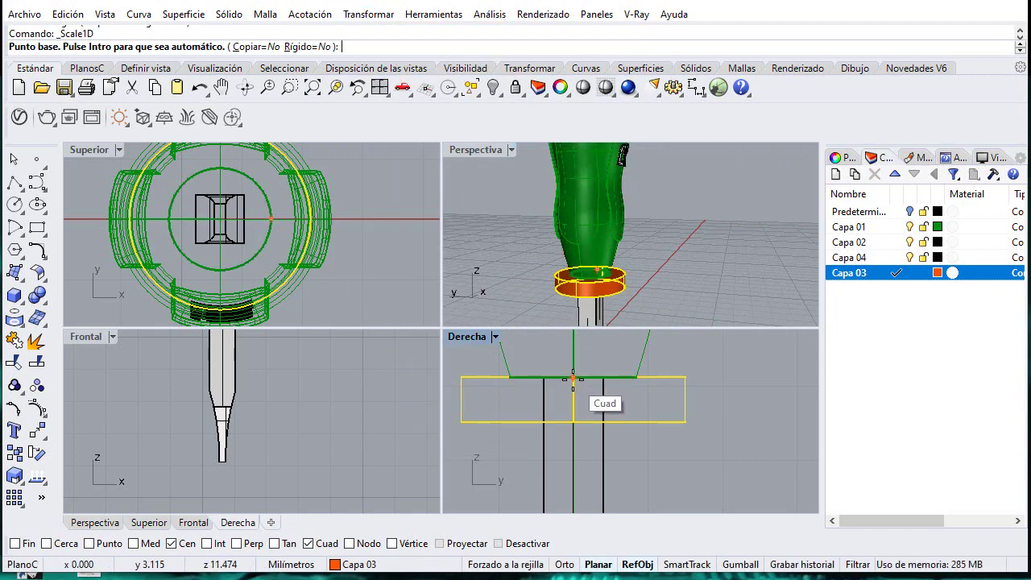
{"action": "right_click", "coordinate": [181, 546]}
{"action": "left_click", "coordinate": [574, 377]}
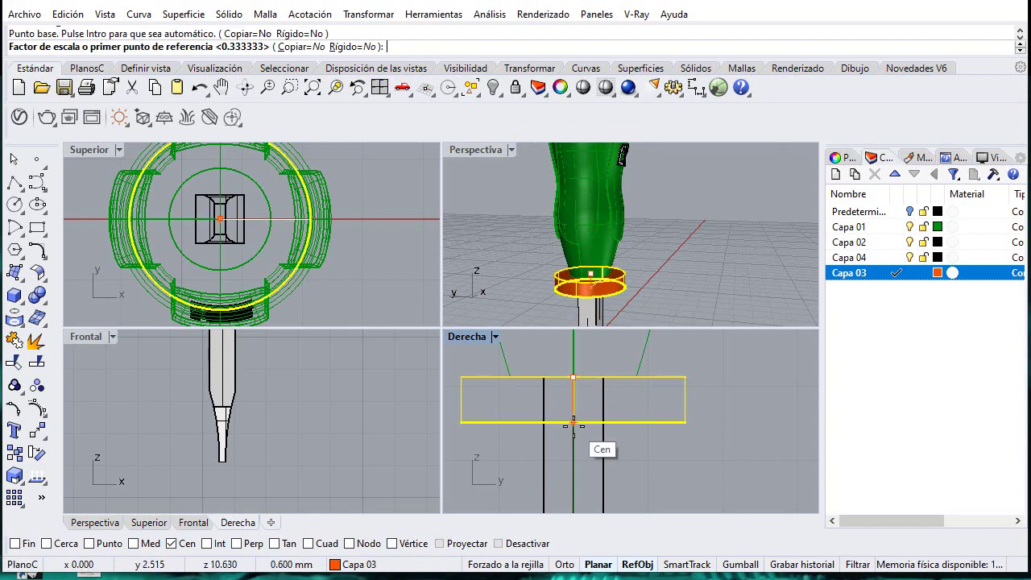
{"action": "left_click", "coordinate": [574, 421]}
{"action": "type", "text": ".4"}
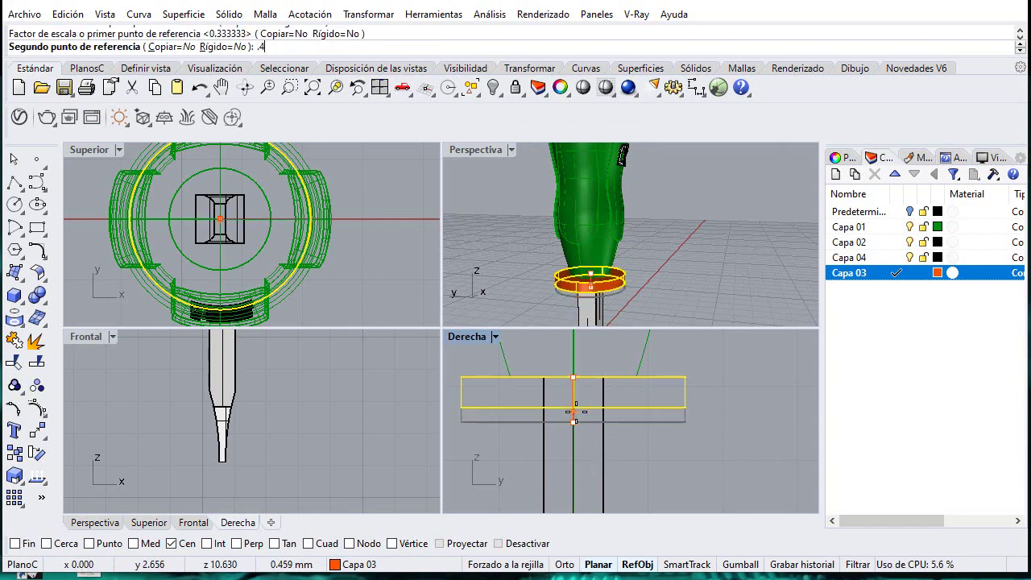
{"action": "key", "text": "Return"}
Step: Create a solid cylinder centred on the collar's underside, 2 mm in diameter and 0.1 mm high
{"action": "scroll", "coordinate": [672, 216], "scroll_direction": "down", "scroll_amount": 5}
{"action": "left_click", "coordinate": [688, 229]}
{"action": "right_click_drag", "start_coordinate": [688, 229], "coordinate": [601, 237]}
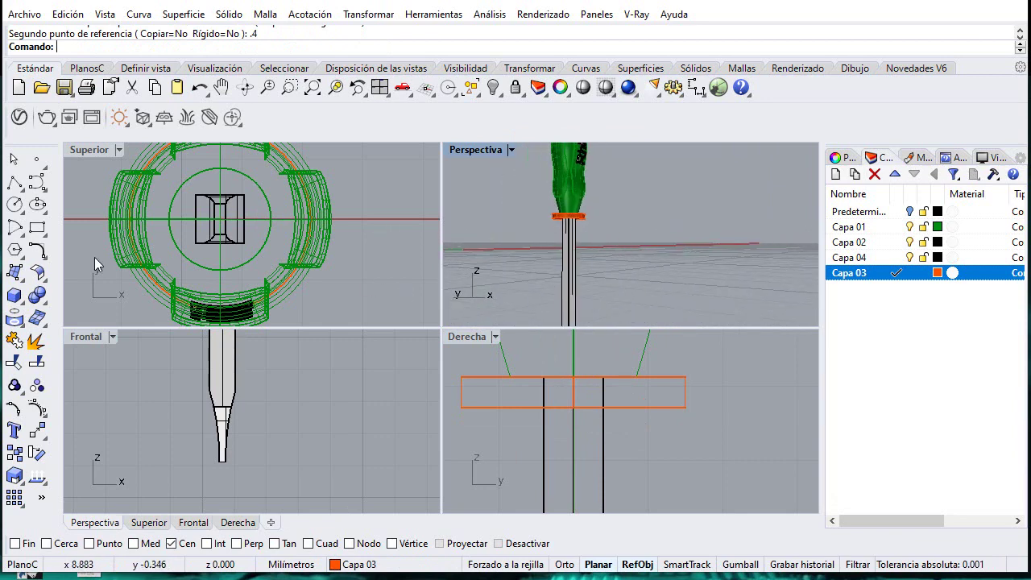
{"action": "left_click", "coordinate": [22, 298]}
{"action": "left_click", "coordinate": [63, 303]}
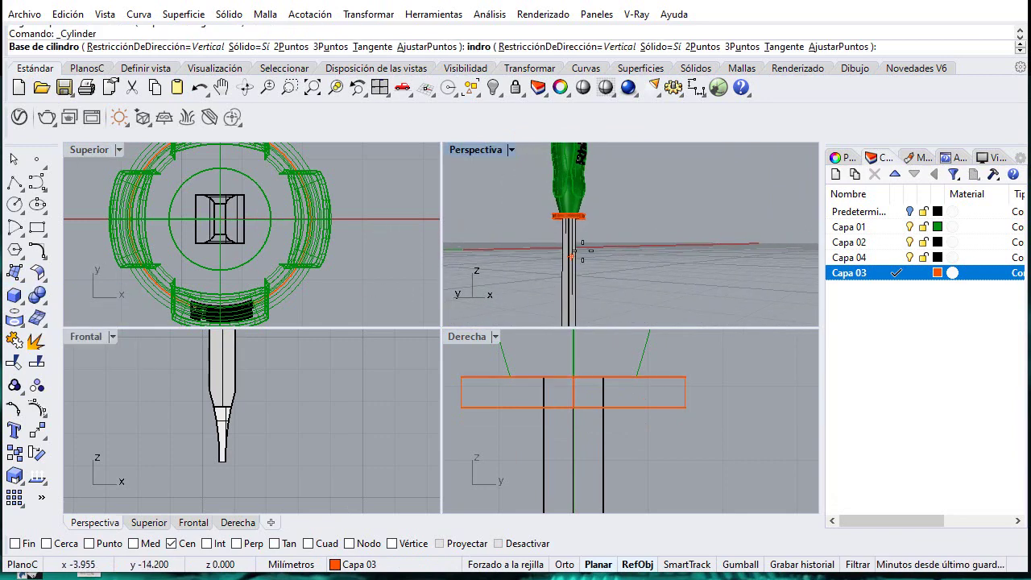
{"action": "scroll", "coordinate": [577, 240], "scroll_direction": "up", "scroll_amount": 8}
{"action": "left_click", "coordinate": [552, 172]}
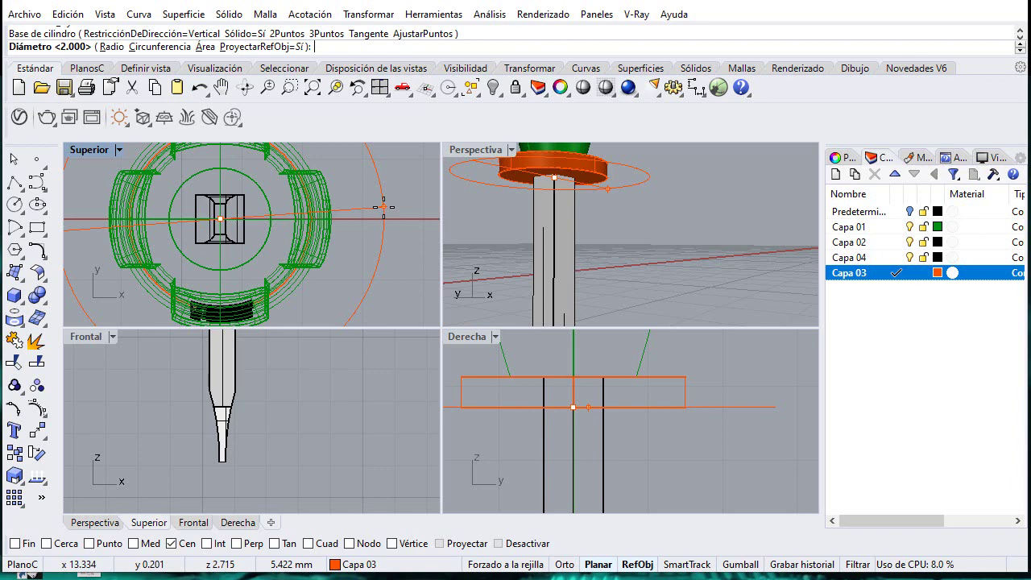
{"action": "type", "text": "2"}
{"action": "key", "text": "Return"}
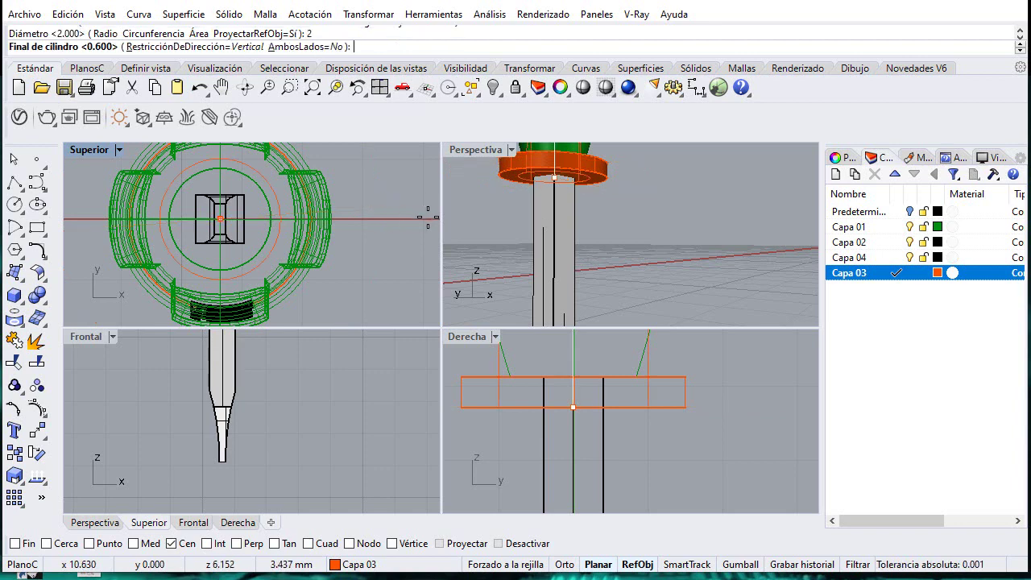
{"action": "type", "text": ".1"}
{"action": "key", "text": "Return"}
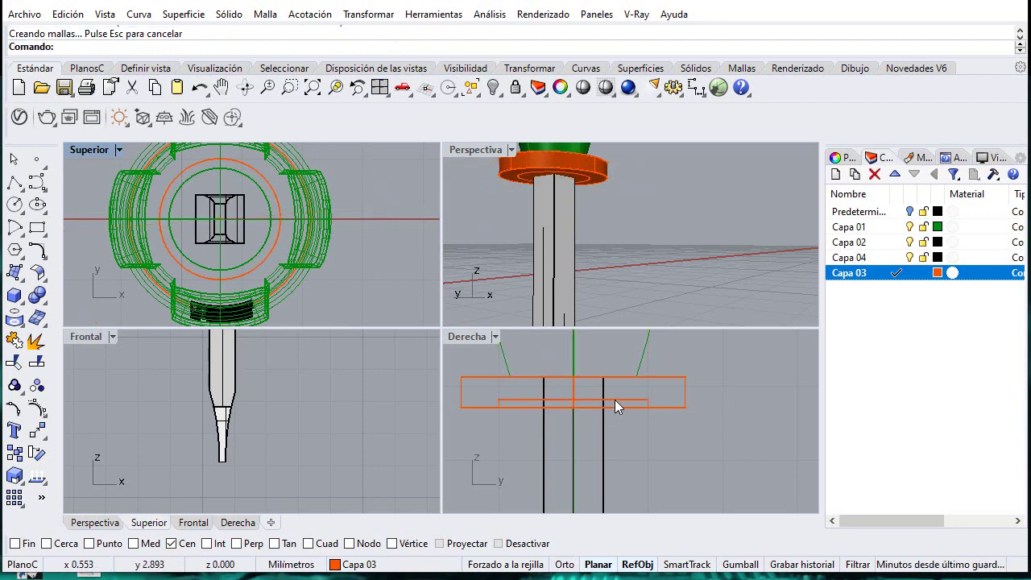
Step: Move the thin inner cylinder 0.1 mm straight down so it sits beneath the collar
{"action": "left_click", "coordinate": [591, 402]}
{"action": "left_click", "coordinate": [37, 431]}
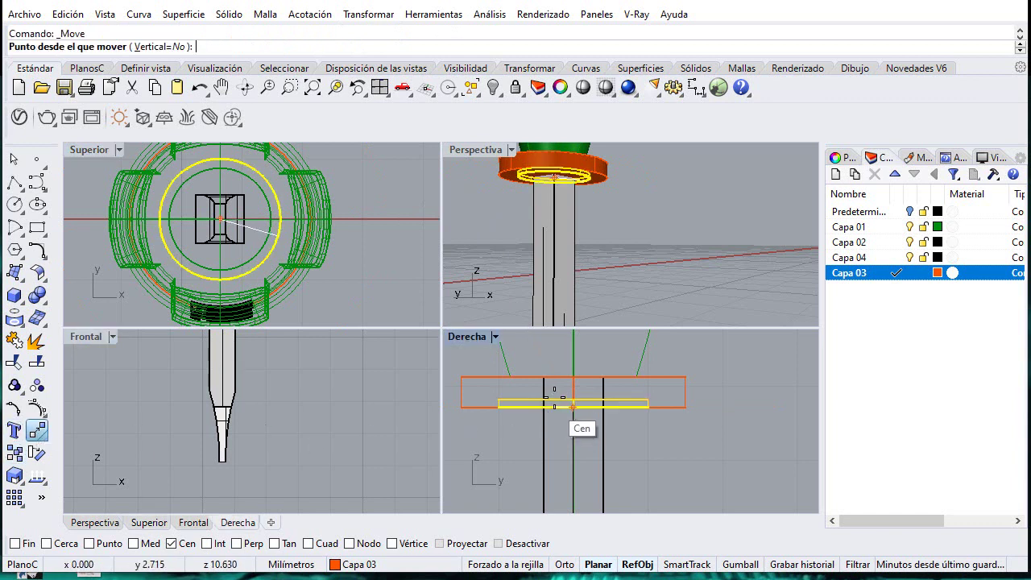
{"action": "left_click", "coordinate": [574, 394]}
{"action": "type", "text": ".1"}
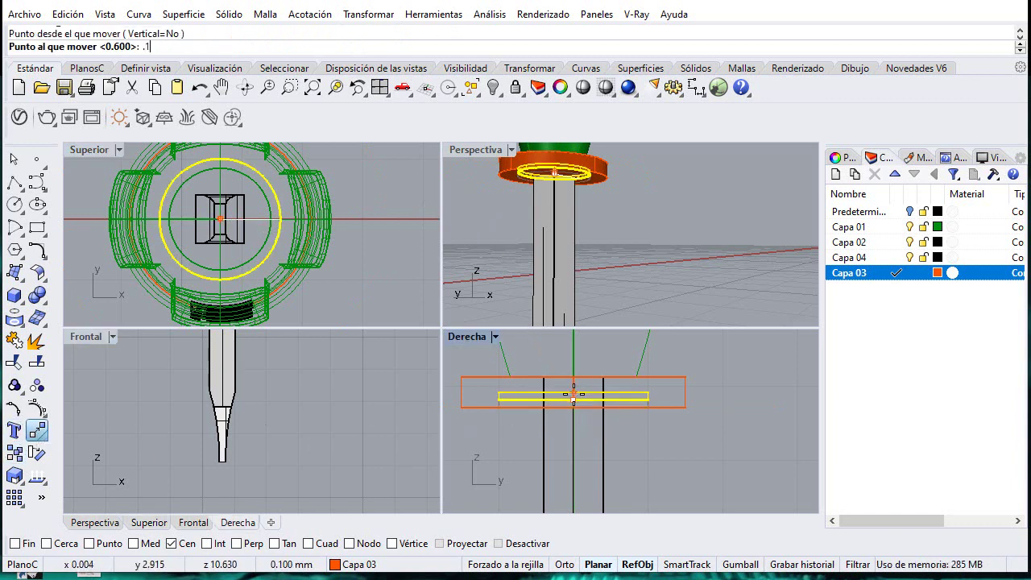
{"action": "key", "text": "Return"}
{"action": "left_click", "coordinate": [577, 428], "text": "shift"}
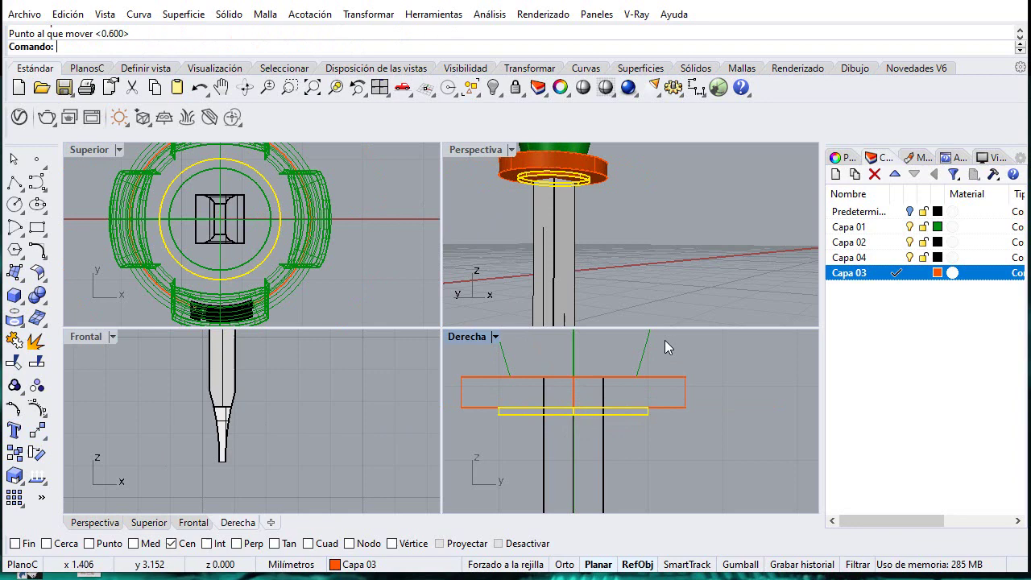
Step: Fillet the orange collar's upper and lower outer circular edges with a 0.1 mm radius
{"action": "double_click", "coordinate": [479, 149]}
{"action": "scroll", "coordinate": [635, 353], "scroll_direction": "down", "scroll_amount": 10}
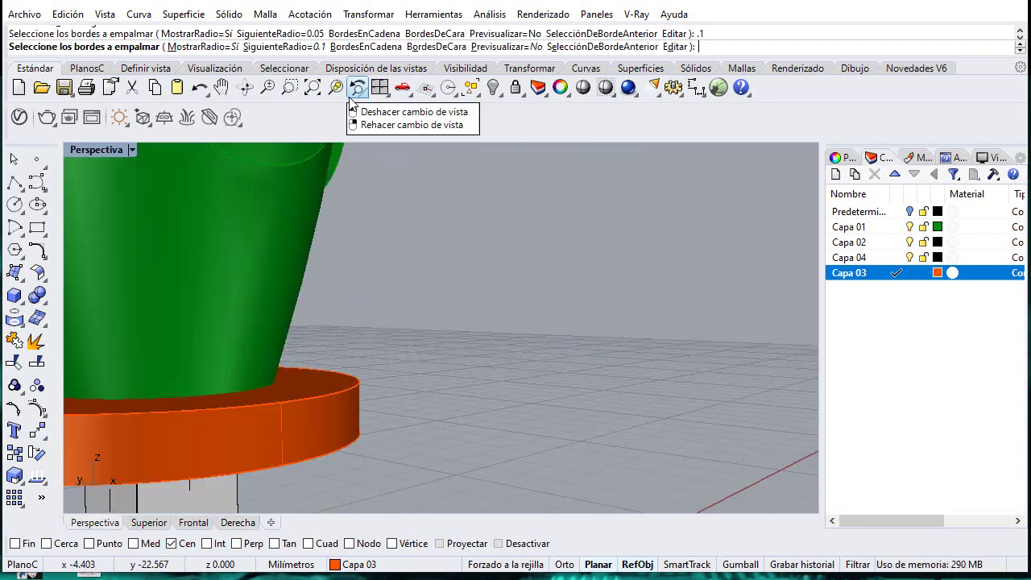
{"action": "scroll", "coordinate": [595, 353], "scroll_direction": "down", "scroll_amount": 5}
{"action": "right_click_drag", "start_coordinate": [595, 353], "coordinate": [218, 305]}
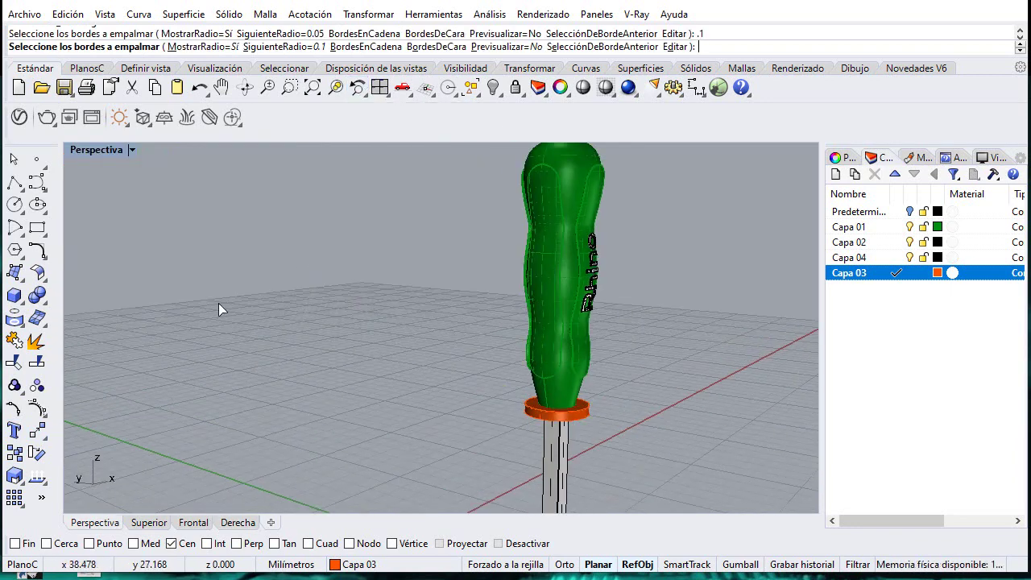
{"action": "left_click", "coordinate": [35, 299]}
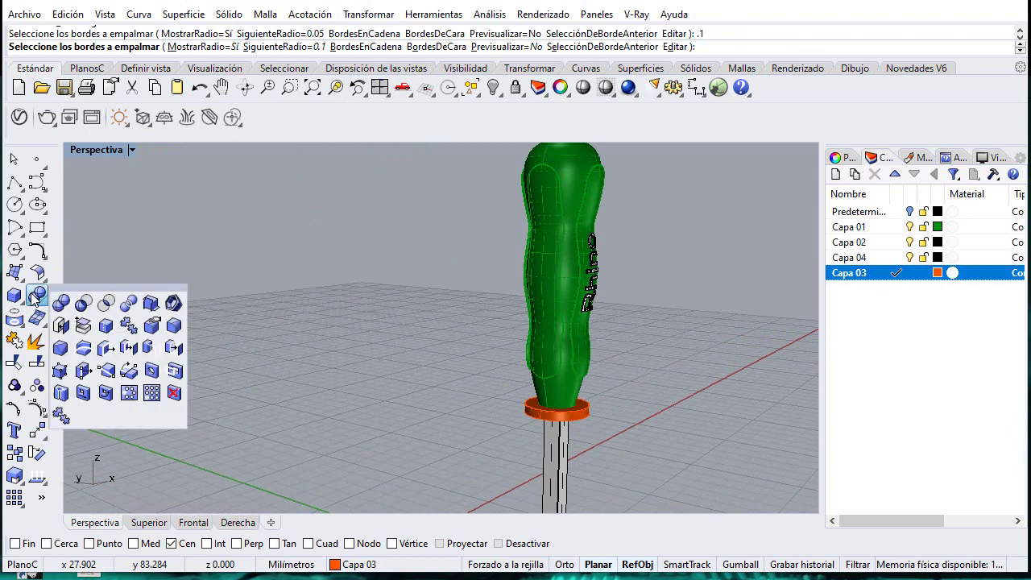
{"action": "left_click", "coordinate": [175, 347]}
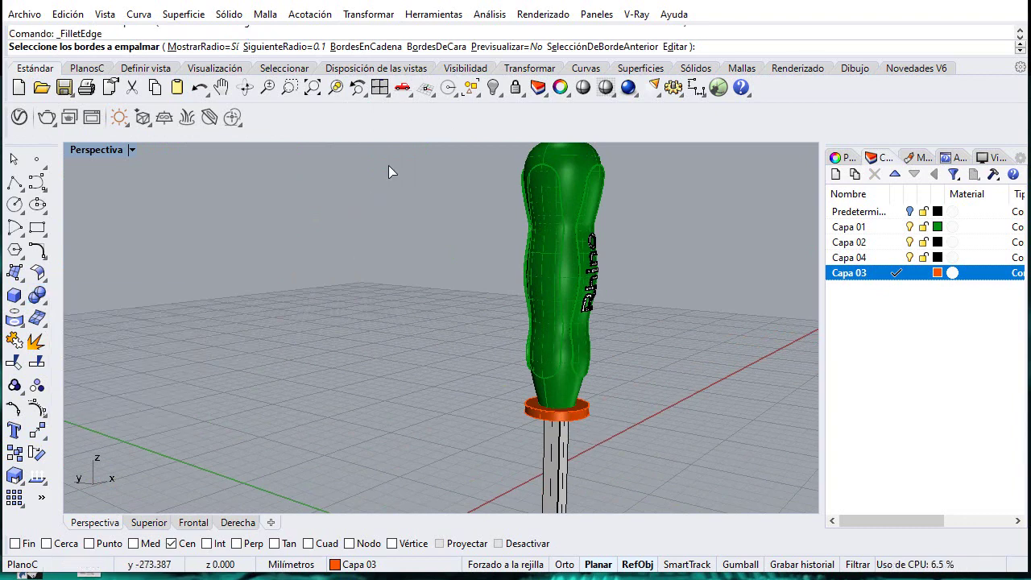
{"action": "scroll", "coordinate": [542, 414], "scroll_direction": "up", "scroll_amount": 1}
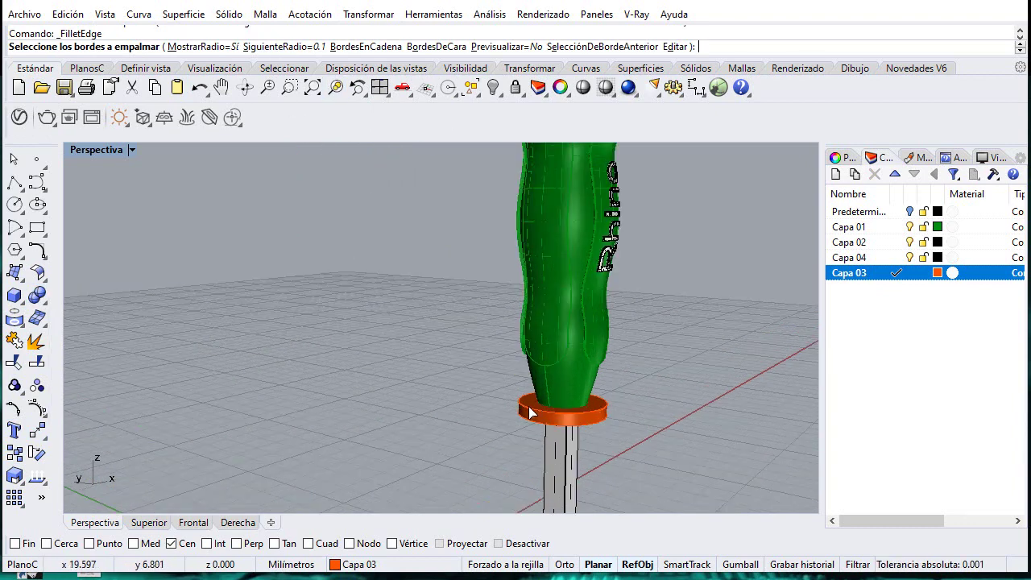
{"action": "scroll", "coordinate": [528, 408], "scroll_direction": "up", "scroll_amount": 3}
{"action": "left_click", "coordinate": [527, 409]}
{"action": "left_click", "coordinate": [521, 425]}
{"action": "right_click", "coordinate": [465, 415]}
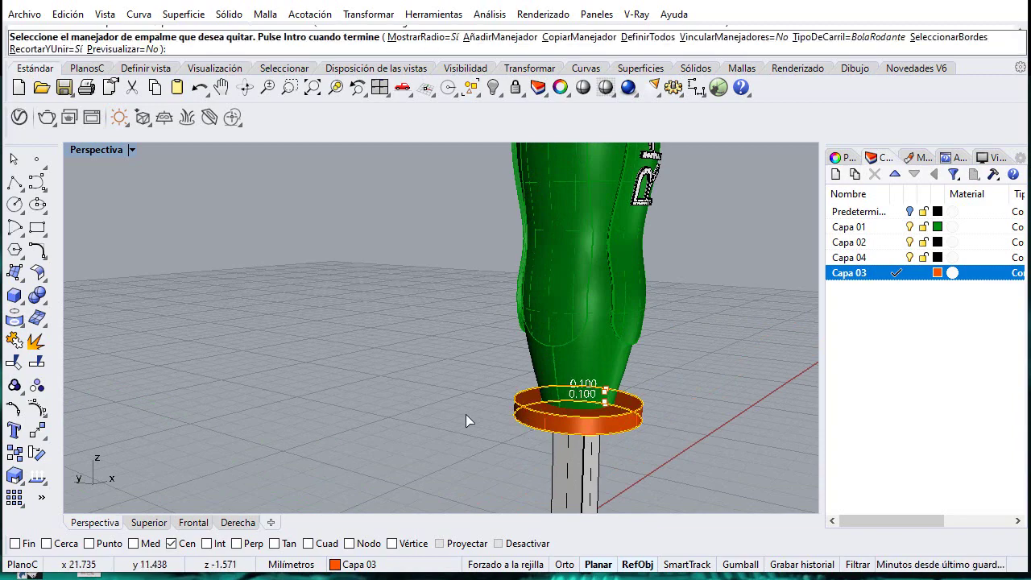
{"action": "right_click_drag", "start_coordinate": [698, 356], "coordinate": [622, 366]}
{"action": "scroll", "coordinate": [226, 397], "scroll_direction": "up", "scroll_amount": 8}
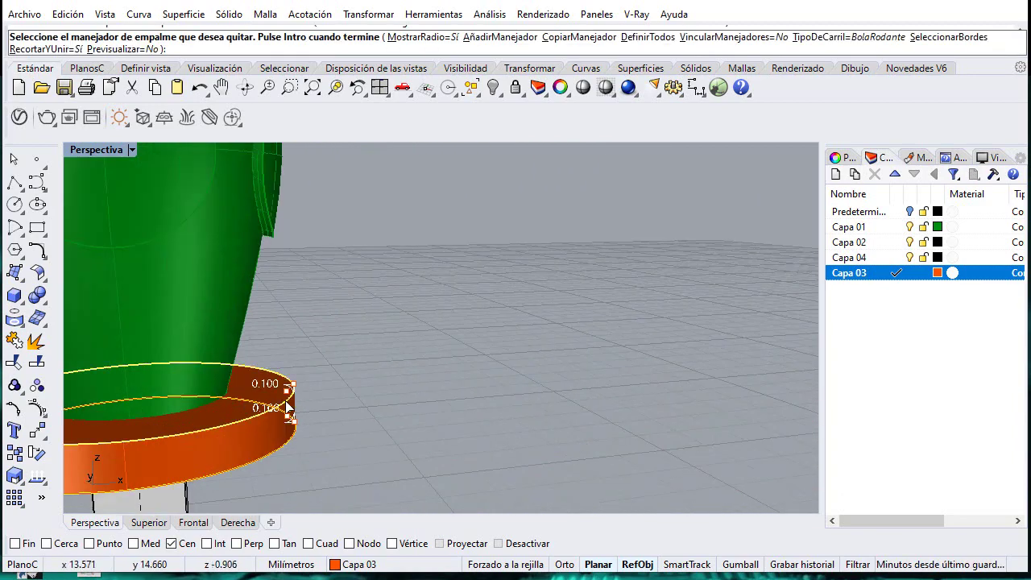
{"action": "key", "text": "Return"}
{"action": "scroll", "coordinate": [326, 375], "scroll_direction": "down", "scroll_amount": 3}
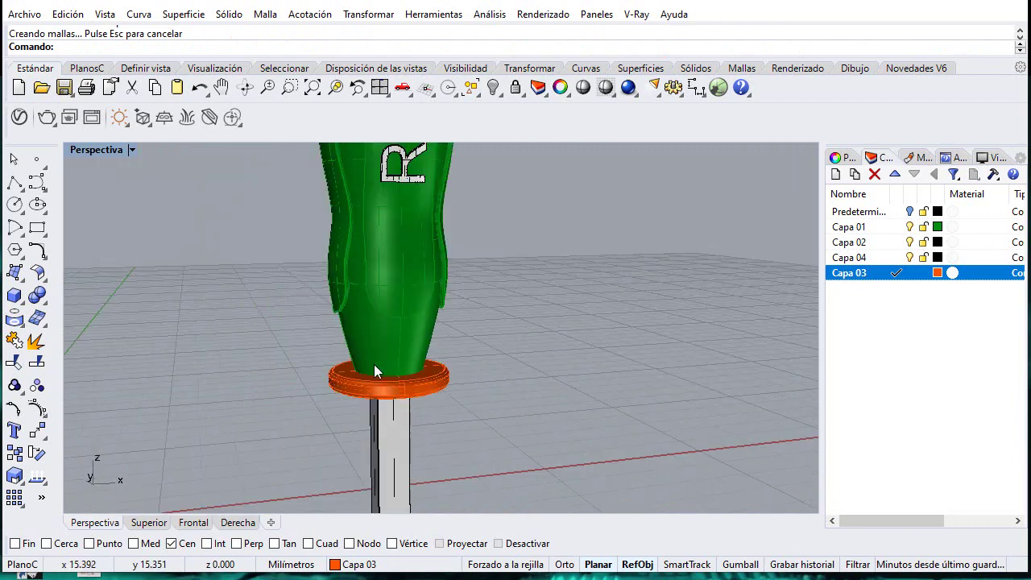
Step: Examine the rounded collar from below and the whole screwdriver from several angles
{"action": "right_click_drag", "start_coordinate": [332, 380], "coordinate": [382, 293]}
{"action": "scroll", "coordinate": [447, 211], "scroll_direction": "up", "scroll_amount": 4}
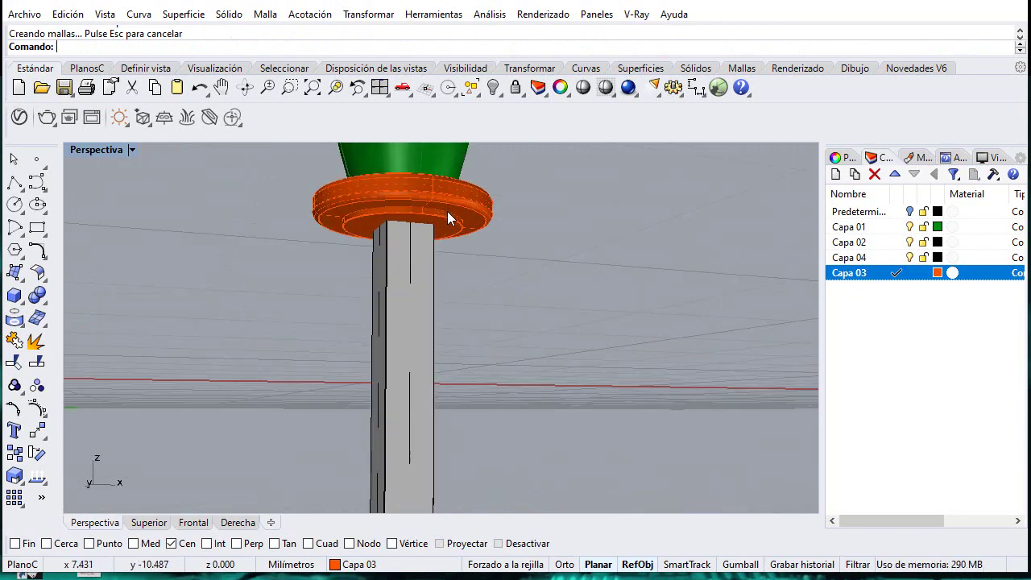
{"action": "scroll", "coordinate": [483, 274], "scroll_direction": "down", "scroll_amount": 4}
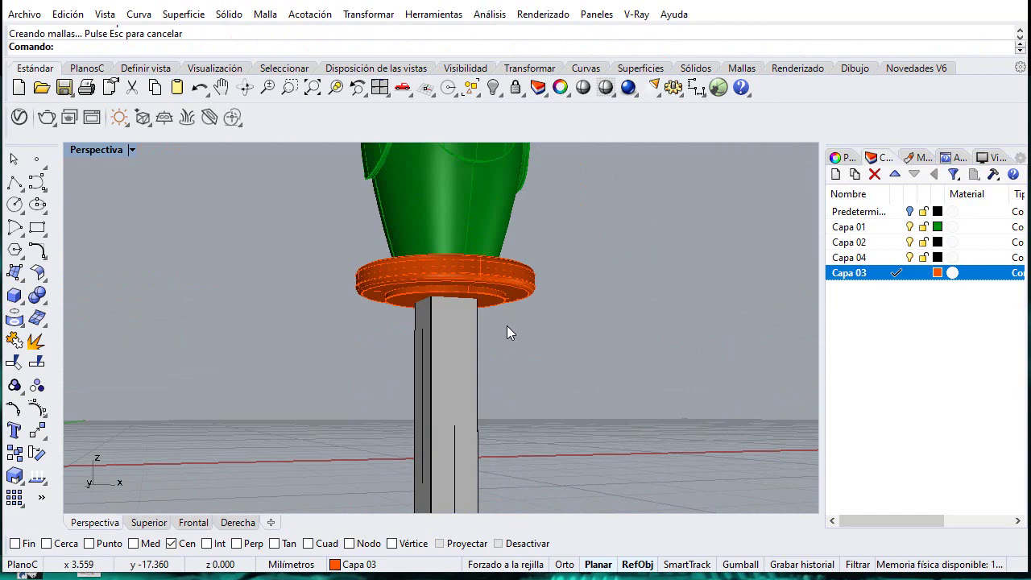
{"action": "scroll", "coordinate": [507, 326], "scroll_direction": "down", "scroll_amount": 5}
{"action": "right_click_drag", "start_coordinate": [474, 251], "coordinate": [469, 317]}
{"action": "scroll", "coordinate": [477, 330], "scroll_direction": "down", "scroll_amount": 12}
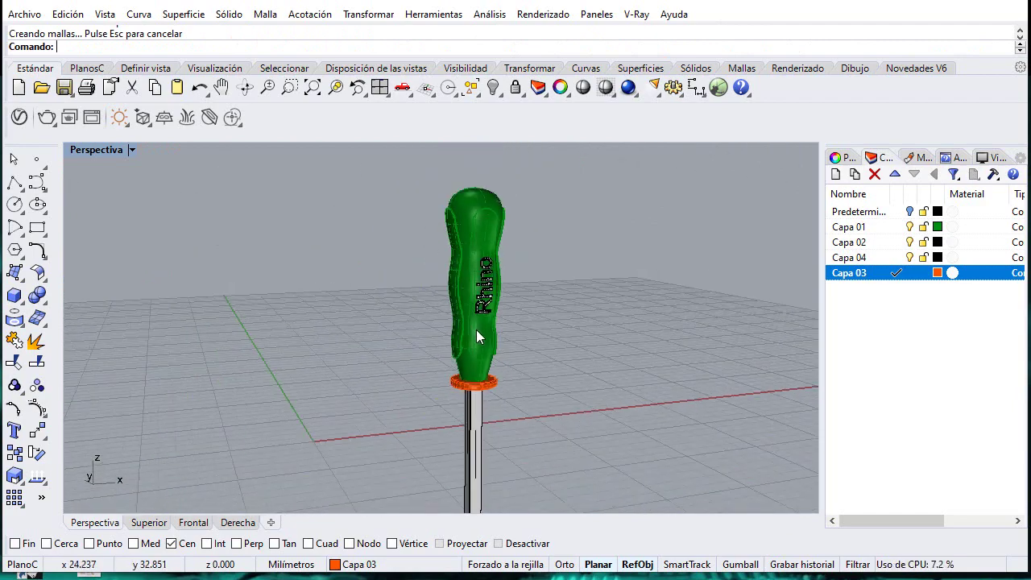
{"action": "scroll", "coordinate": [477, 343], "scroll_direction": "up", "scroll_amount": 5}
{"action": "scroll", "coordinate": [492, 344], "scroll_direction": "down", "scroll_amount": 5}
{"action": "mouse_move", "coordinate": [574, 360]}
{"action": "right_mouse_down"}
{"action": "mouse_move", "coordinate": [453, 376]}
{"action": "mouse_move", "coordinate": [574, 367]}
{"action": "right_mouse_up"}
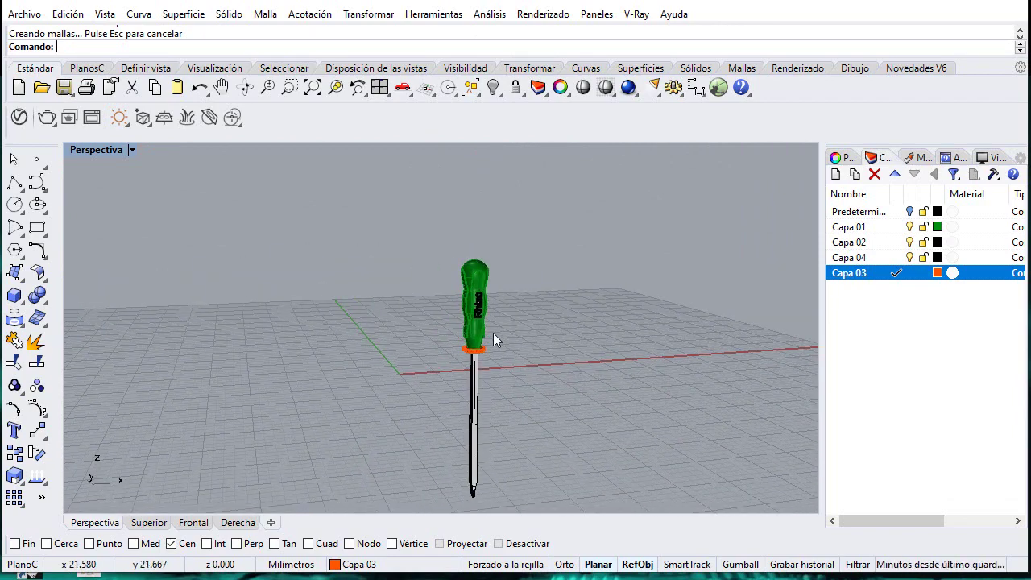
{"action": "right_click_drag", "start_coordinate": [491, 331], "coordinate": [493, 357]}
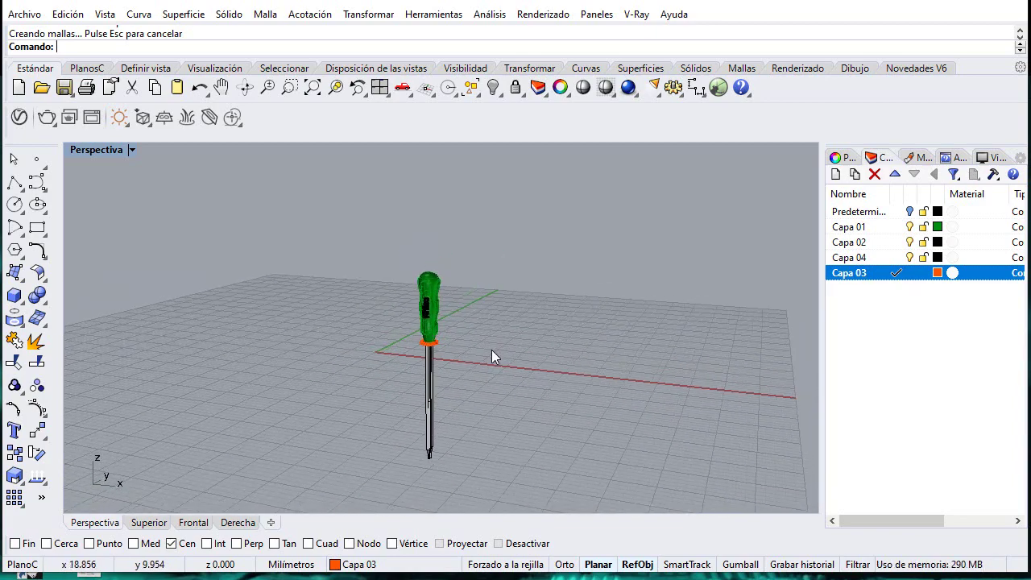
{"action": "scroll", "coordinate": [403, 277], "scroll_direction": "up", "scroll_amount": 5}
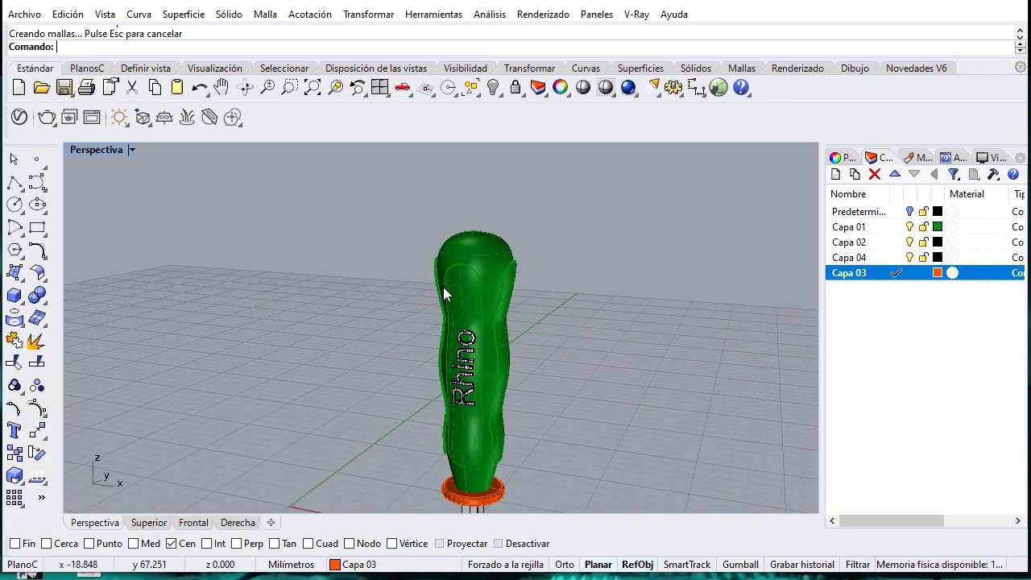
Step: Select the complete screwdriver with its lettering and place a copy beside the original on the ground plane
{"action": "left_click", "coordinate": [456, 292]}
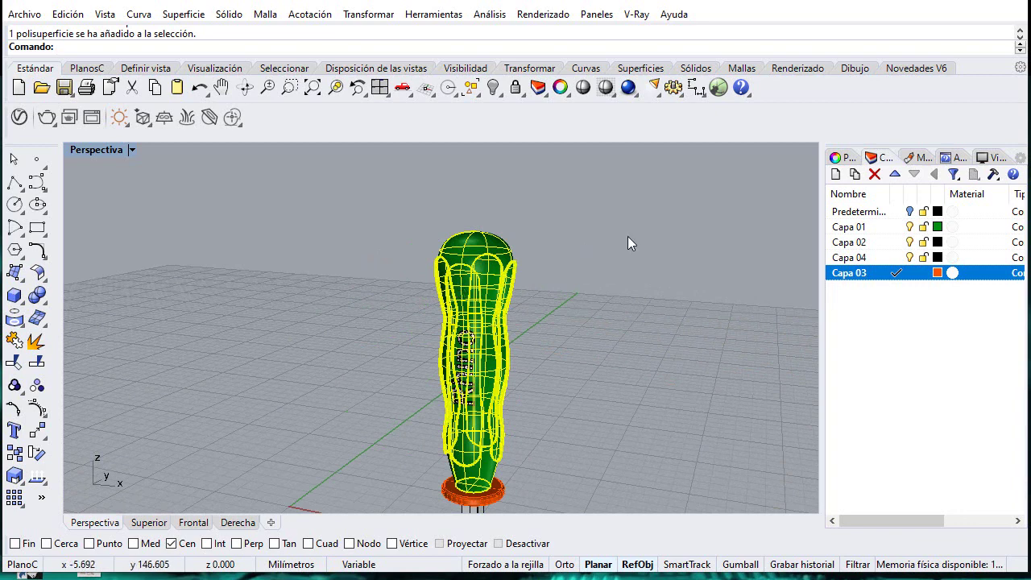
{"action": "left_click_drag", "start_coordinate": [378, 189], "coordinate": [623, 558]}
{"action": "left_click", "coordinate": [425, 303]}
{"action": "left_click_drag", "start_coordinate": [453, 185], "coordinate": [565, 465]}
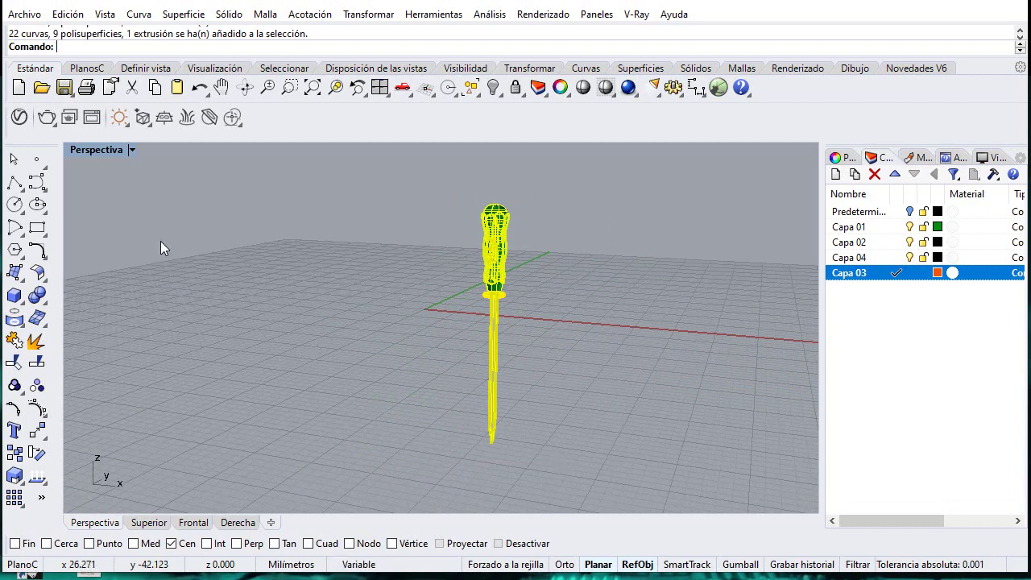
{"action": "left_click", "coordinate": [36, 452]}
{"action": "left_click", "coordinate": [461, 310]}
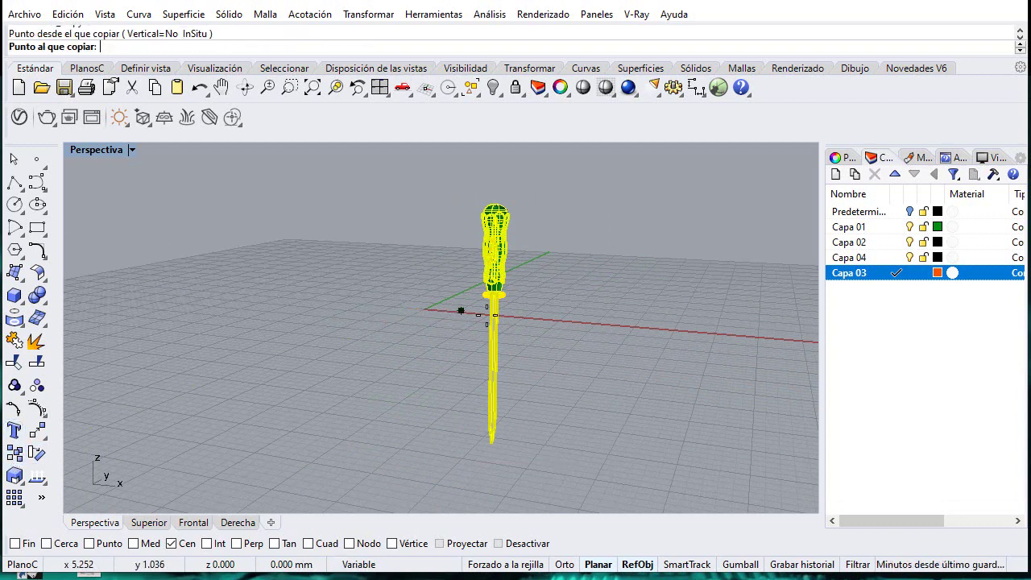
{"action": "left_click", "coordinate": [558, 325]}
{"action": "key", "text": "Return"}
Step: Explode the copied screwdriver's handle into separate surfaces and clear the selection
{"action": "scroll", "coordinate": [621, 224], "scroll_direction": "up", "scroll_amount": 3}
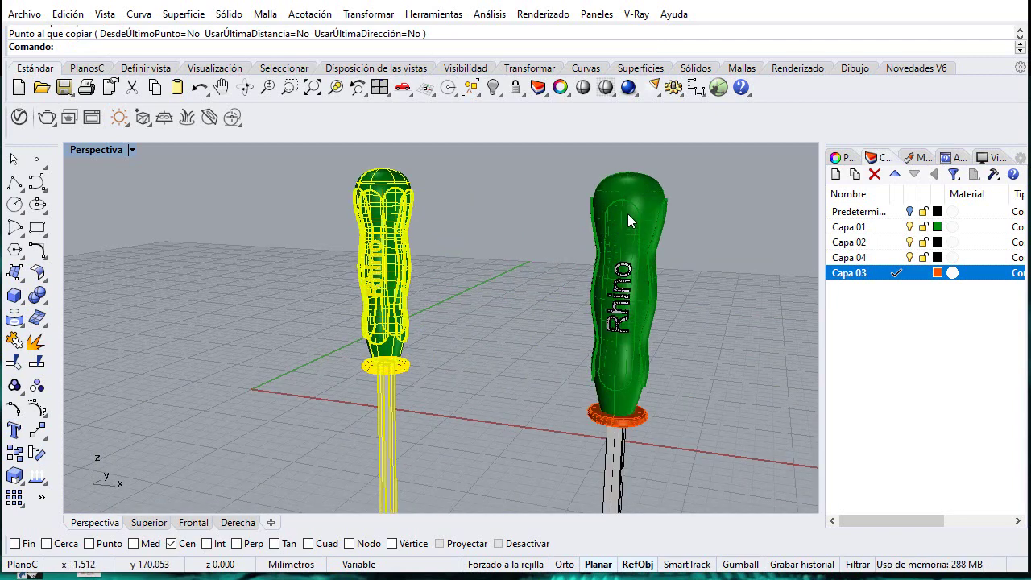
{"action": "left_click", "coordinate": [627, 214]}
{"action": "left_click", "coordinate": [37, 342]}
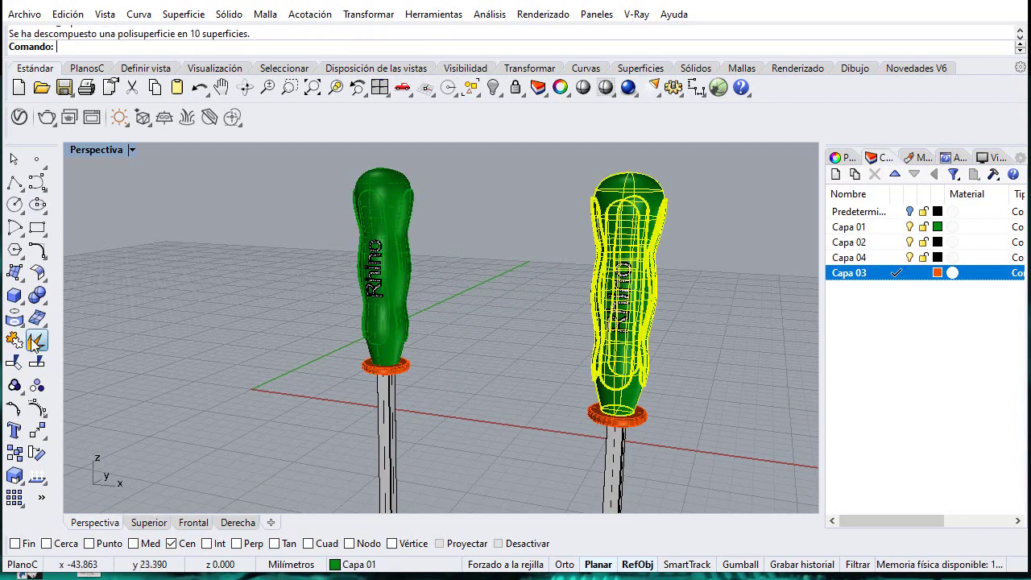
{"action": "key", "text": "Escape"}
Step: Select the raised grip surfaces around the exploded handle of the copied screwdriver
{"action": "left_click", "coordinate": [627, 233]}
{"action": "right_click_drag", "start_coordinate": [628, 233], "coordinate": [570, 269]}
{"action": "scroll", "coordinate": [752, 308], "scroll_direction": "up", "scroll_amount": 6}
{"action": "left_click", "coordinate": [710, 301], "text": "shift"}
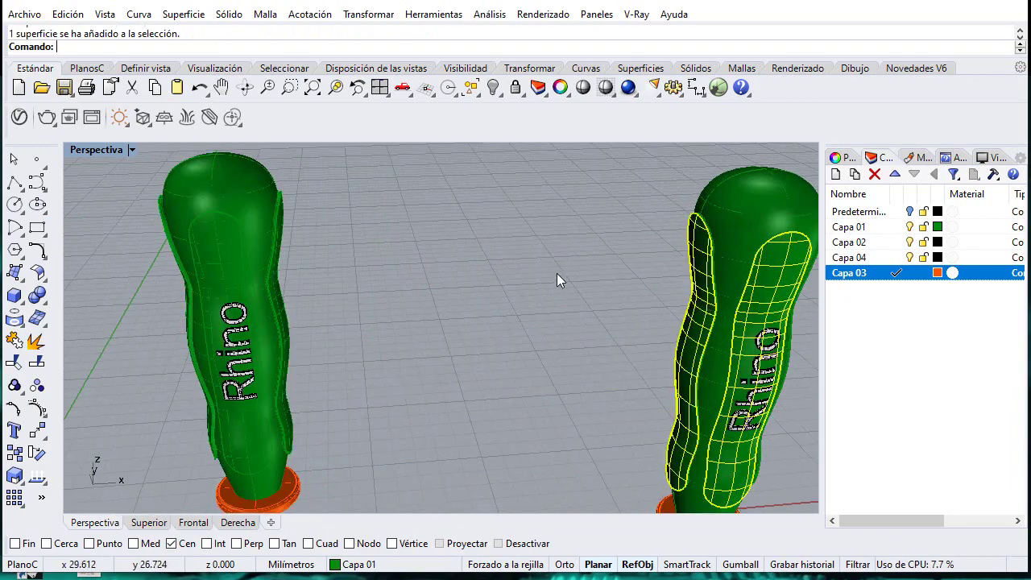
{"action": "scroll", "coordinate": [556, 273], "scroll_direction": "down", "scroll_amount": 10}
{"action": "right_click_drag", "start_coordinate": [632, 306], "coordinate": [535, 316]}
{"action": "scroll", "coordinate": [433, 348], "scroll_direction": "up", "scroll_amount": 8}
{"action": "left_click", "coordinate": [451, 385], "text": "shift"}
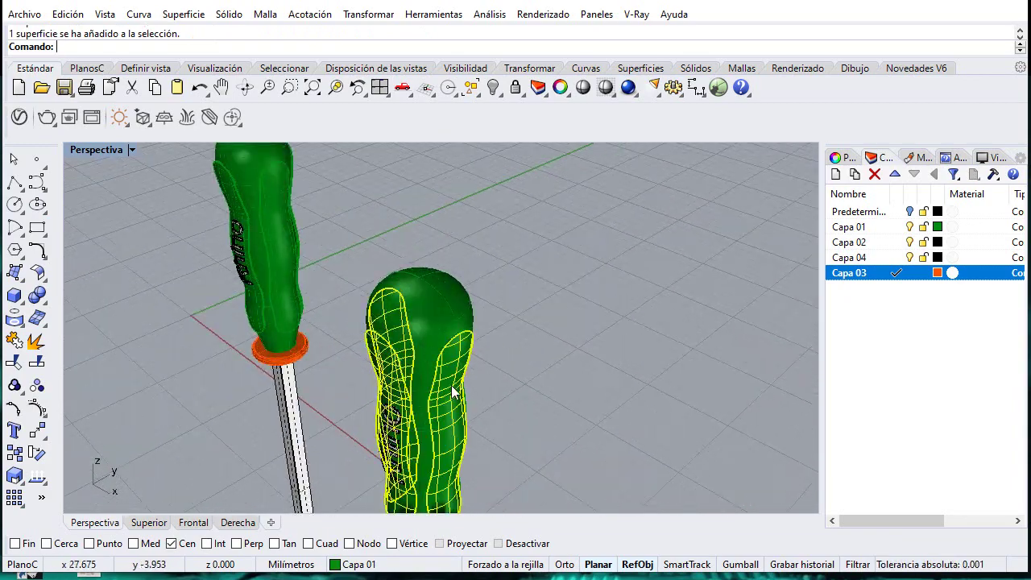
{"action": "right_click_drag", "start_coordinate": [452, 385], "coordinate": [180, 312]}
{"action": "scroll", "coordinate": [612, 373], "scroll_direction": "down", "scroll_amount": 4}
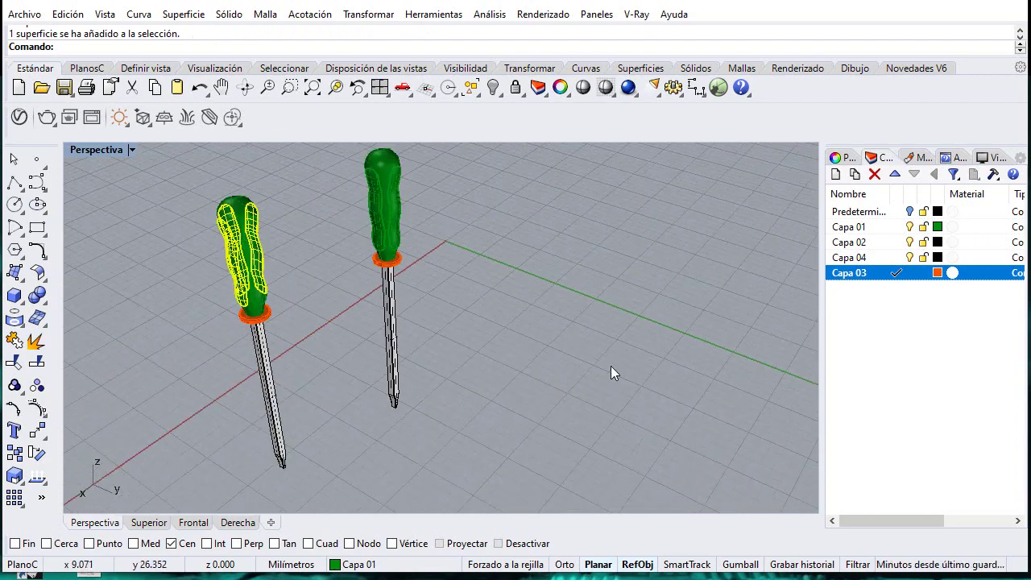
{"action": "scroll", "coordinate": [229, 244], "scroll_direction": "up", "scroll_amount": 5}
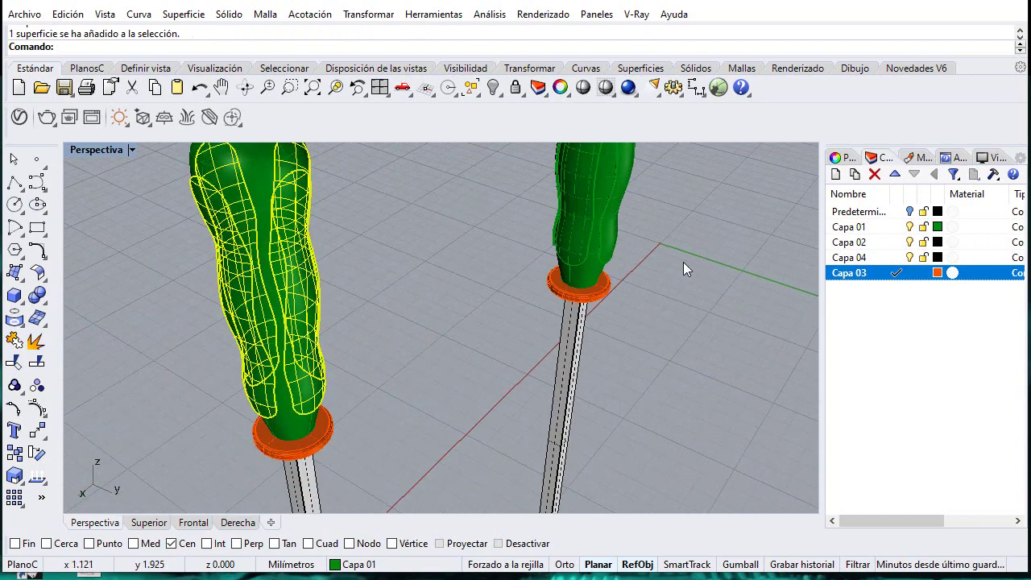
{"action": "scroll", "coordinate": [510, 310], "scroll_direction": "down", "scroll_amount": 5}
Step: Hide the original screwdriver in the four-view layout, including its leftover lettering and grip curves
{"action": "double_click", "coordinate": [121, 151]}
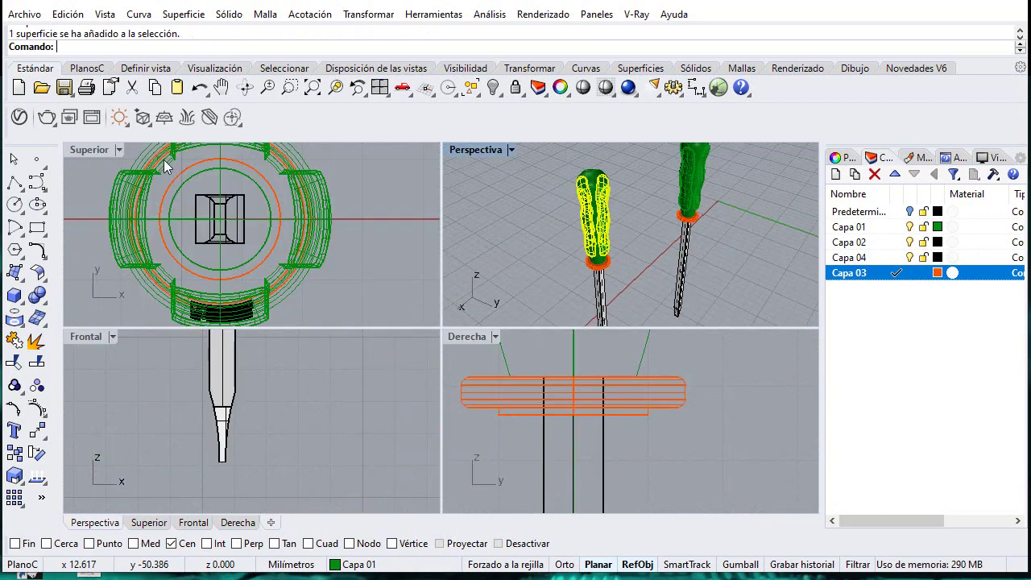
{"action": "scroll", "coordinate": [759, 447], "scroll_direction": "down", "scroll_amount": 8}
{"action": "scroll", "coordinate": [718, 438], "scroll_direction": "down", "scroll_amount": 4}
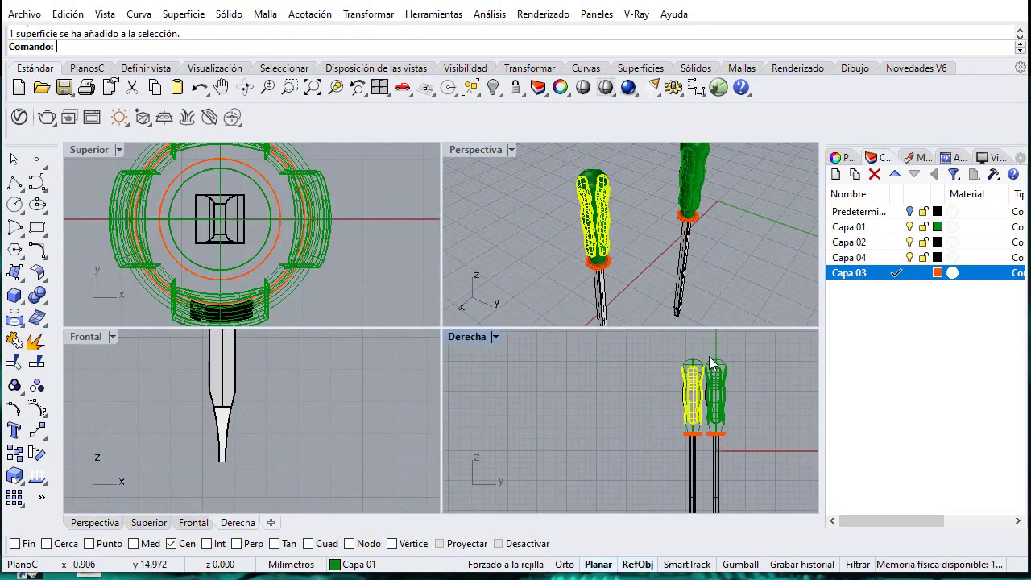
{"action": "left_click_drag", "start_coordinate": [756, 342], "coordinate": [723, 489]}
{"action": "left_click", "coordinate": [712, 464]}
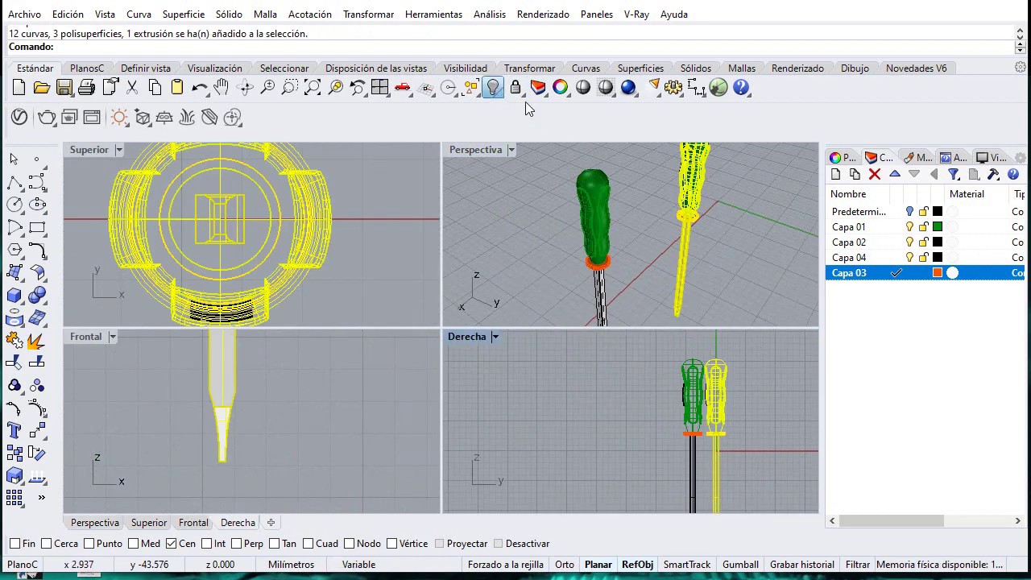
{"action": "left_click", "coordinate": [493, 87]}
{"action": "left_click", "coordinate": [703, 393]}
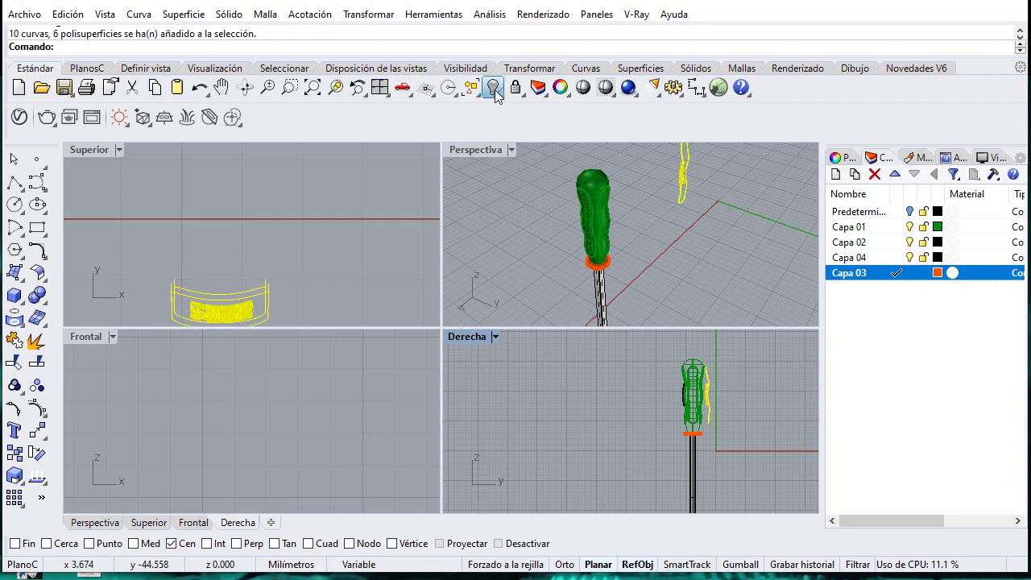
{"action": "key", "text": "ctrl+h"}
Step: Select the copy's Rhino lettering and create a layer named texto coloured violet (RGB 125, 0, 255)
{"action": "scroll", "coordinate": [693, 379], "scroll_direction": "up", "scroll_amount": 4}
{"action": "left_click", "coordinate": [654, 391]}
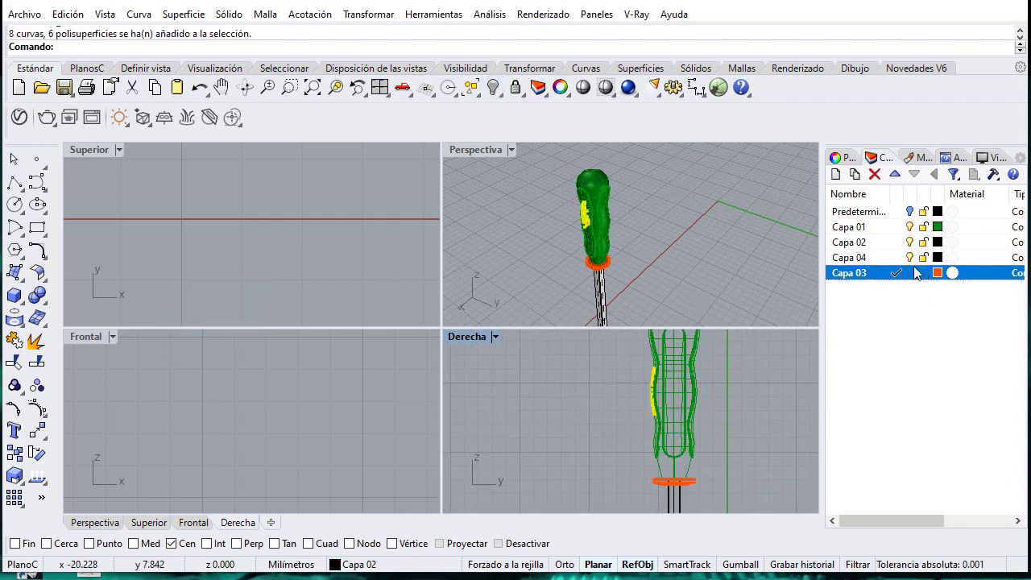
{"action": "left_click", "coordinate": [836, 174]}
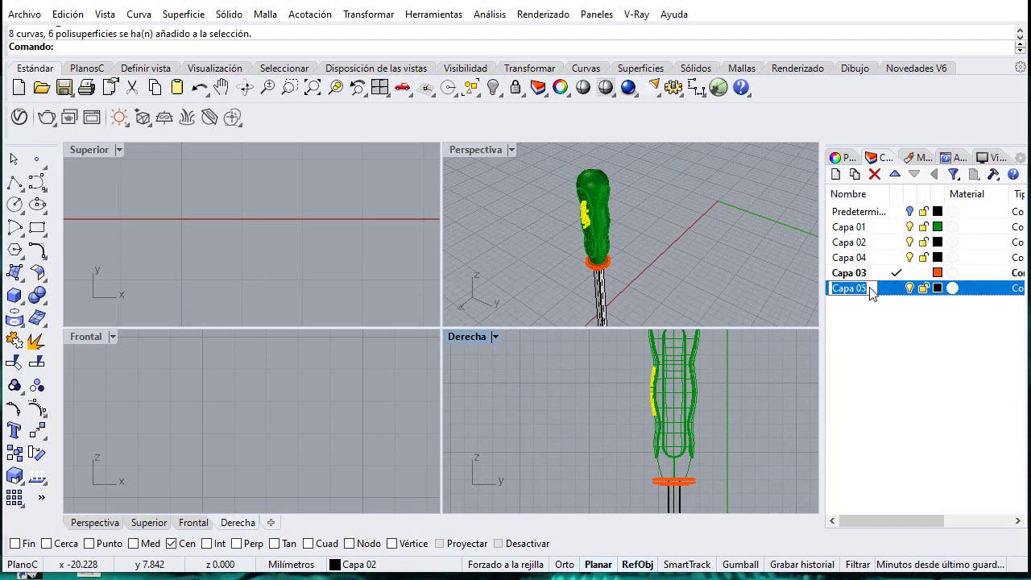
{"action": "type", "text": "texto"}
{"action": "key", "text": "Return"}
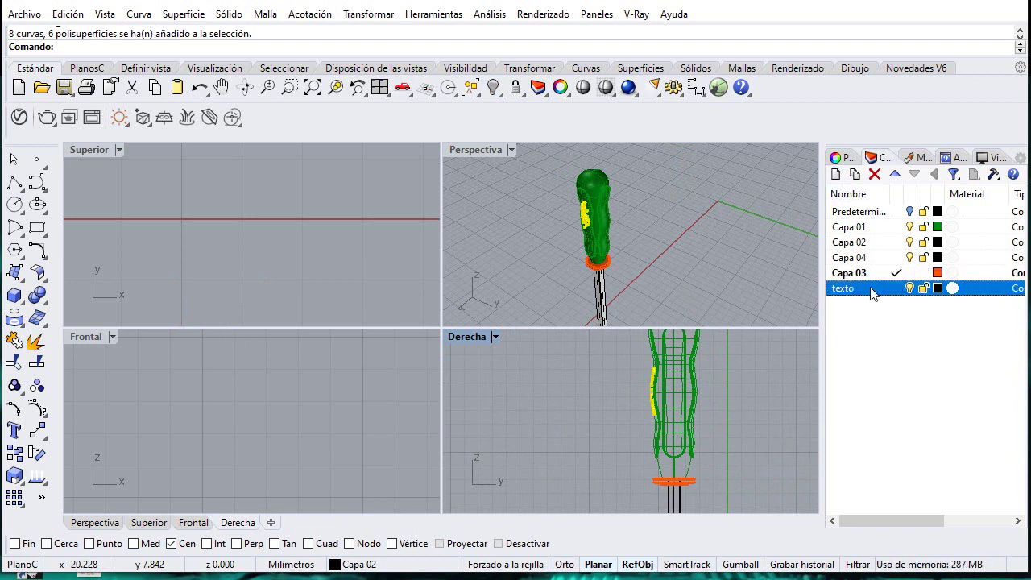
{"action": "left_click", "coordinate": [938, 288]}
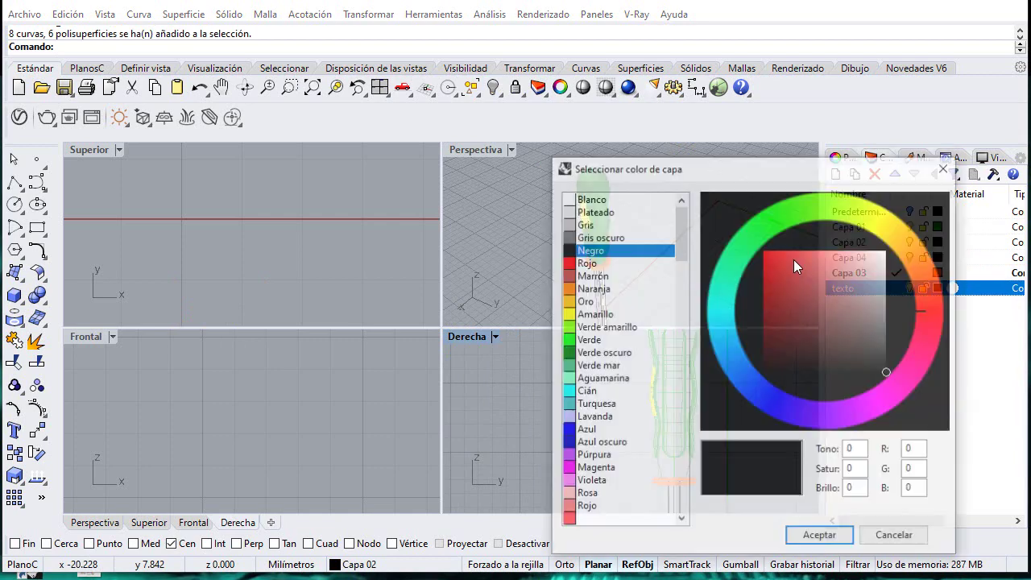
{"action": "left_click", "coordinate": [822, 424]}
{"action": "left_click", "coordinate": [822, 427]}
{"action": "left_click", "coordinate": [820, 537]}
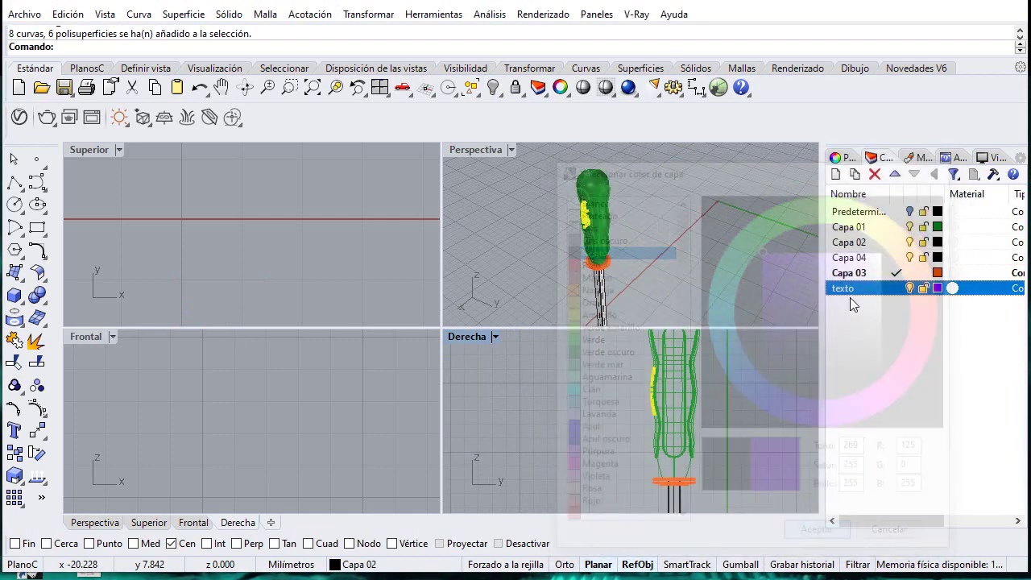
Step: Assign the selected lettering to the texto layer and turn that layer off
{"action": "right_click", "coordinate": [864, 290]}
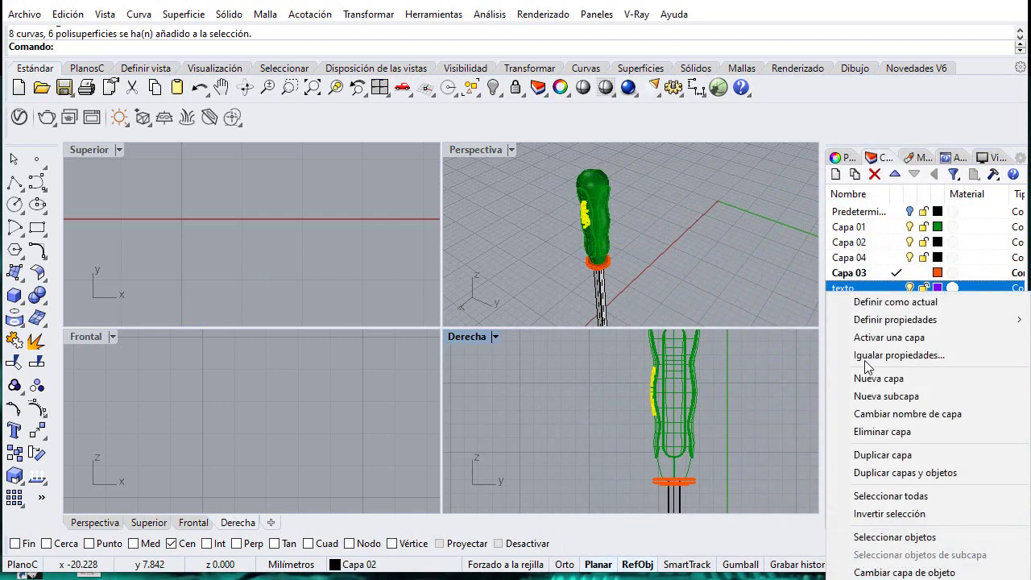
{"action": "left_click", "coordinate": [904, 572]}
{"action": "left_click", "coordinate": [910, 287]}
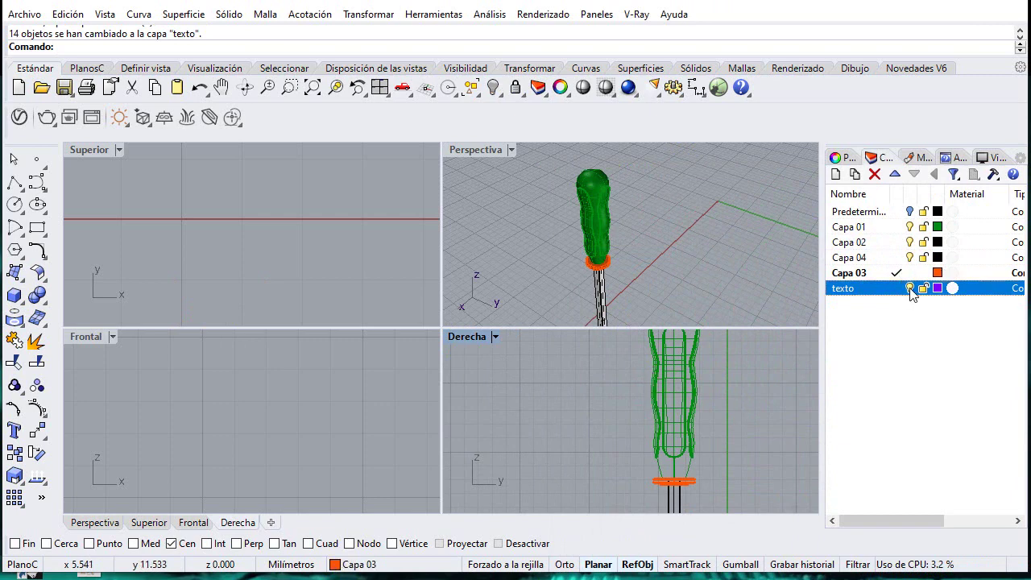
{"action": "scroll", "coordinate": [691, 439], "scroll_direction": "down", "scroll_amount": 2}
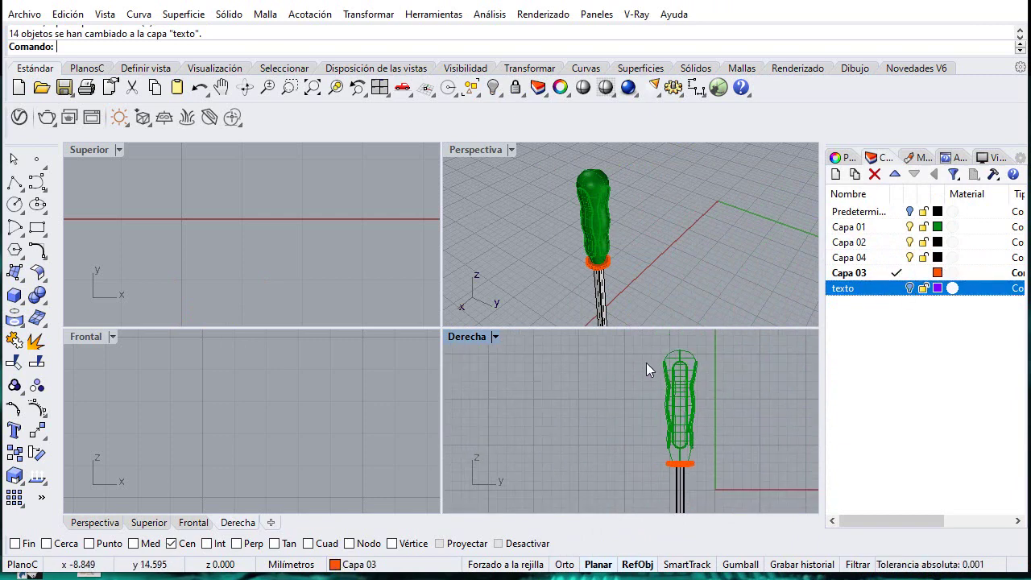
Step: Assign the raised grip surfaces and curves around the green handle to the orange Capa 03 layer
{"action": "left_click_drag", "start_coordinate": [646, 362], "coordinate": [734, 452]}
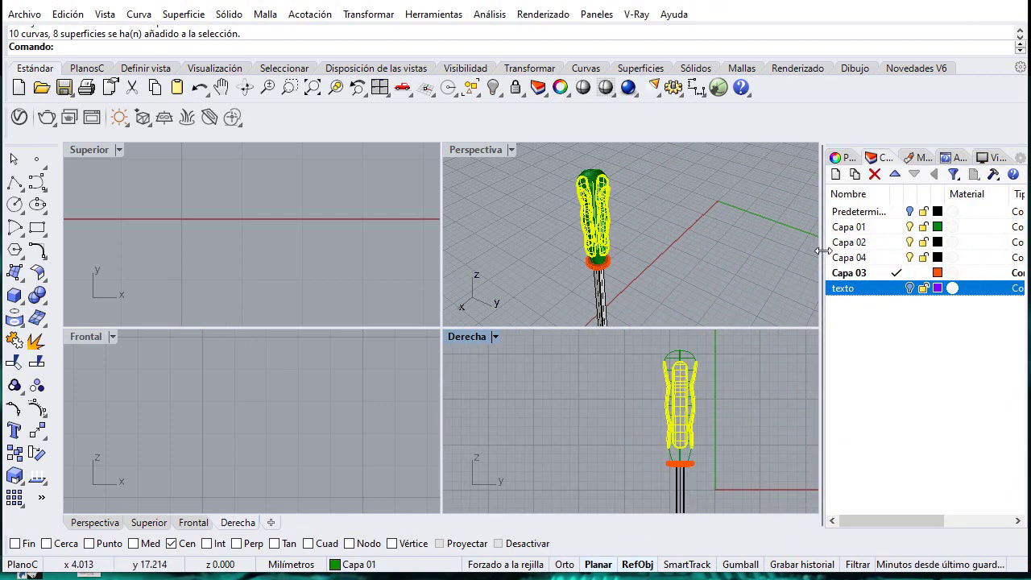
{"action": "right_click", "coordinate": [868, 276]}
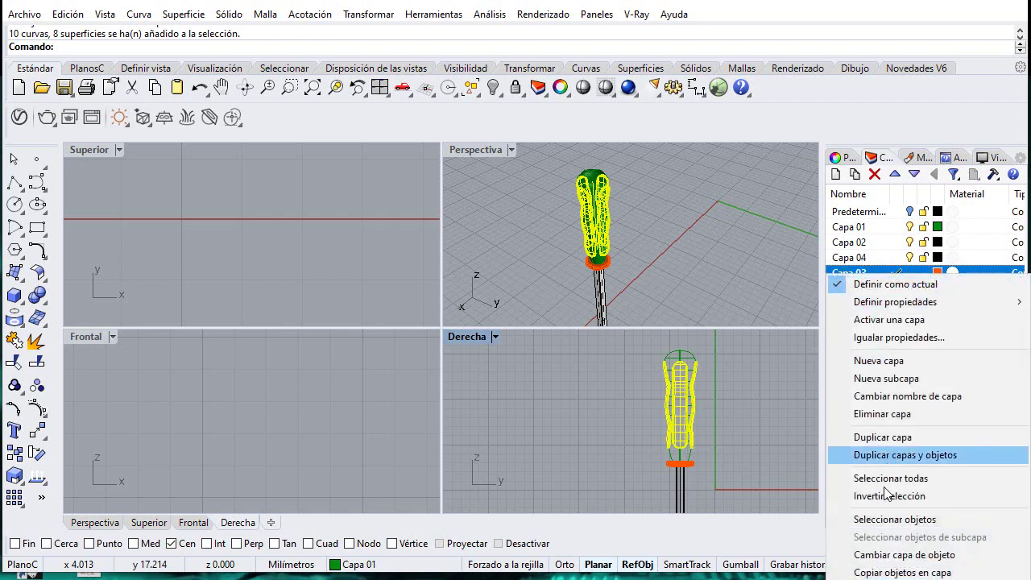
{"action": "left_click", "coordinate": [886, 555]}
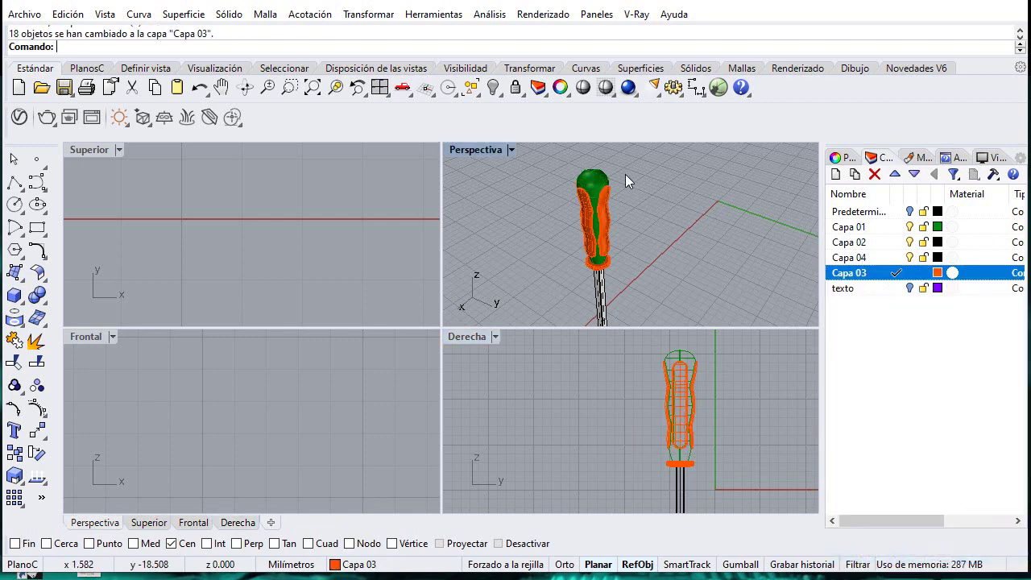
Step: Maximise the perspective view and turn the texto layer back on to show the Rhino lettering on the grip
{"action": "double_click", "coordinate": [479, 149]}
{"action": "left_click", "coordinate": [903, 288]}
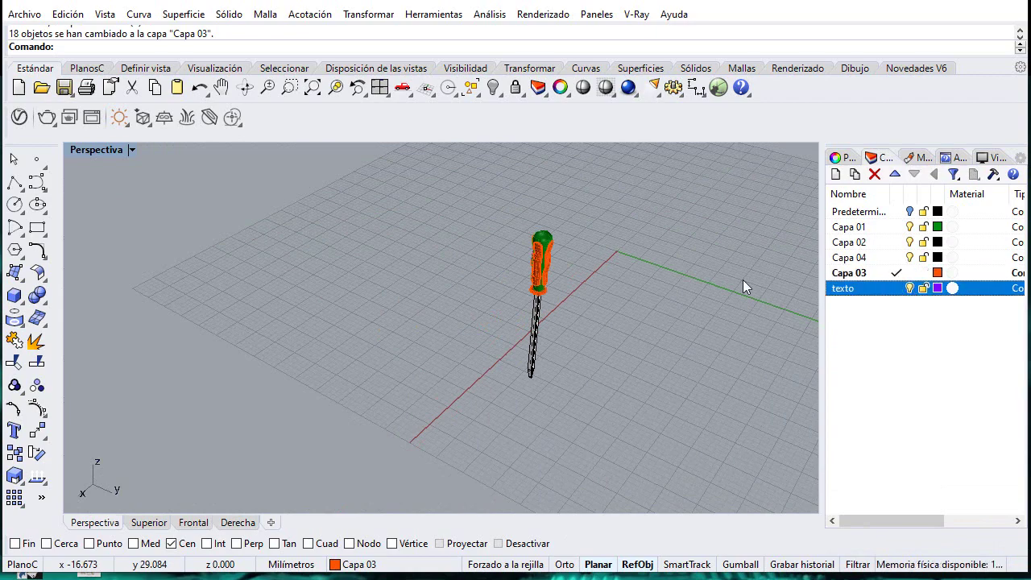
{"action": "right_click_drag", "start_coordinate": [744, 285], "coordinate": [455, 231]}
{"action": "scroll", "coordinate": [456, 241], "scroll_direction": "up", "scroll_amount": 4}
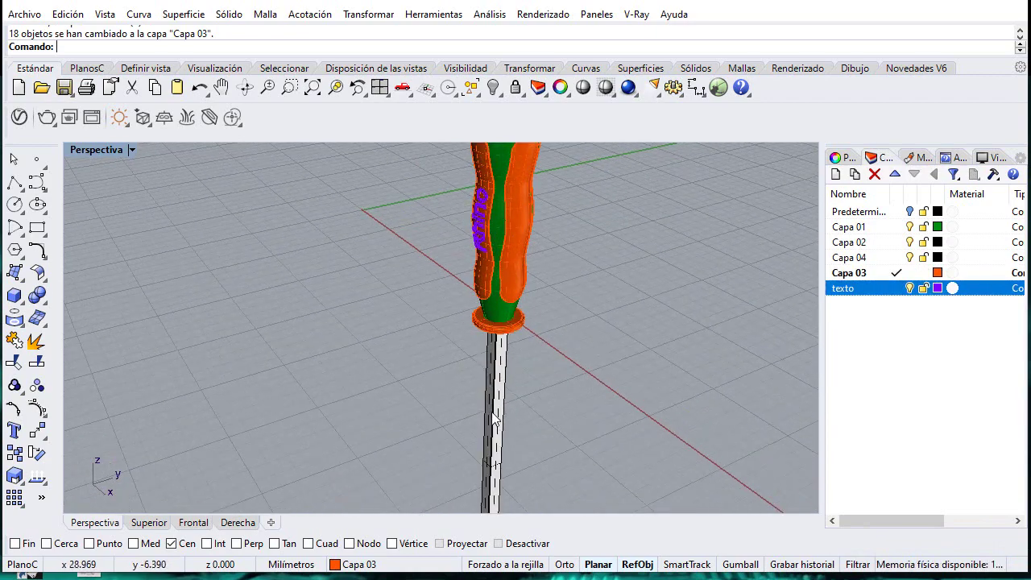
{"action": "scroll", "coordinate": [544, 404], "scroll_direction": "down", "scroll_amount": 3}
{"action": "right_click_drag", "start_coordinate": [516, 220], "coordinate": [454, 236]}
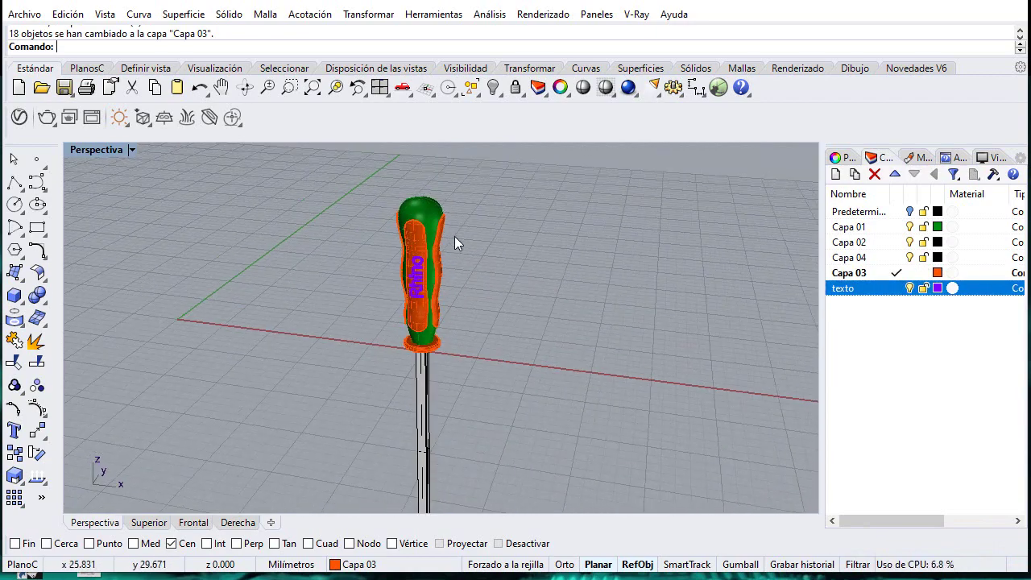
Step: Check the separate parts by selecting the Rhino lettering and the screwdriver's shaft in turn
{"action": "left_click_drag", "start_coordinate": [375, 244], "coordinate": [438, 312]}
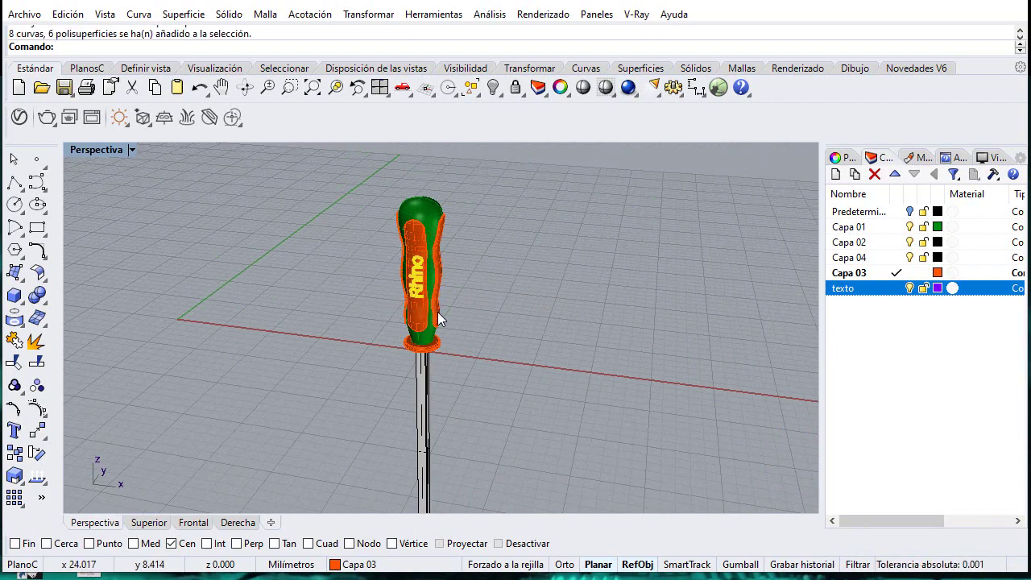
{"action": "left_click", "coordinate": [445, 402]}
{"action": "left_click", "coordinate": [421, 417]}
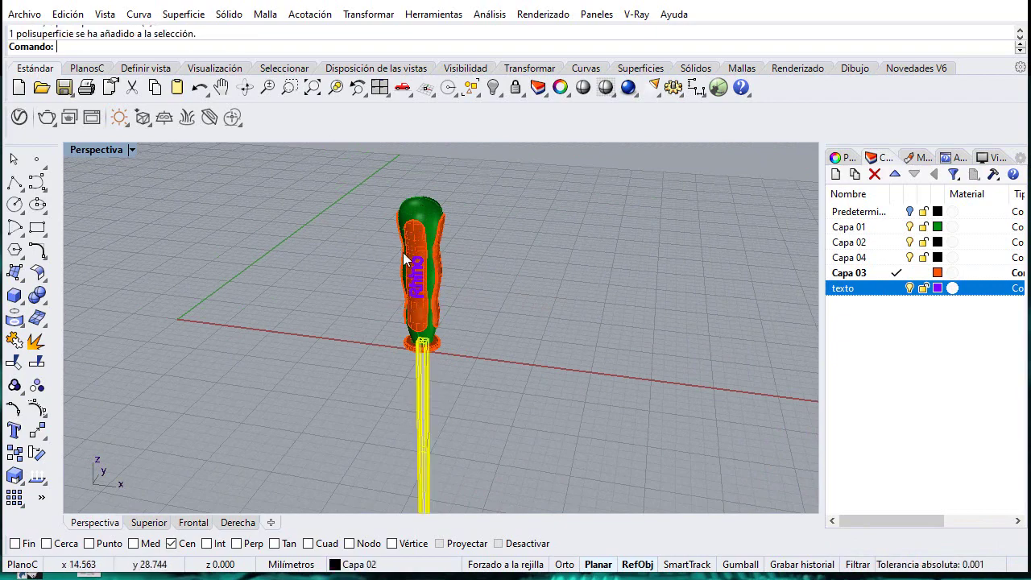
{"action": "scroll", "coordinate": [605, 175], "scroll_direction": "down", "scroll_amount": 3}
{"action": "left_click", "coordinate": [435, 230]}
Step: Spin the perspective view around the whole screwdriver with the Turntable command at speed 15
{"action": "right_click_drag", "start_coordinate": [413, 241], "coordinate": [528, 235]}
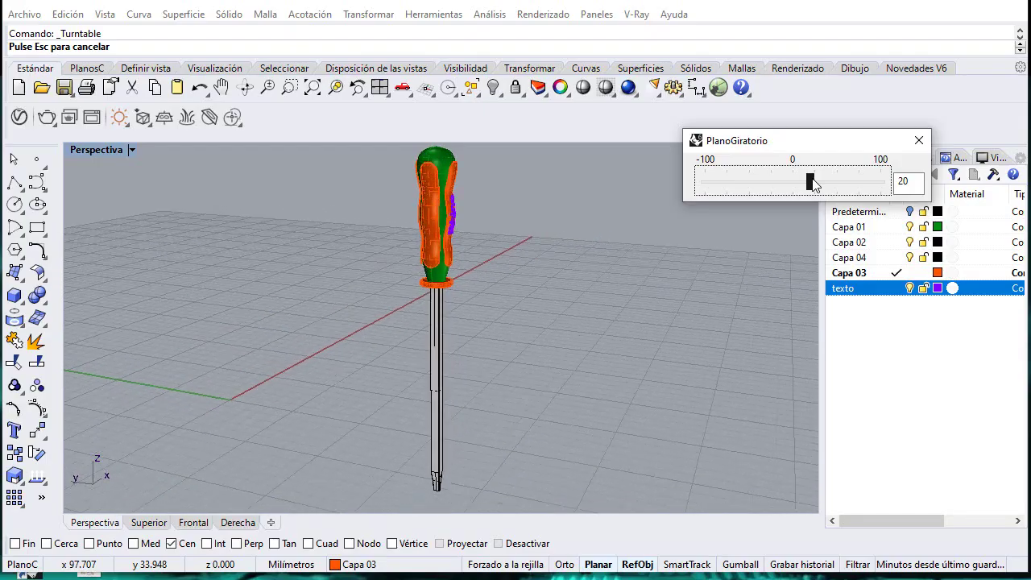
{"action": "left_click_drag", "start_coordinate": [814, 183], "coordinate": [808, 184]}
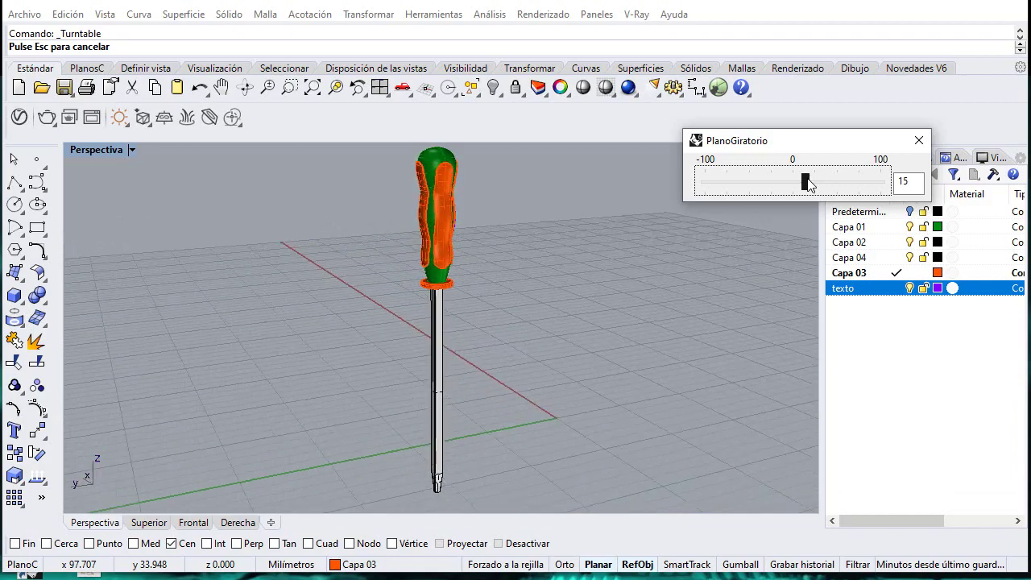